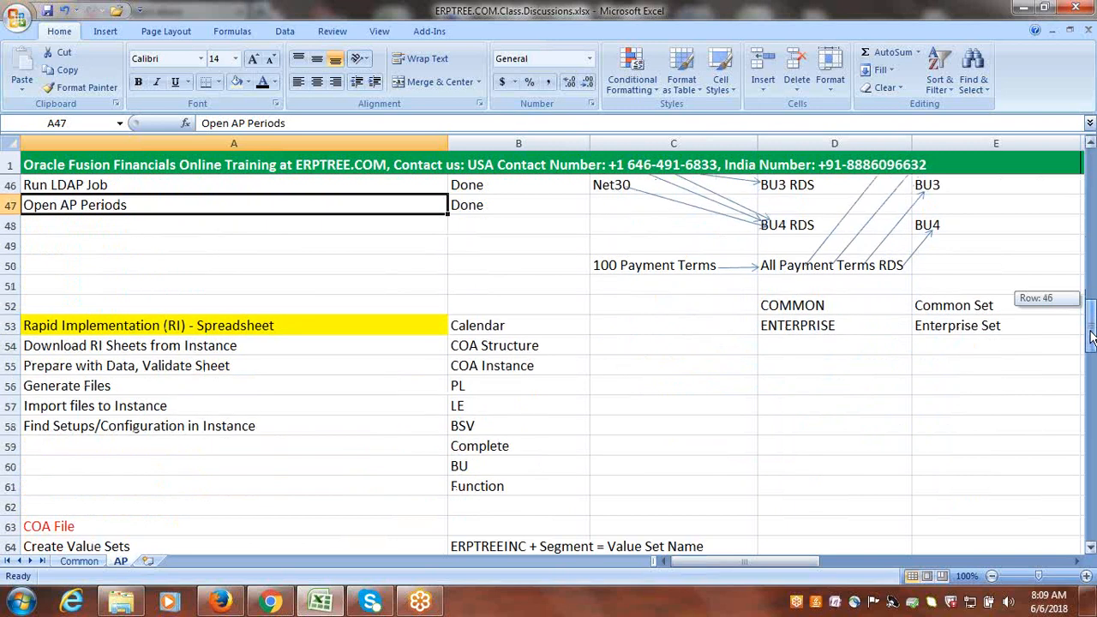
Review the AP sheet's Rapid Implementation steps, COA File tasks and transaction process list, focusing on Standard Invoice Creation.
drag(1091, 337, 1092, 339)
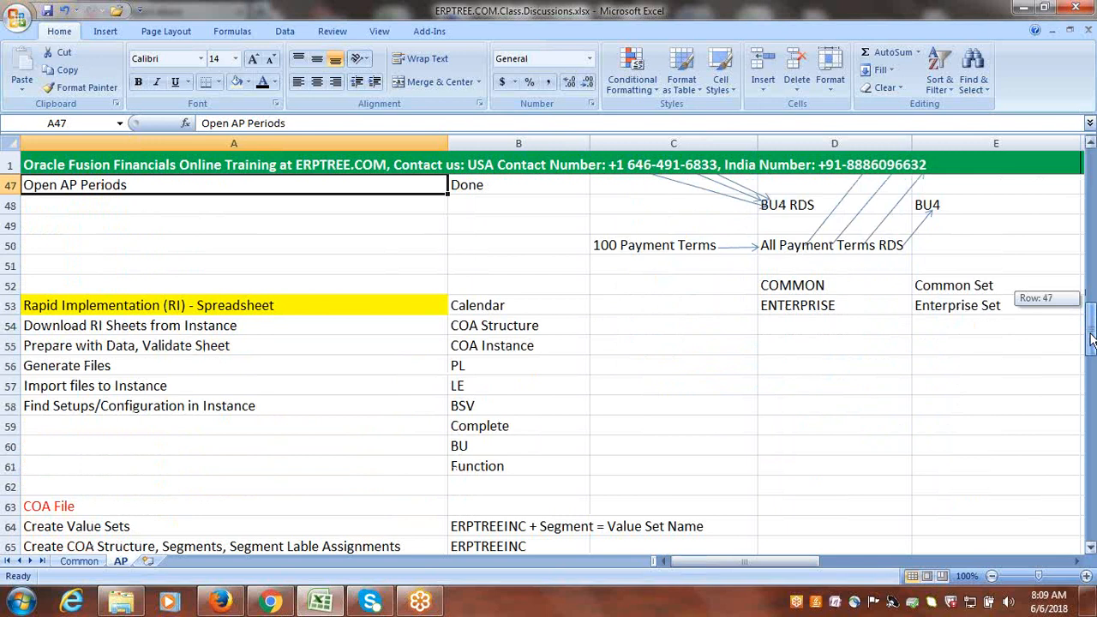
drag(1091, 339, 1091, 346)
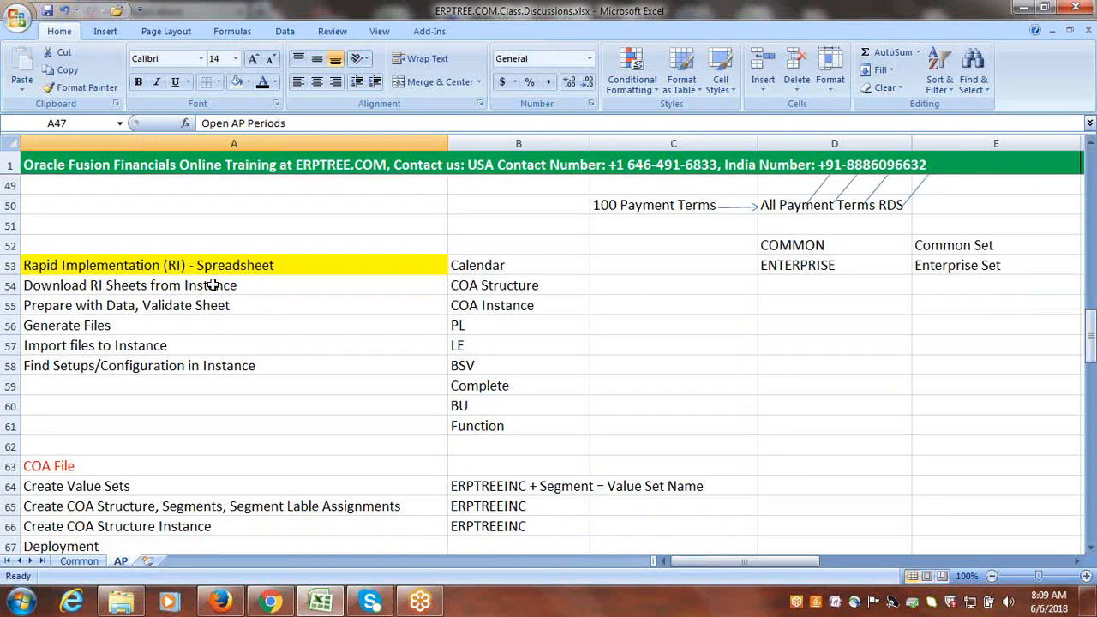
drag(213, 286, 236, 383)
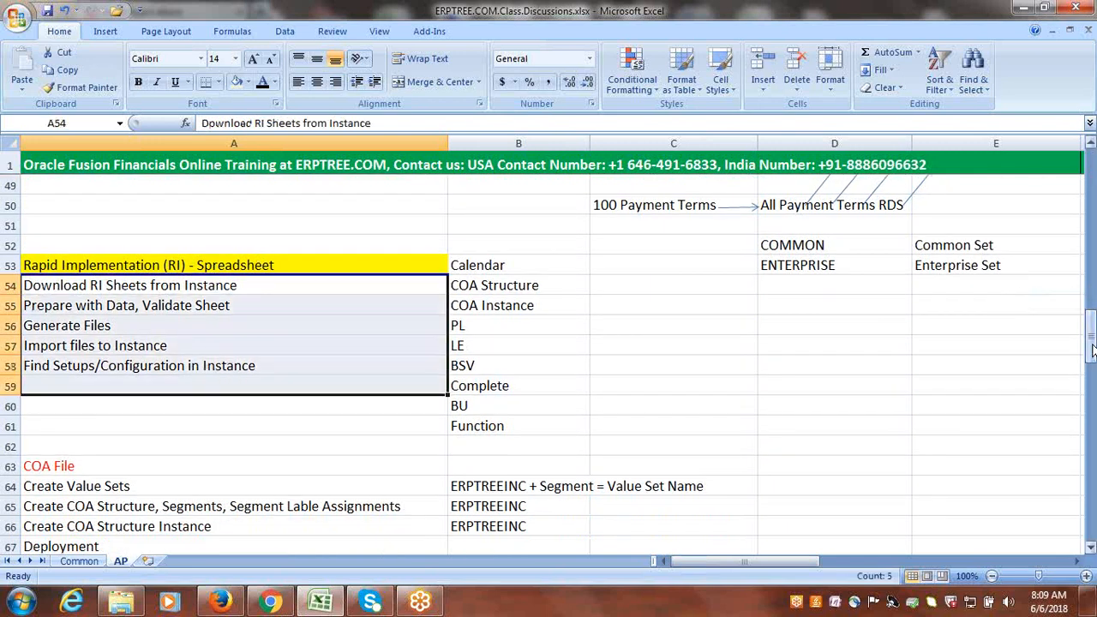
drag(1092, 350, 1092, 366)
drag(43, 225, 86, 328)
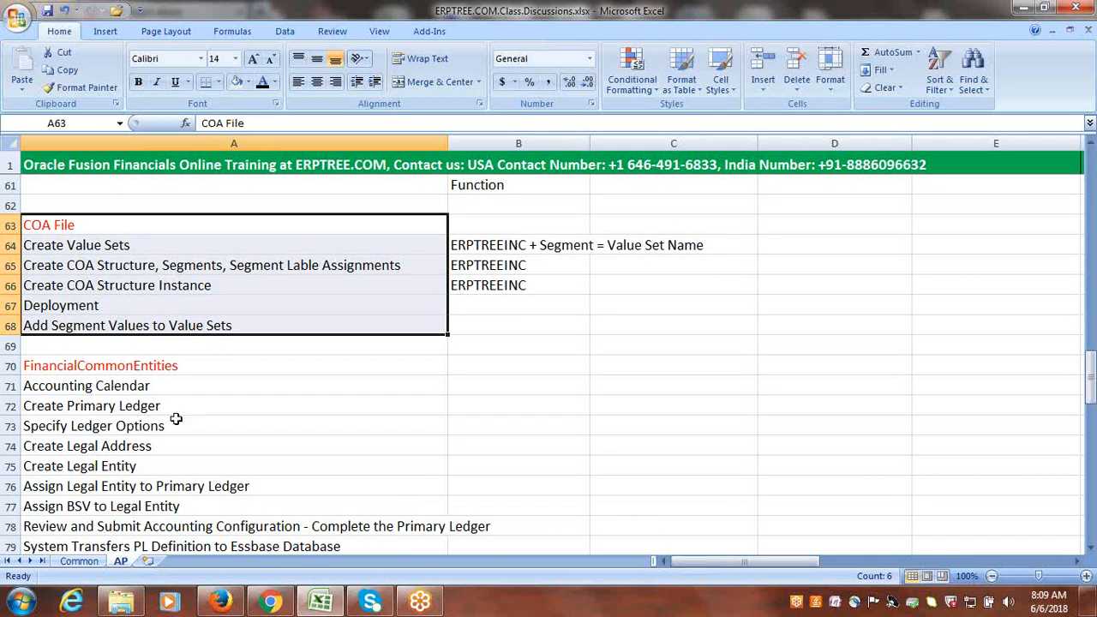
drag(1092, 378, 1093, 456)
click(252, 208)
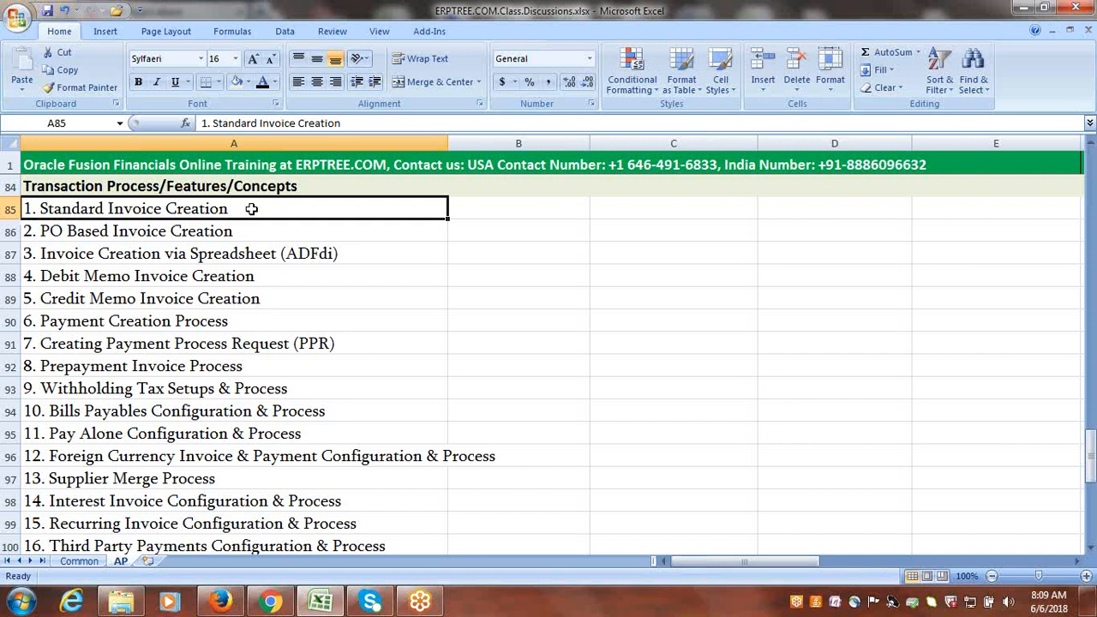
click(588, 320)
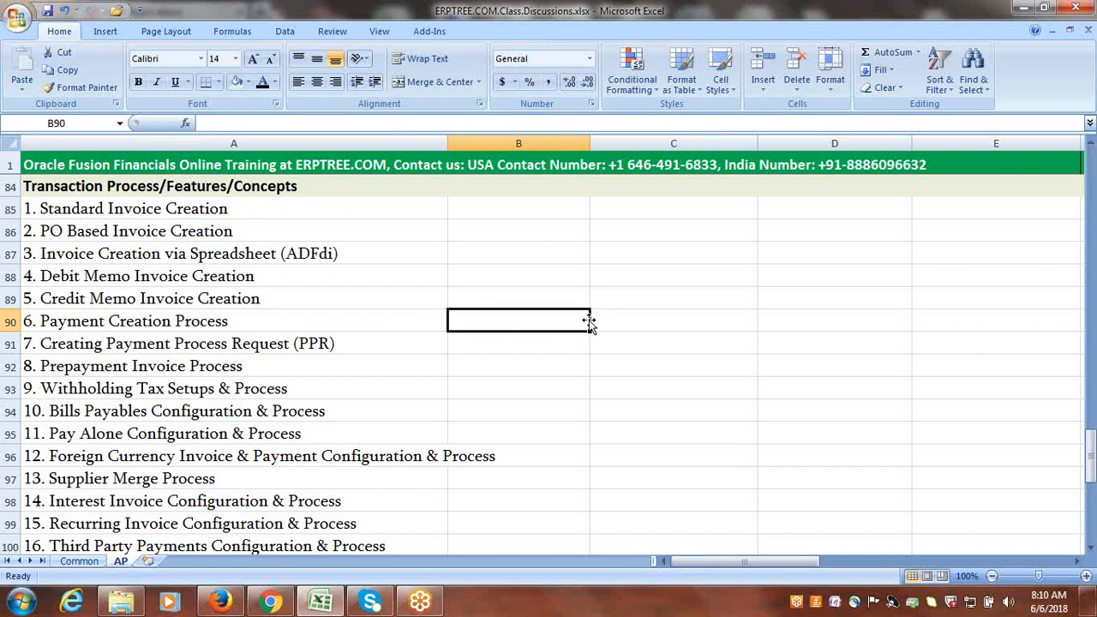
click(380, 232)
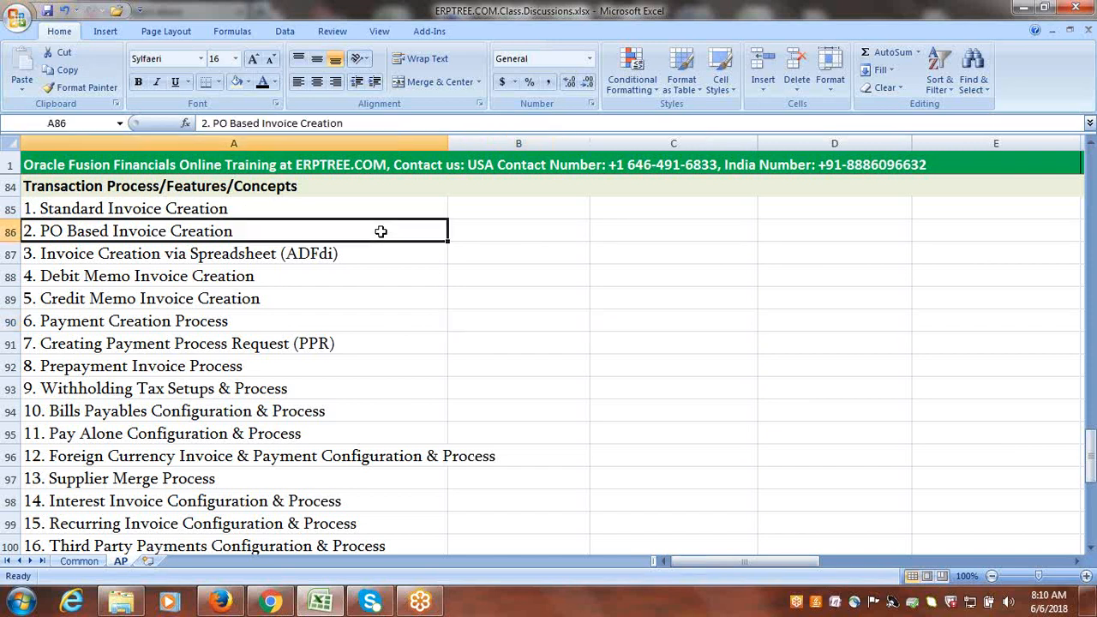
click(203, 212)
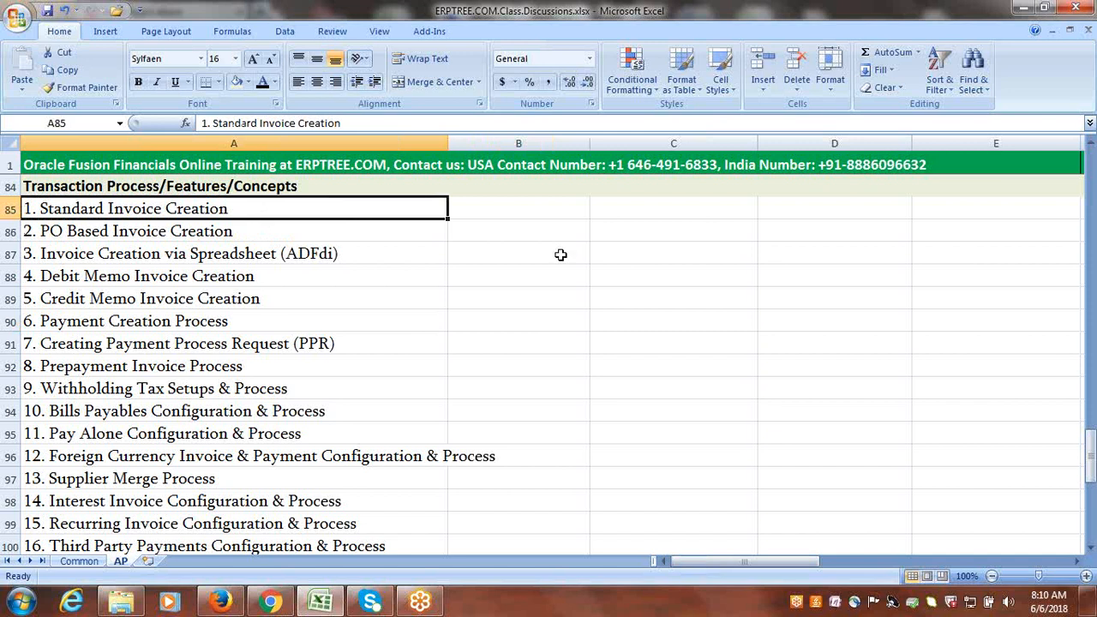
Switch to Oracle Applications in Firefox and view the Payables work areas available on the home page.
click(228, 606)
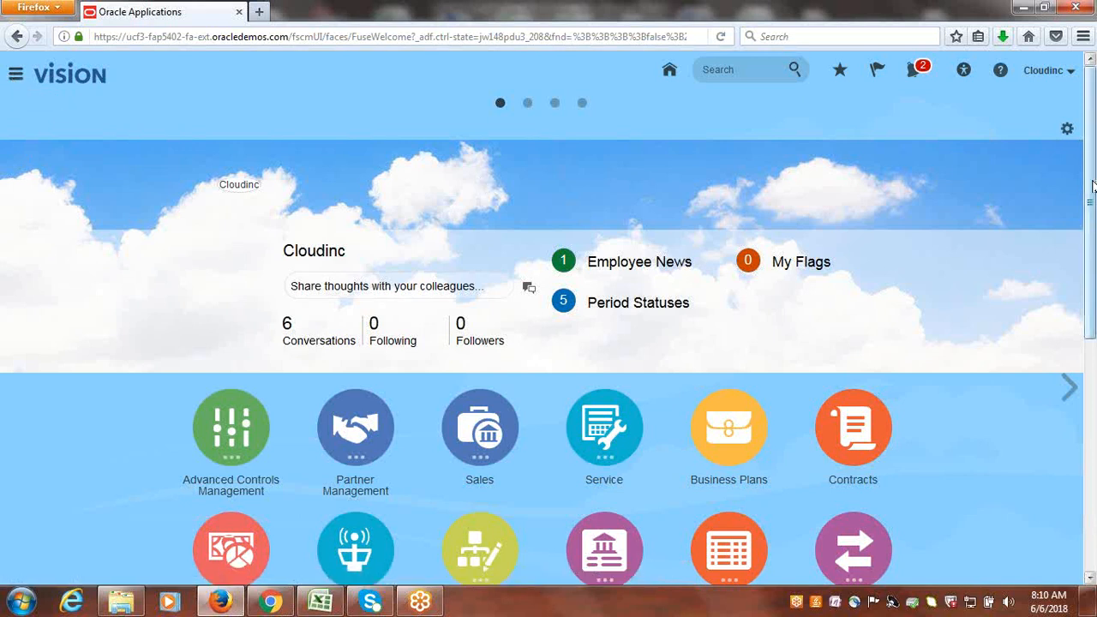
scroll(1095, 286, down, 2)
drag(1095, 245, 1095, 396)
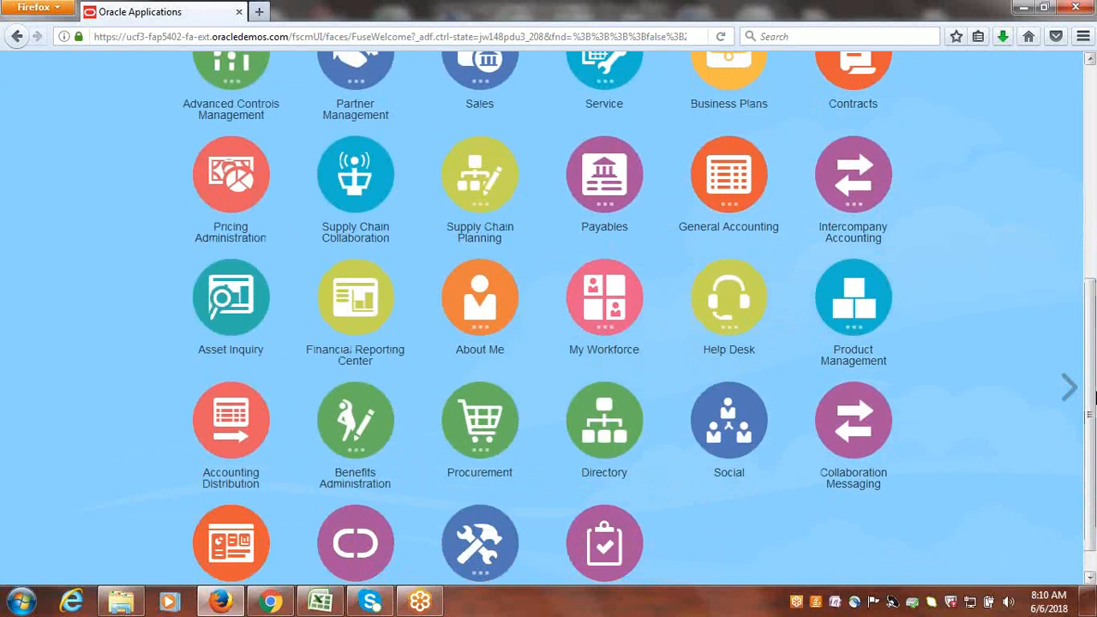
click(605, 185)
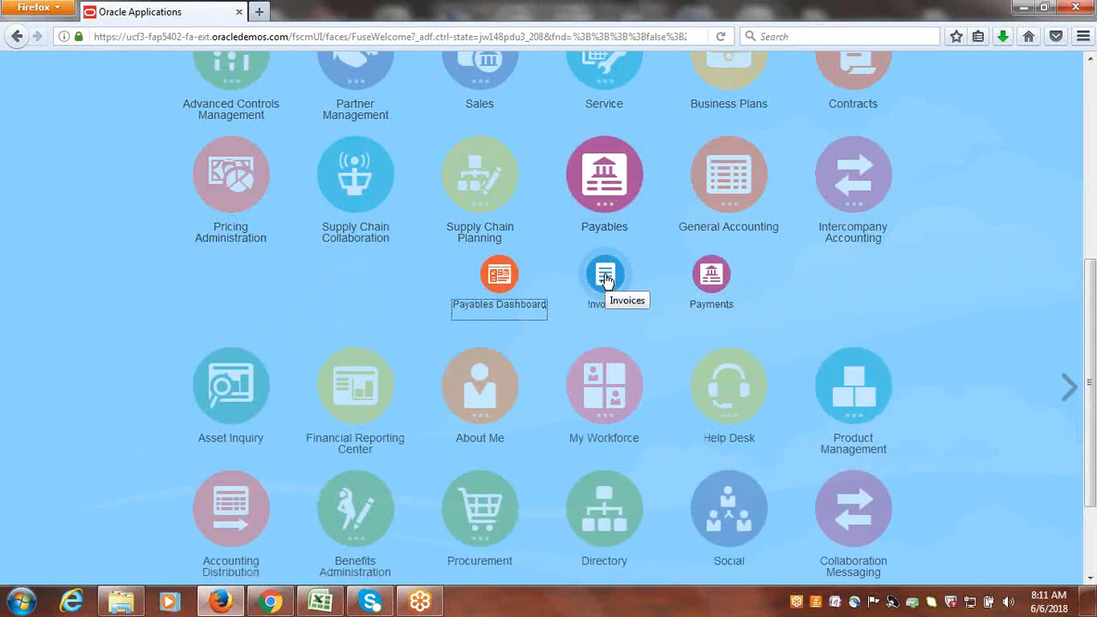
drag(1094, 367, 1095, 307)
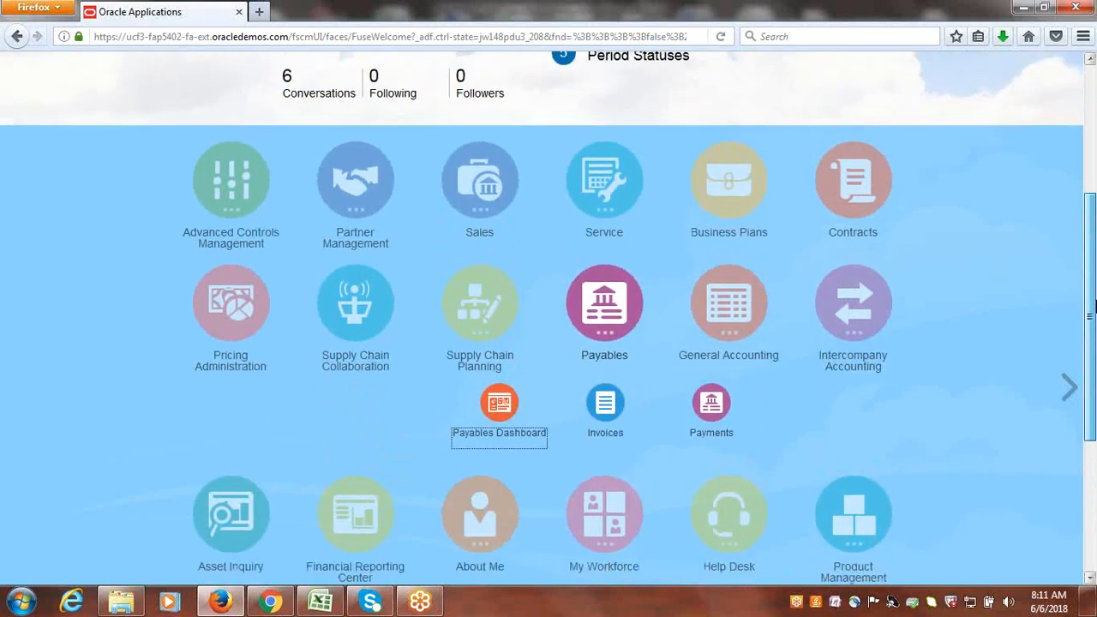
drag(1095, 307, 1095, 304)
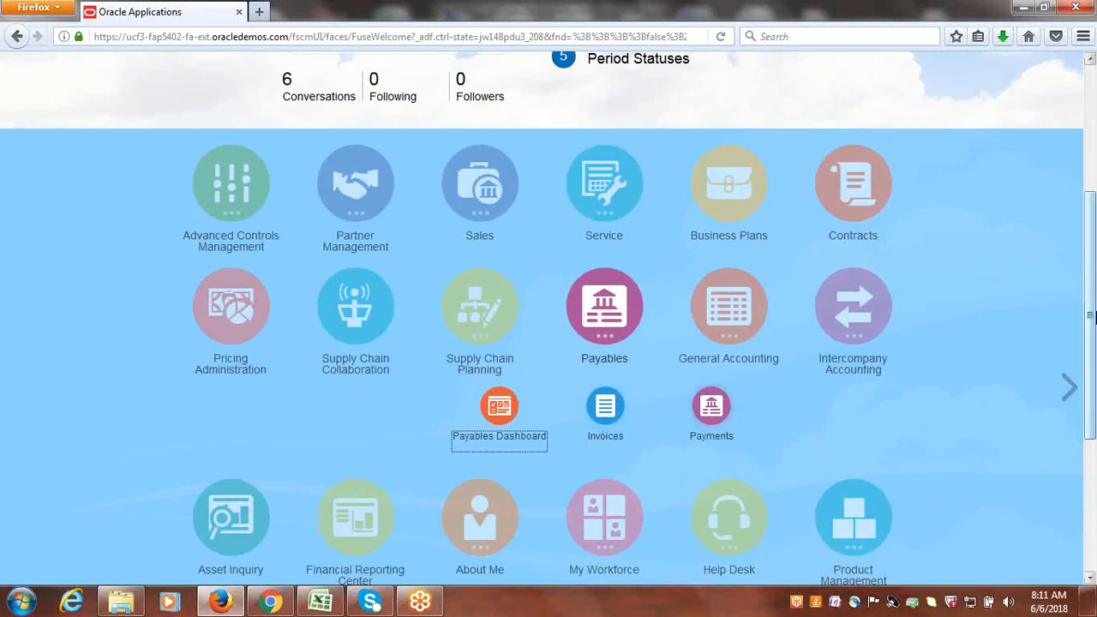
drag(1091, 317, 1095, 219)
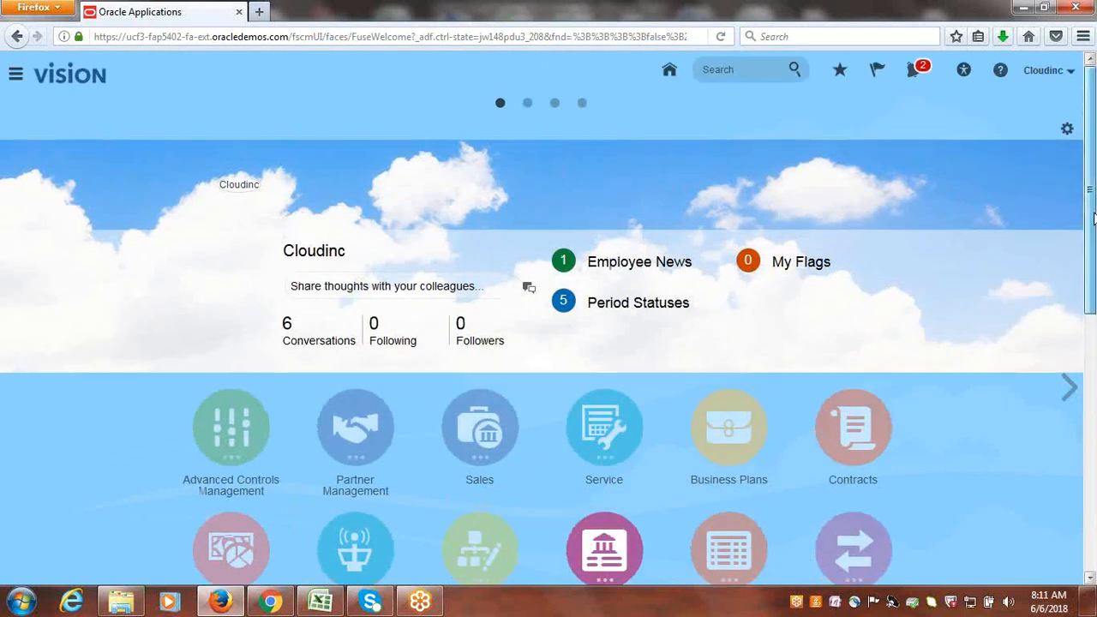
Open the Invoices work area under Payables.
click(23, 75)
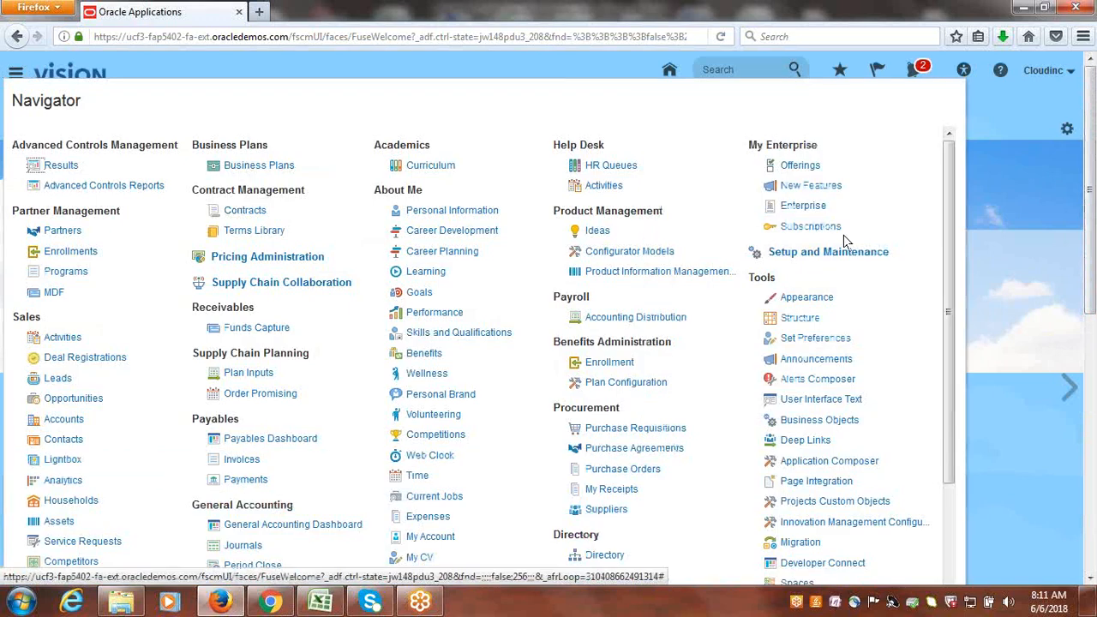
drag(953, 182, 963, 290)
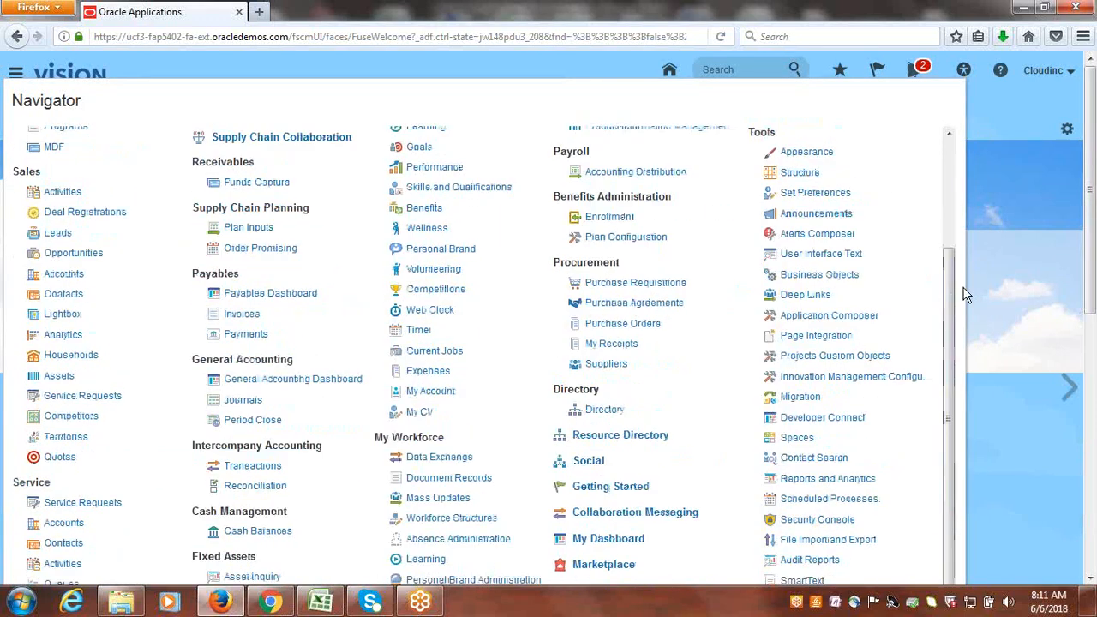
drag(241, 274, 195, 273)
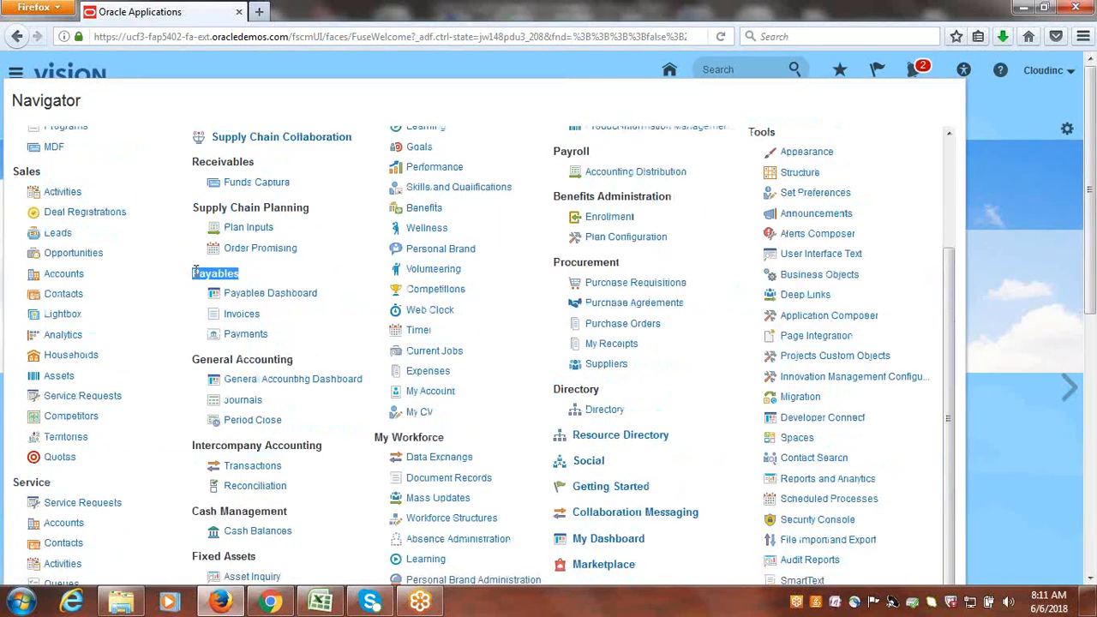
click(243, 316)
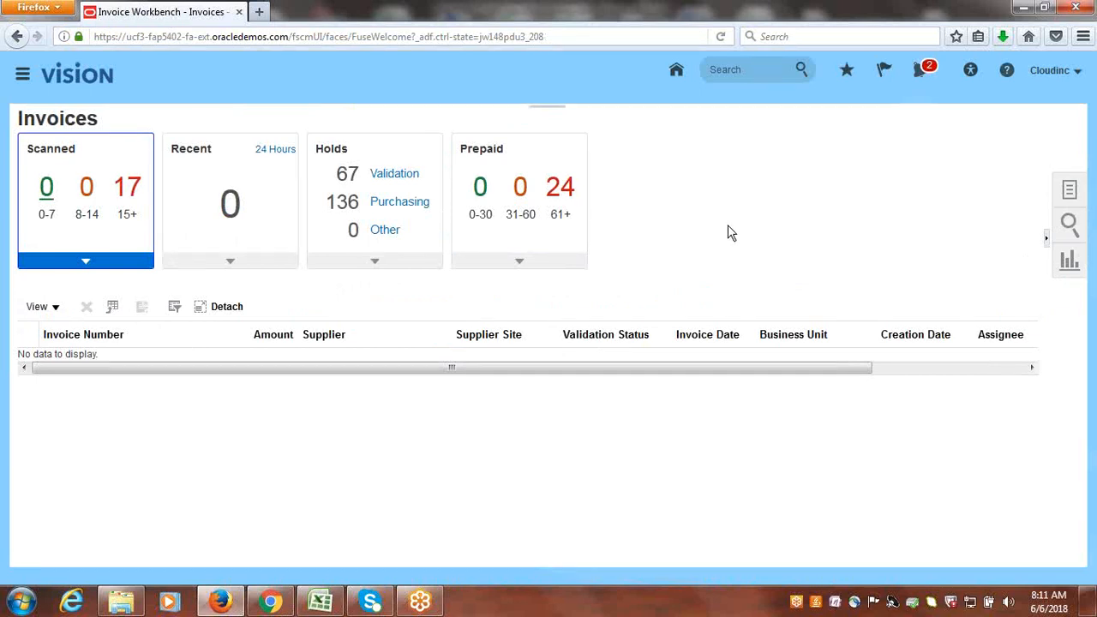
Start creating a new invoice from the Invoices work area's tasks.
click(1070, 192)
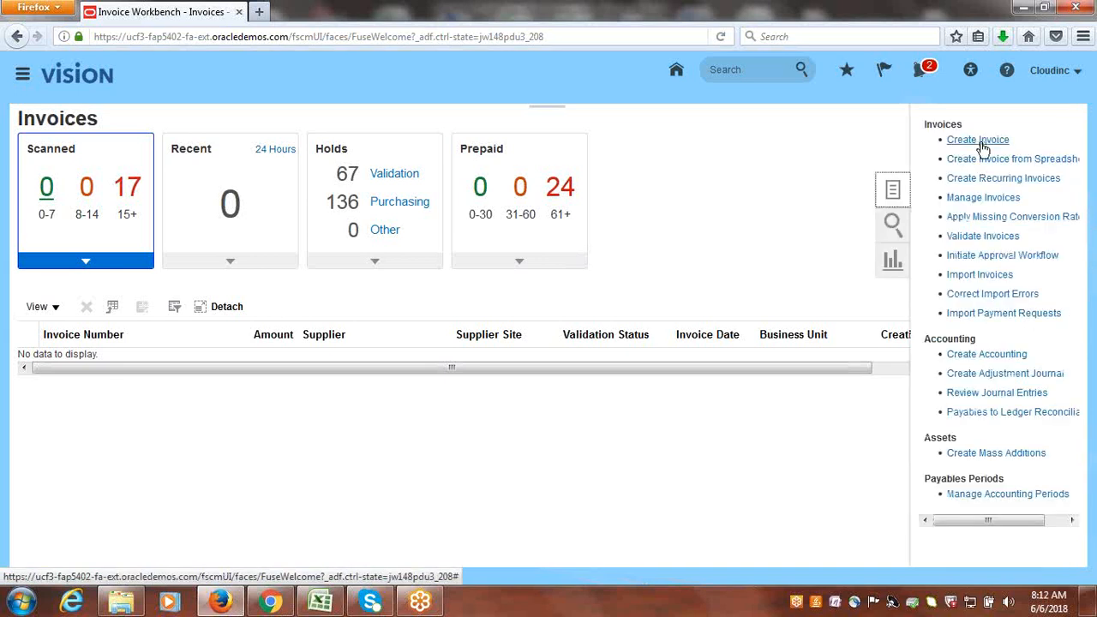
click(982, 146)
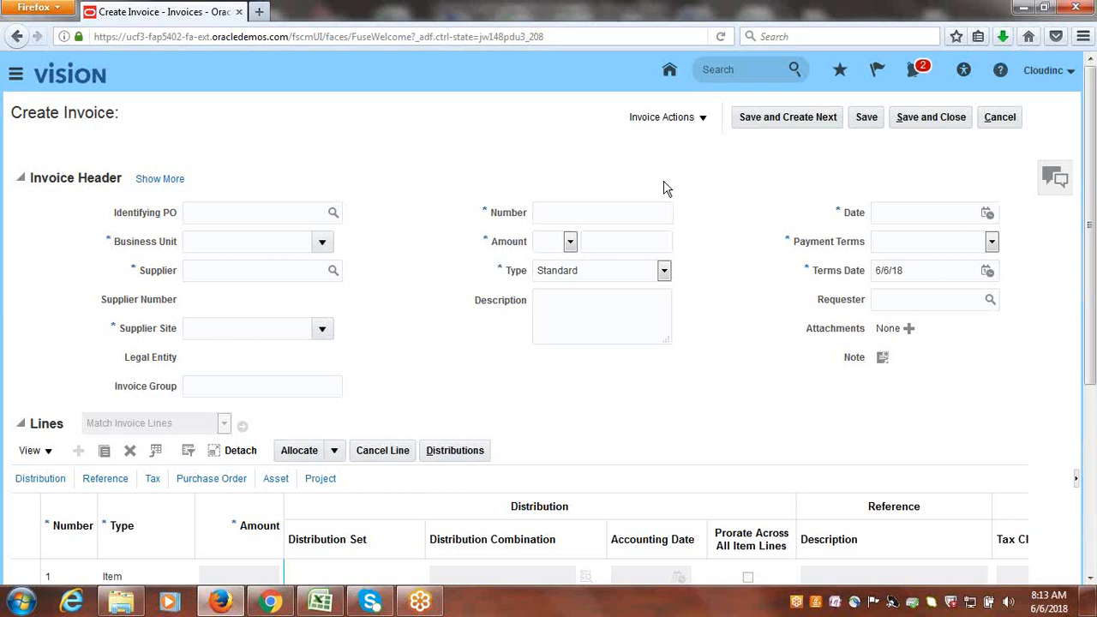
mouse_move(1093, 117)
mouse_down()
mouse_move(1094, 291)
mouse_move(1094, 117)
mouse_up()
Look through the available business units for the invoice header.
click(323, 245)
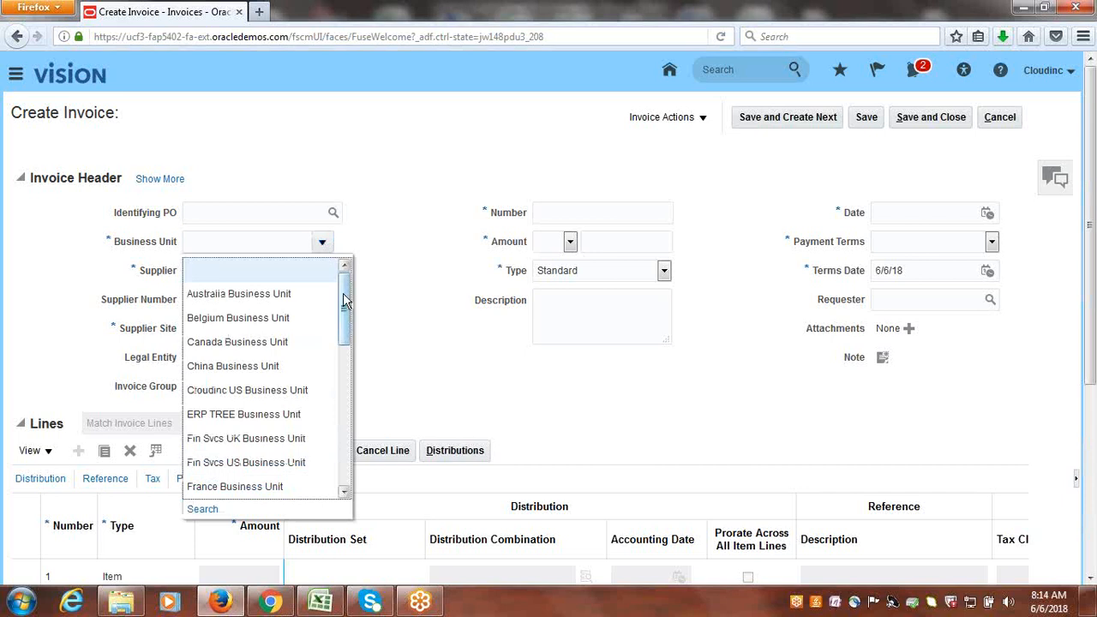
drag(343, 294, 343, 476)
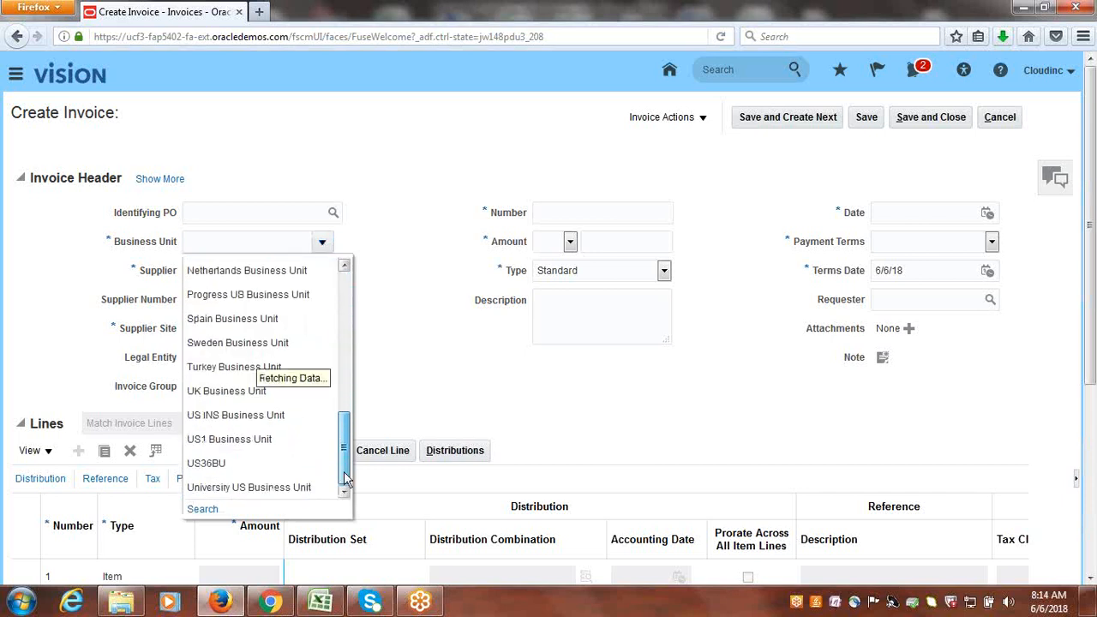
drag(346, 480, 349, 297)
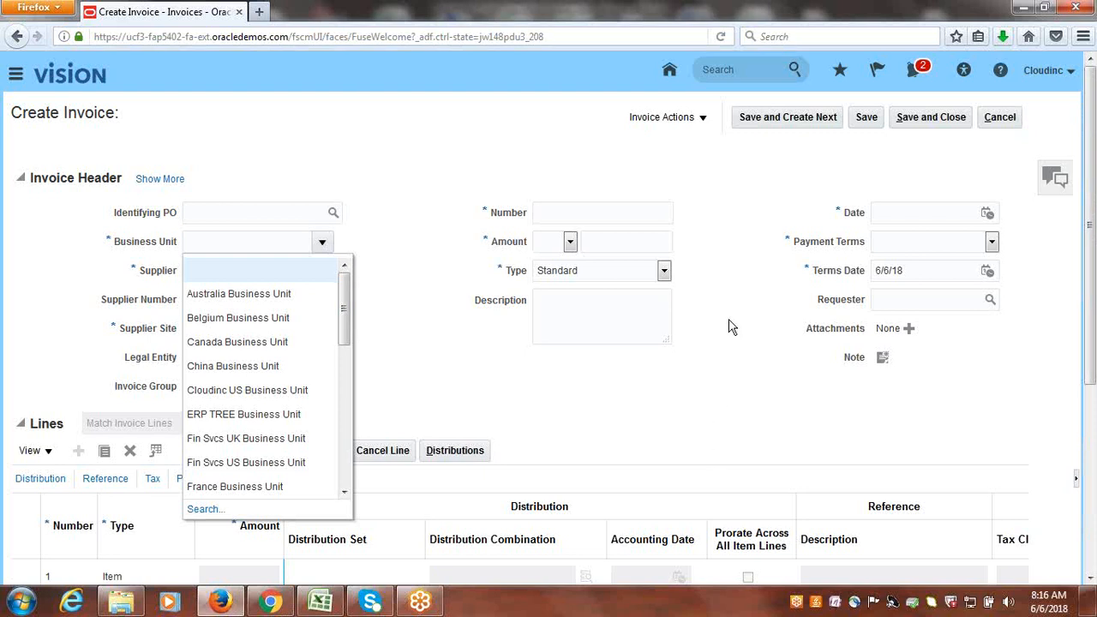
Switch to the Excel class notes and fill cells D88 to D97 with the series BU1 to BU10.
click(320, 600)
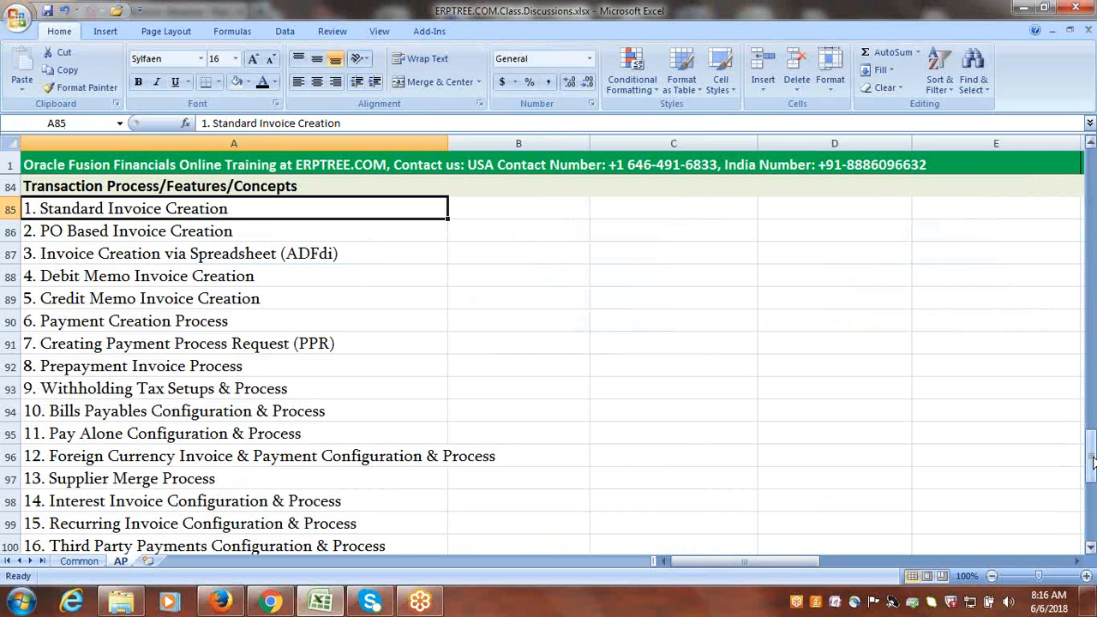
drag(1092, 463, 1092, 461)
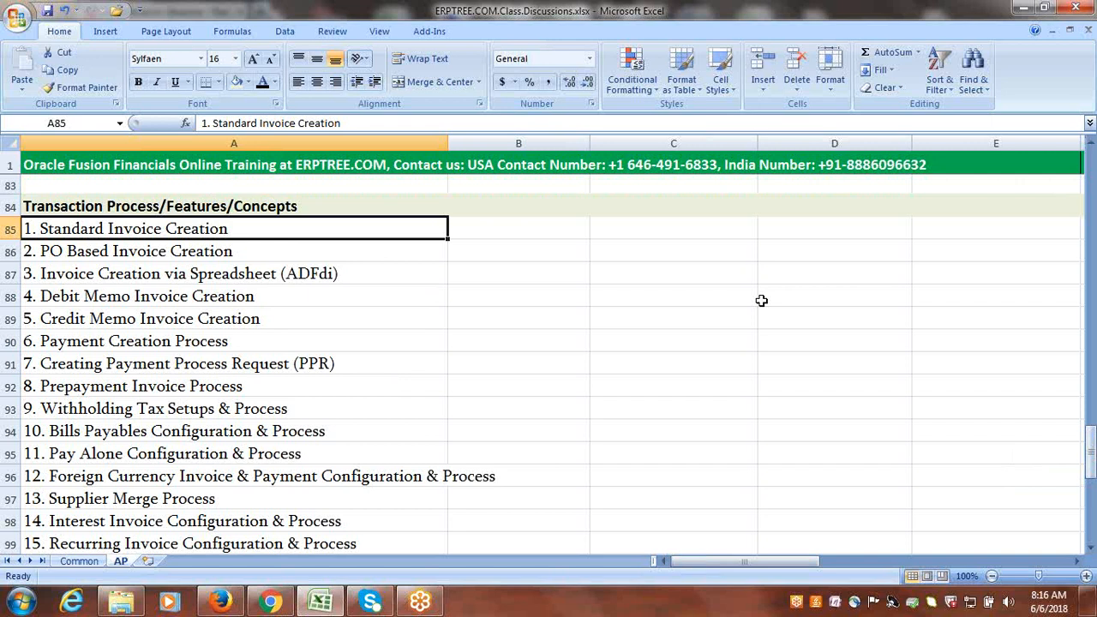
click(803, 292)
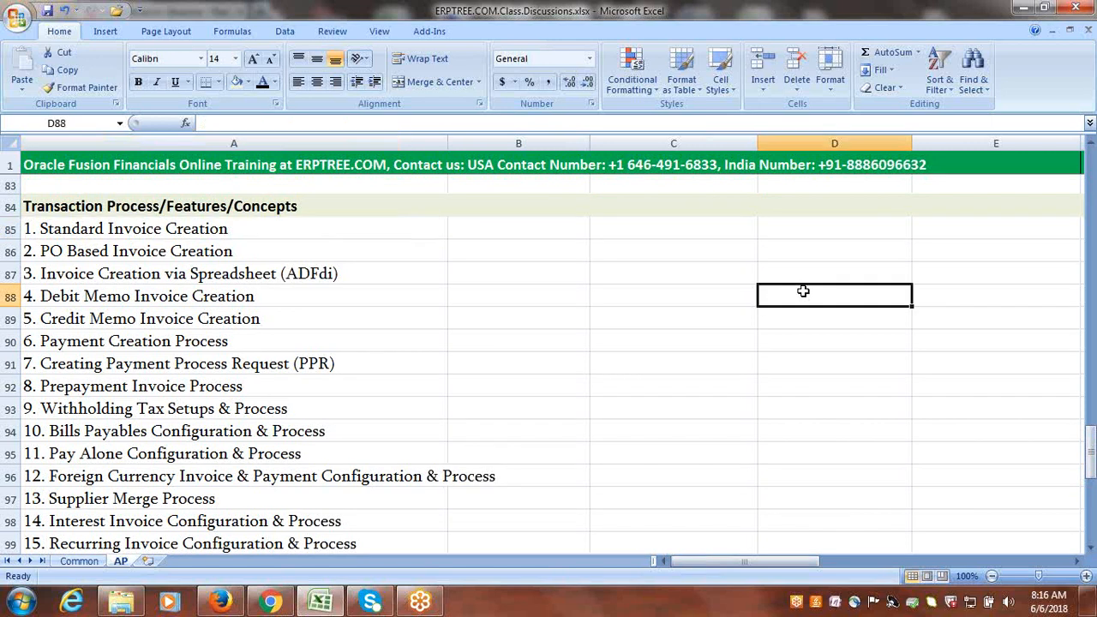
text(BU)
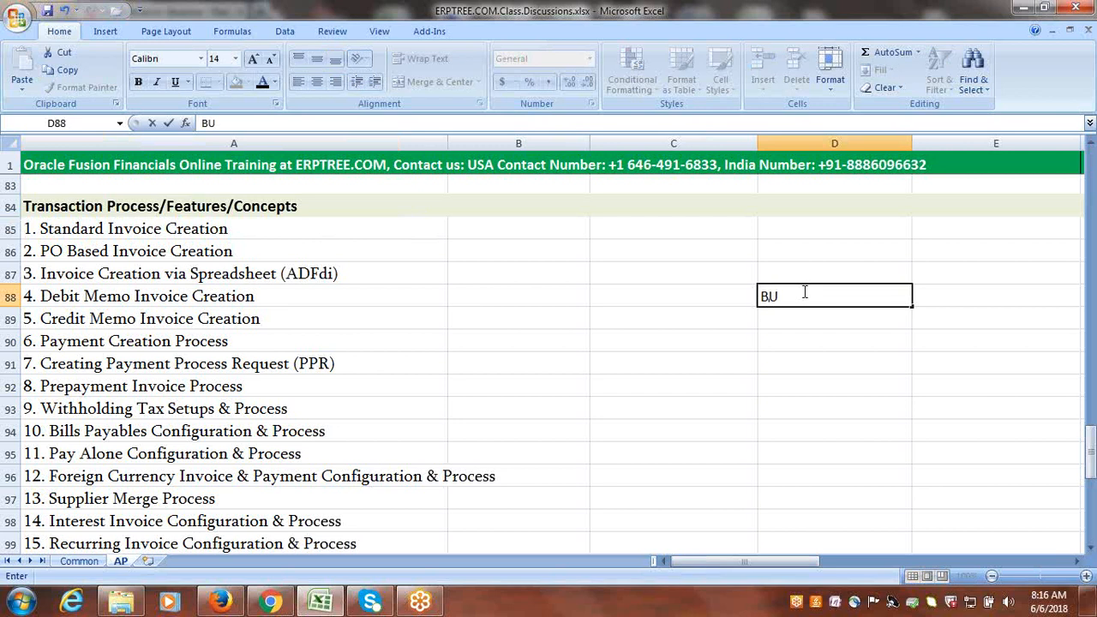
text(1)
click(912, 307)
drag(912, 307, 898, 500)
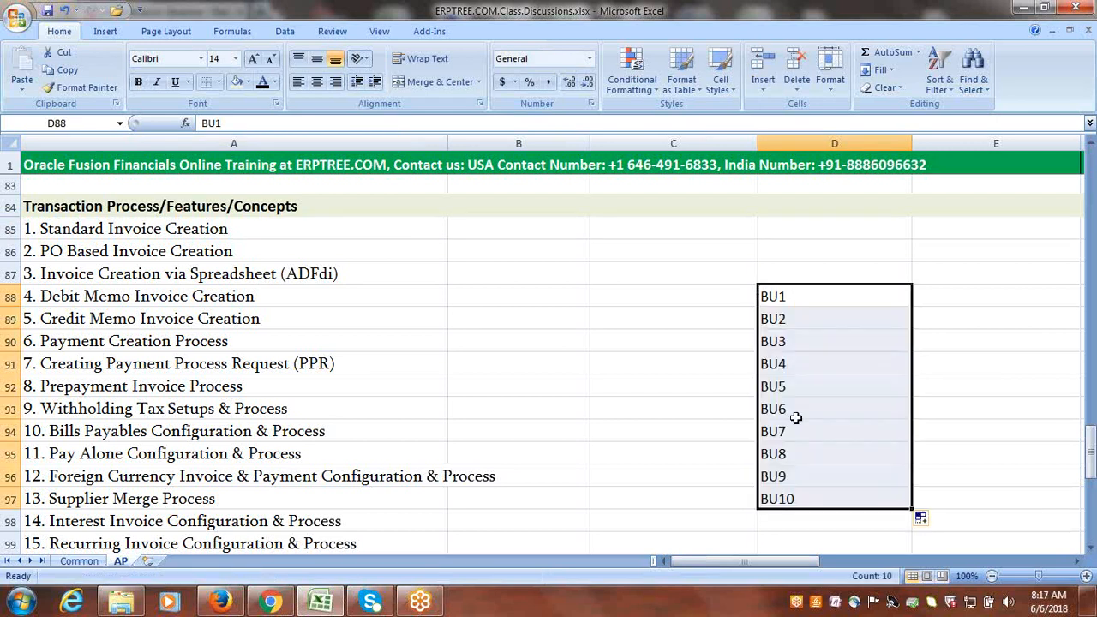
Enter RDS1 in cell C88, beside BU1.
click(656, 295)
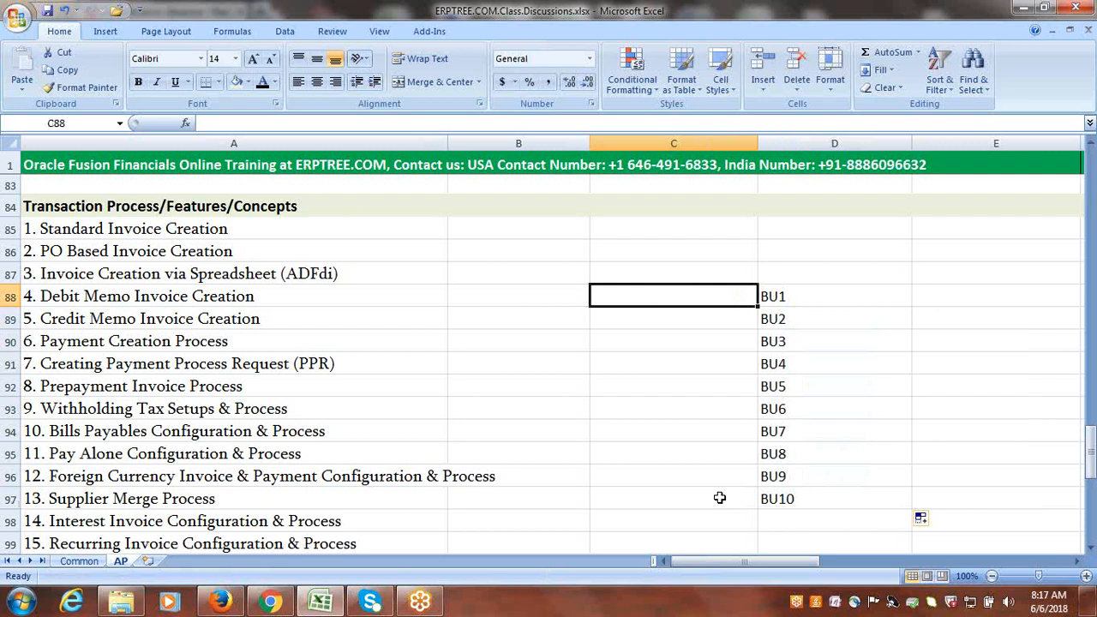
text(c)
key(BackSpace)
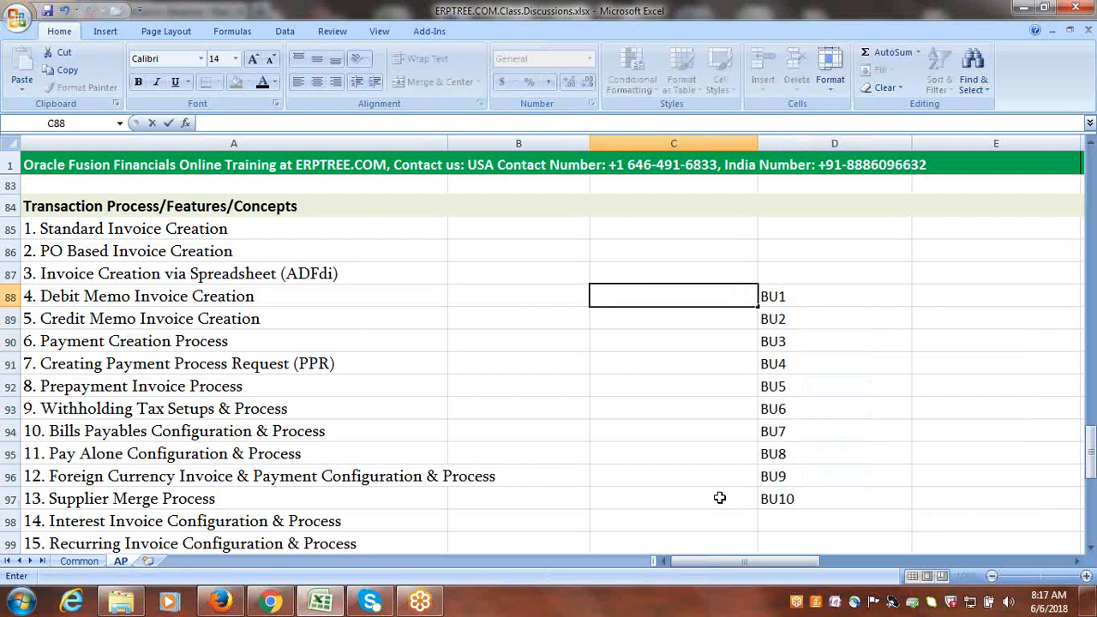
text(RDS1)
click(682, 273)
click(682, 292)
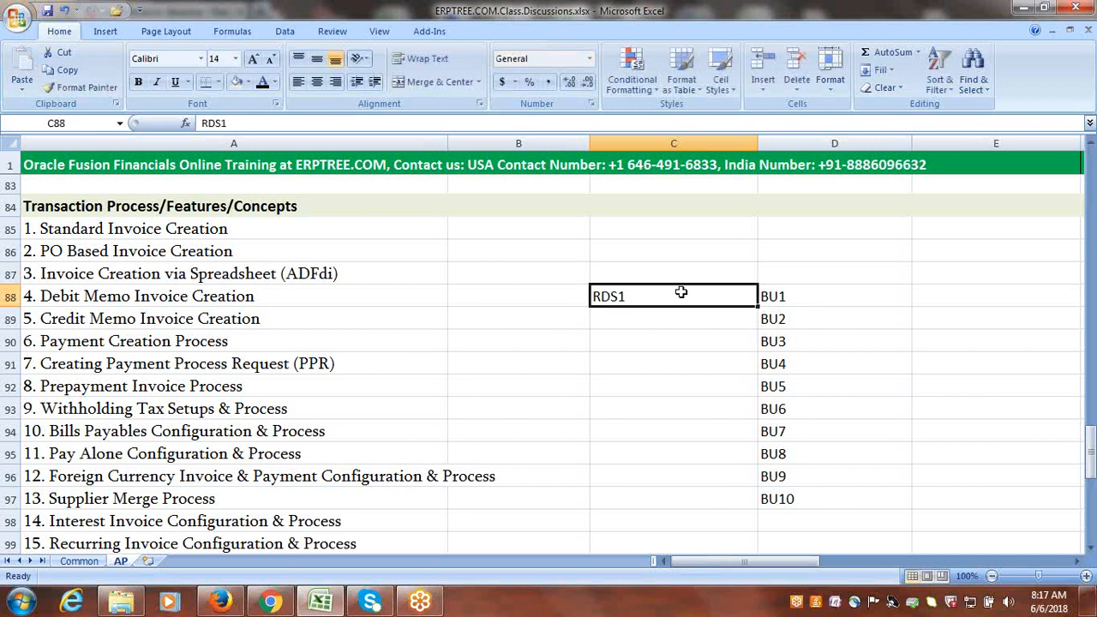
Copy RDS1 from cell C88 into cells C89 to C91, beside BU2 to BU4.
key(ctrl+c)
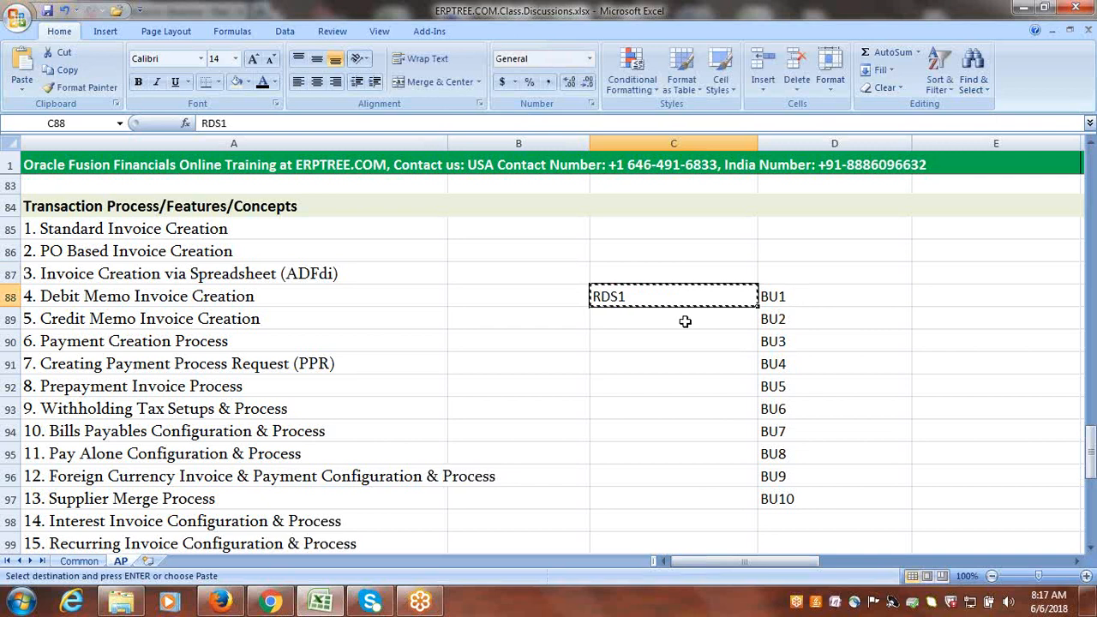
click(685, 319)
key(ctrl+v)
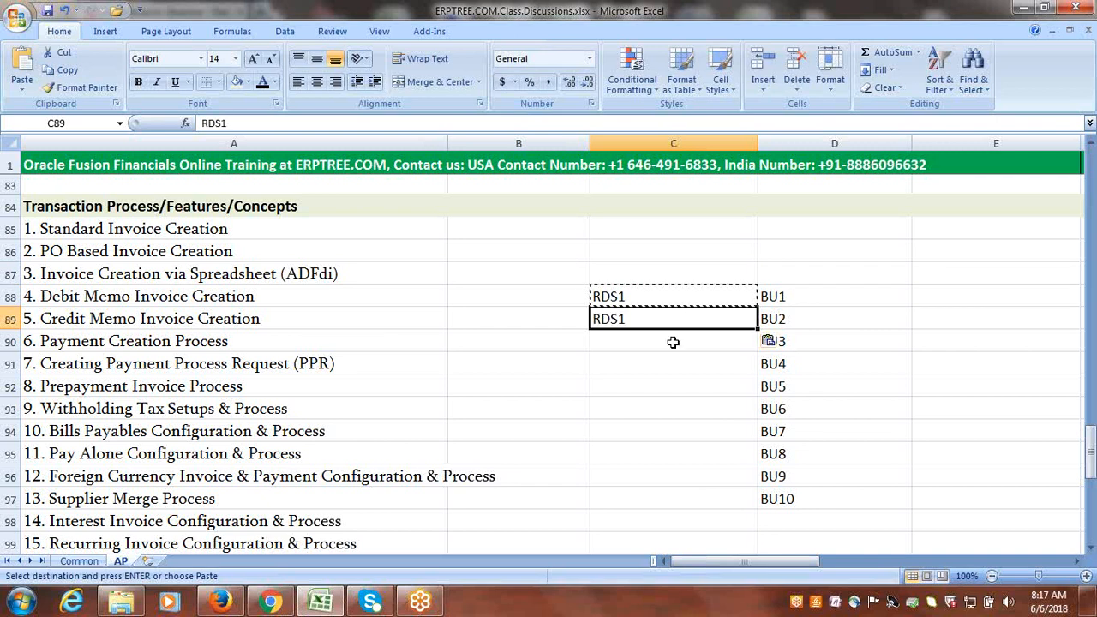
click(673, 342)
key(ctrl+v)
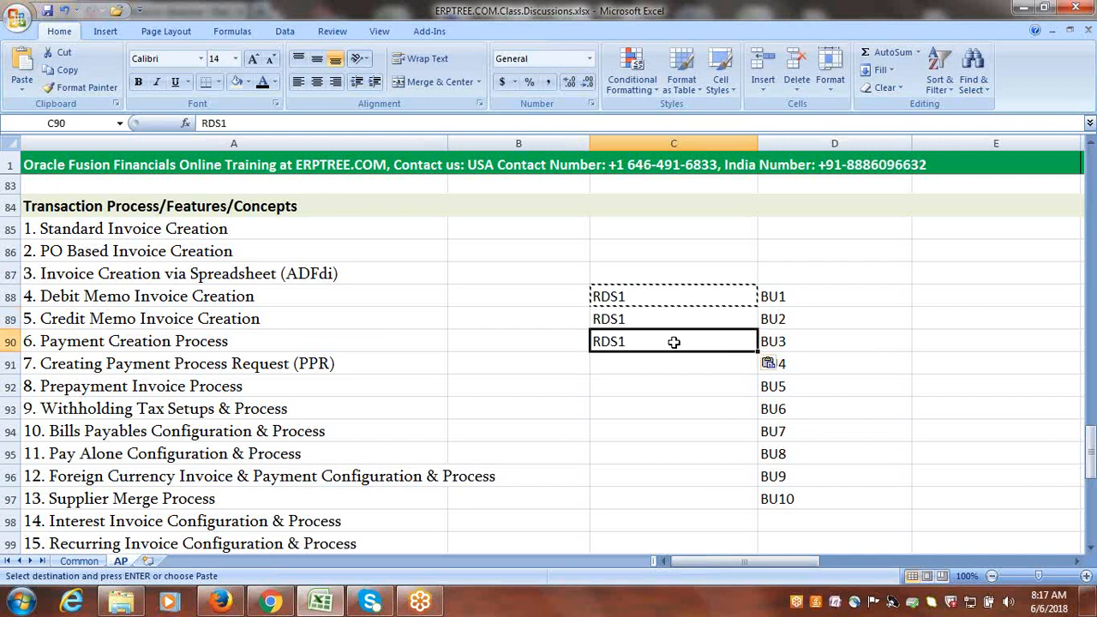
click(665, 358)
key(ctrl+v)
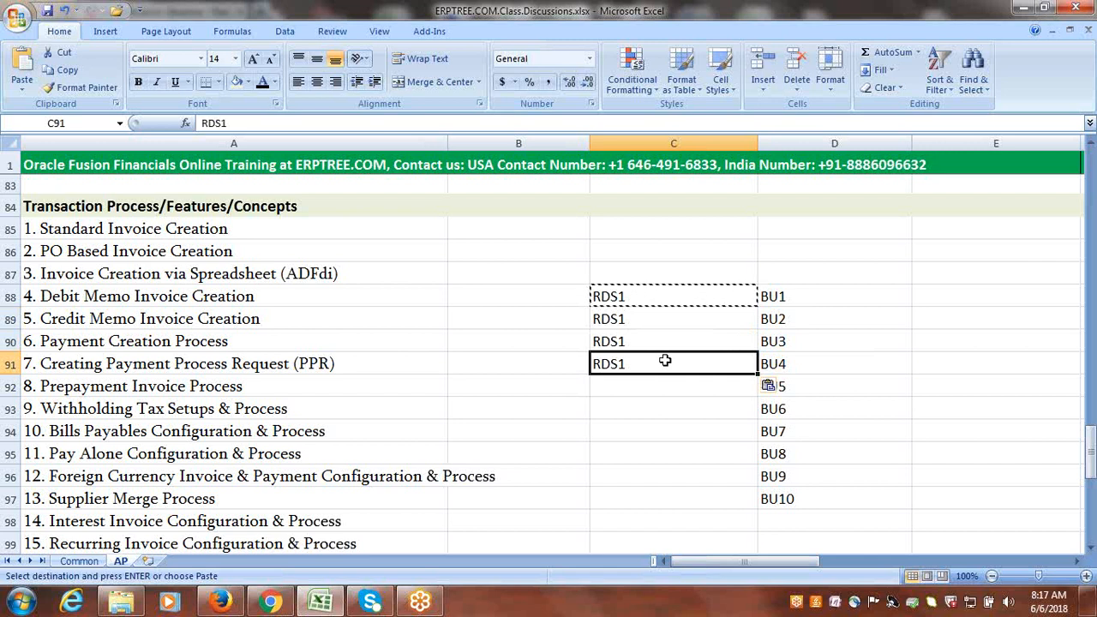
click(663, 382)
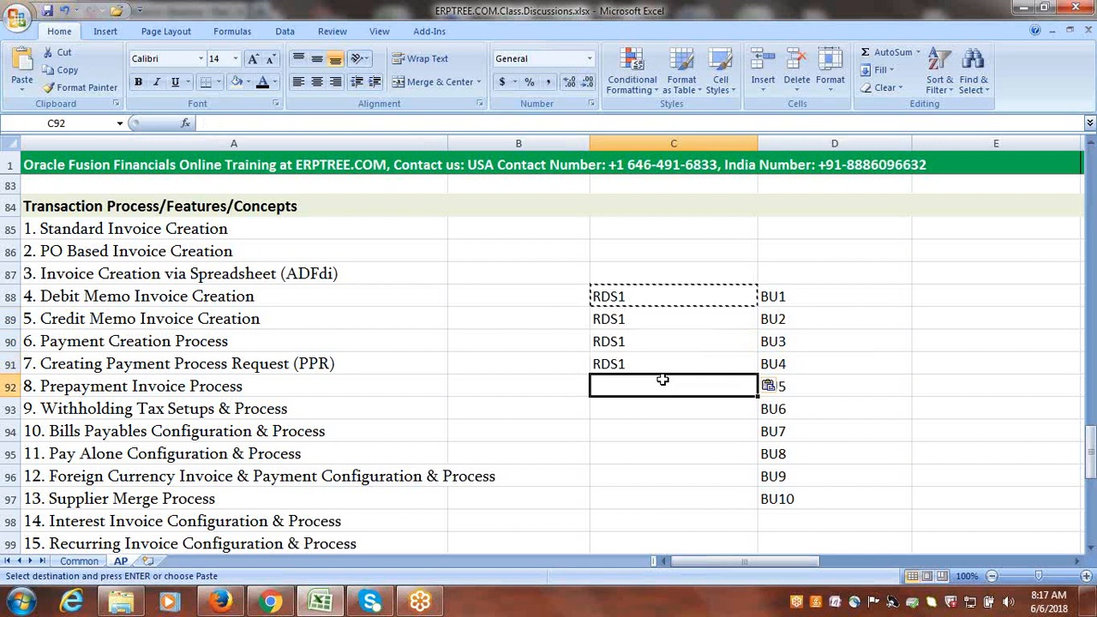
key(Escape)
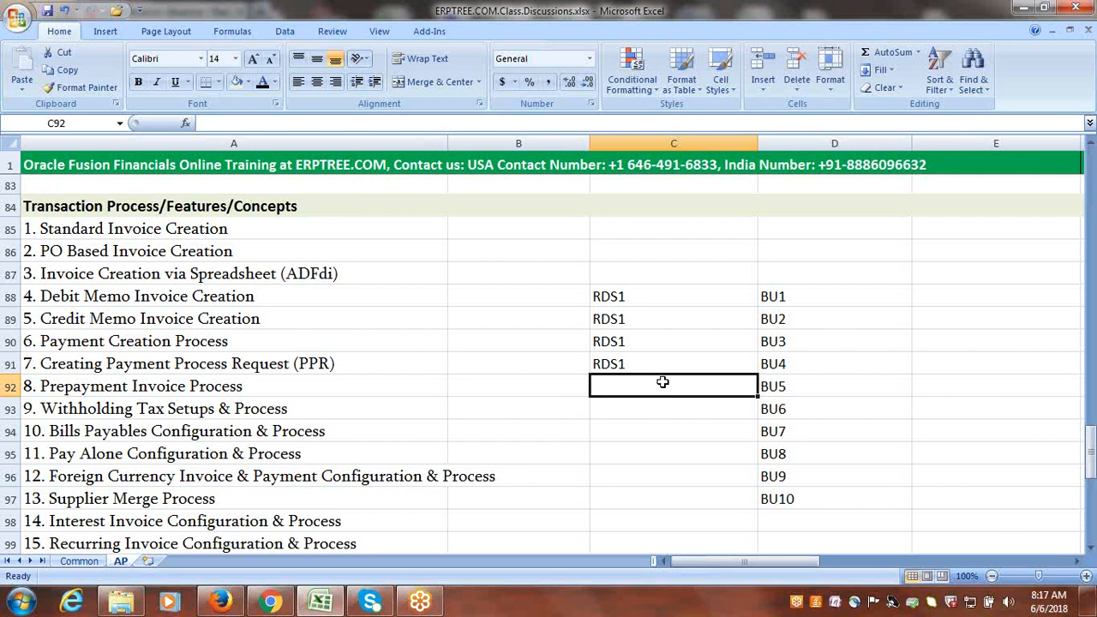
Enter RDS2 in cell C92 beside BU5 and continue the series down through C94.
text(rd)
key(Up)
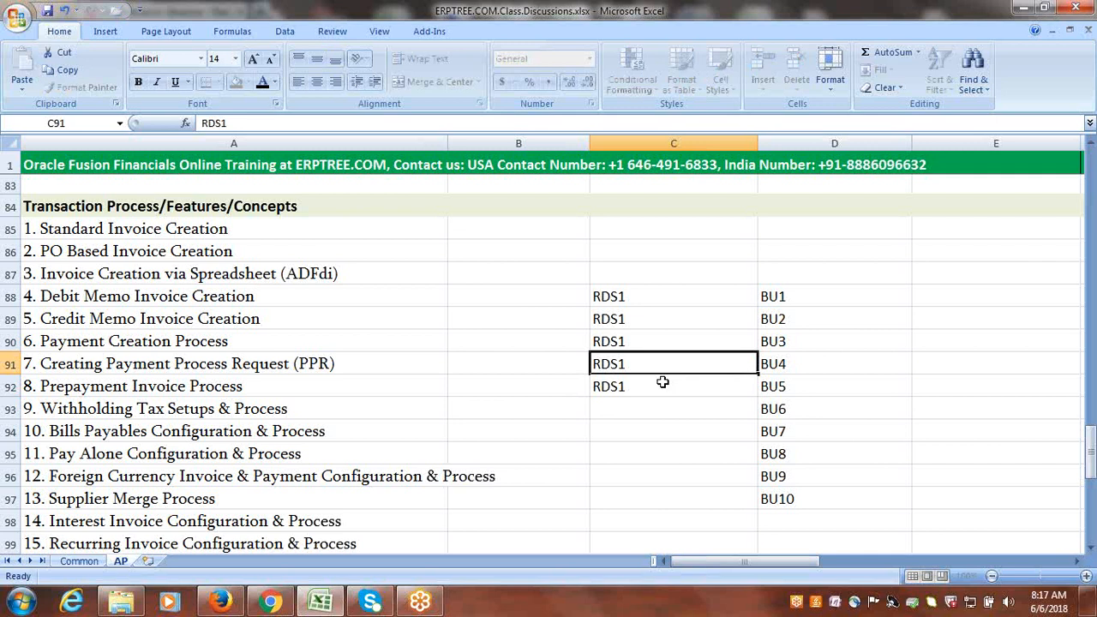
drag(759, 375, 754, 448)
click(651, 387)
click(651, 412)
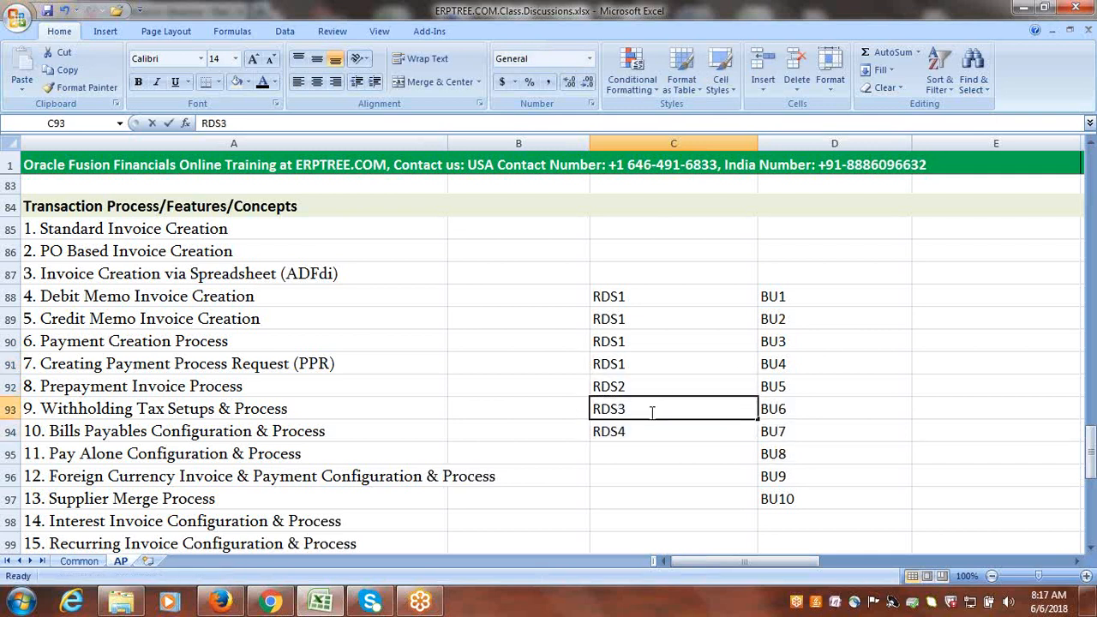
Change cells C93 and C94, beside BU6 and BU7, to RDS2.
double_click(652, 410)
key(BackSpace)
text(2)
click(649, 433)
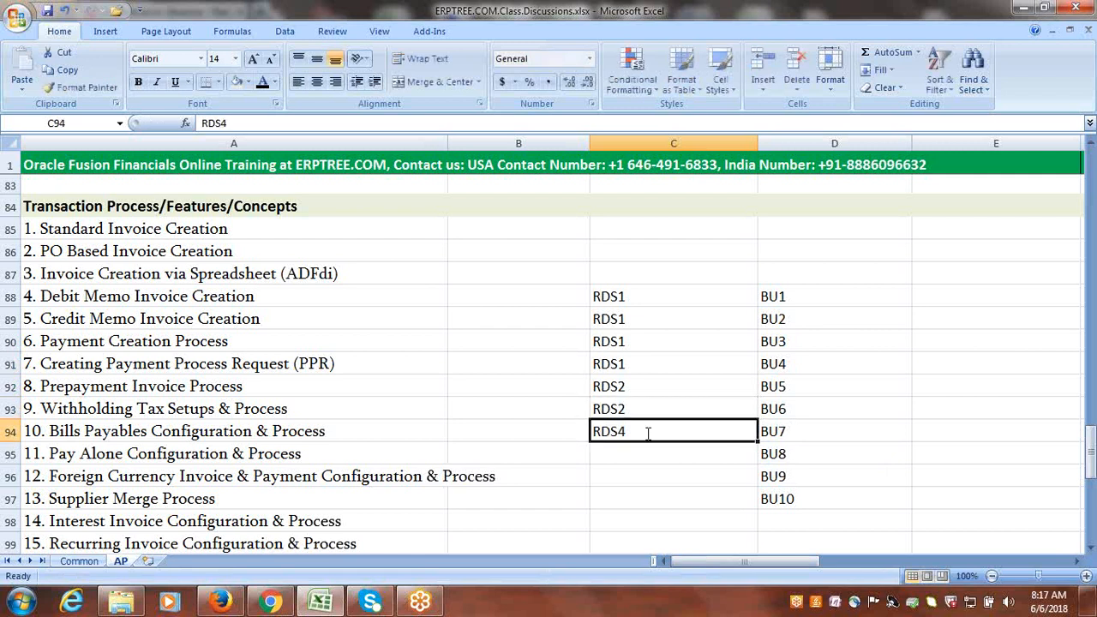
double_click(649, 433)
key(BackSpace)
text(2)
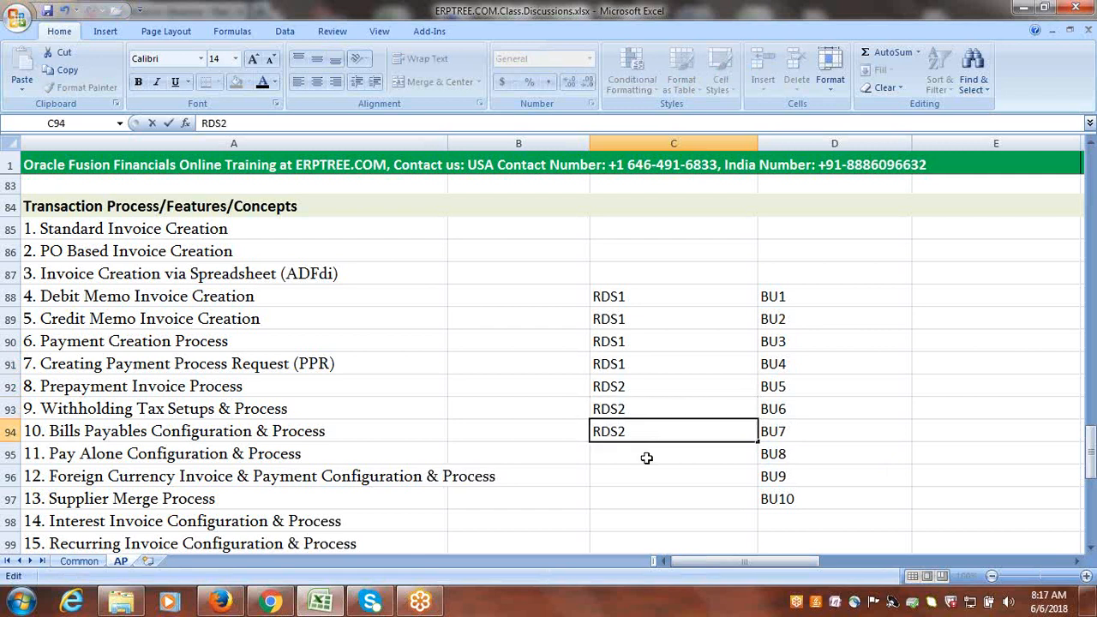
Enter RDS3 in cells C95 and C96, beside BU8 and BU9.
click(646, 457)
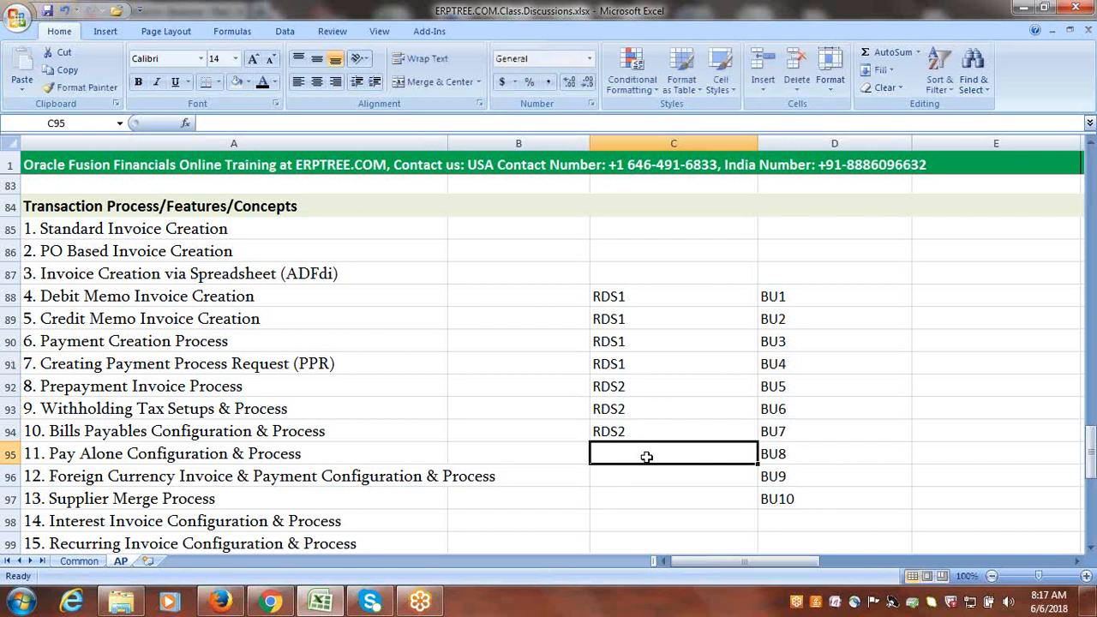
double_click(647, 457)
text(RD)
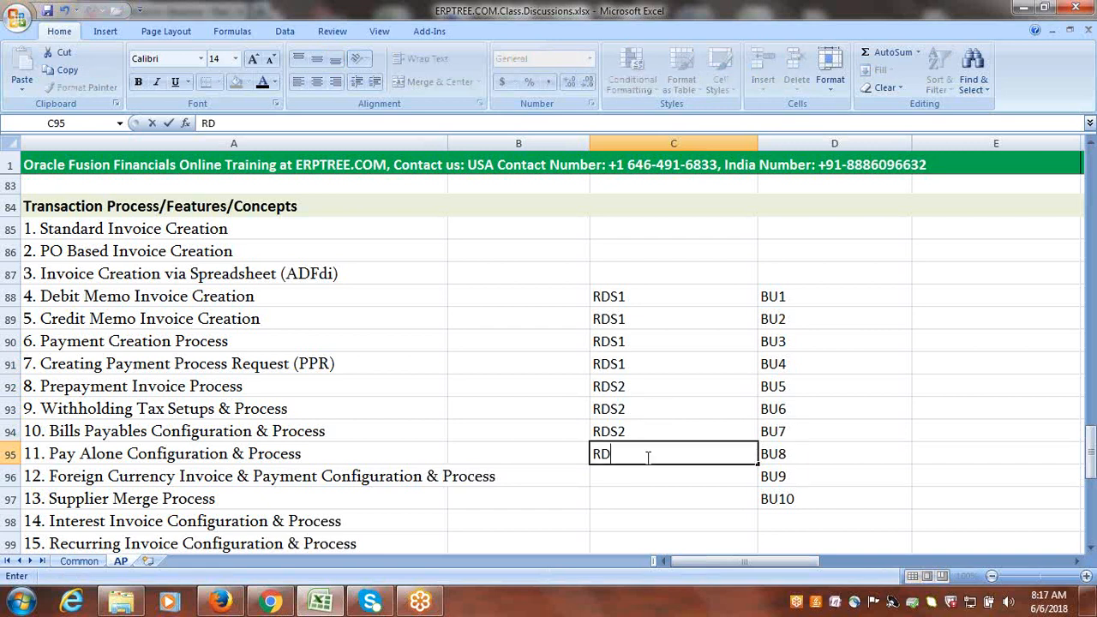
text(S3)
click(643, 483)
text(RD)
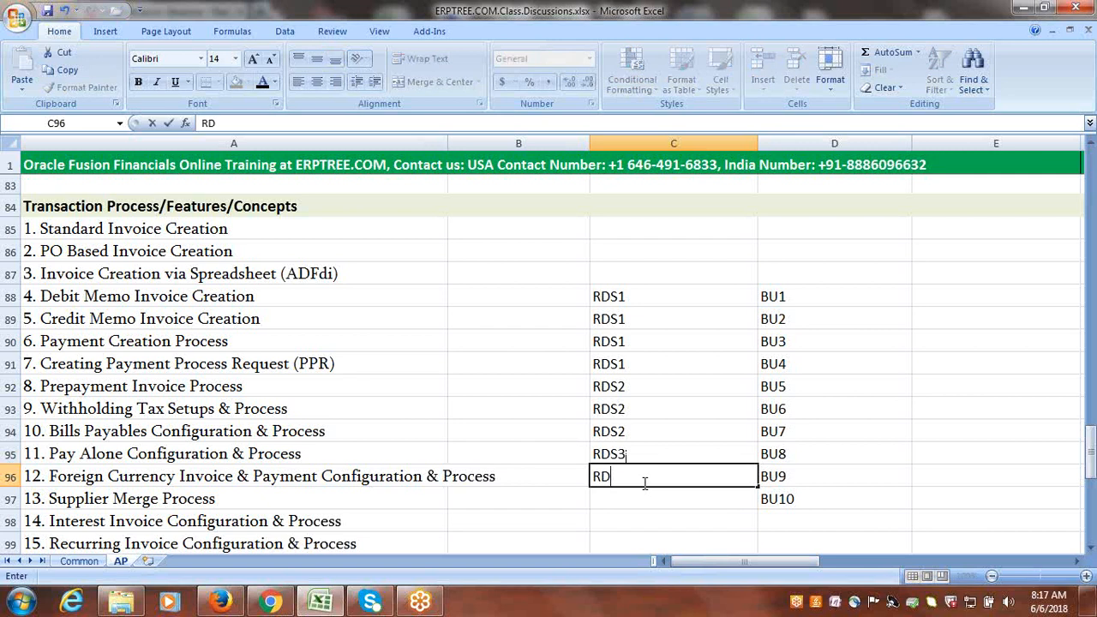
text(S3)
Enter RDS10 in cell C97, beside BU10.
click(643, 495)
text(RDS)
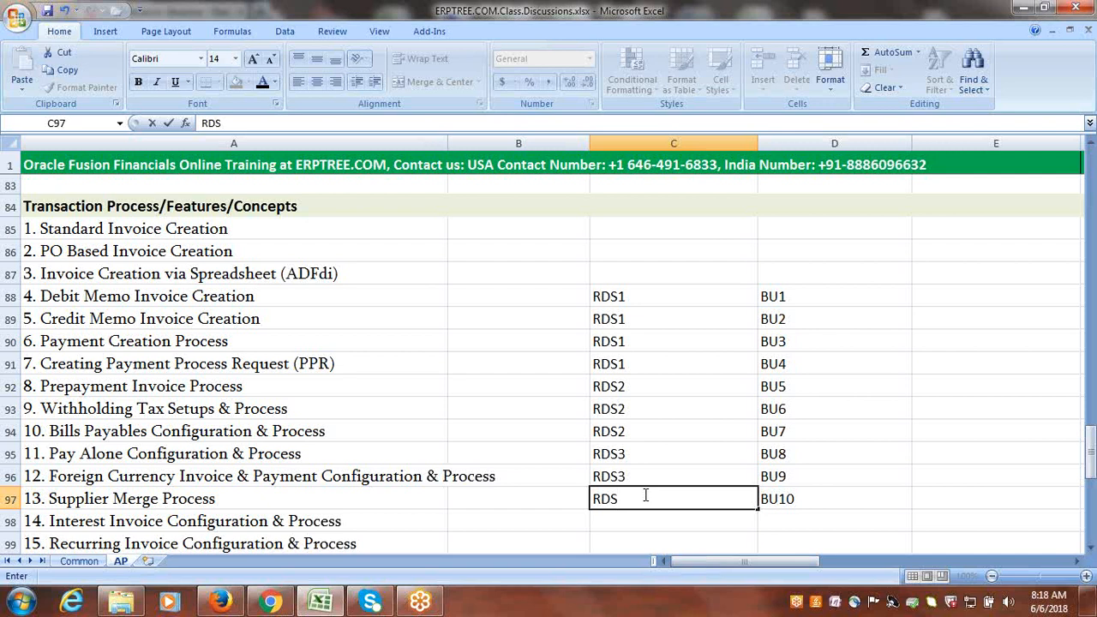
text(10)
click(870, 429)
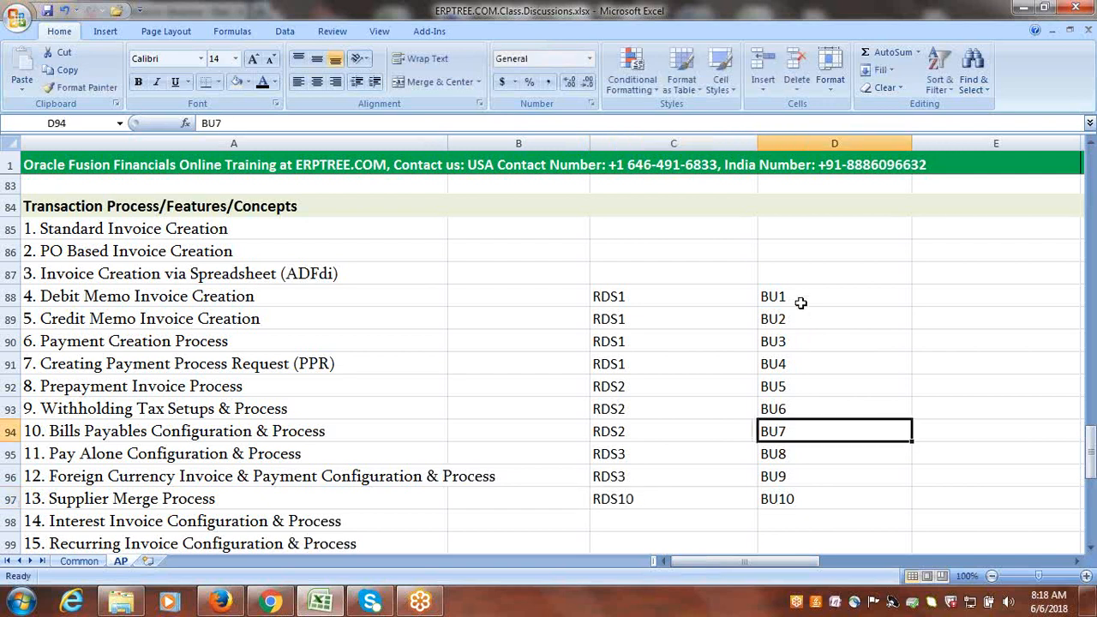
Highlight the BU list and the RDS list, and each group of business units sharing the same reference data set.
drag(801, 298, 806, 490)
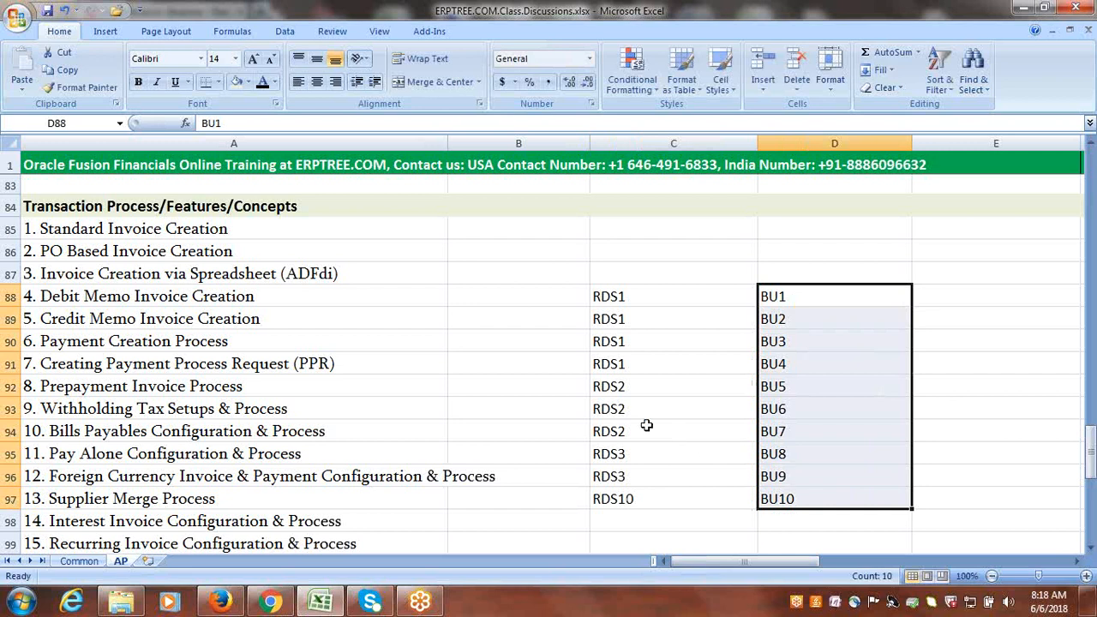
click(620, 300)
drag(621, 300, 622, 496)
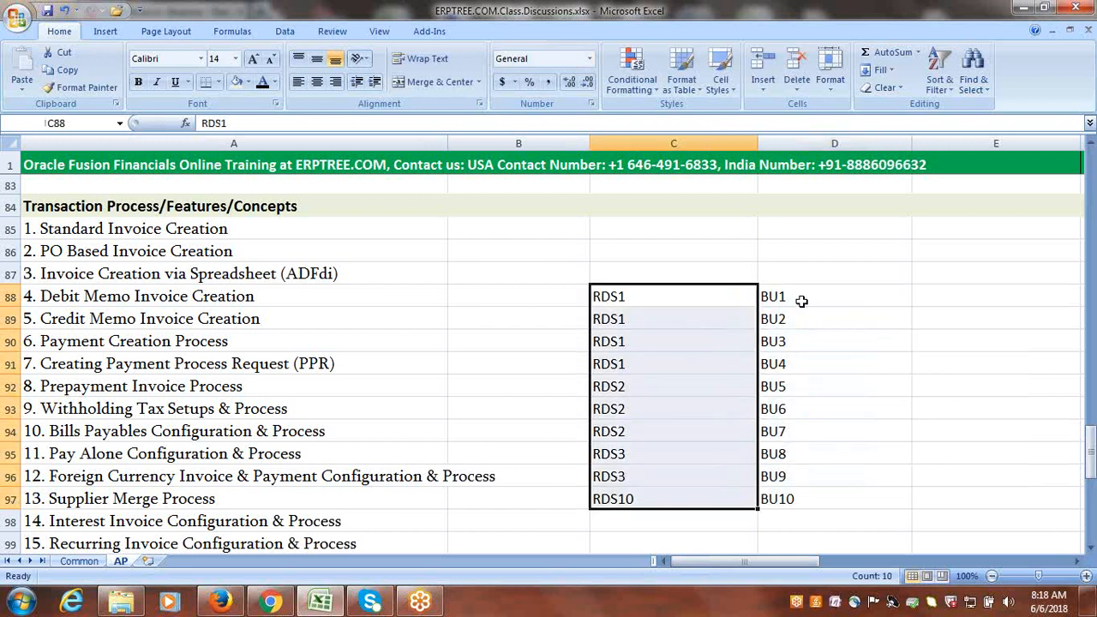
drag(606, 294, 764, 356)
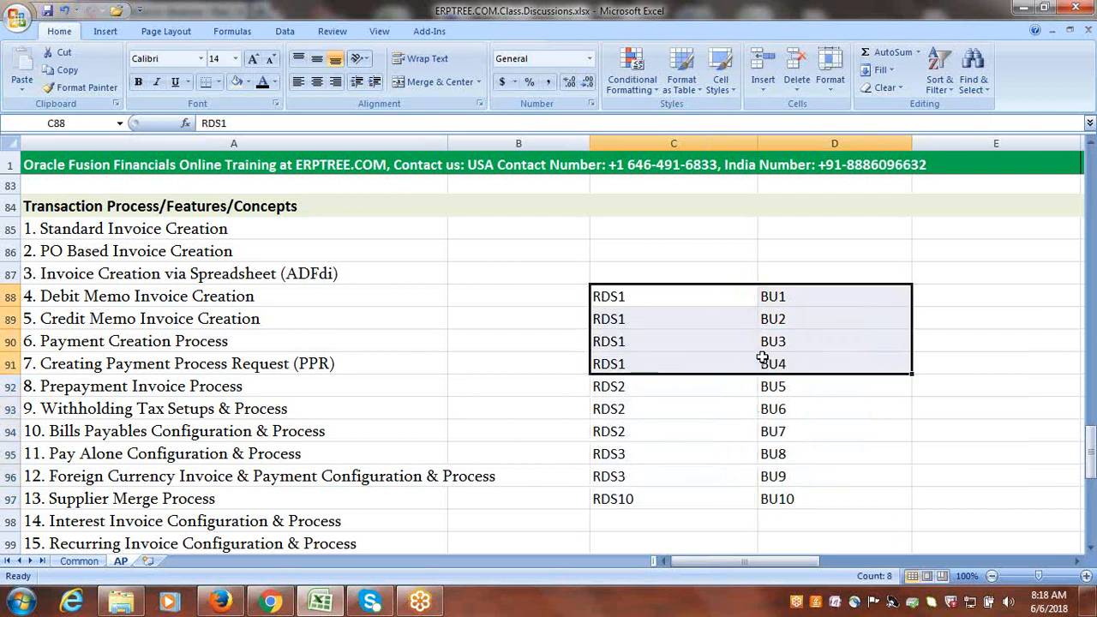
drag(612, 395, 778, 433)
drag(619, 455, 774, 481)
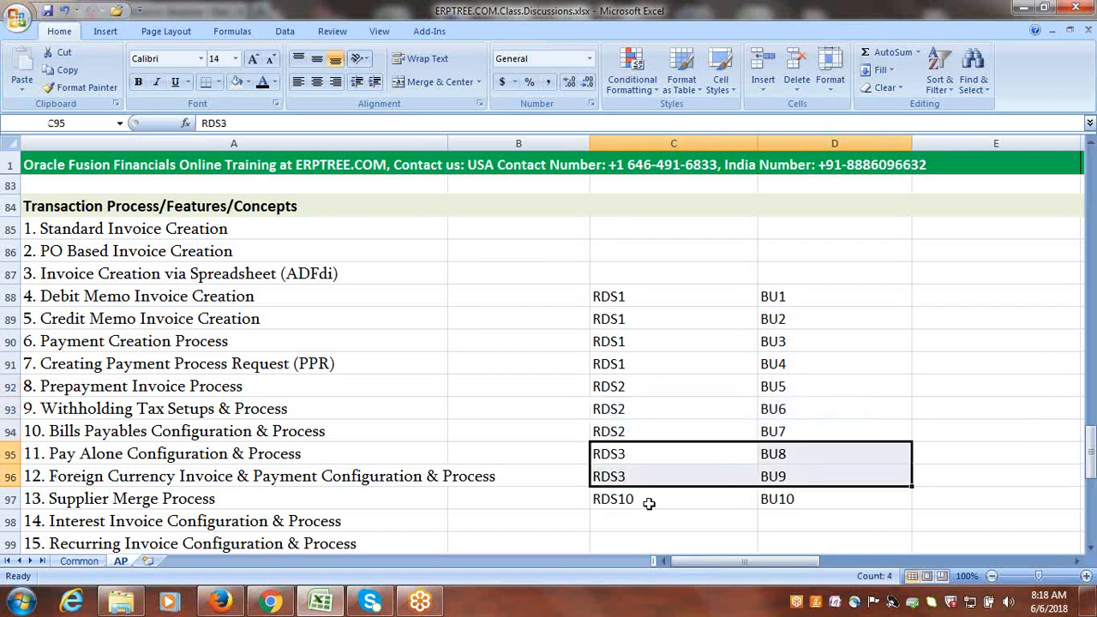
drag(650, 504, 802, 508)
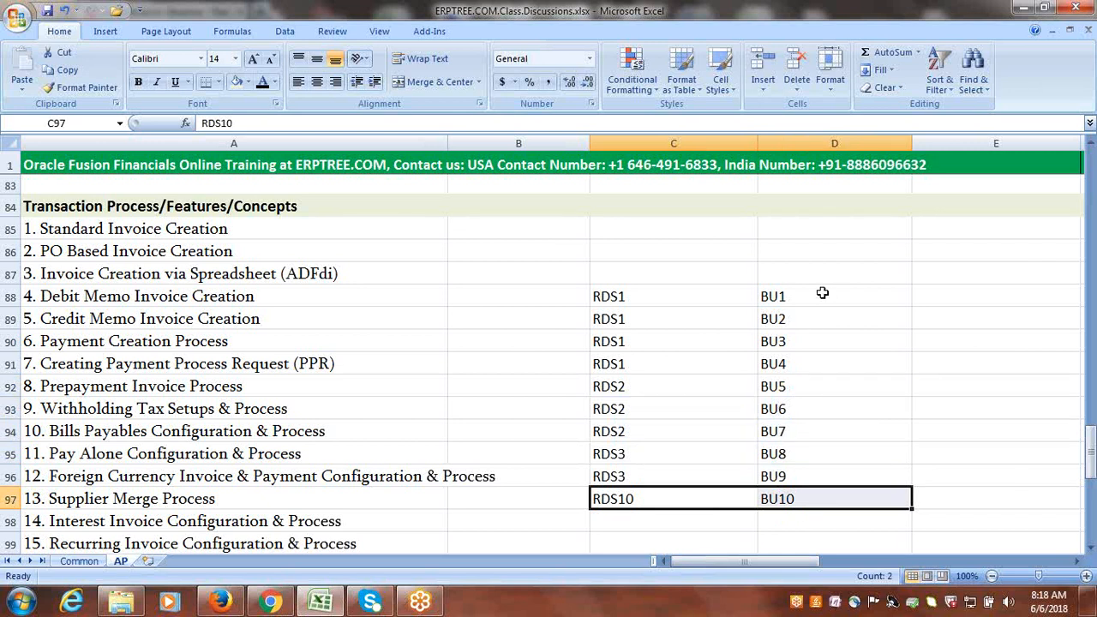
Enter the company name CLOUDINC in cell D84, above the BU list.
click(804, 203)
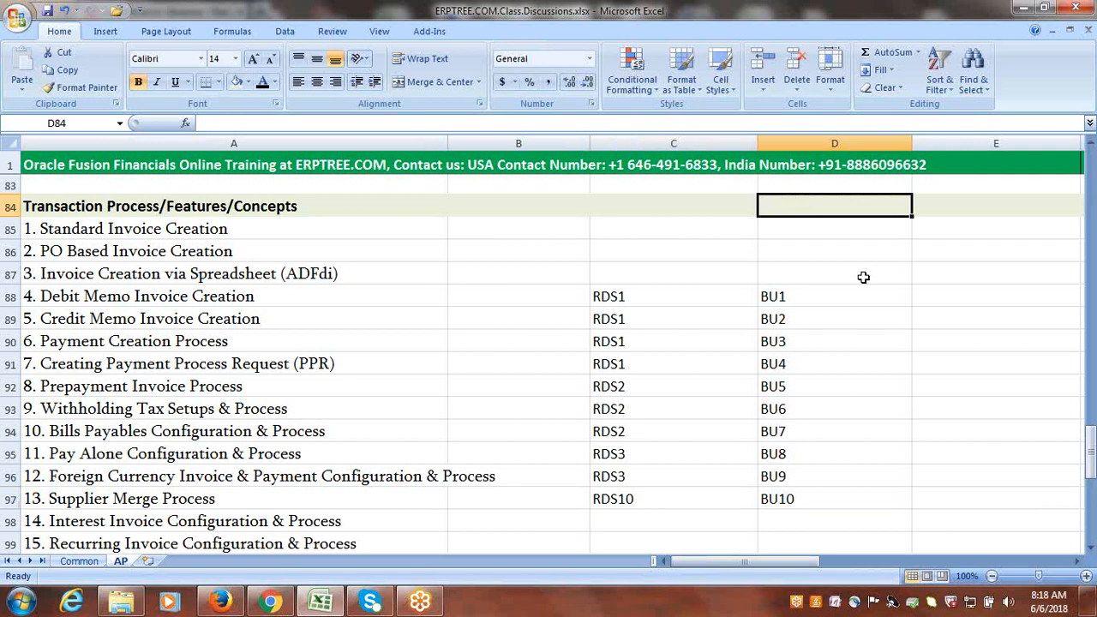
text(c)
key(BackSpace)
text(CL)
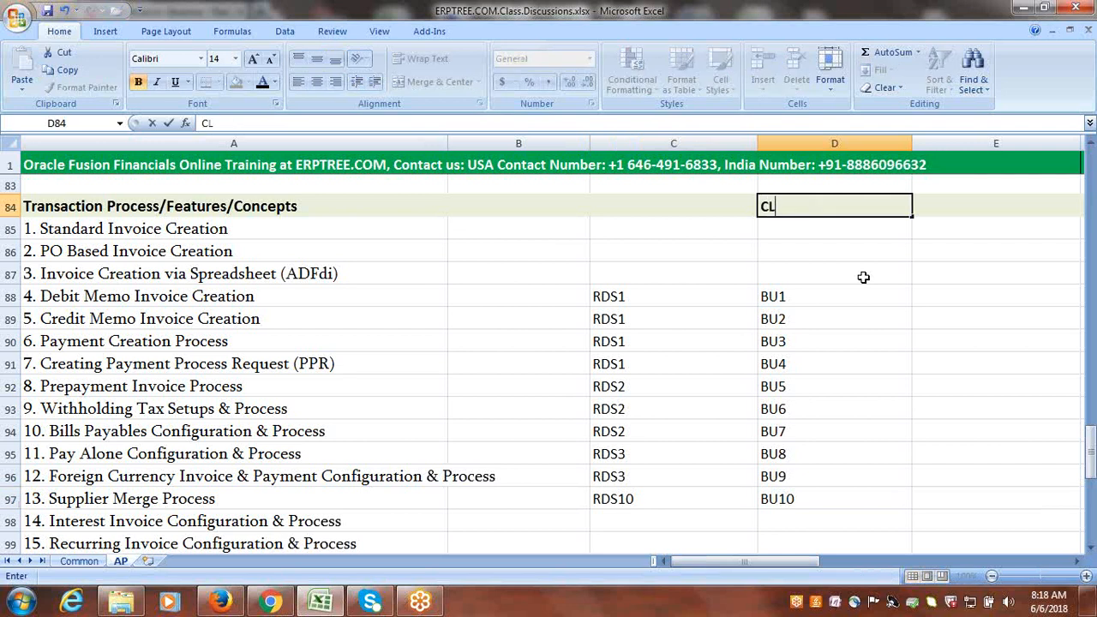
text(OUDINC)
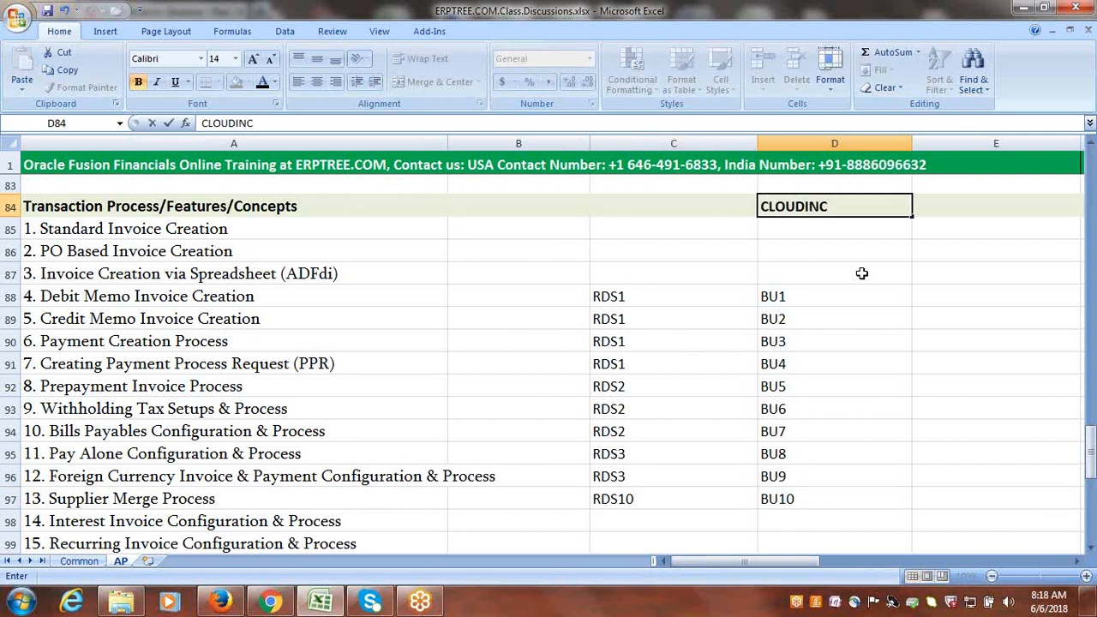
click(819, 247)
click(827, 206)
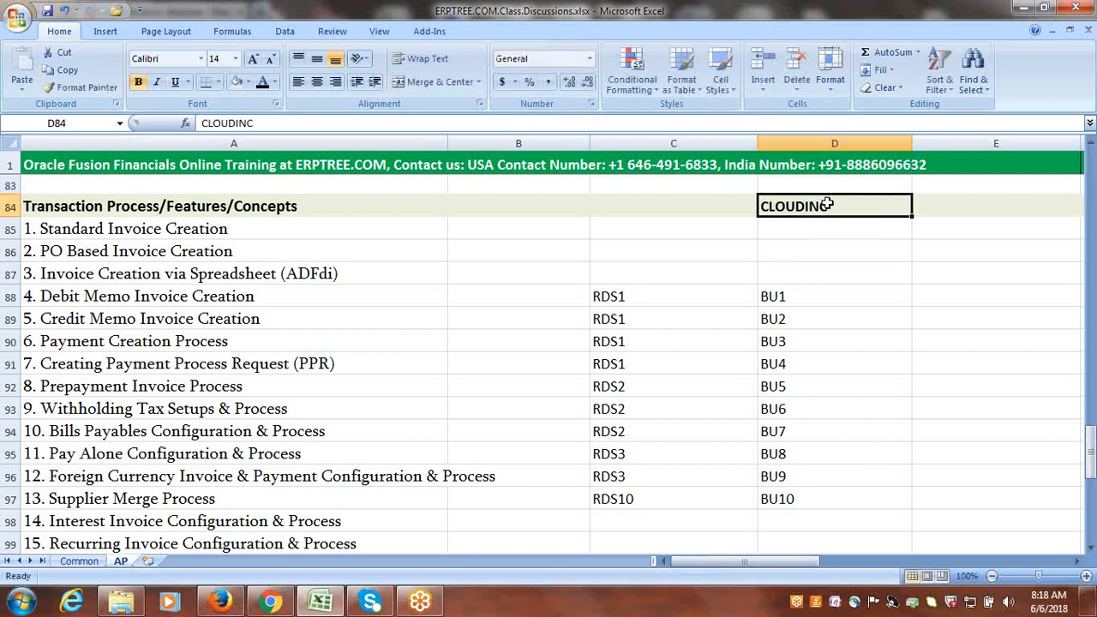
Enter Accounts Payable Manager in cell D86, between CLOUDINC and the BU list.
click(802, 245)
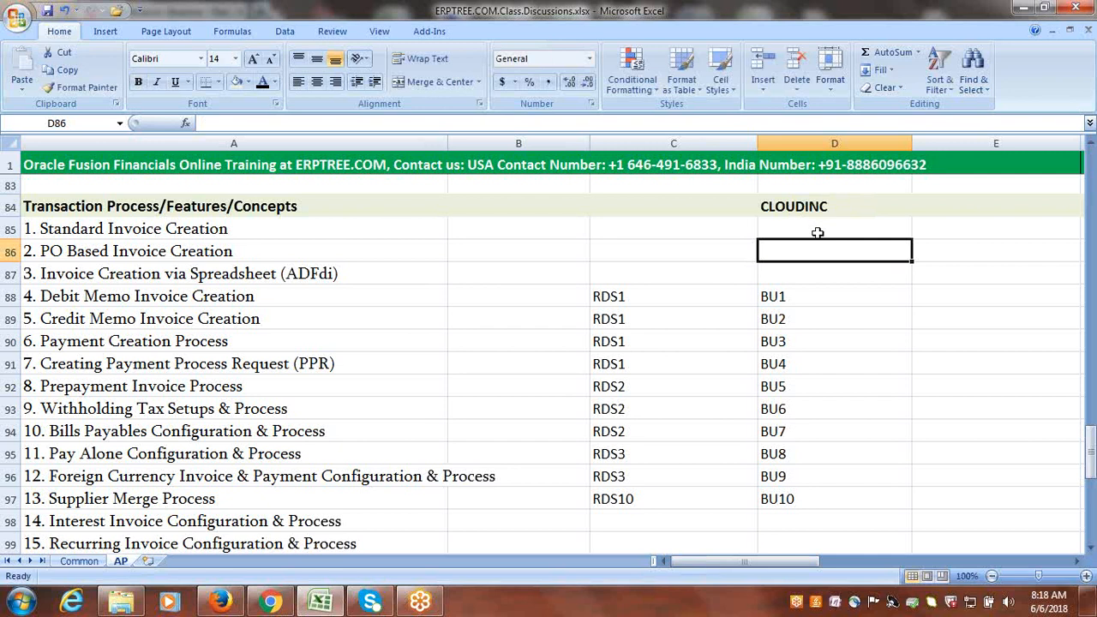
text(P)
key(BackSpace)
text(A)
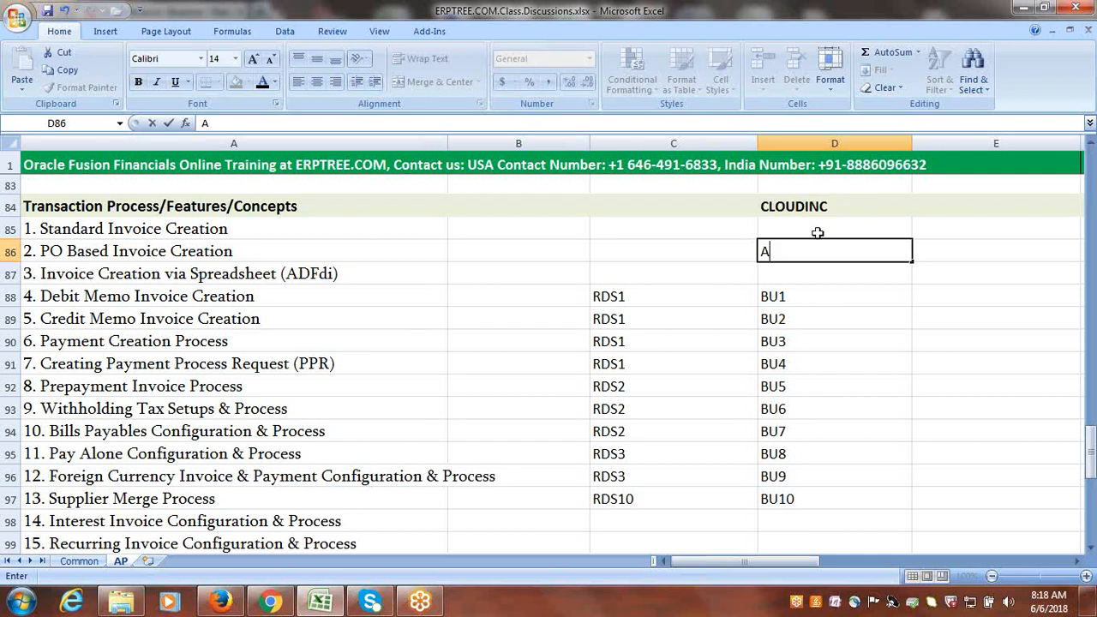
text(ccounts P)
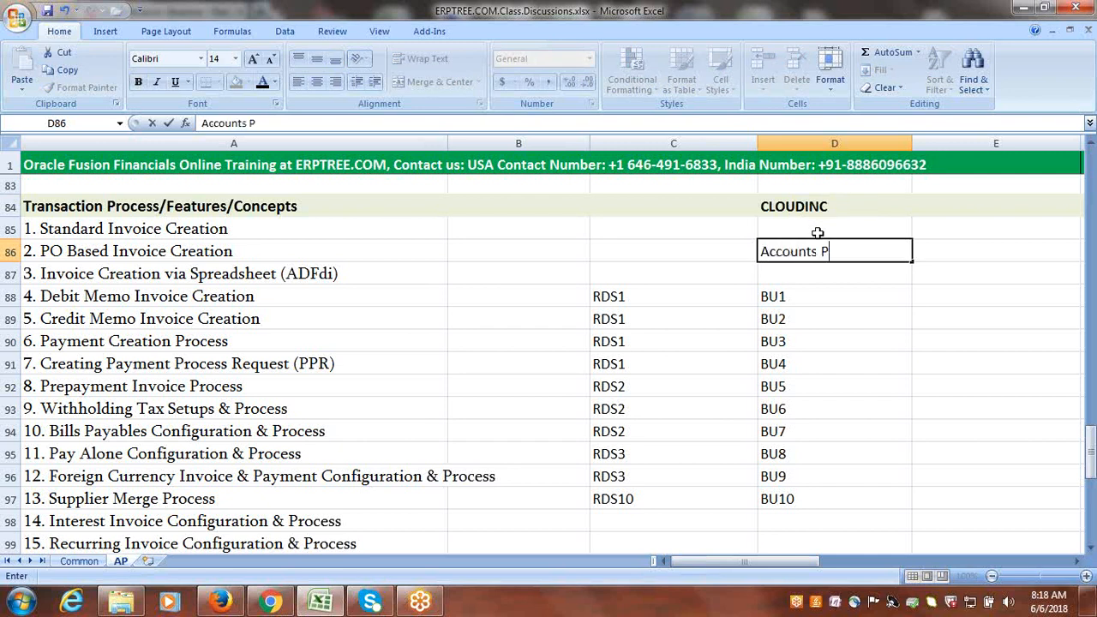
text(ayable Manager)
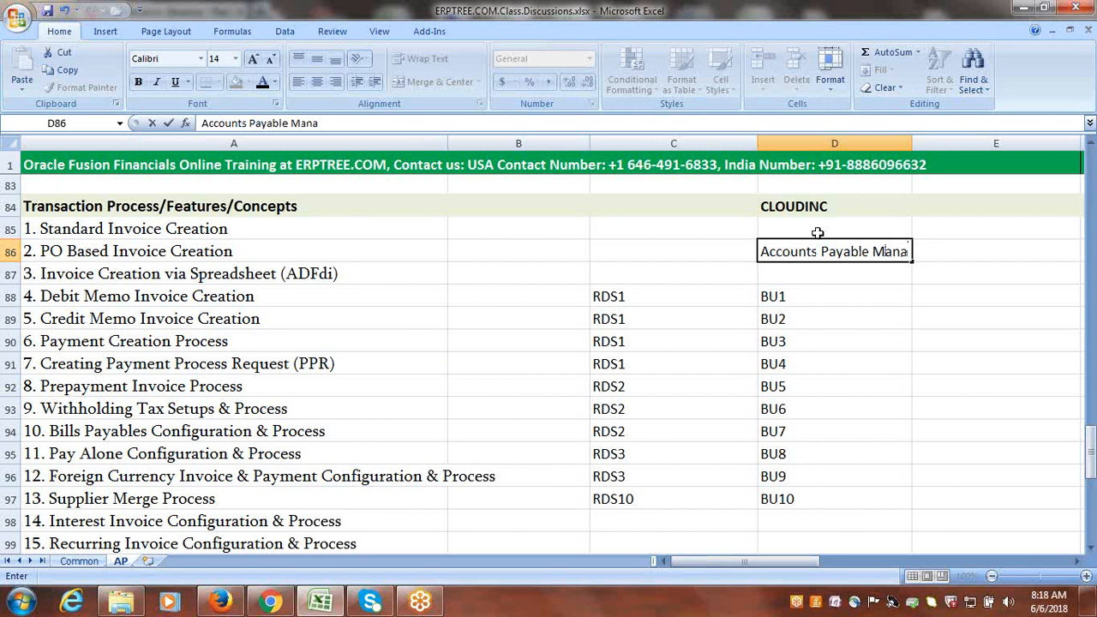
key(Return)
key(Down)
key(Down)
key(Down)
key(Down)
key(Right)
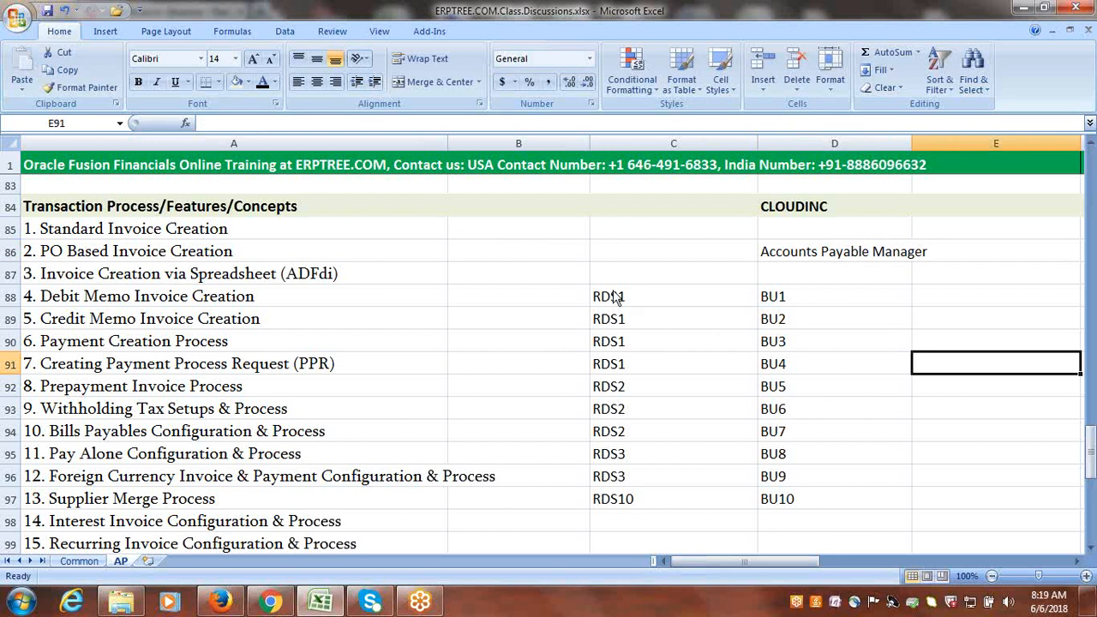
Draw a straight arrow from BU1 up to Accounts Payable Manager.
click(105, 33)
click(179, 85)
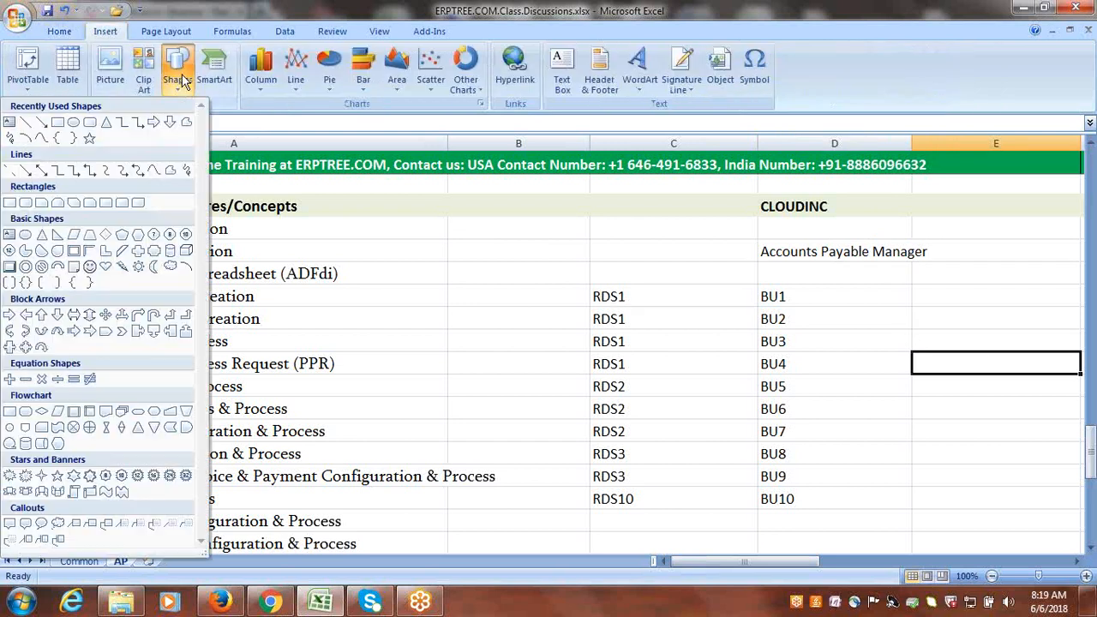
click(43, 117)
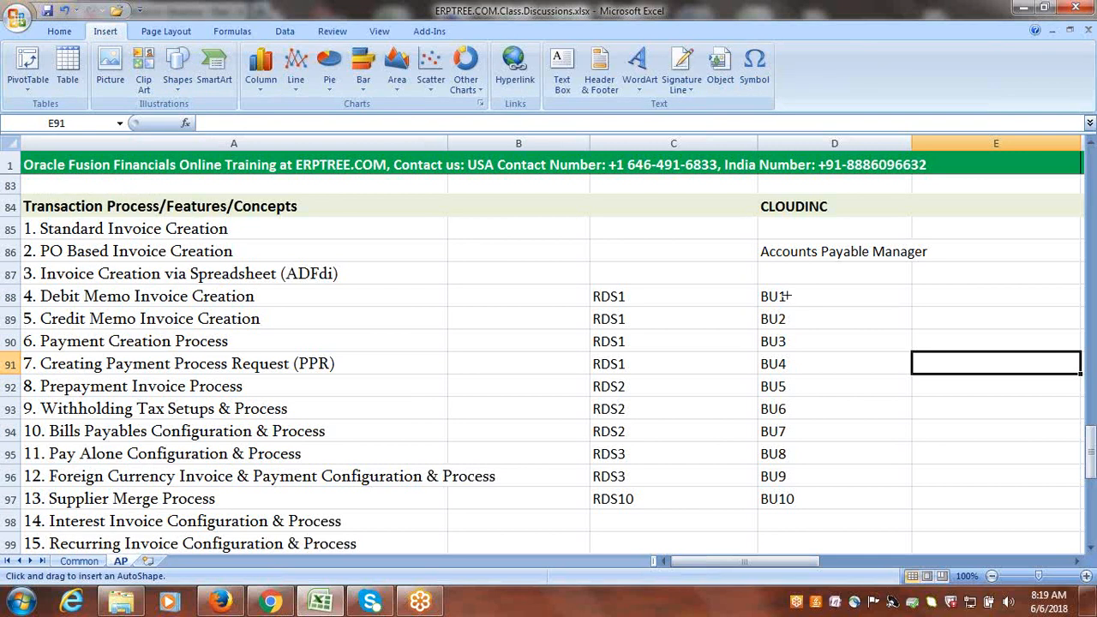
drag(786, 296, 832, 257)
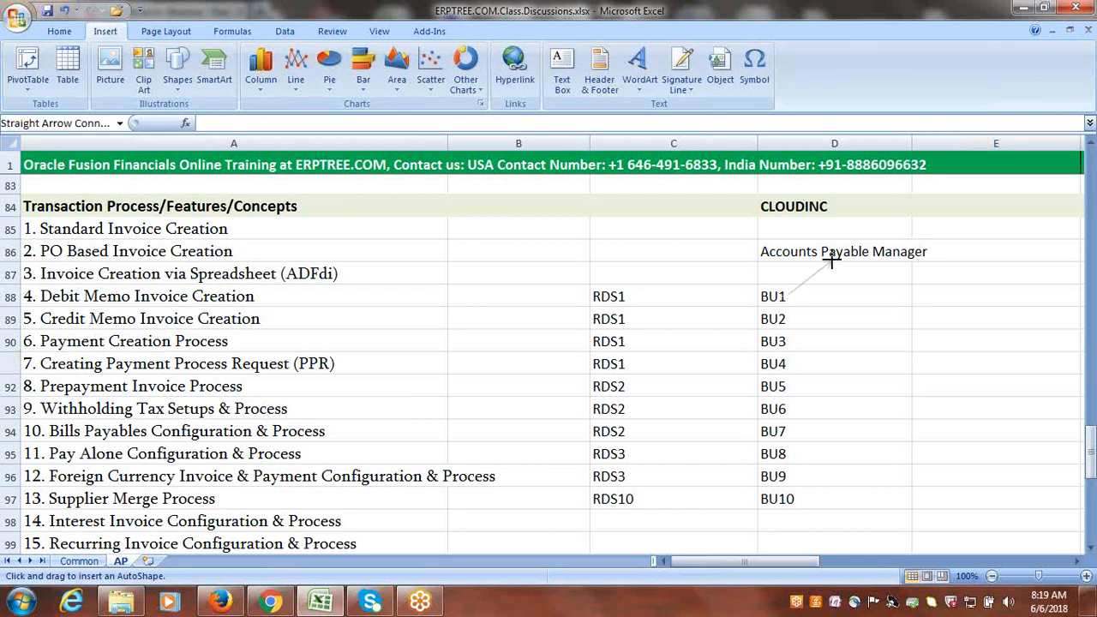
key(Escape)
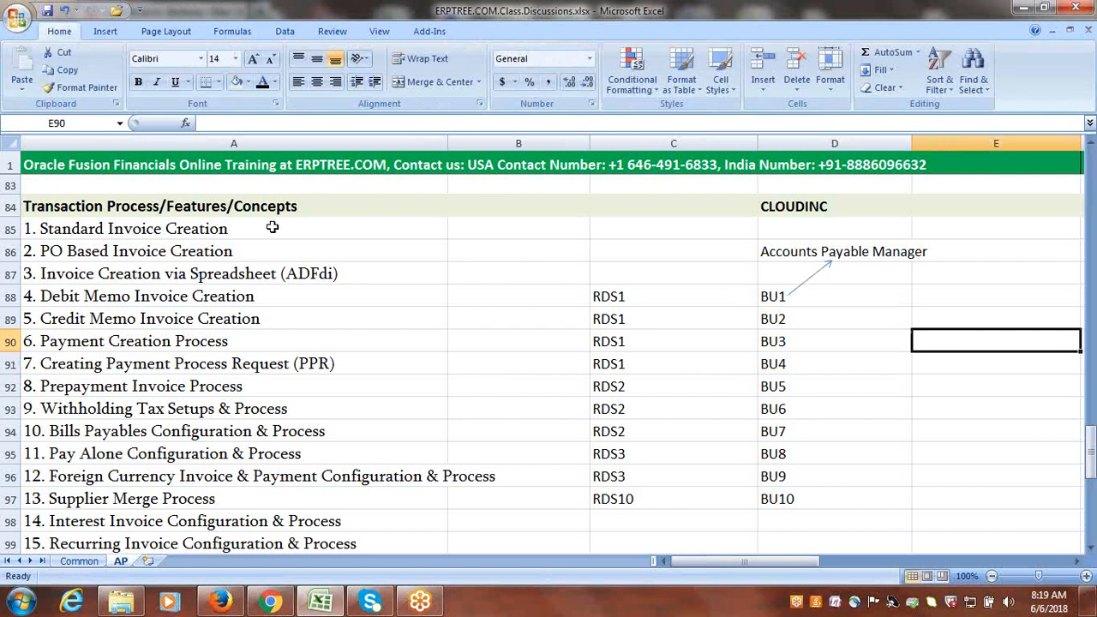
Draw a second straight arrow from Accounts Payable Manager up to CLOUDINC.
click(106, 31)
click(177, 69)
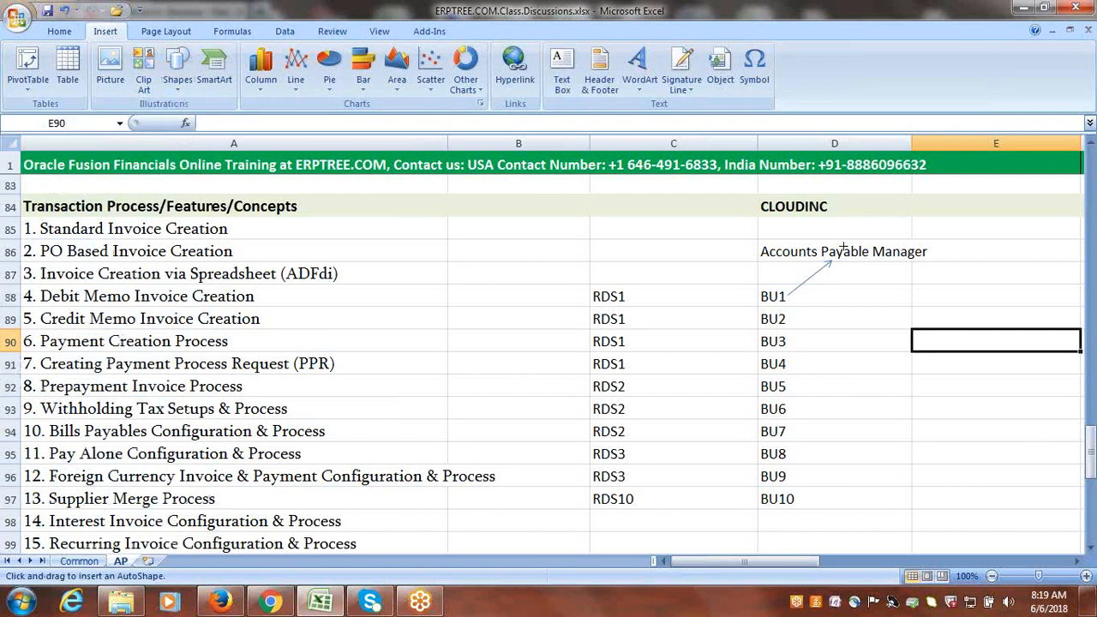
drag(845, 246, 817, 213)
click(919, 403)
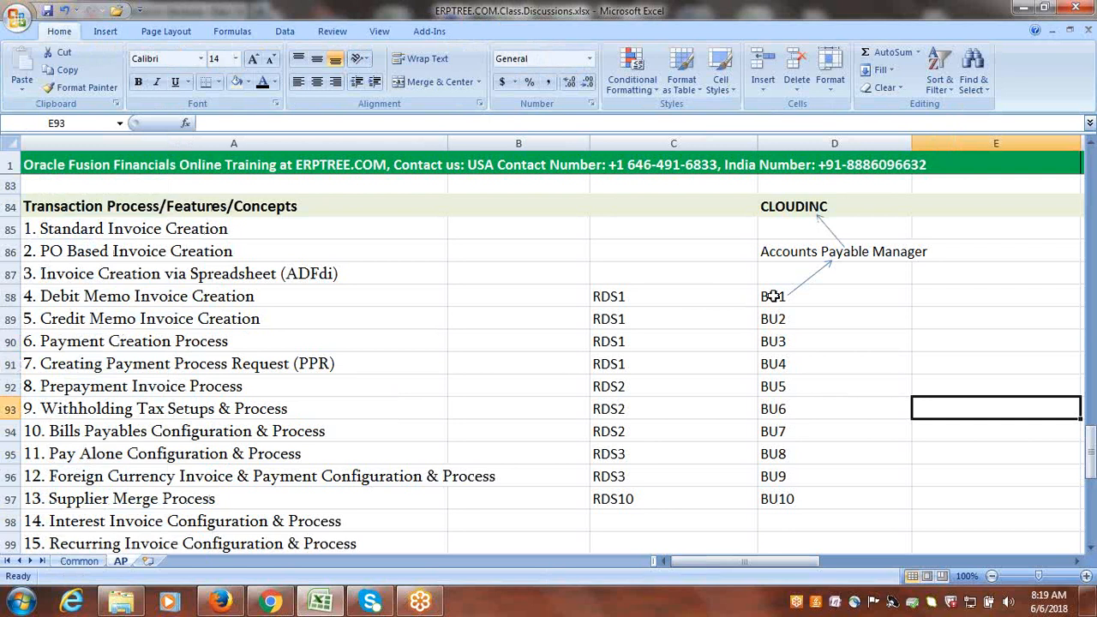
Draw a straight arrow about 1.7 inches wide from BU1 to RDS1 in row 88.
click(627, 297)
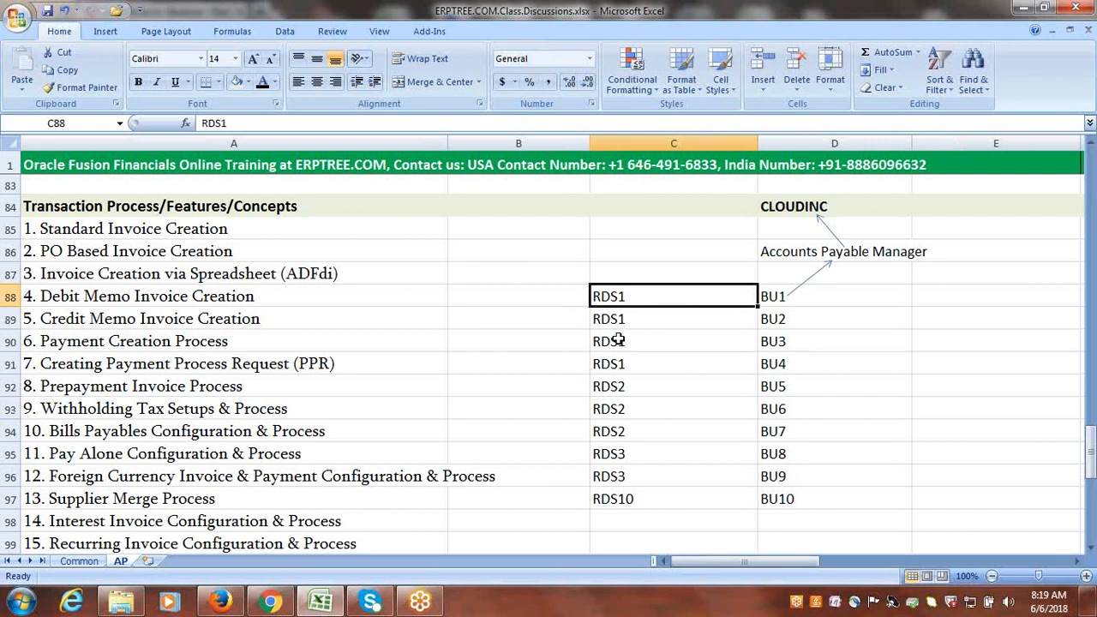
click(104, 31)
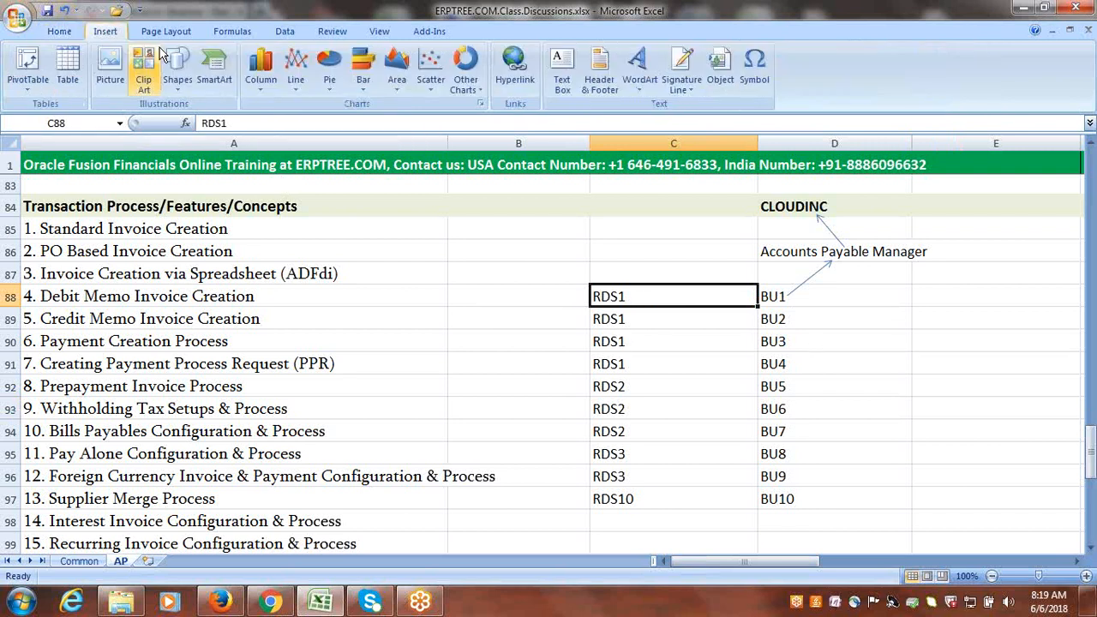
click(178, 69)
click(89, 124)
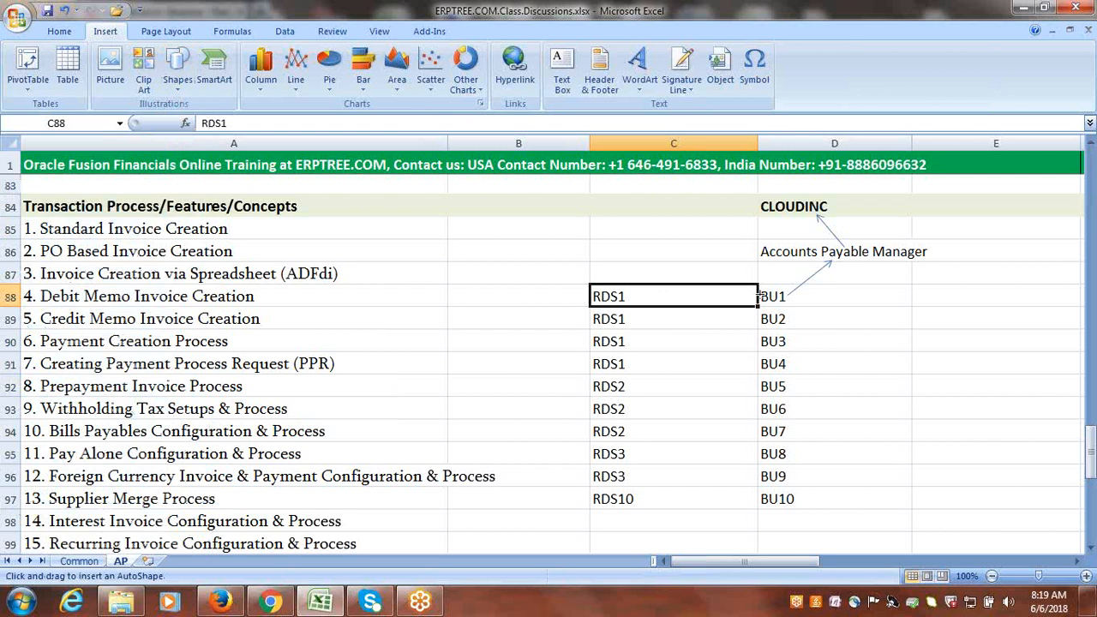
drag(758, 295, 631, 297)
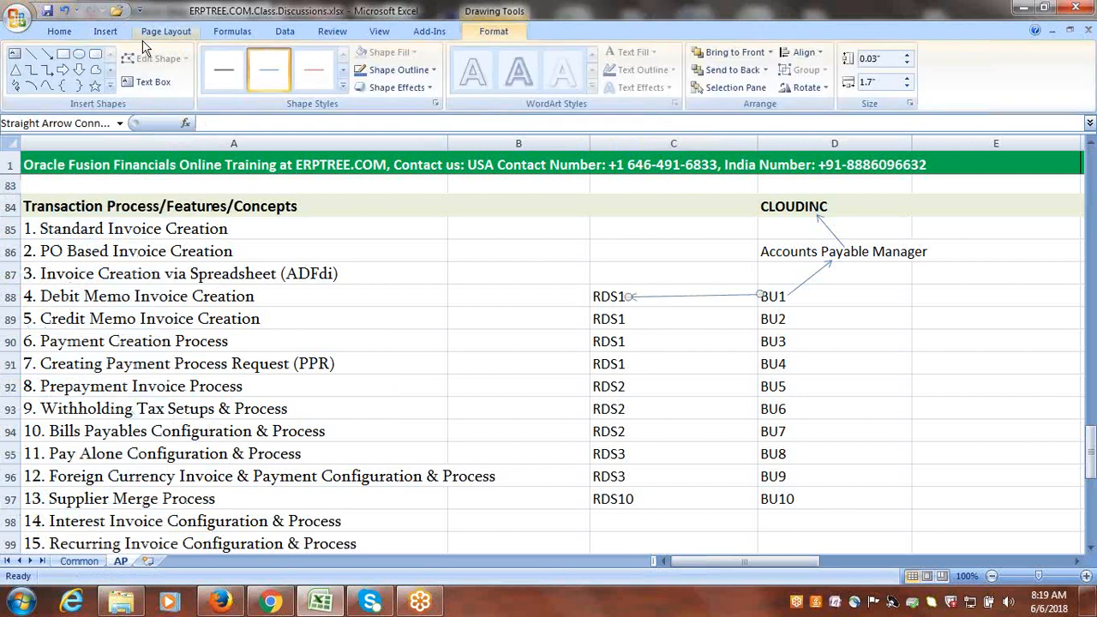
Draw straight arrows from BU2 and BU3 to the RDS1 entries in their own rows.
click(47, 53)
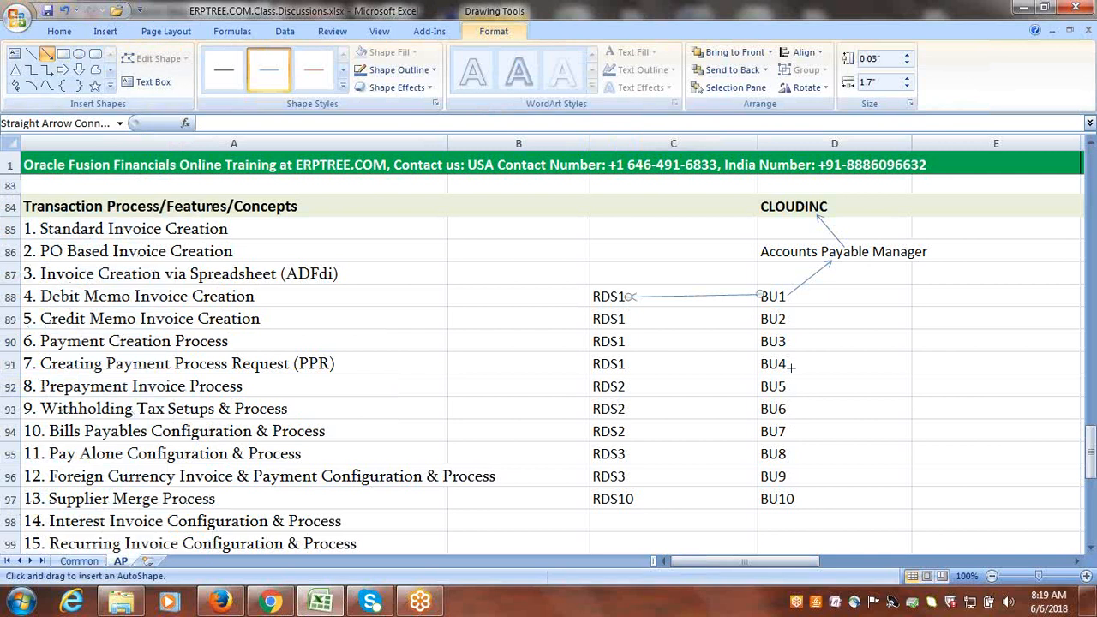
drag(758, 319, 628, 319)
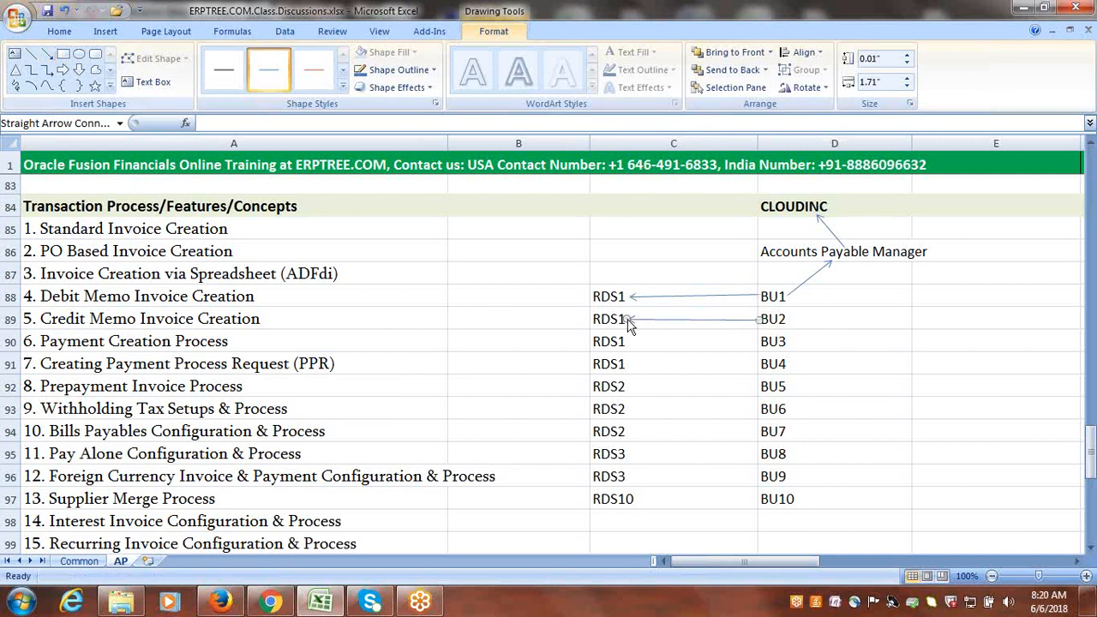
click(47, 53)
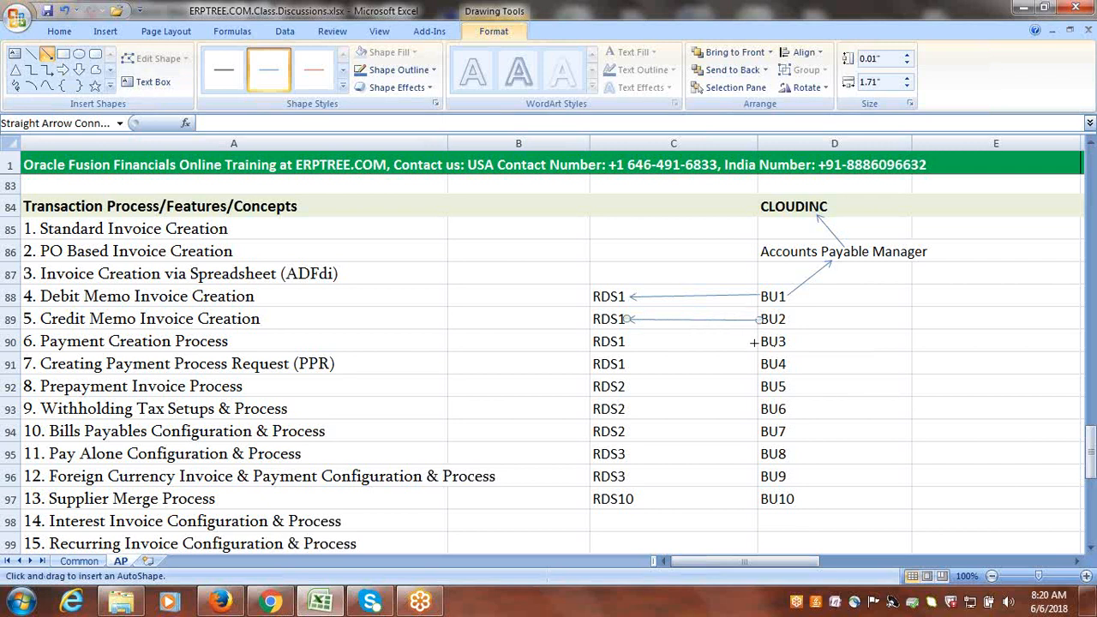
drag(752, 341, 630, 341)
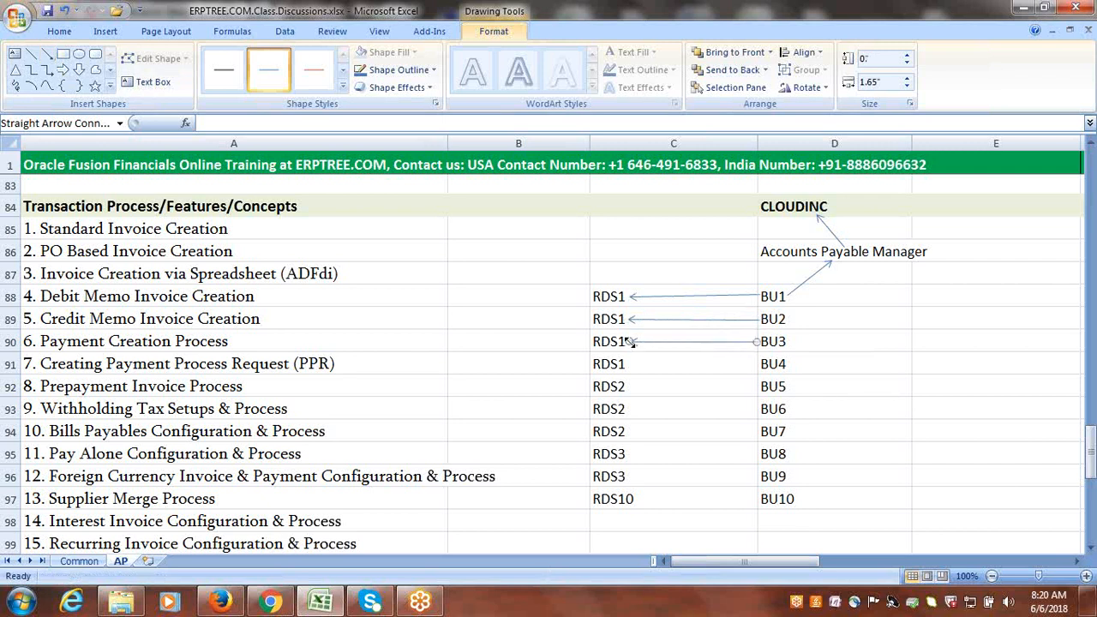
Draw a straight arrow from BU4 to RDS1 in row 91 and adjust it to line up with the row.
click(47, 53)
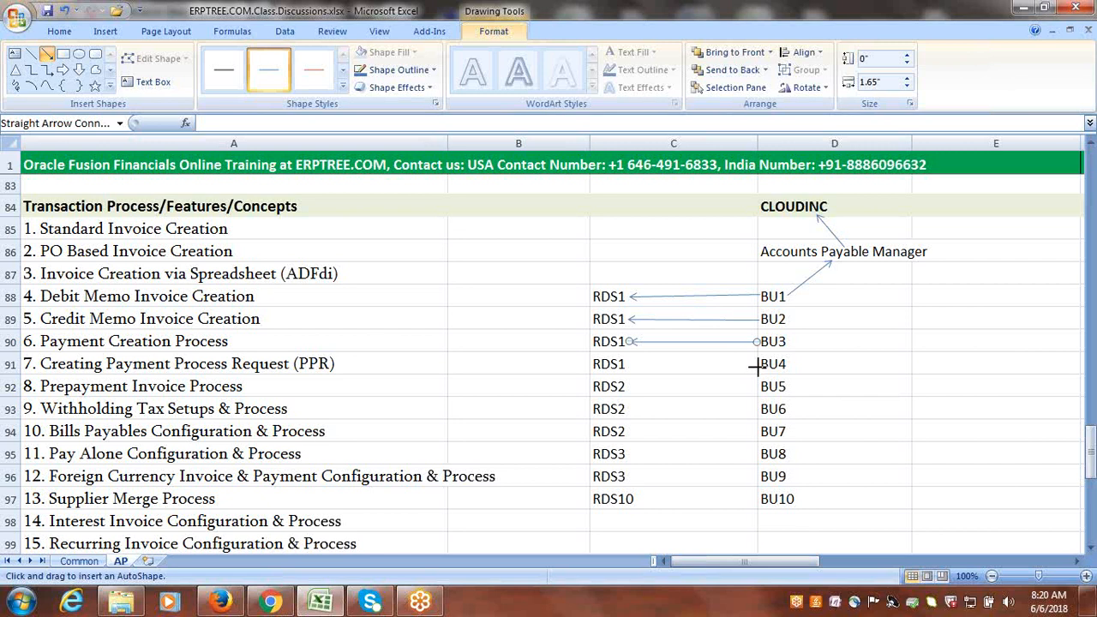
drag(756, 365, 627, 365)
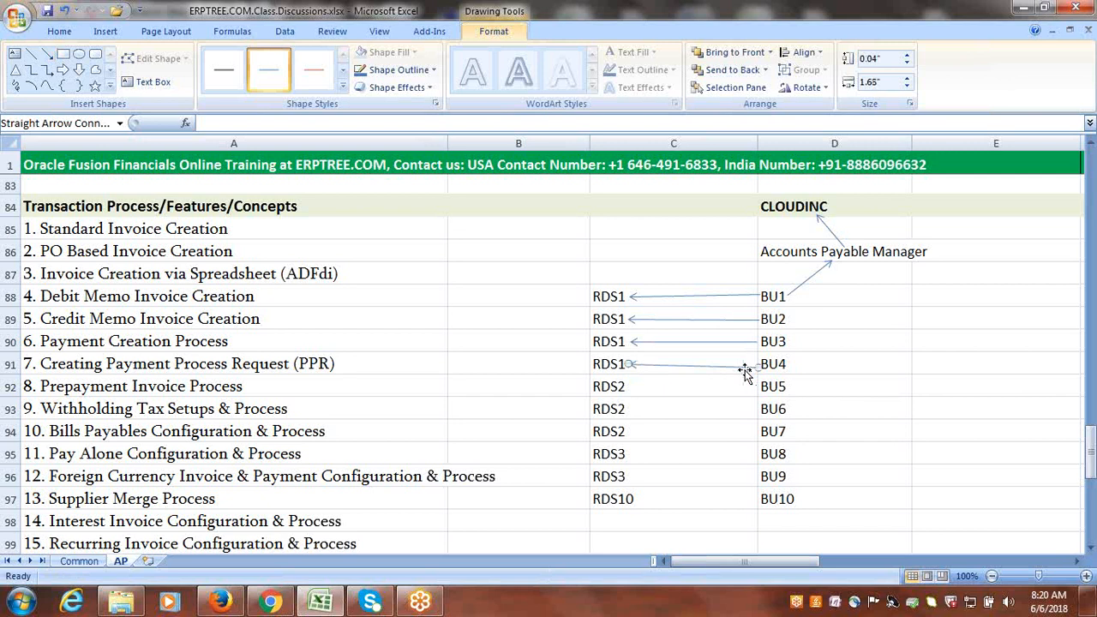
drag(745, 370, 745, 363)
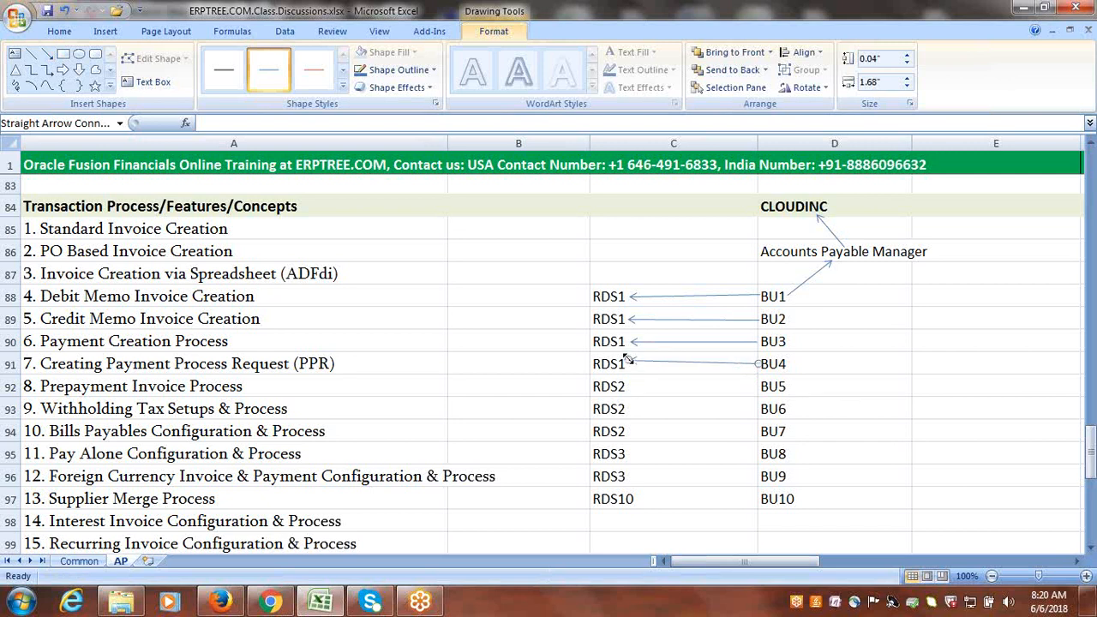
drag(629, 363, 629, 365)
click(945, 364)
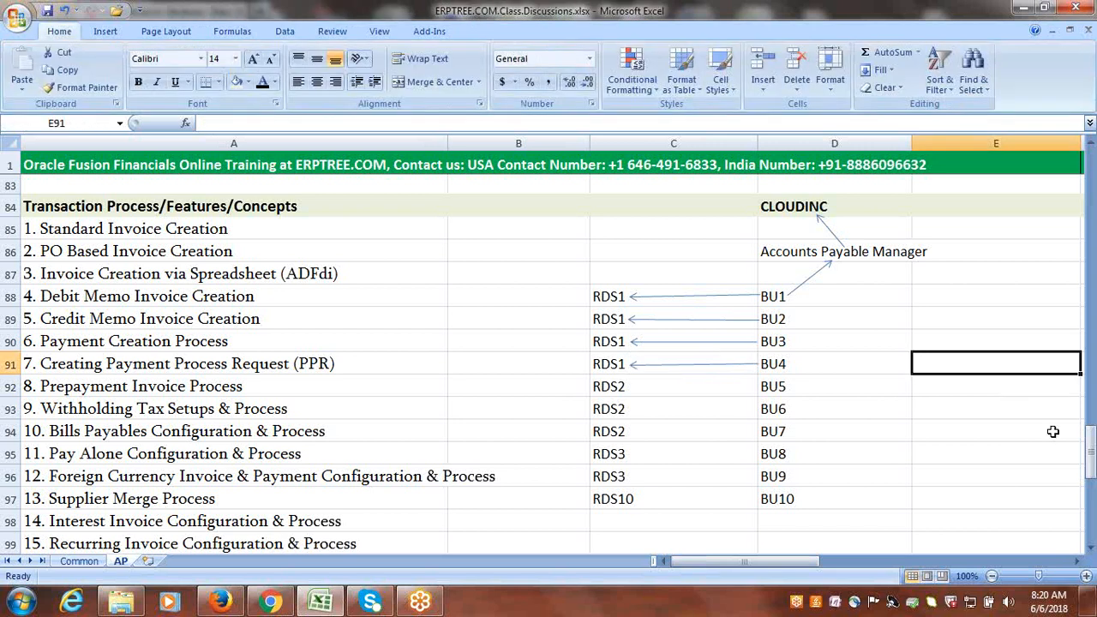
Trace the chain from BU1 through BU4 up to Accounts Payable Manager and CLOUDINC.
click(1052, 431)
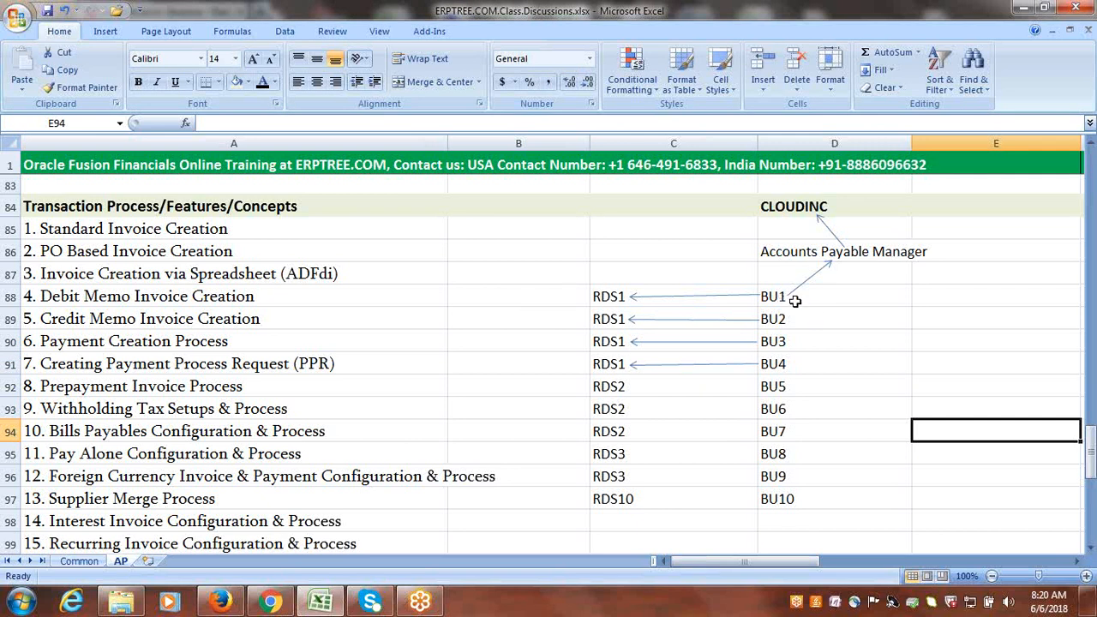
drag(790, 296, 790, 365)
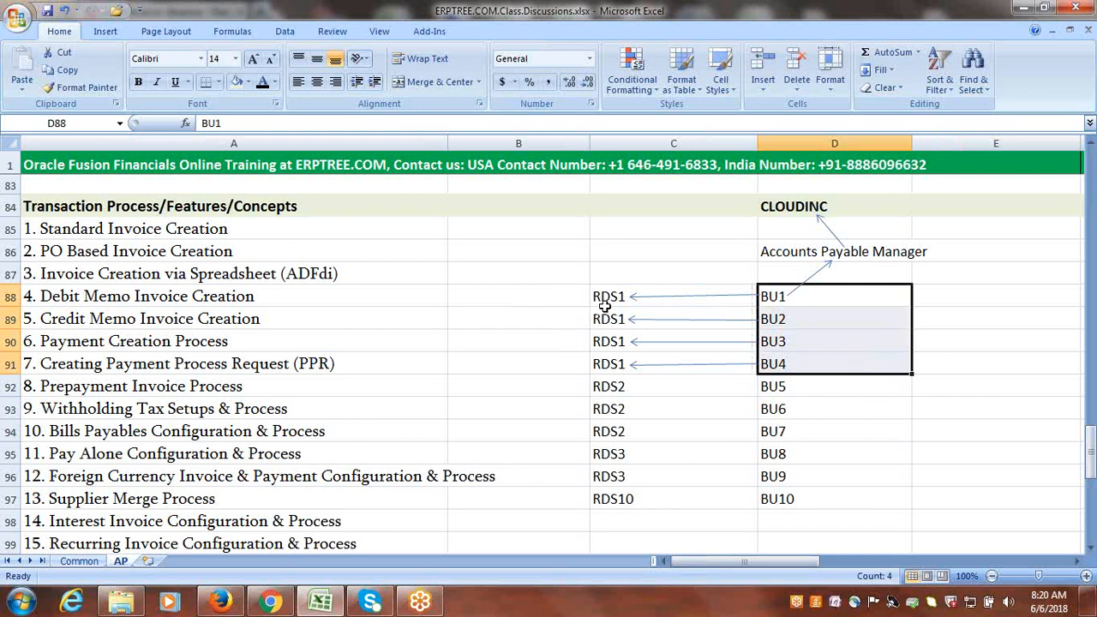
click(799, 298)
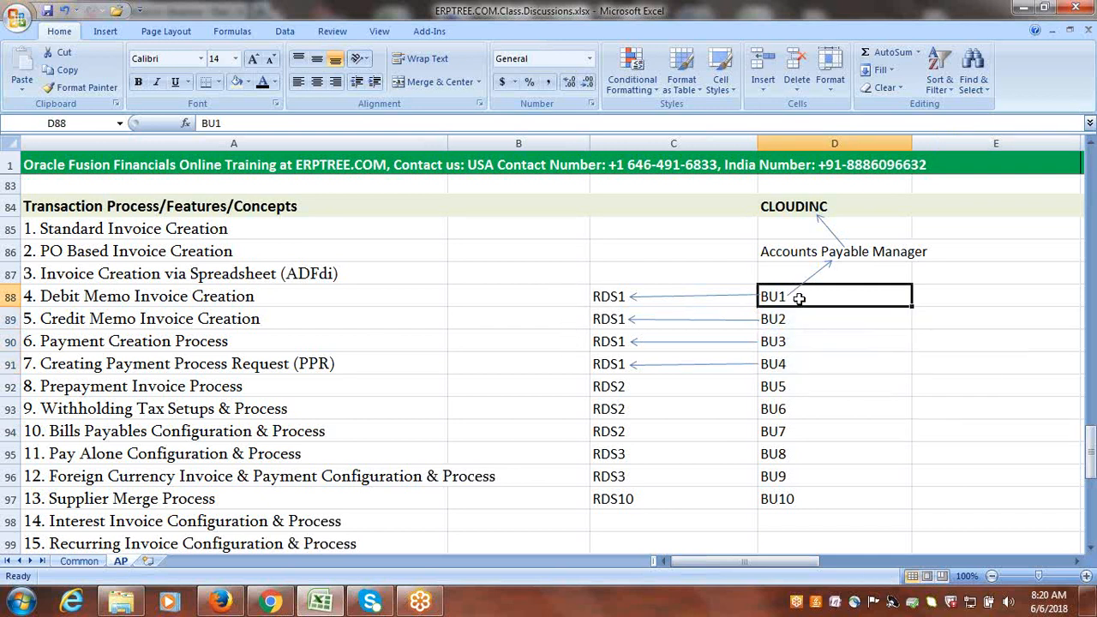
click(845, 252)
click(798, 206)
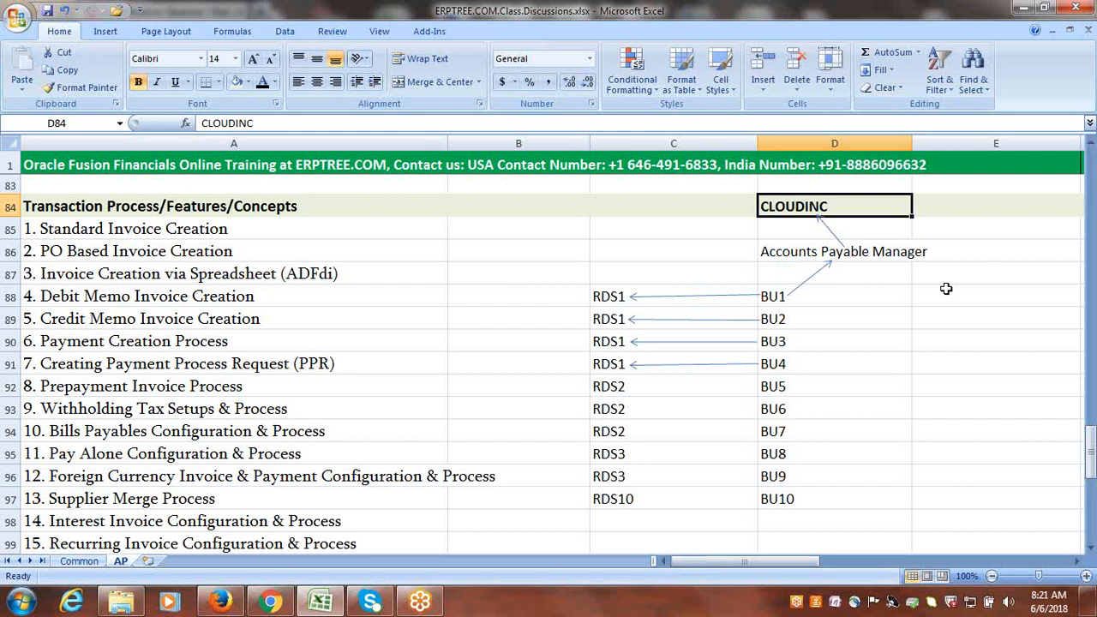
click(941, 300)
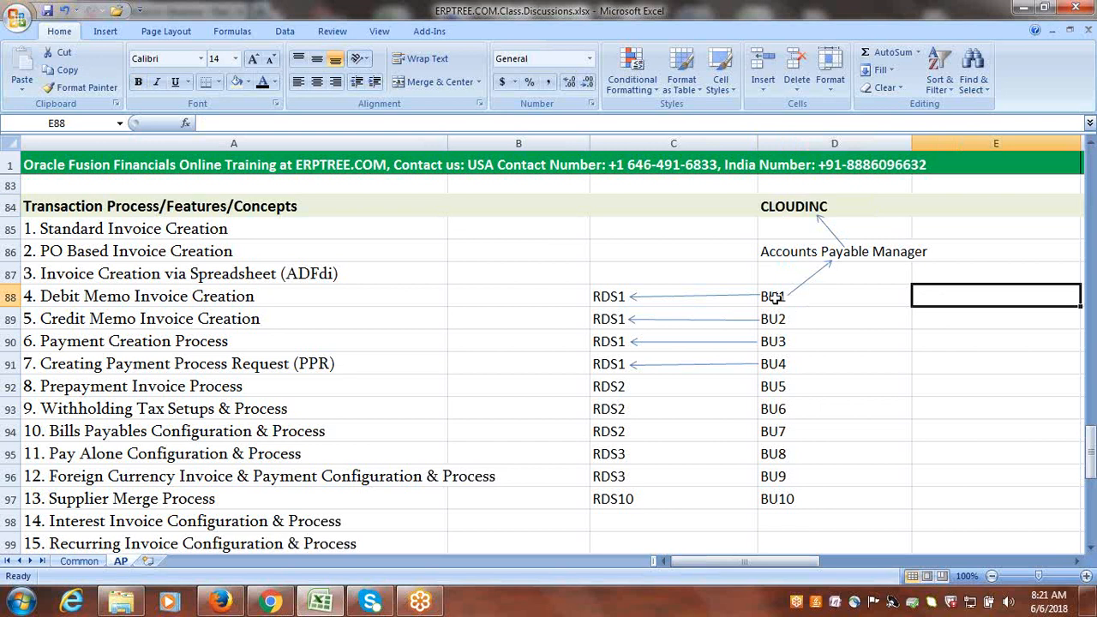
drag(774, 297, 774, 356)
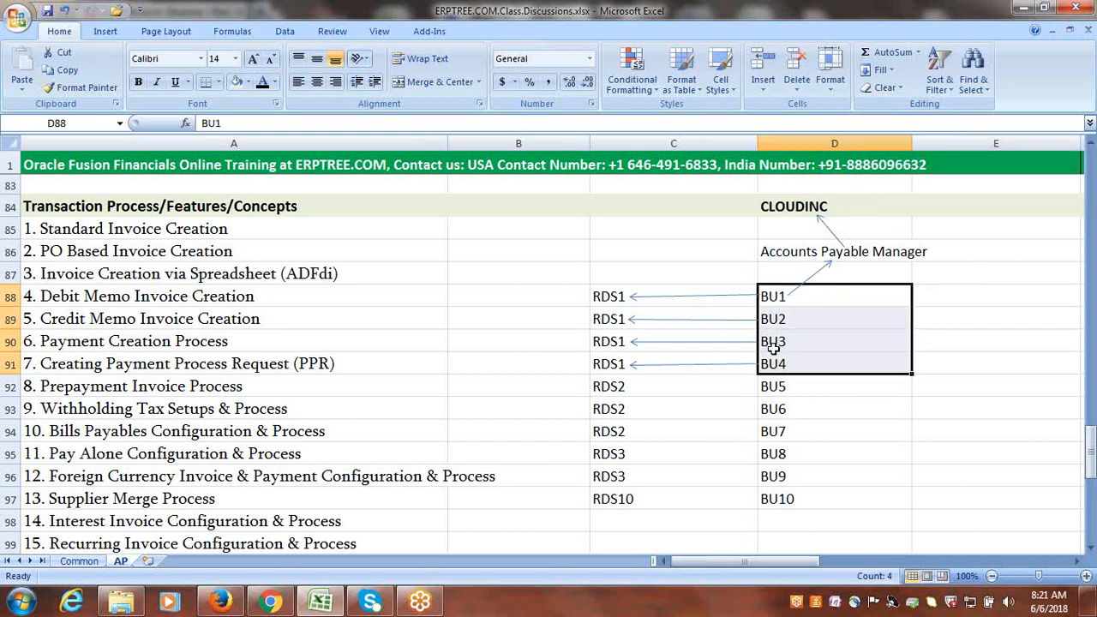
click(967, 394)
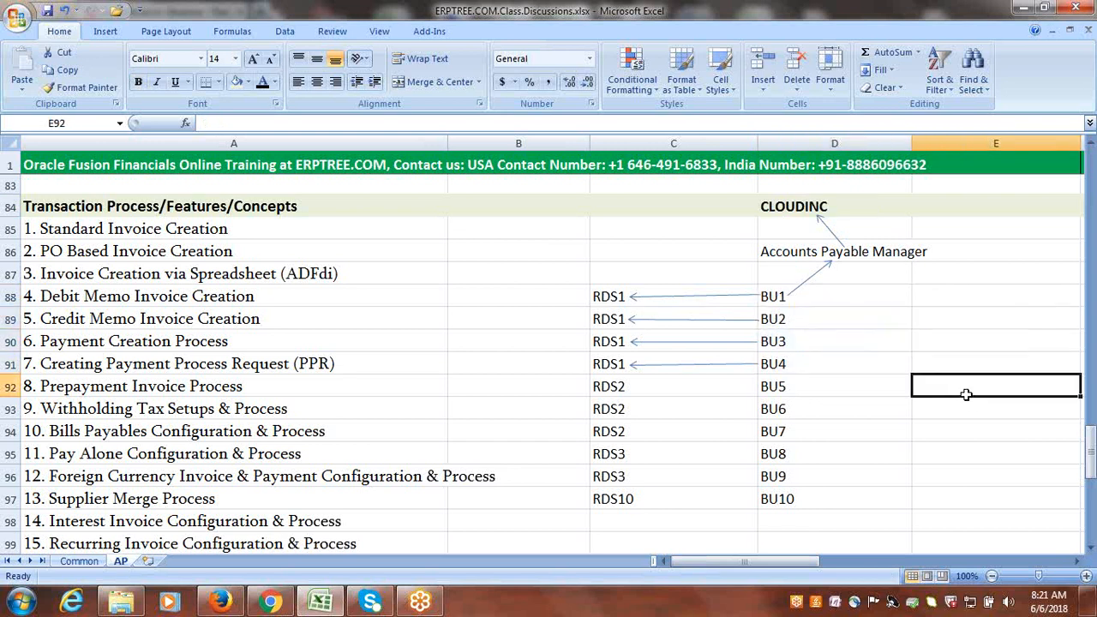
Draw a straight arrow from CLOUDINC down to RDS1 in row 88, about 1.06 by 1.91 inches.
click(103, 33)
click(177, 73)
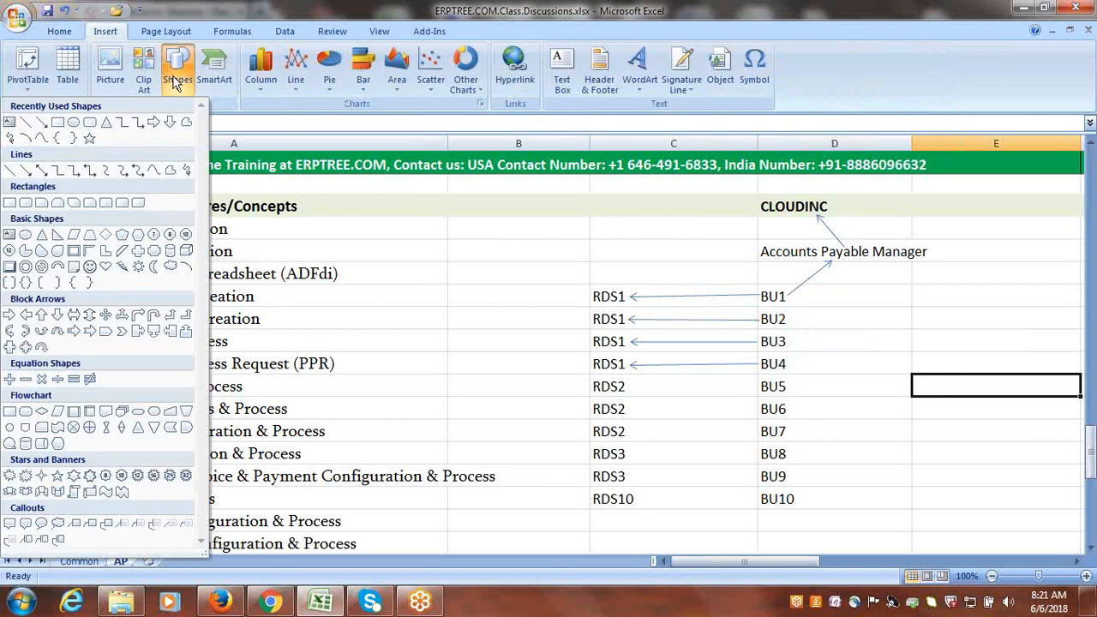
click(41, 121)
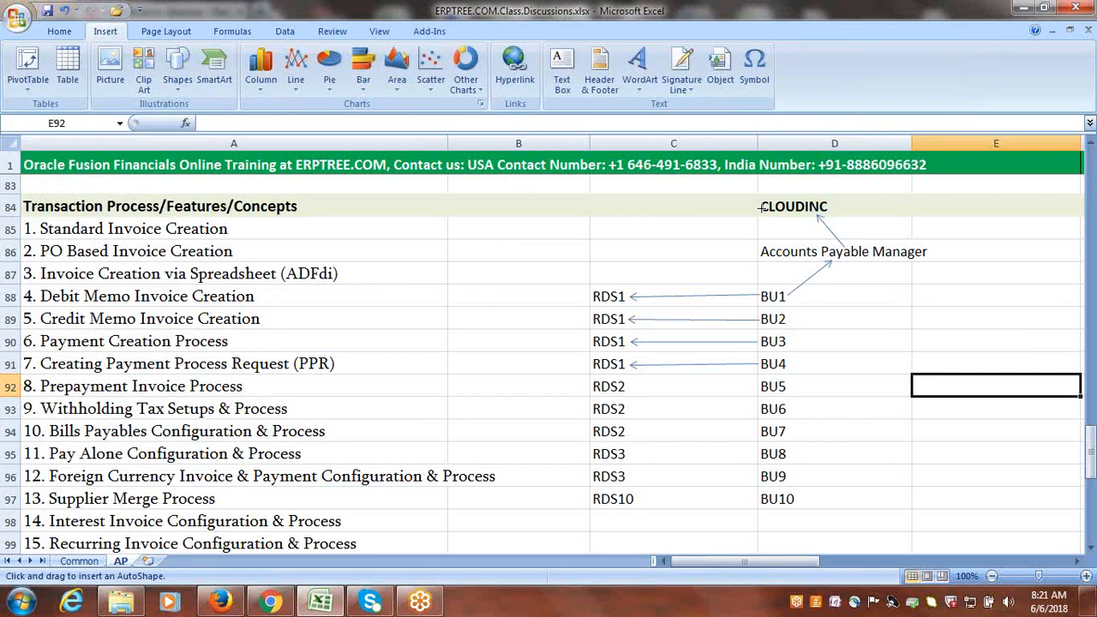
drag(763, 206, 618, 290)
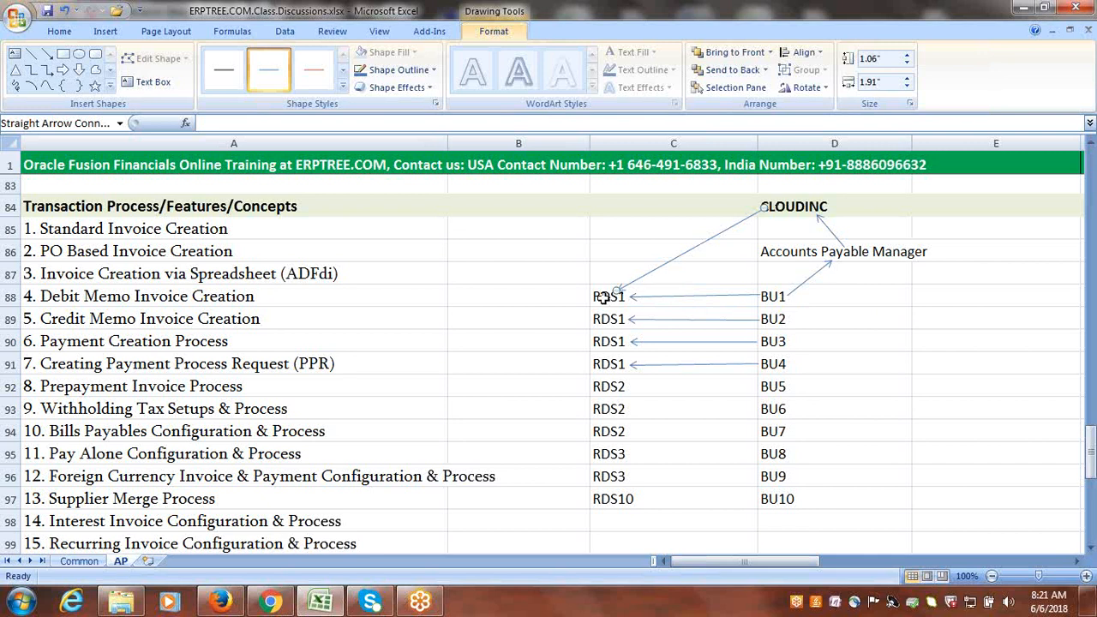
click(876, 309)
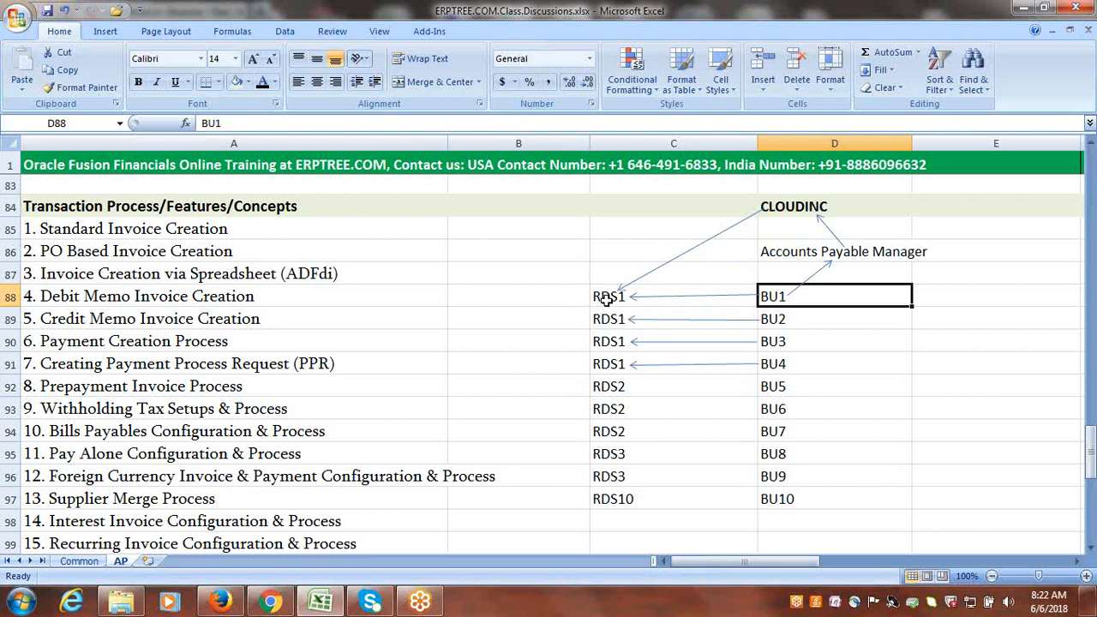
Examine how business units BU1 to BU4 and CLOUDINC relate to reference data set RDS1.
drag(782, 295, 776, 361)
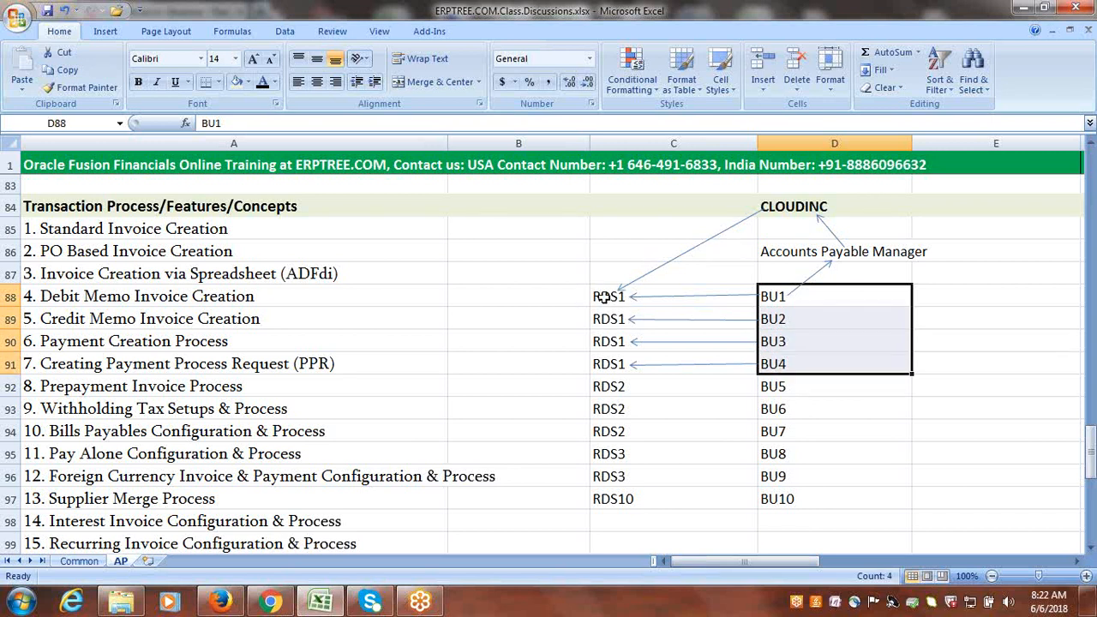
drag(774, 297, 776, 361)
drag(774, 297, 771, 363)
click(607, 299)
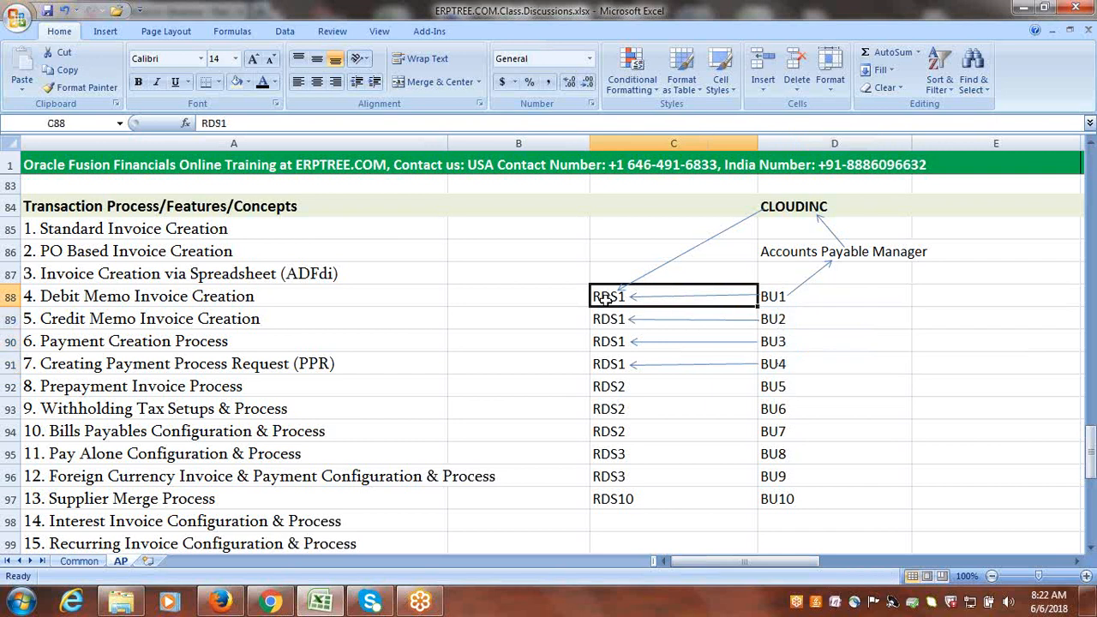
click(776, 298)
drag(776, 298, 776, 360)
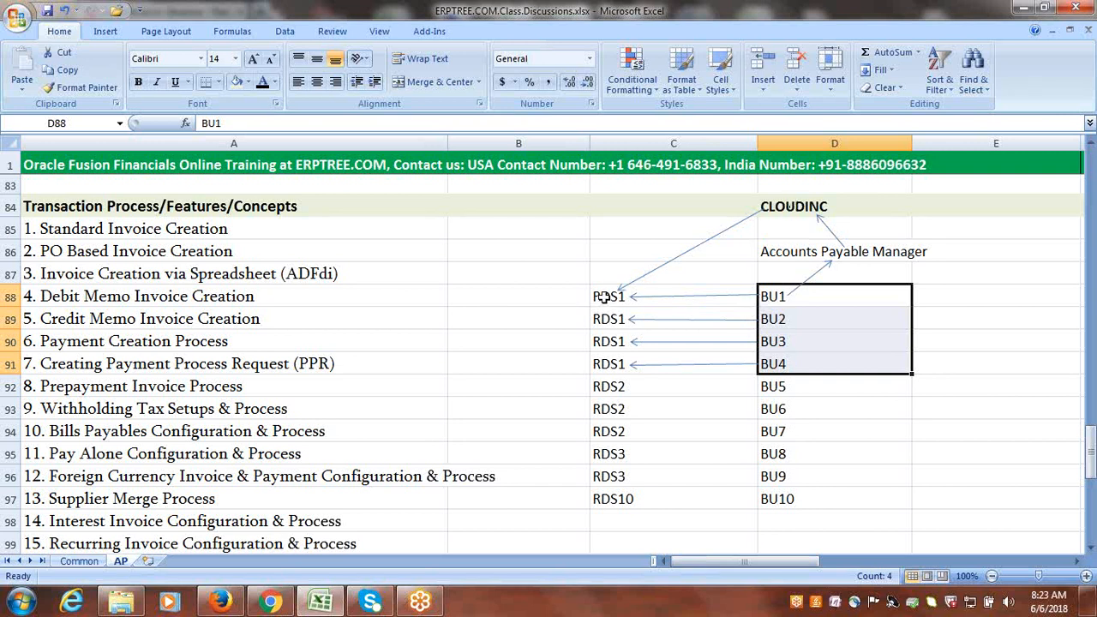
click(804, 202)
click(607, 295)
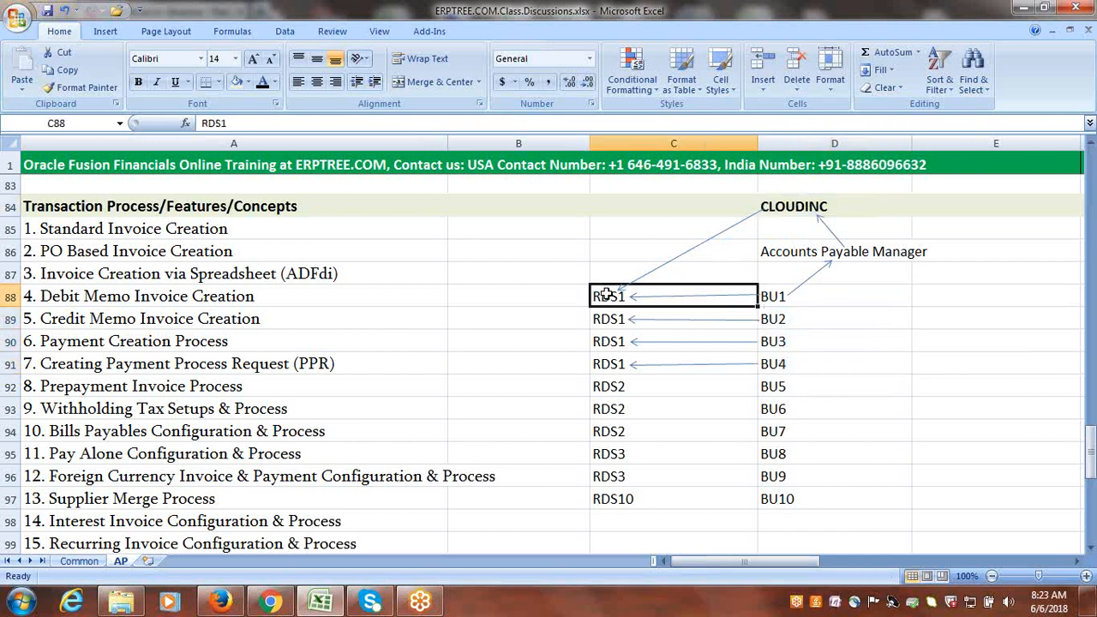
drag(780, 295, 911, 378)
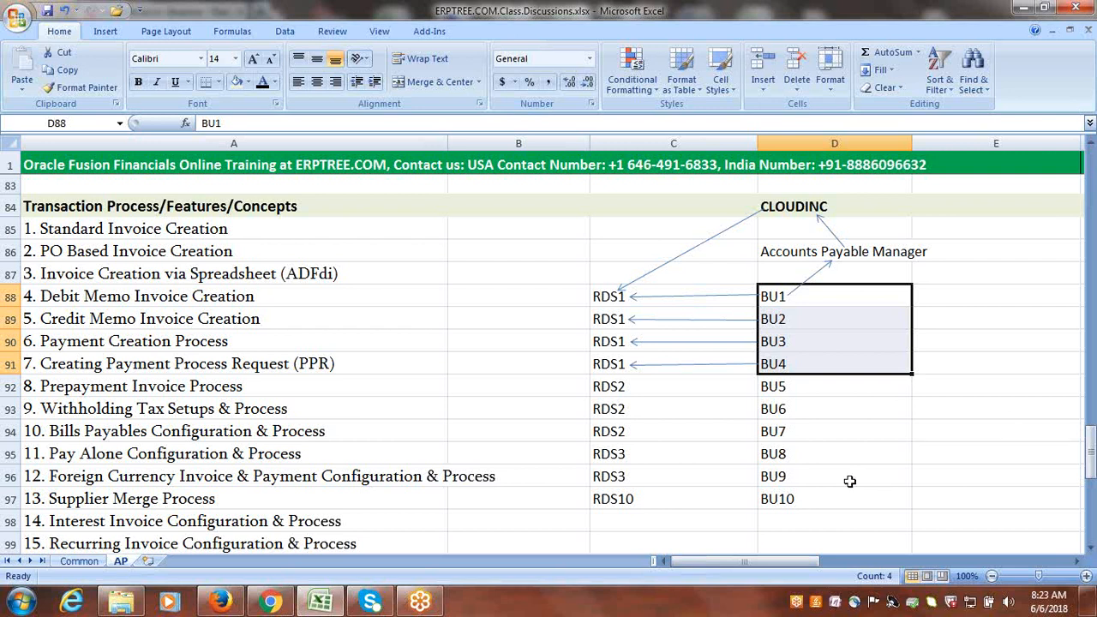
click(804, 498)
right_click(805, 499)
click(805, 499)
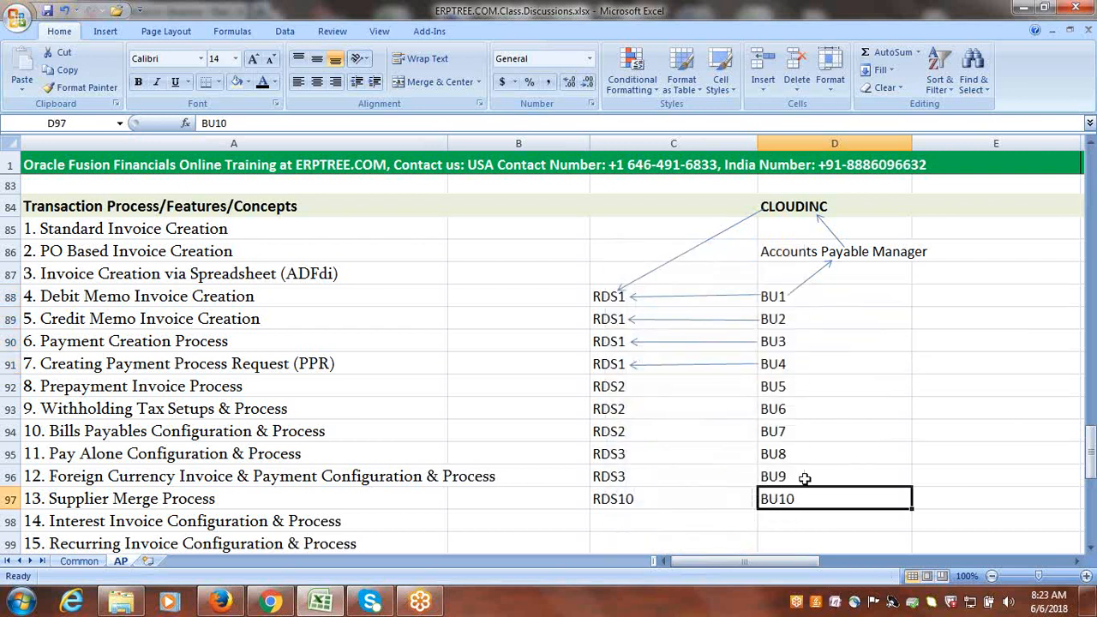
click(809, 282)
right_click(808, 282)
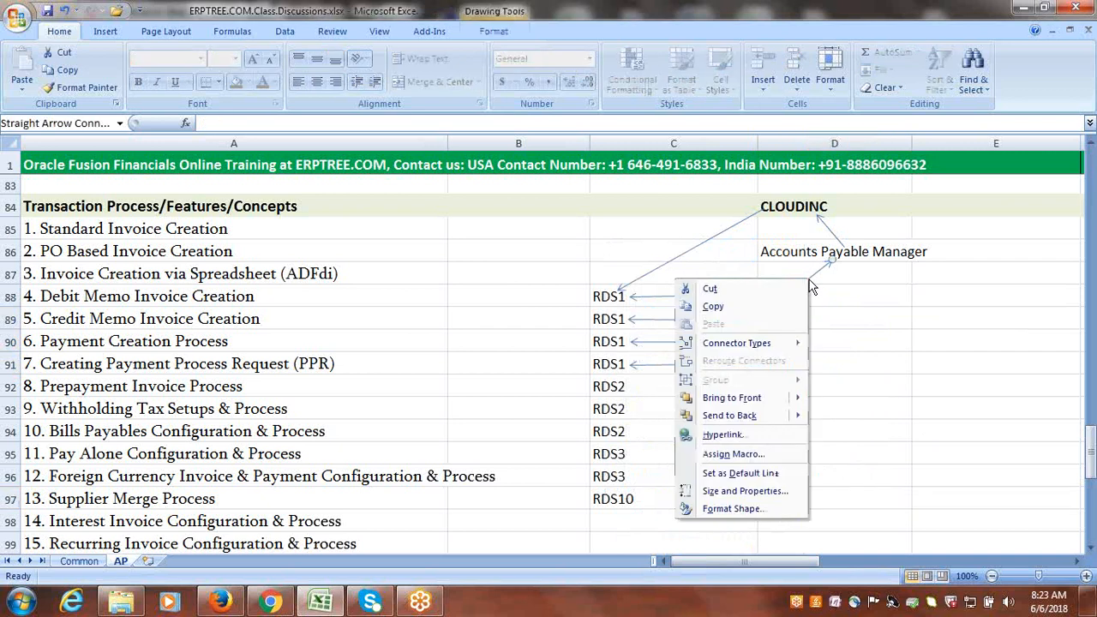
click(913, 310)
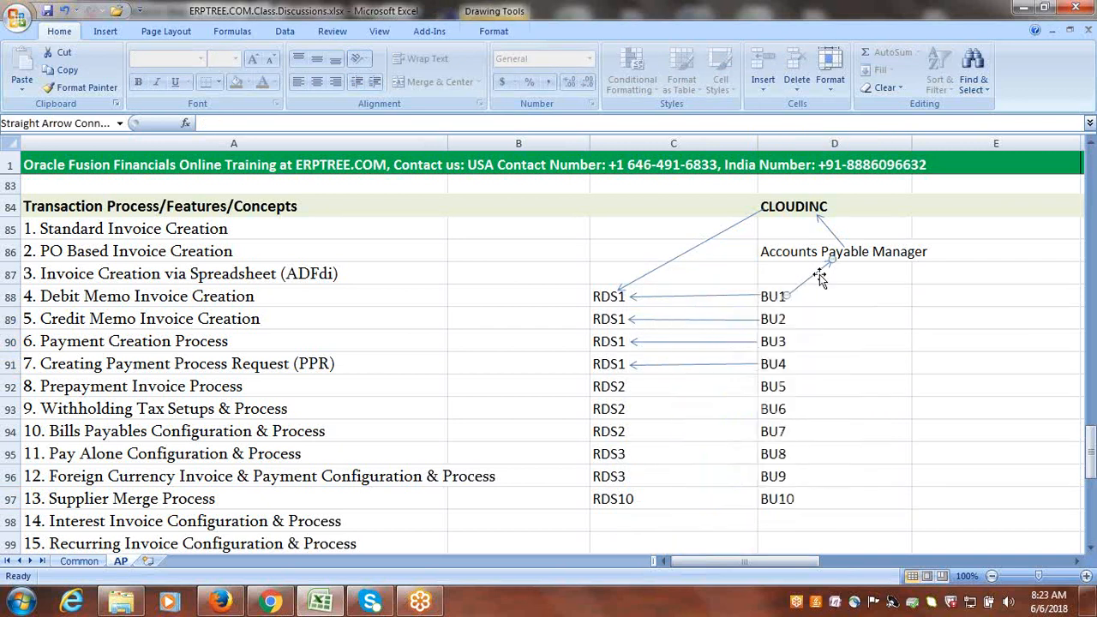
key(Escape)
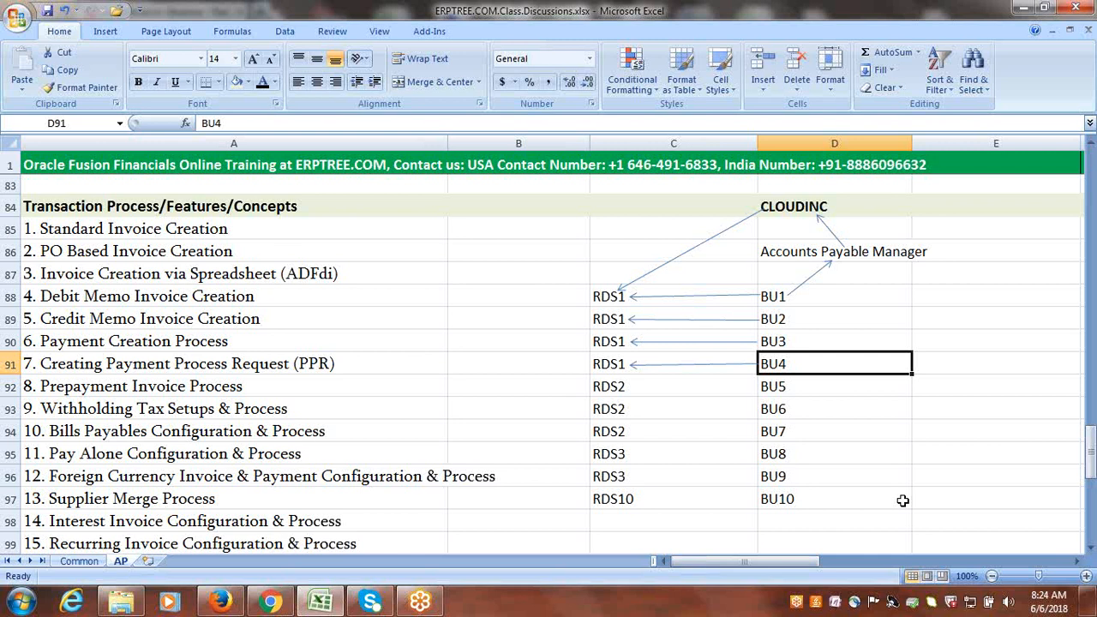
Examine the Business Unit choices on the Create Invoice page in Firefox and compare them with the business unit diagram in Excel.
click(946, 410)
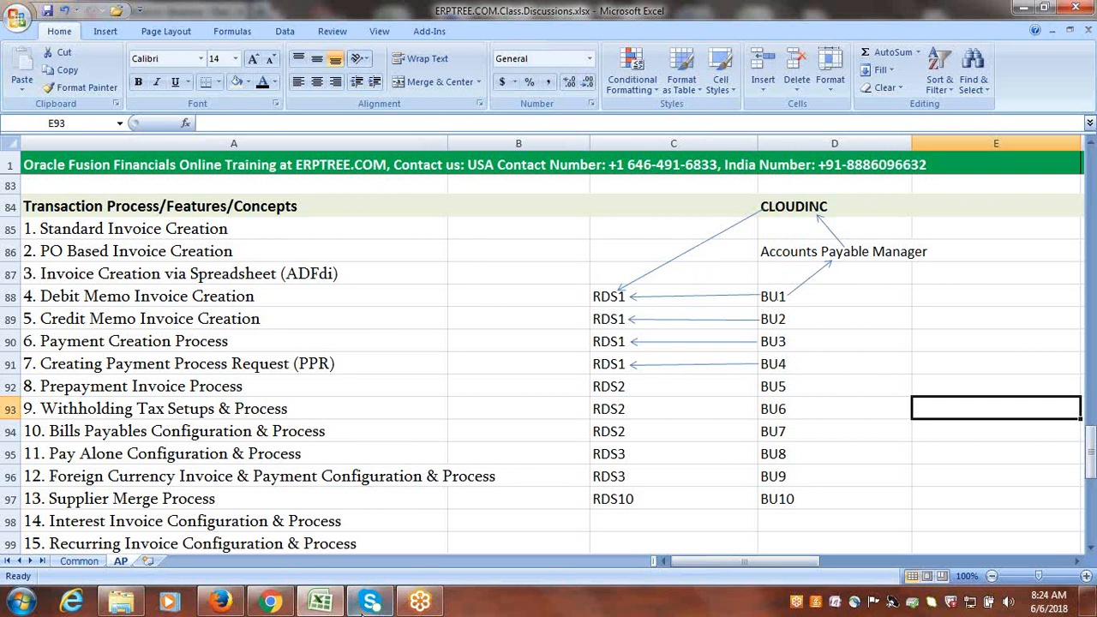
click(221, 602)
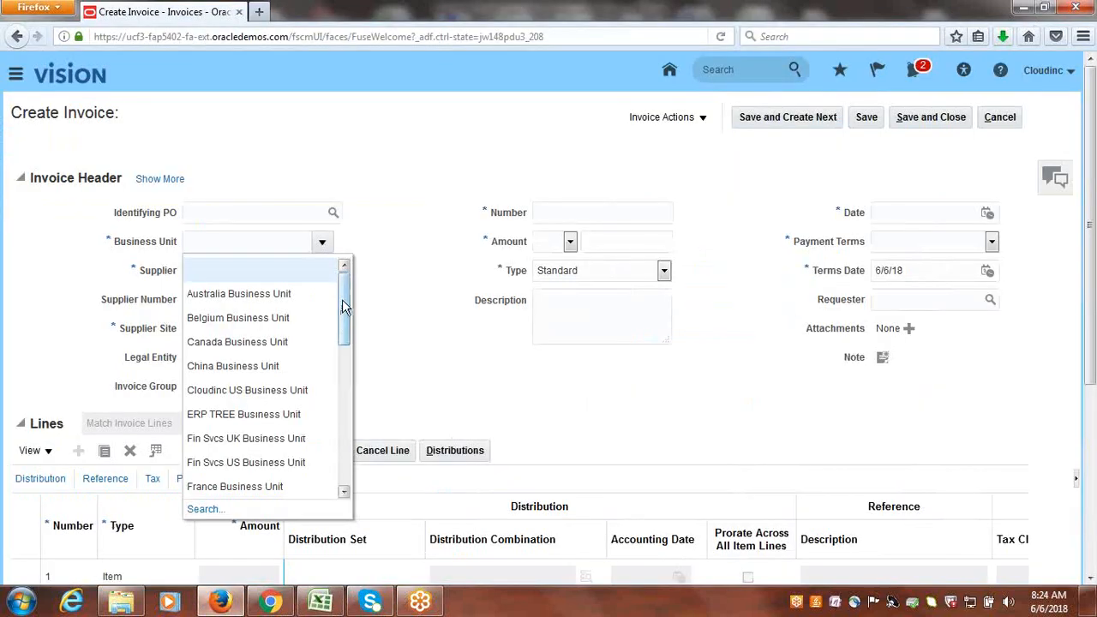
mouse_move(343, 306)
mouse_down()
mouse_move(348, 429)
mouse_move(353, 305)
mouse_up()
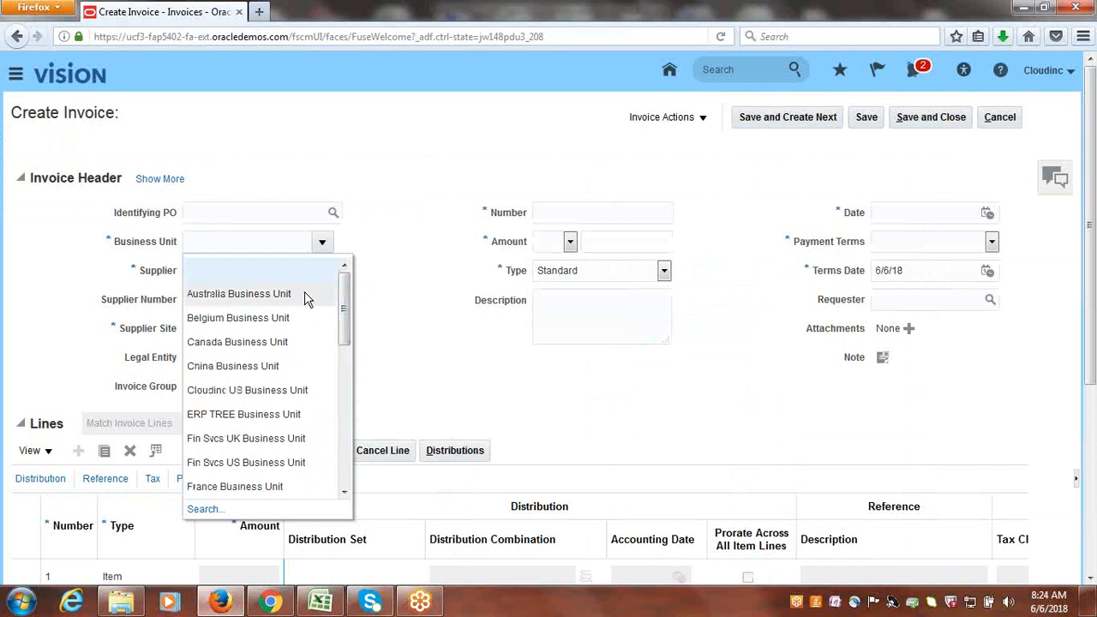
drag(341, 296, 346, 273)
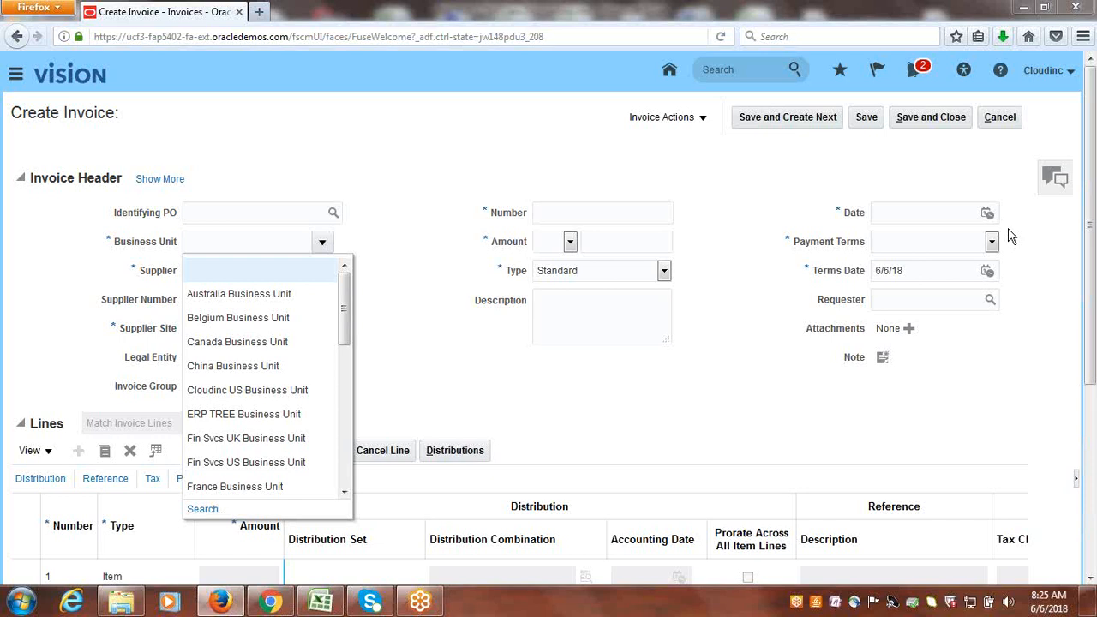
click(320, 601)
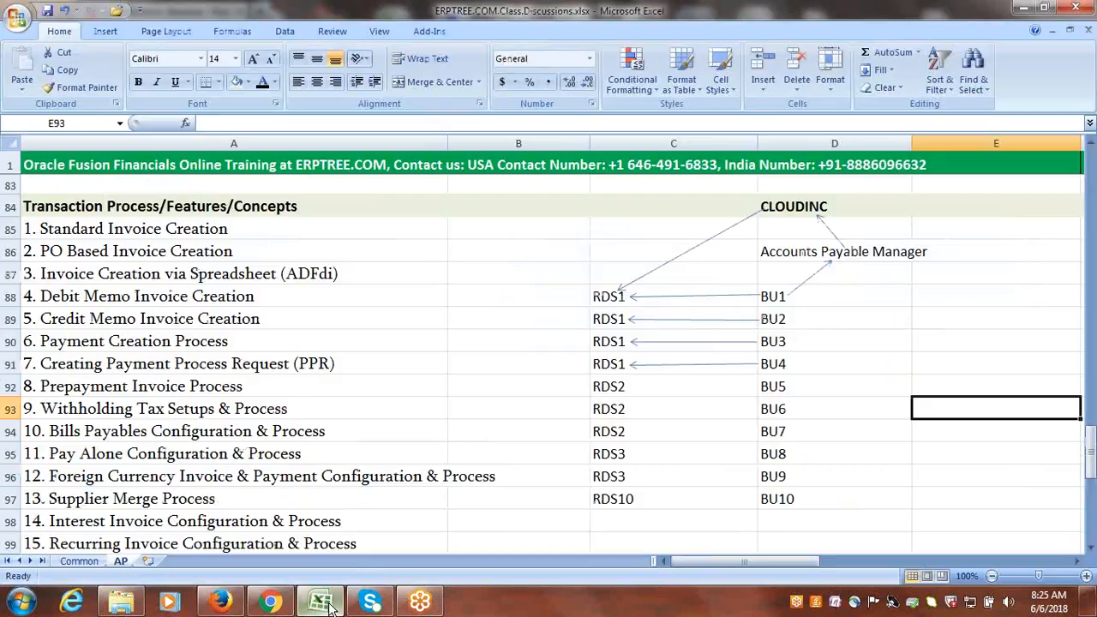
click(945, 30)
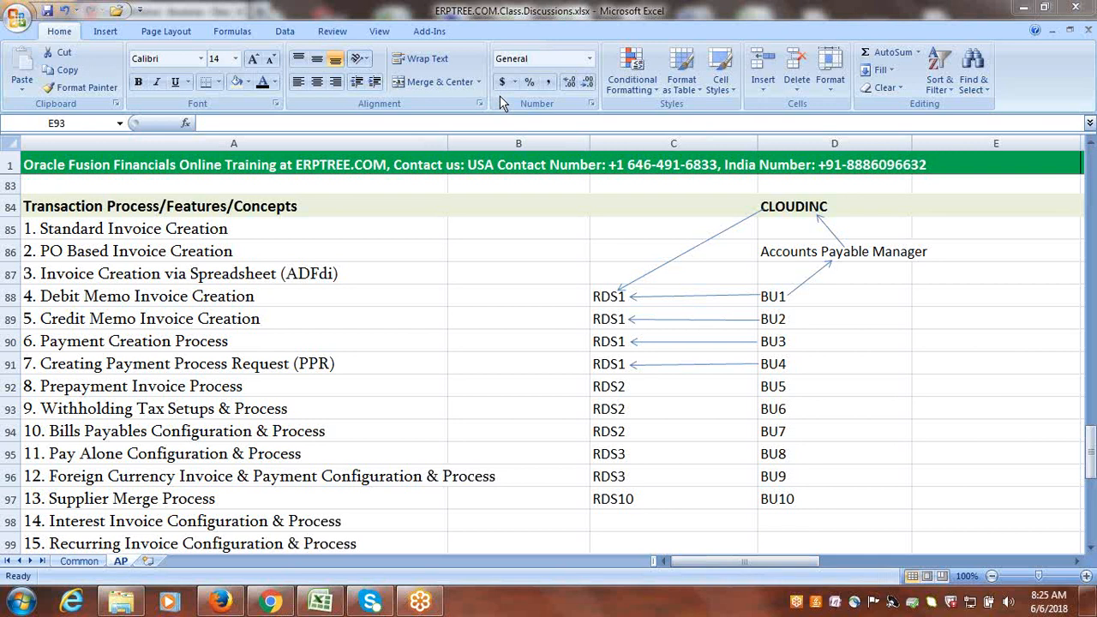
Switch to Firefox and read through the full Business Unit list on the Create Invoice page without choosing a unit.
click(220, 602)
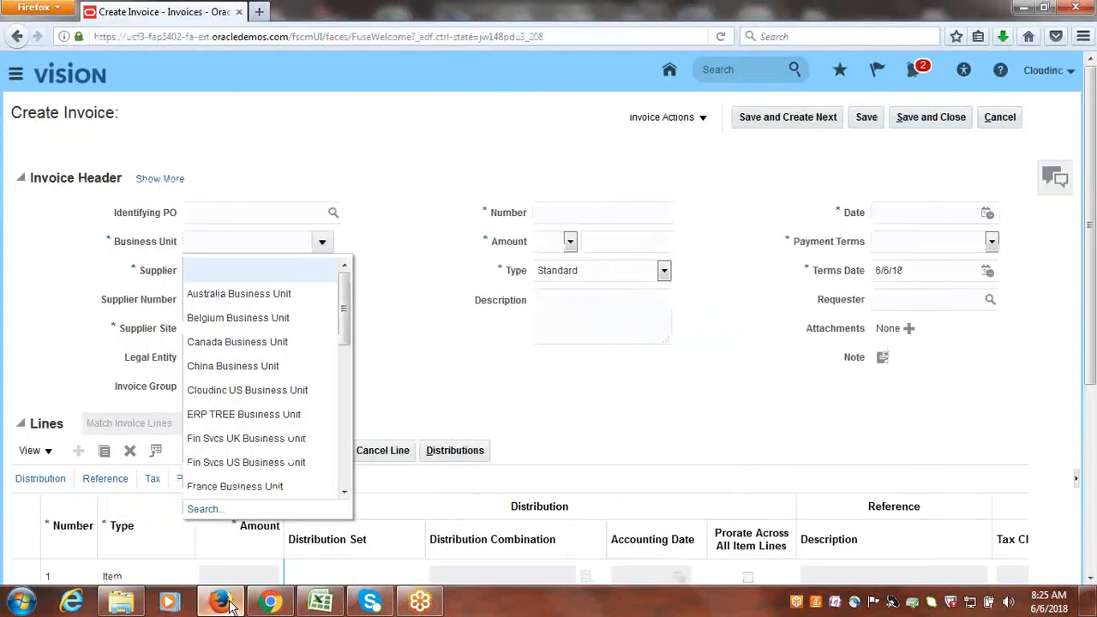
scroll(346, 292, down, 6)
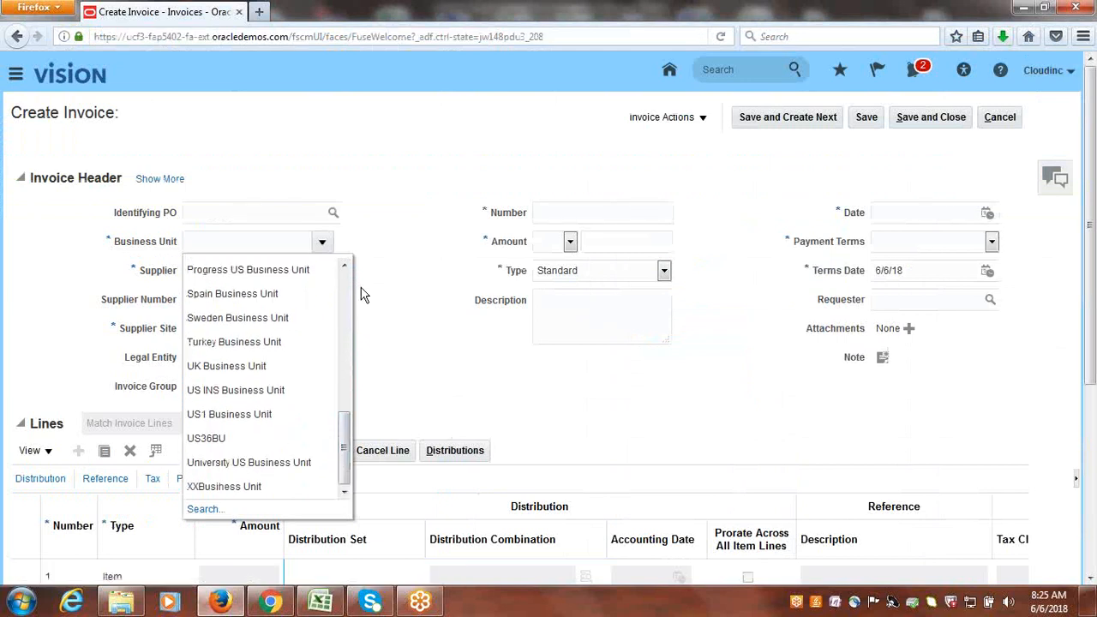
drag(342, 428, 347, 278)
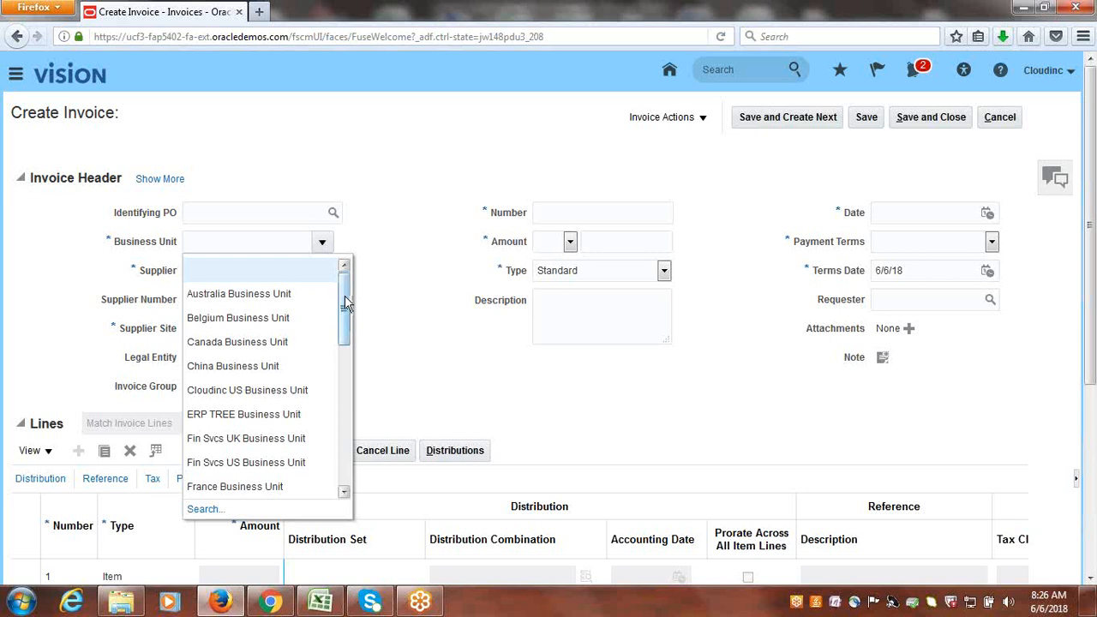
mouse_move(346, 303)
mouse_down()
mouse_move(344, 456)
mouse_move(346, 282)
mouse_move(346, 468)
mouse_up()
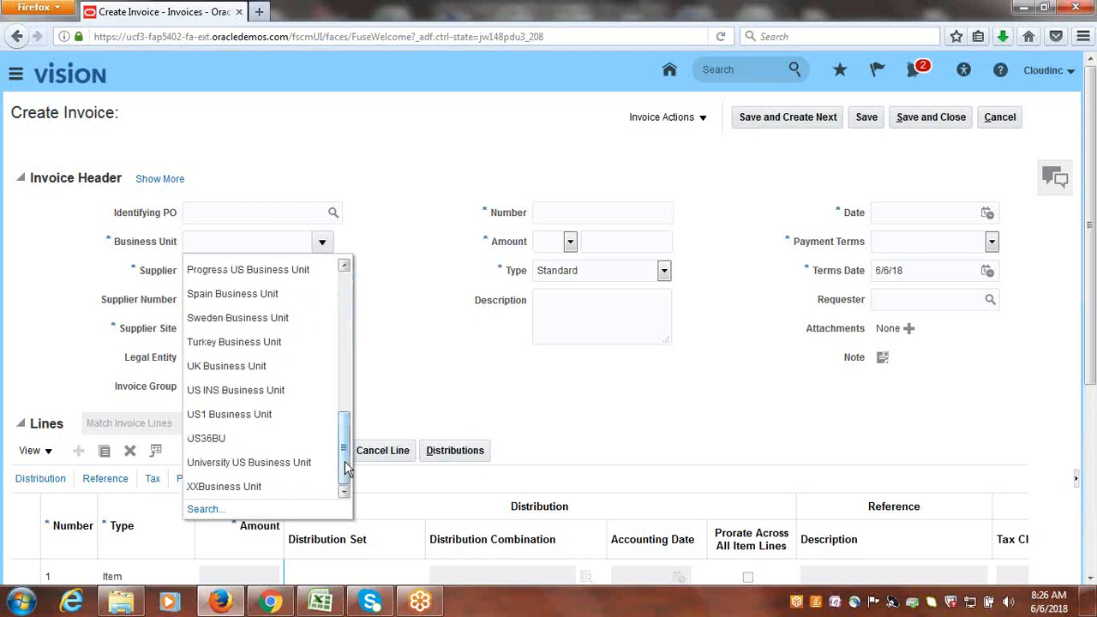
drag(348, 467, 352, 307)
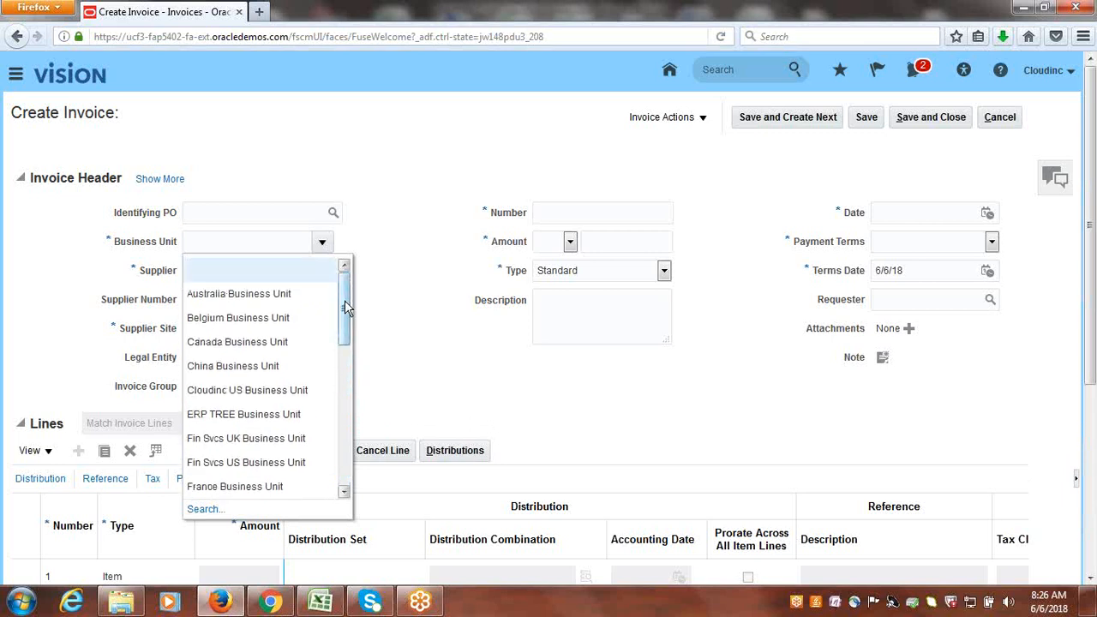
drag(344, 300, 346, 464)
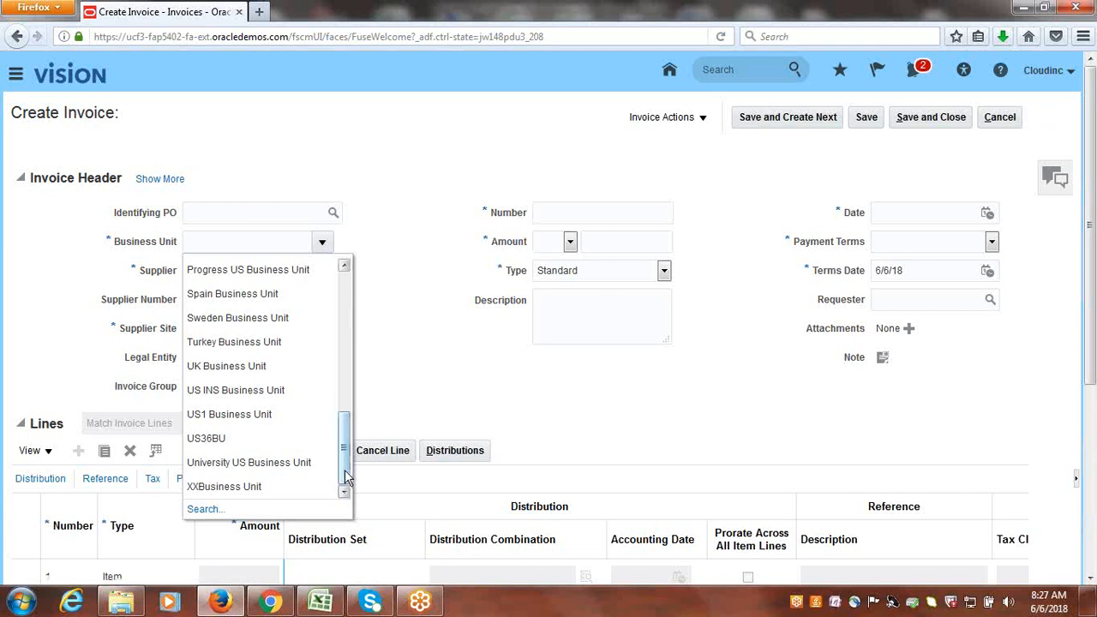
drag(343, 468, 344, 315)
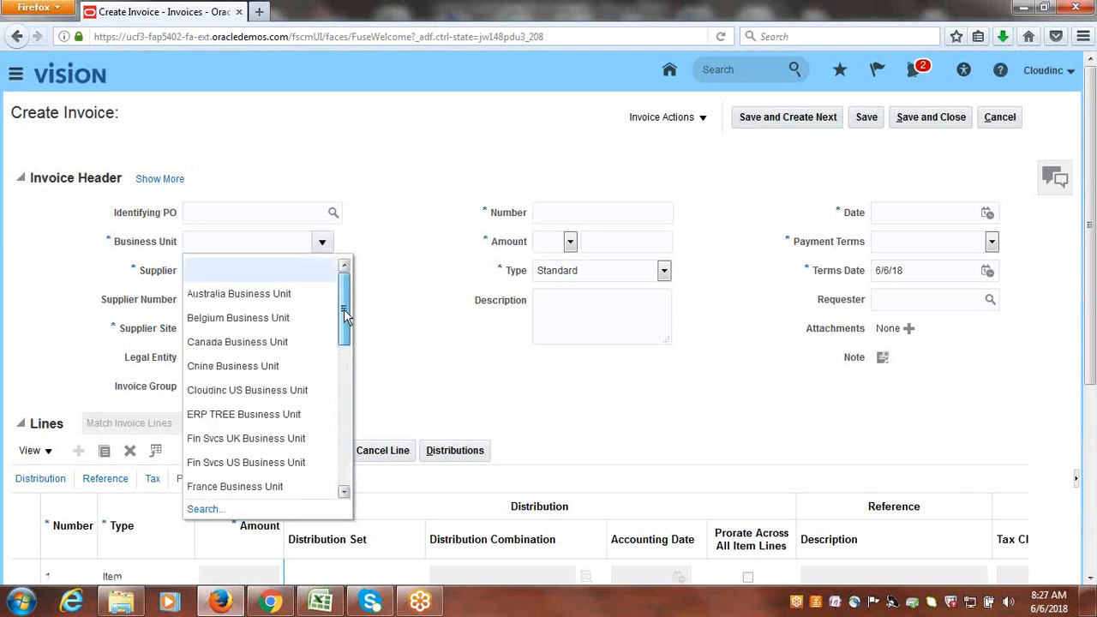
click(465, 144)
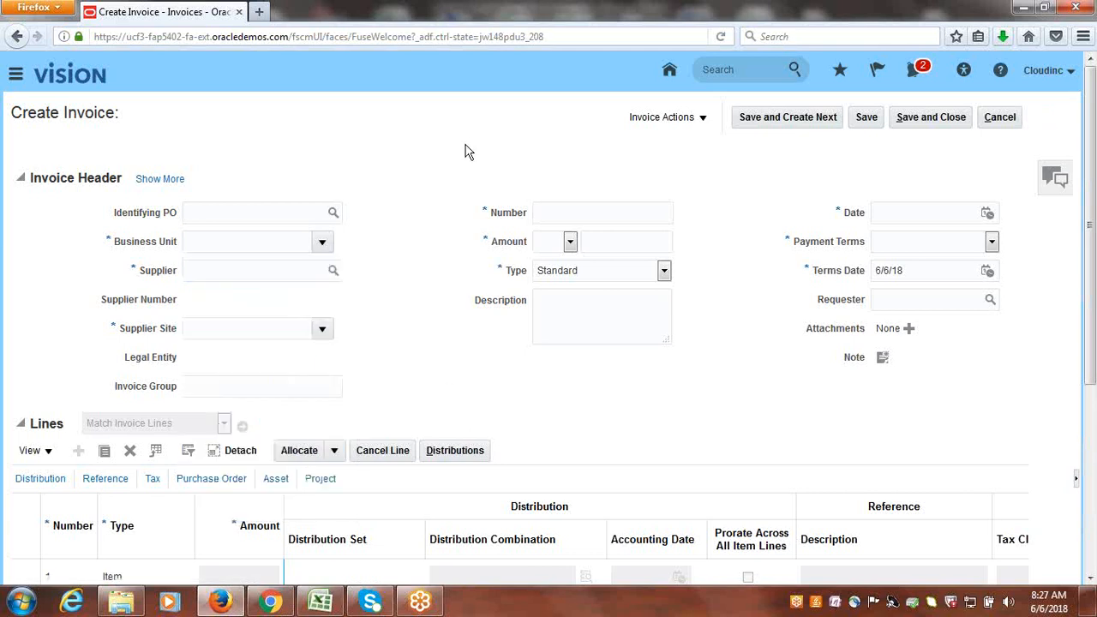
Switch to Excel and delete the arrows from CLOUDINC to RDS1 and from BU1 to Accounts Payable Manager.
click(322, 603)
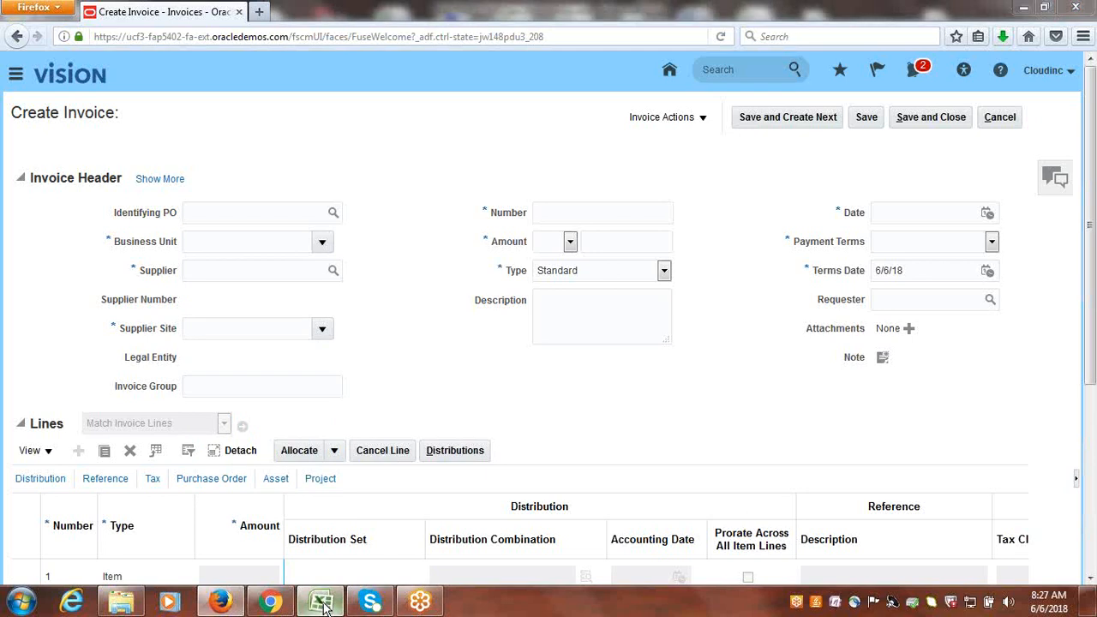
click(902, 302)
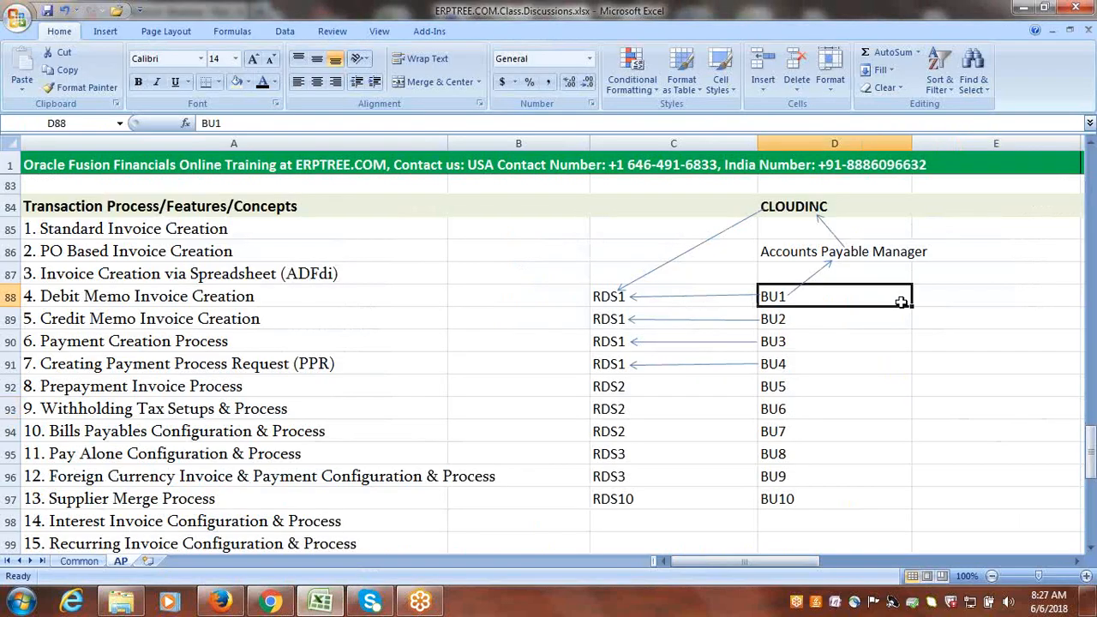
click(829, 208)
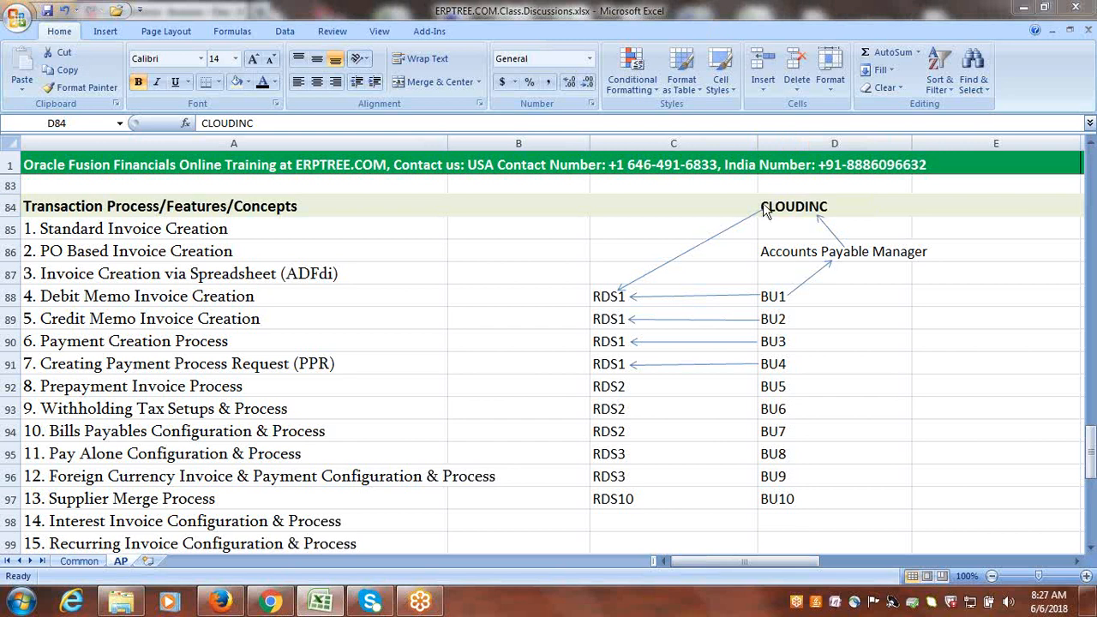
click(708, 243)
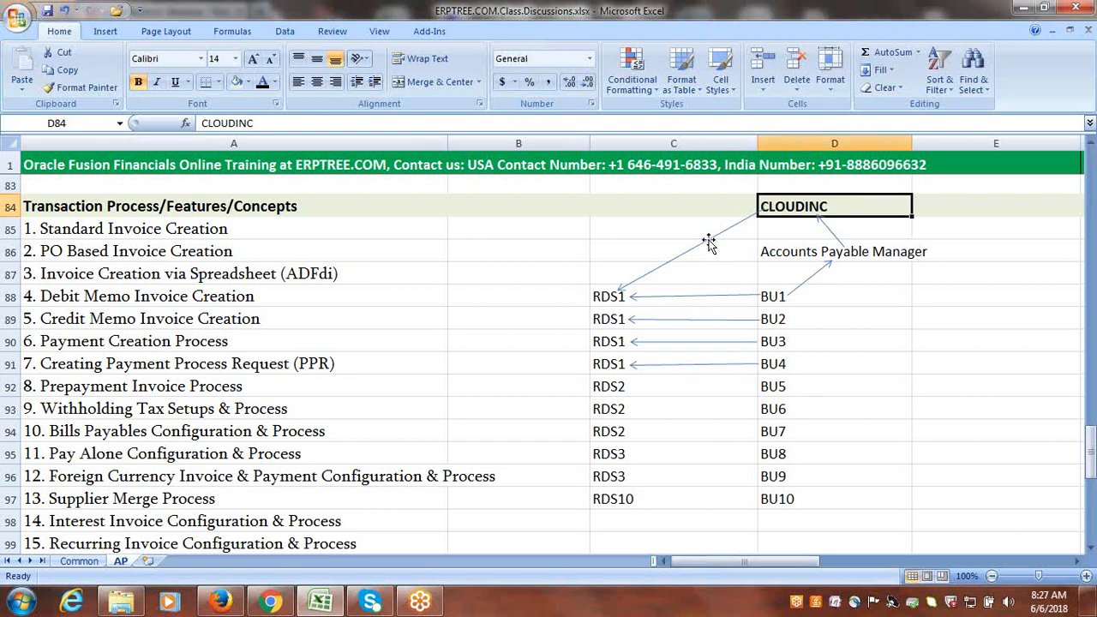
key(Delete)
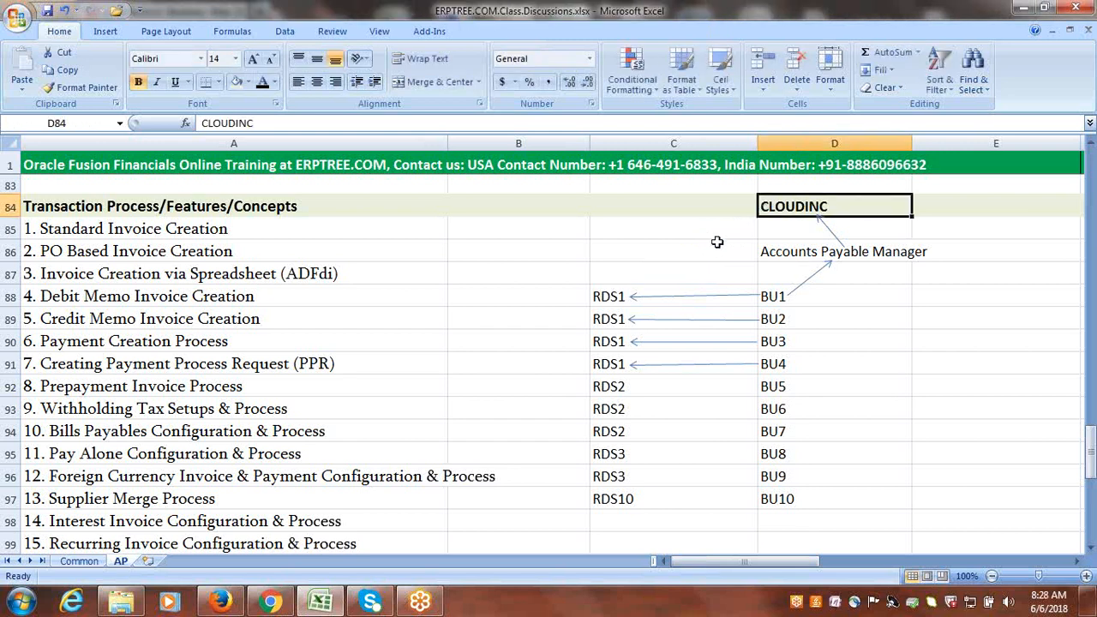
click(813, 281)
key(Delete)
right_click(785, 507)
click(786, 508)
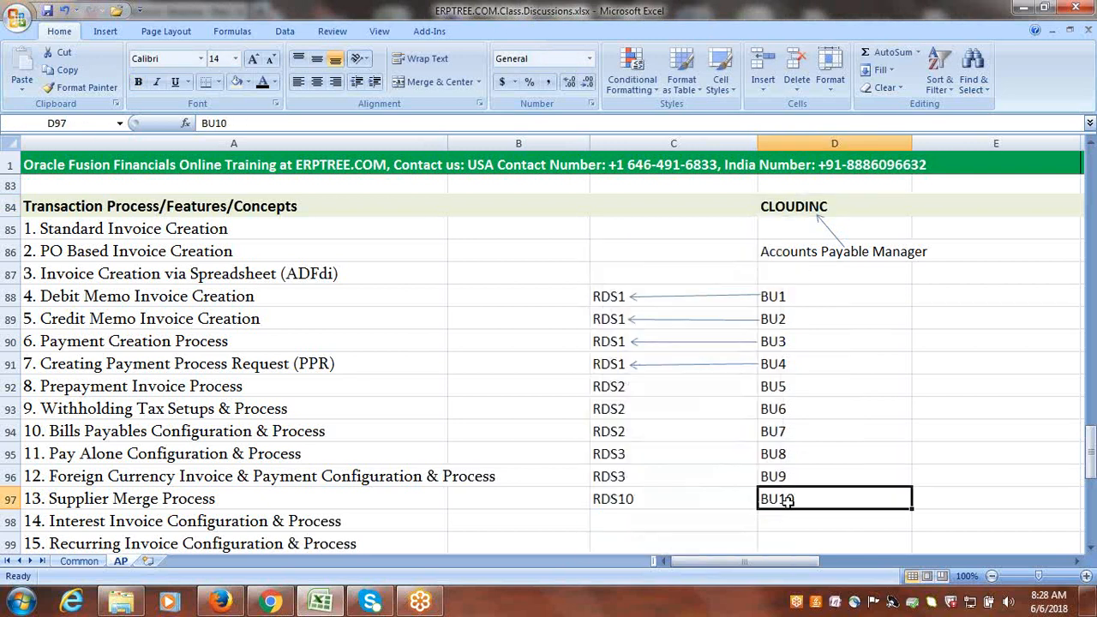
Replace the reference data set name beside BU10 in cell C97 with "BU10 RDS".
click(636, 500)
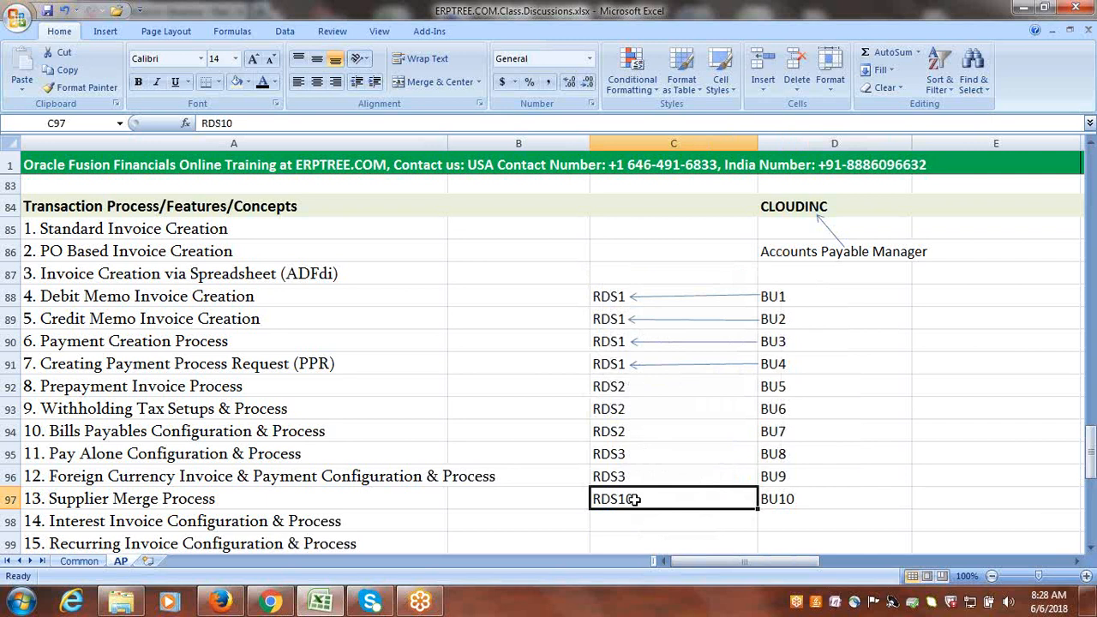
double_click(636, 500)
drag(636, 500, 594, 506)
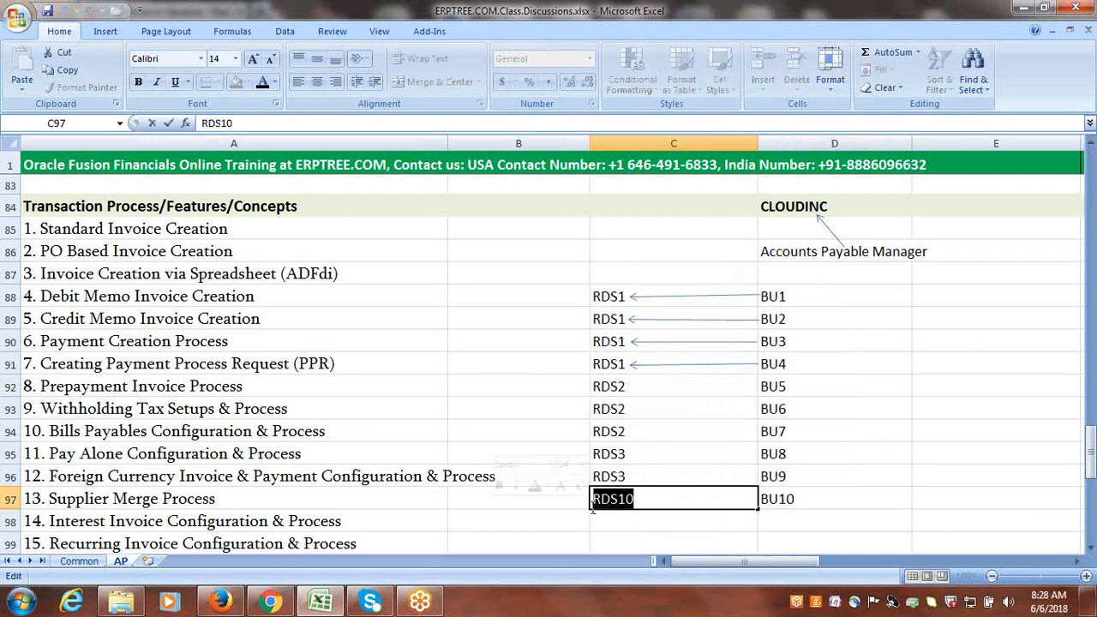
key(BackSpace)
text(B)
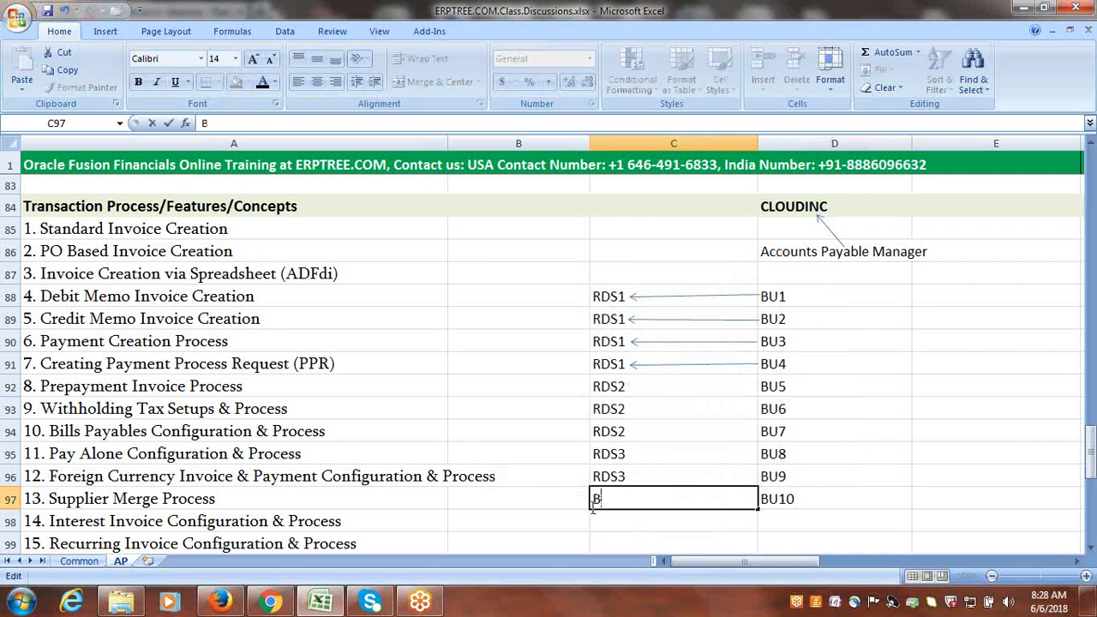
text(U10 RDS)
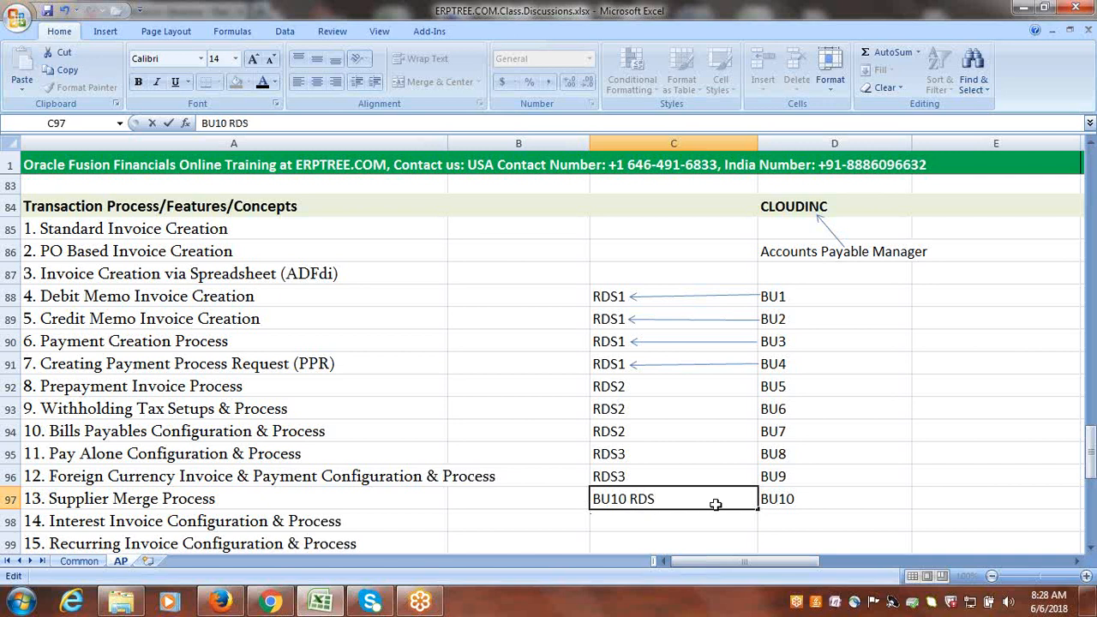
click(865, 504)
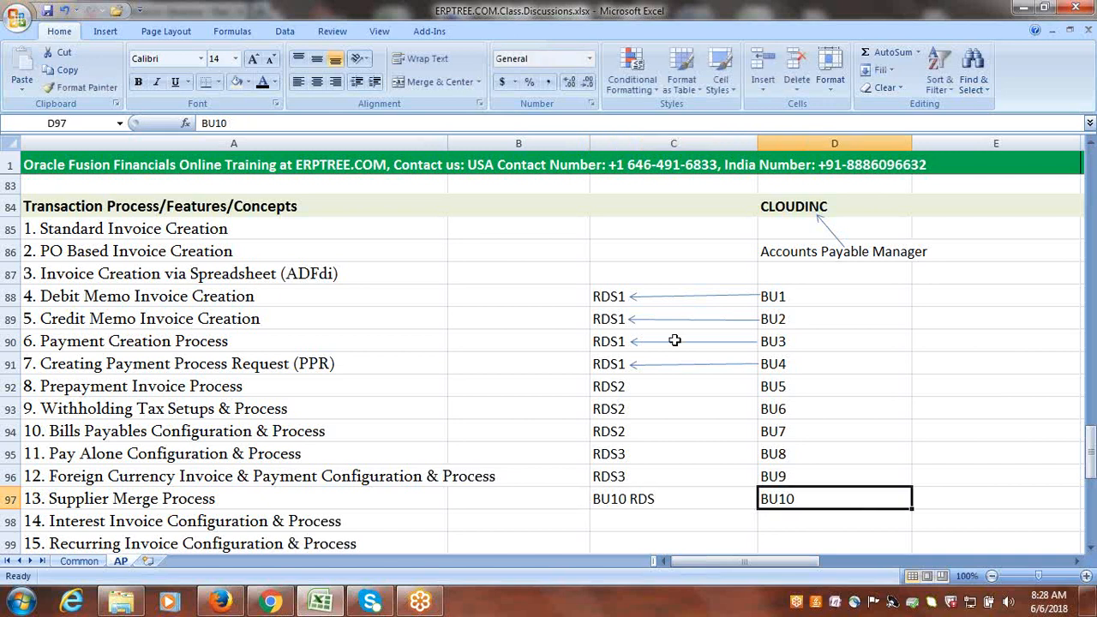
Draw a straight arrow from BU10 up to Accounts Payable Manager, about 0.74 by 3.12 inches.
click(634, 250)
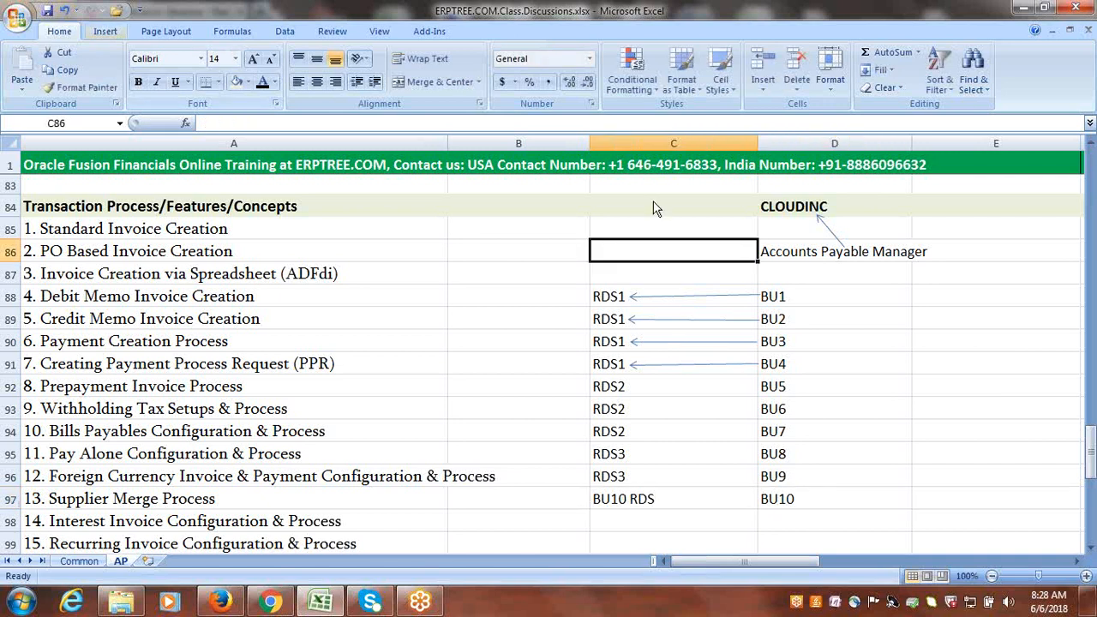
click(103, 32)
click(176, 65)
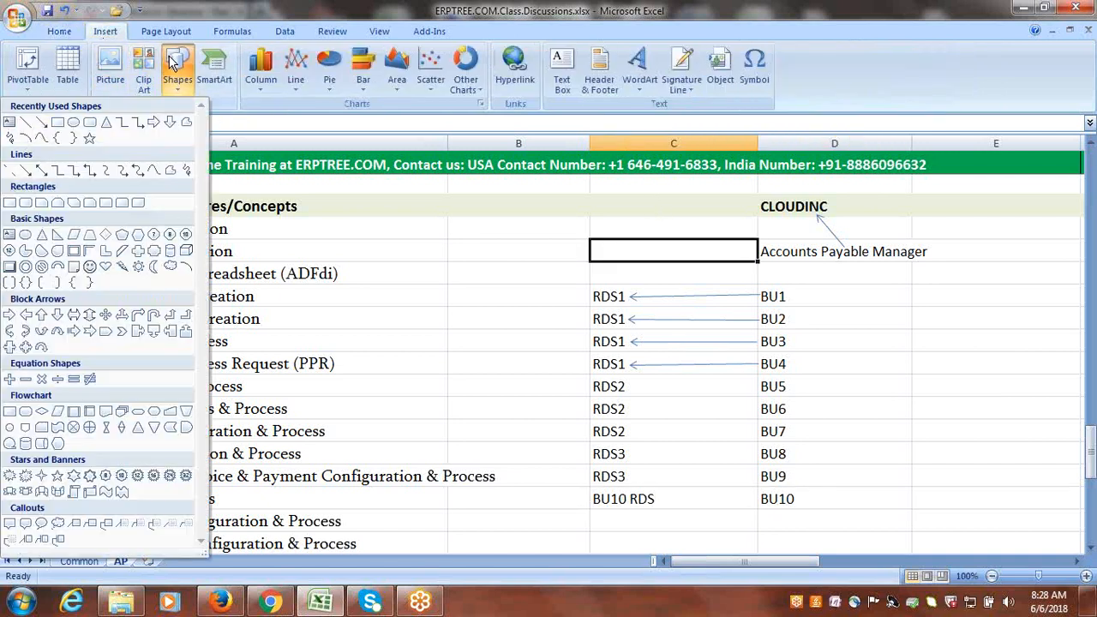
click(41, 123)
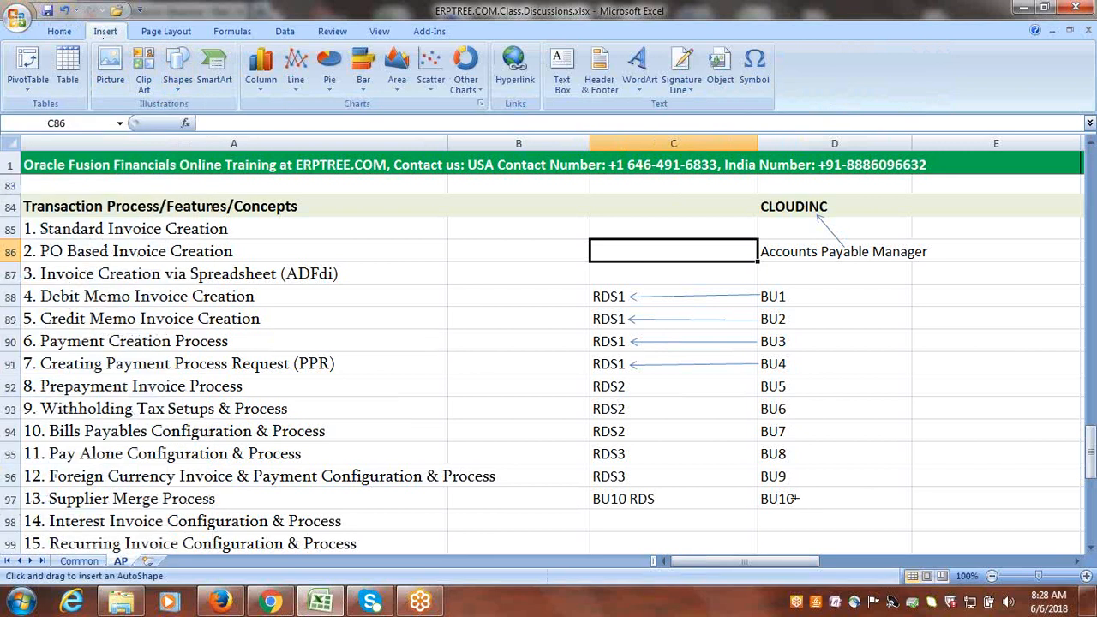
drag(795, 496, 835, 315)
drag(844, 274, 851, 260)
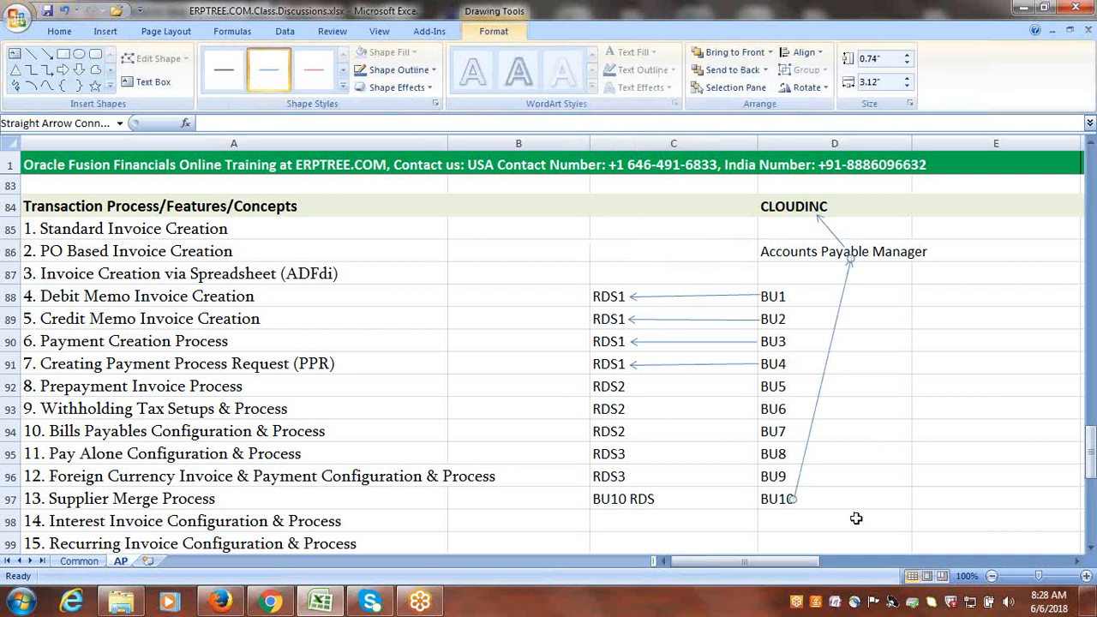
click(856, 519)
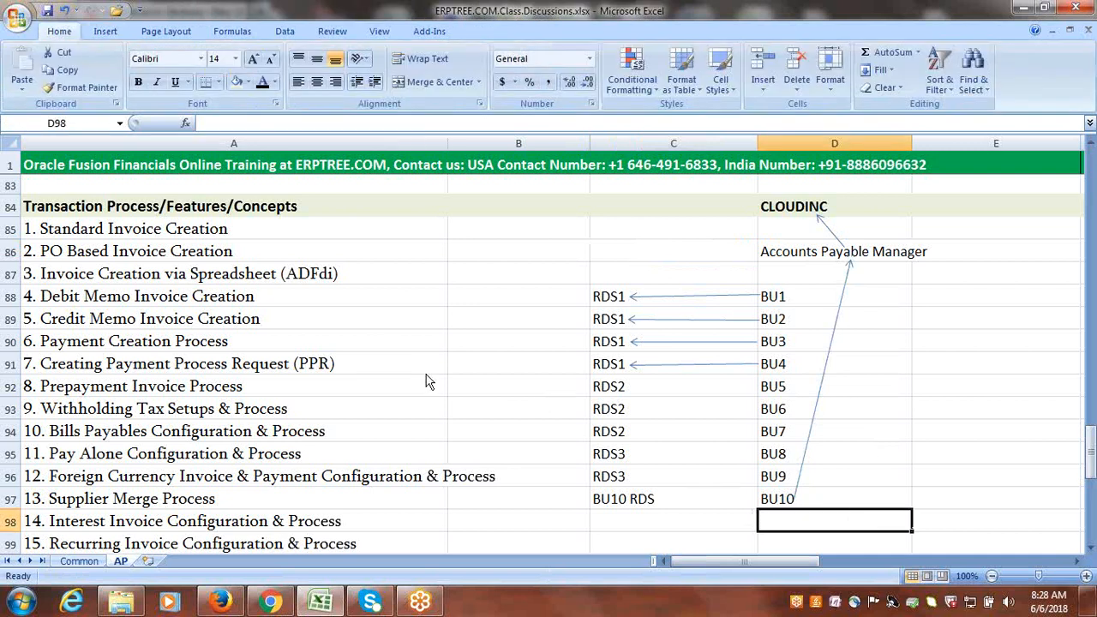
Draw a straight arrow from BU10 to BU10 RDS in row 97.
click(105, 31)
click(177, 68)
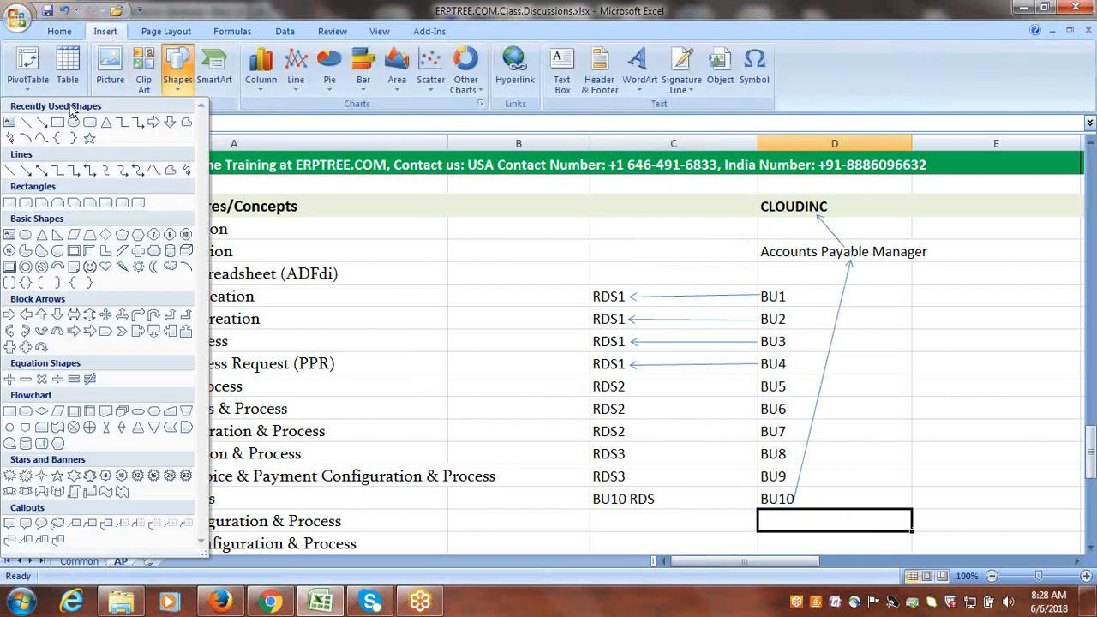
click(48, 127)
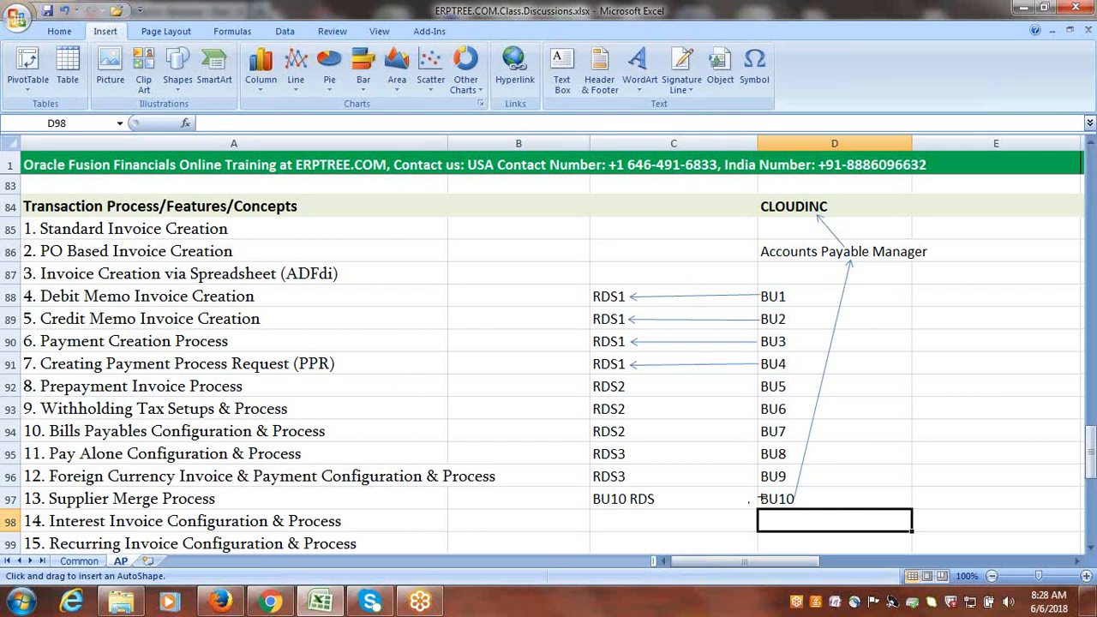
drag(758, 498, 658, 499)
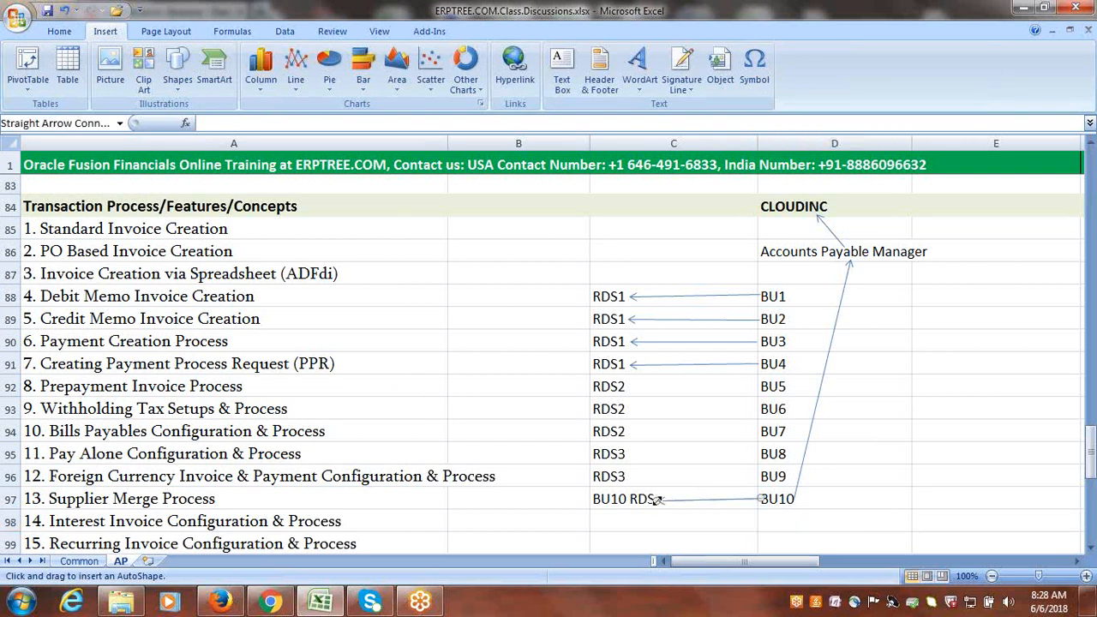
click(673, 538)
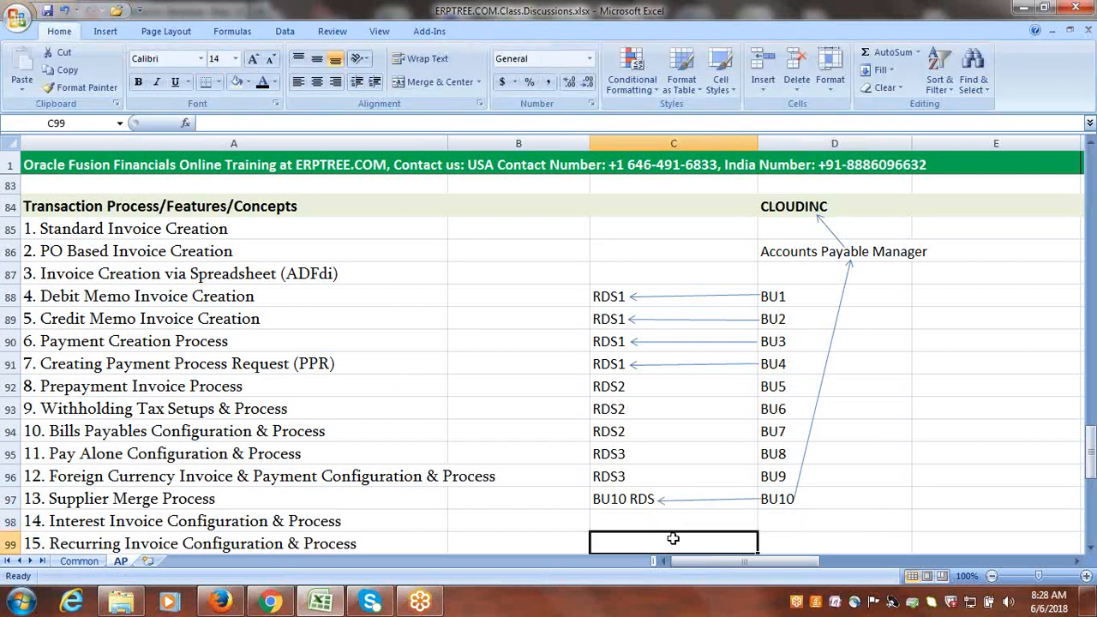
Draw a straight arrow from CLOUDINC in row 84 down to BU10 RDS in row 97, about 1.87 by 3.79 inches.
click(107, 33)
click(177, 68)
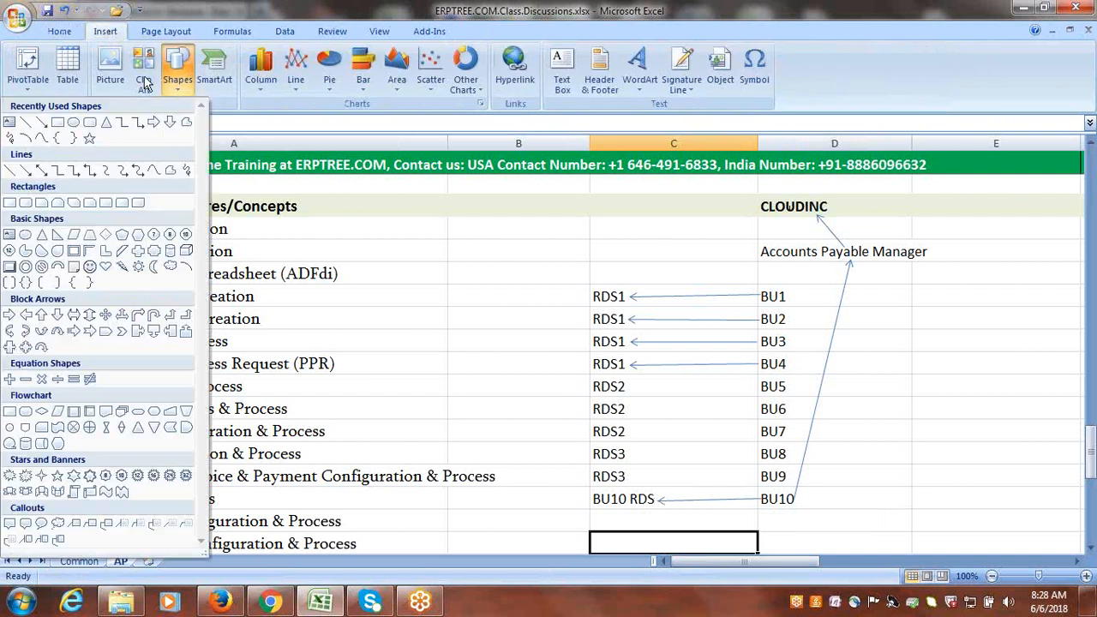
click(43, 126)
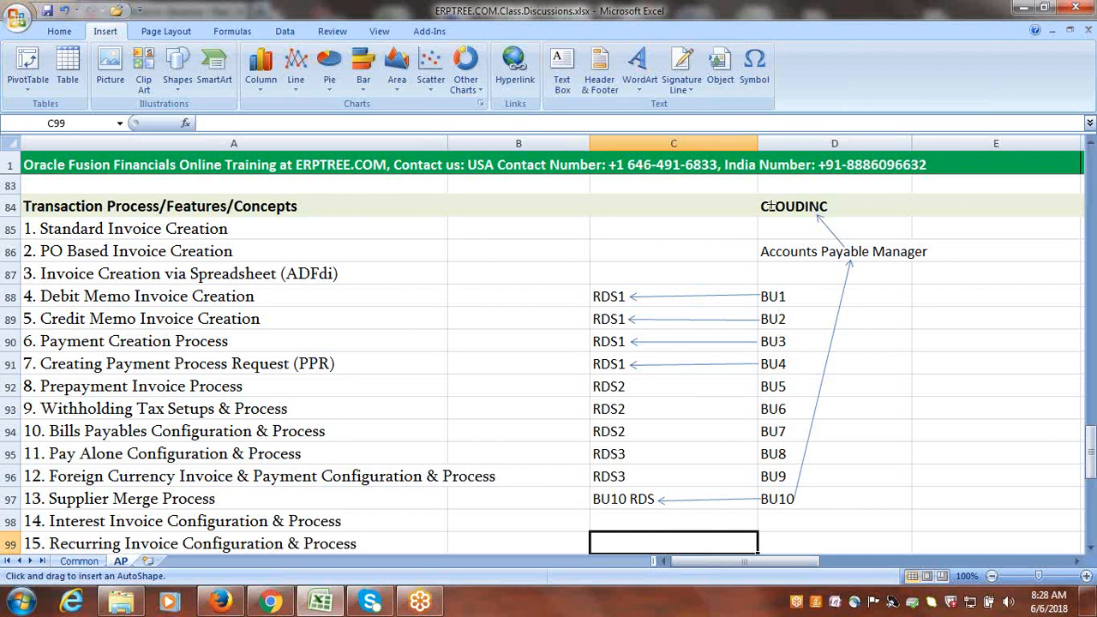
mouse_move(770, 206)
mouse_down()
mouse_move(715, 358)
mouse_move(643, 498)
mouse_move(629, 497)
mouse_up()
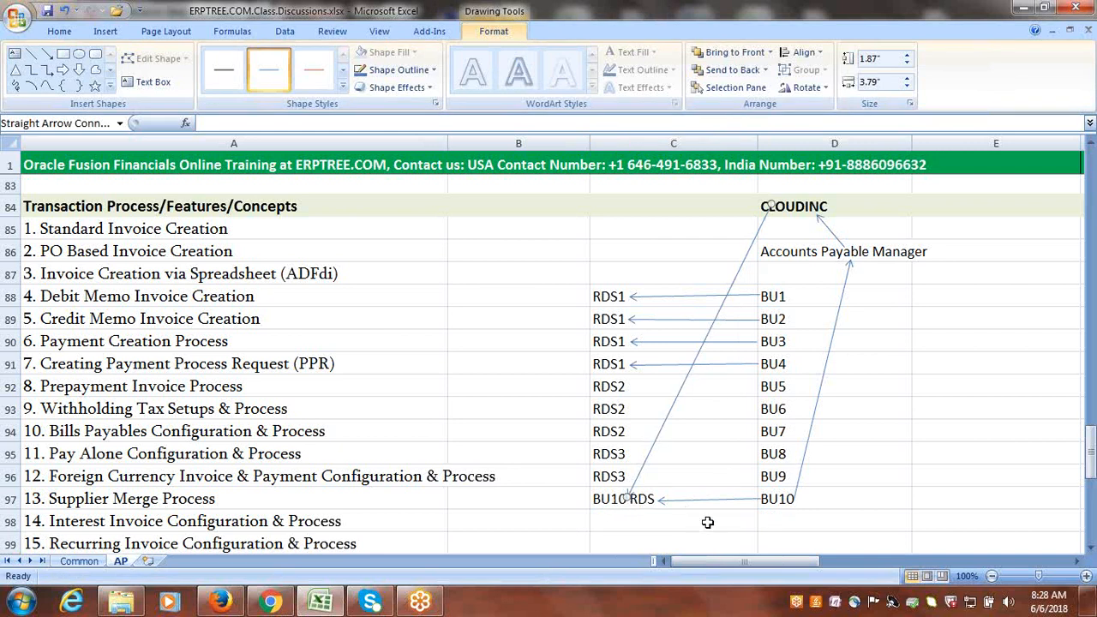
click(820, 496)
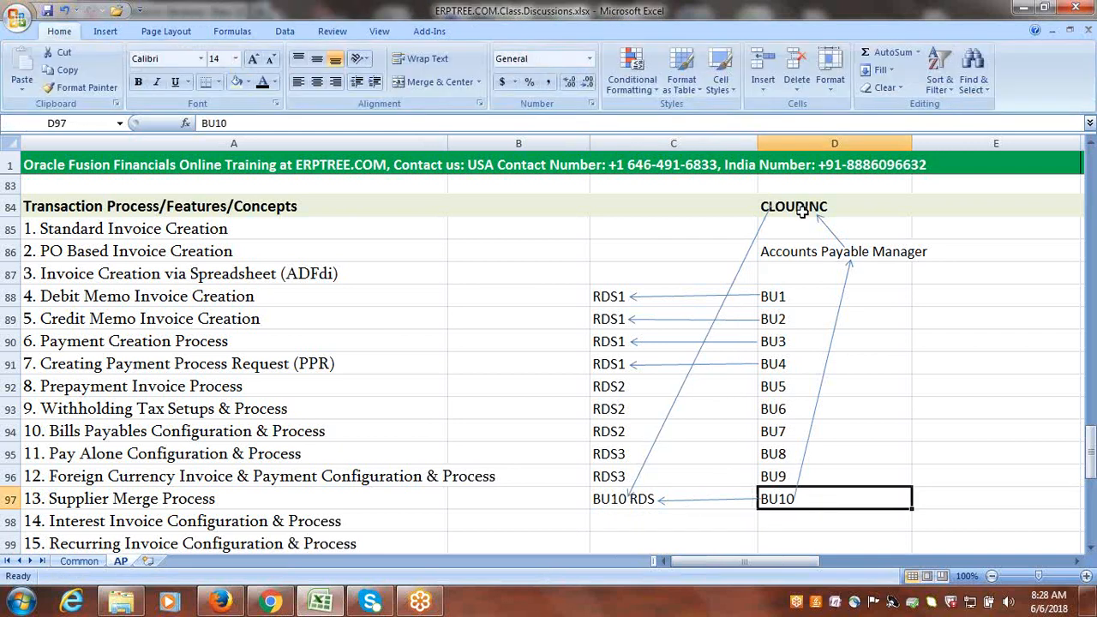
Examine the chain from CLOUDINC through Accounts Payable Manager to BU10, and the RDS3 rows for BU8 and BU9.
click(803, 211)
click(823, 248)
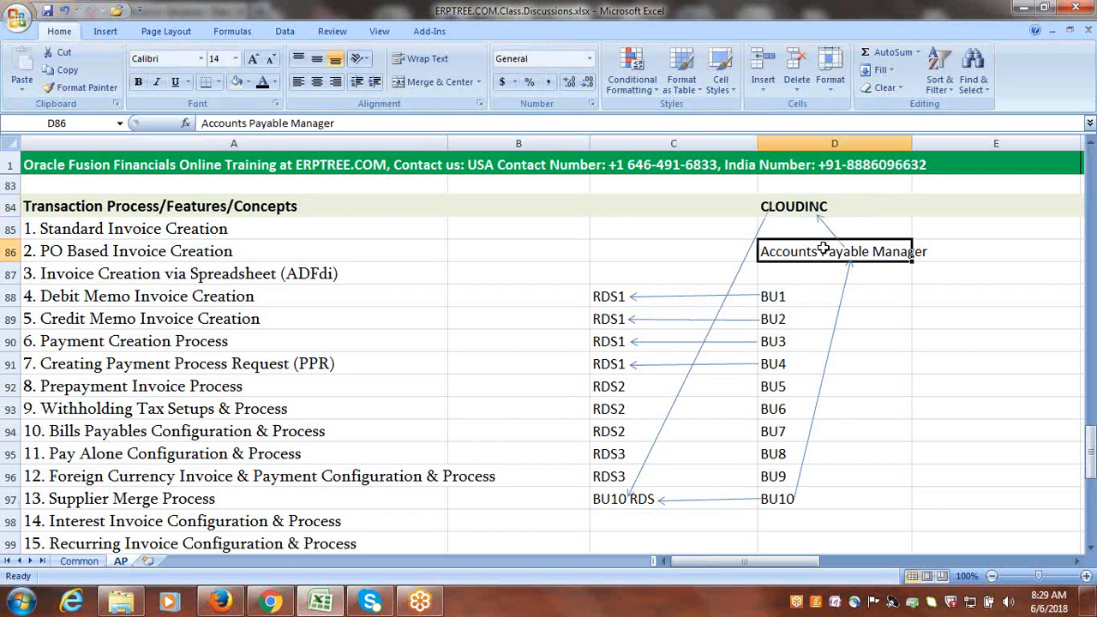
click(818, 494)
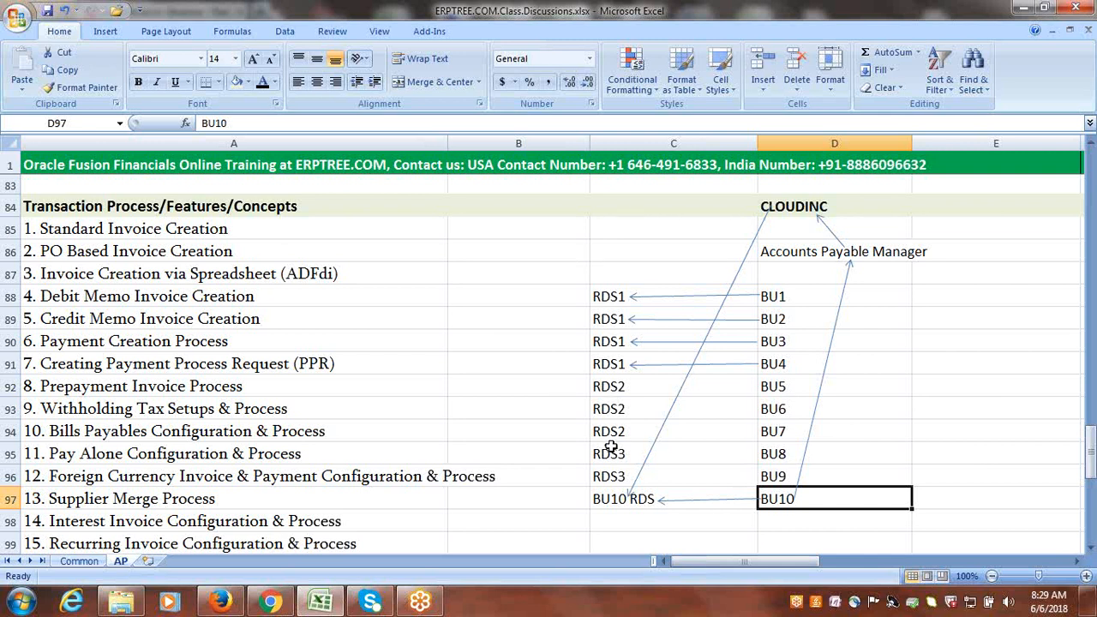
drag(608, 449, 770, 467)
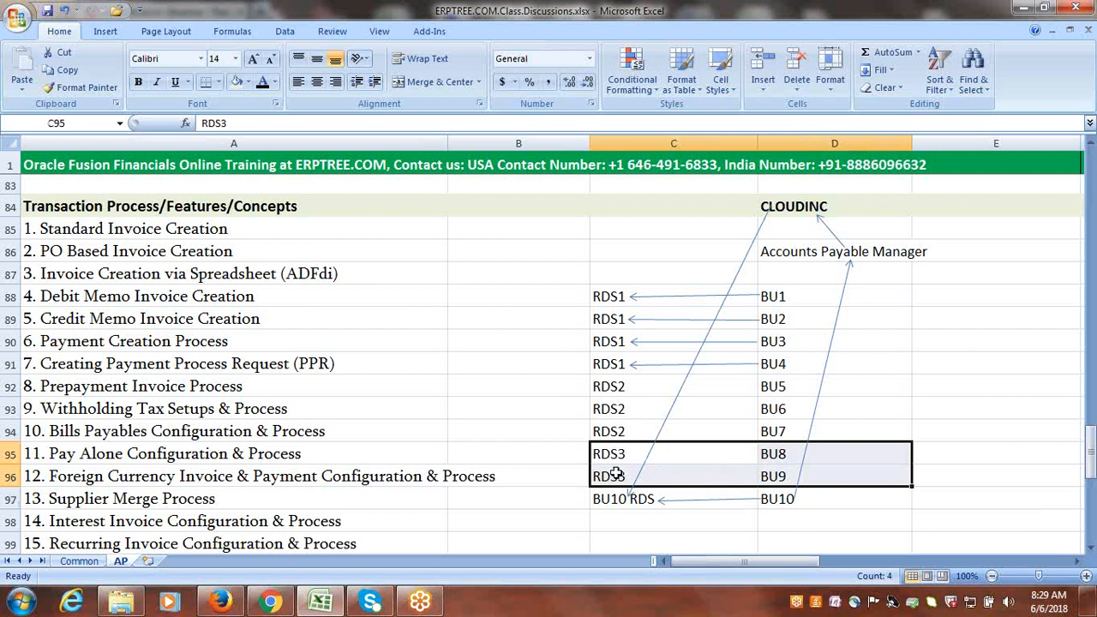
click(930, 368)
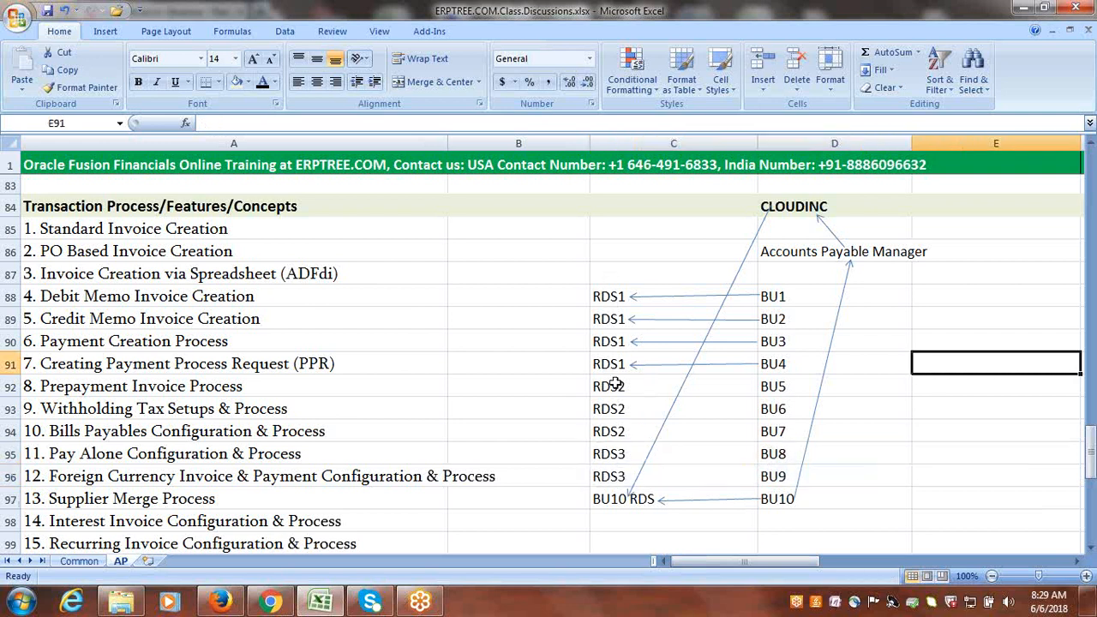
click(870, 507)
click(963, 387)
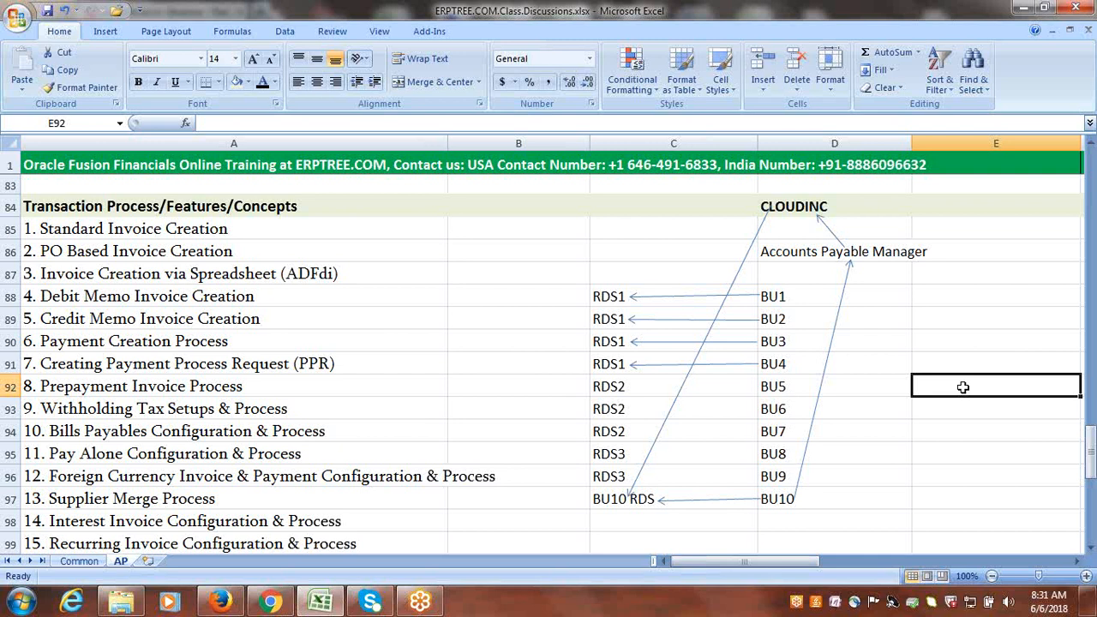
Enter the note "MOAC - Security Profile" in cell E89, beside the RDS1 business units BU1 to BU4.
drag(595, 292, 766, 365)
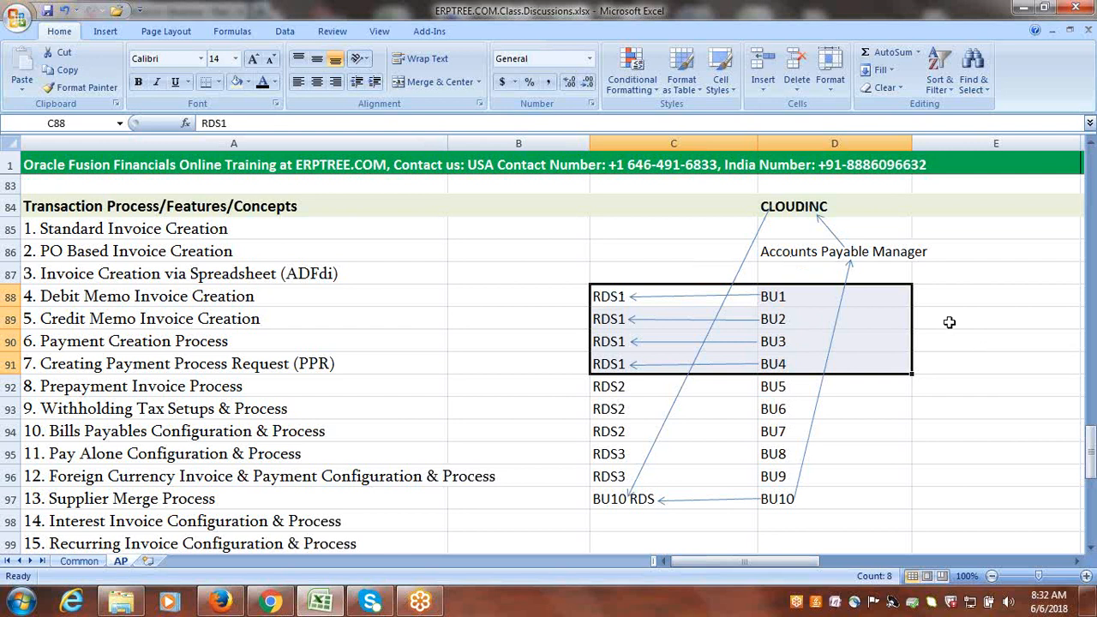
click(950, 320)
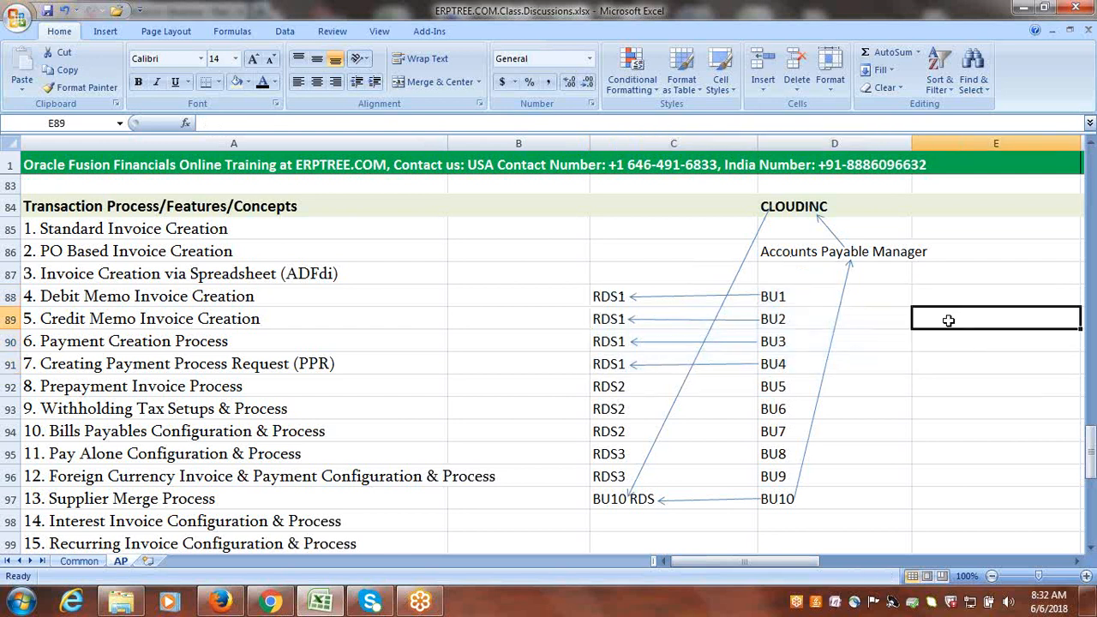
text(MOA)
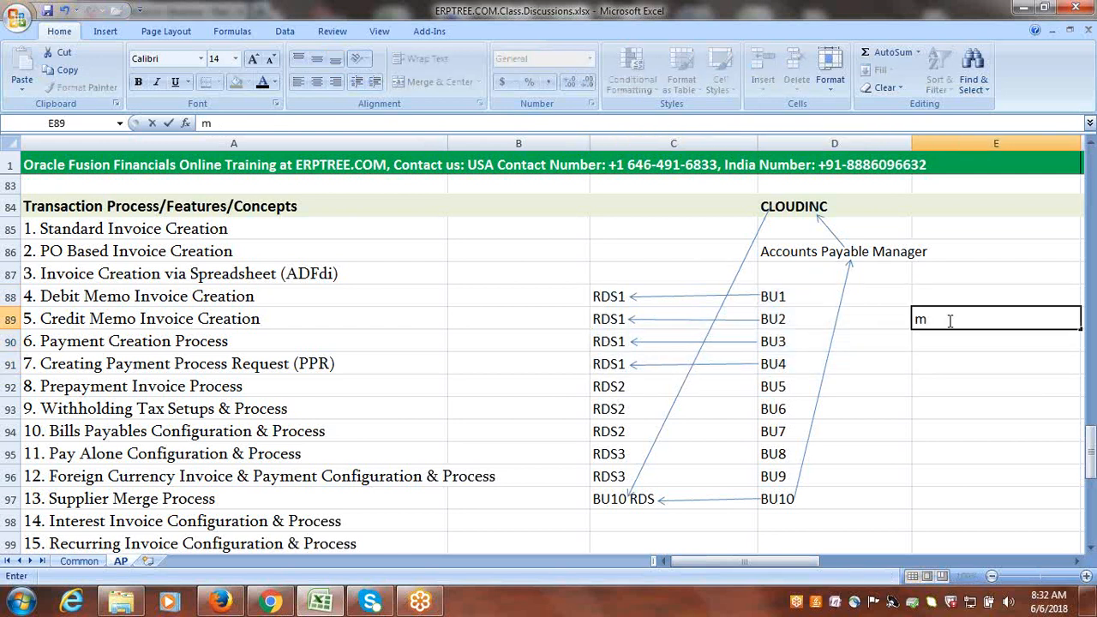
text(C - Securit)
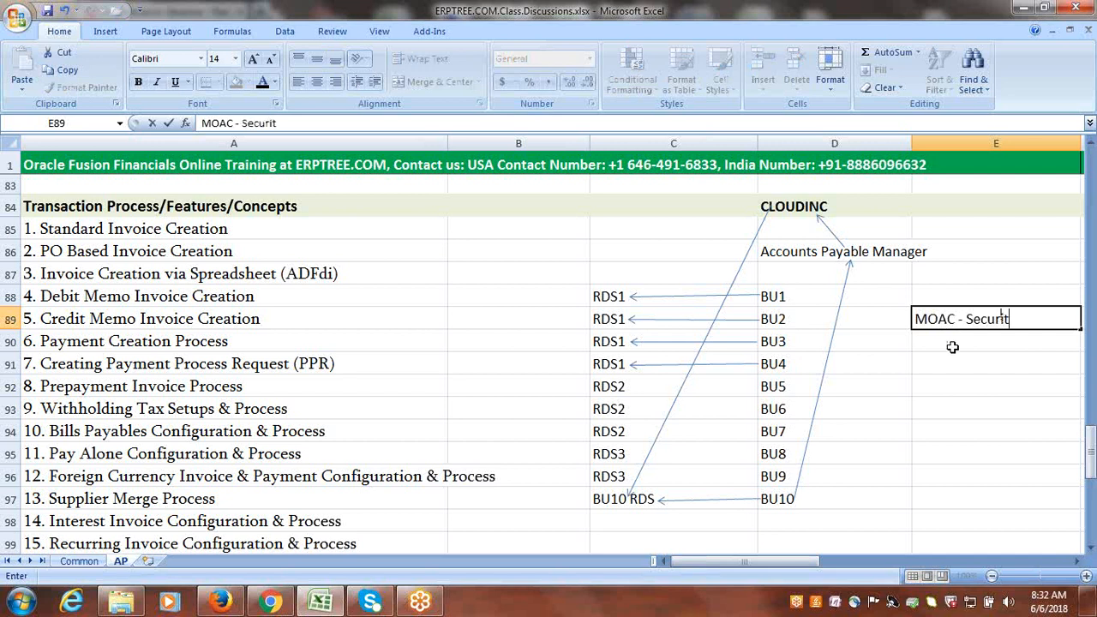
text(y Profile)
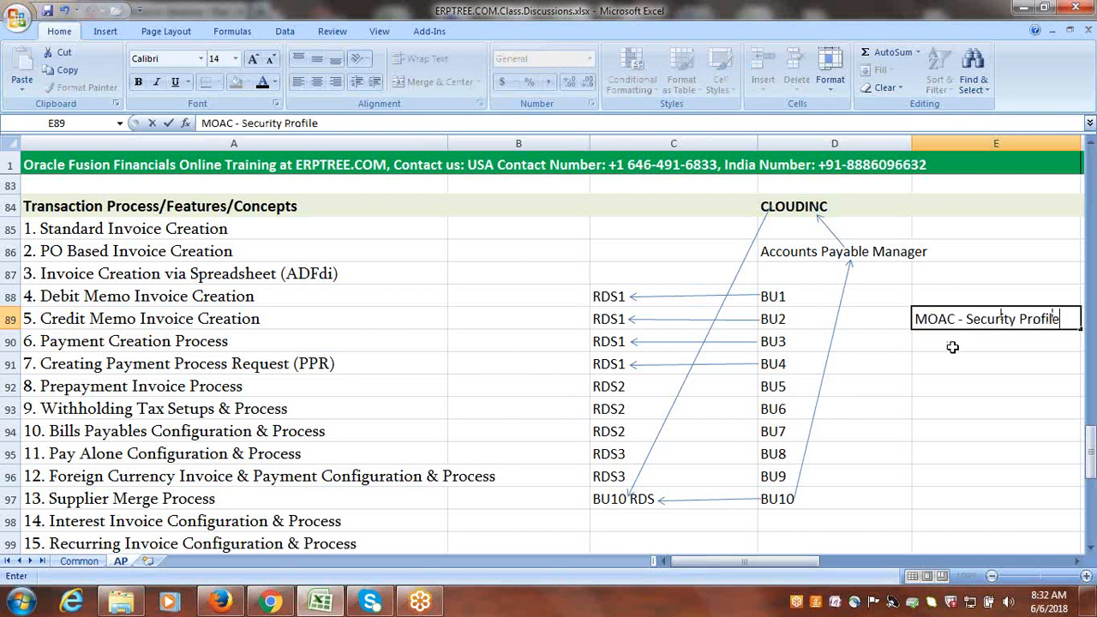
key(Return)
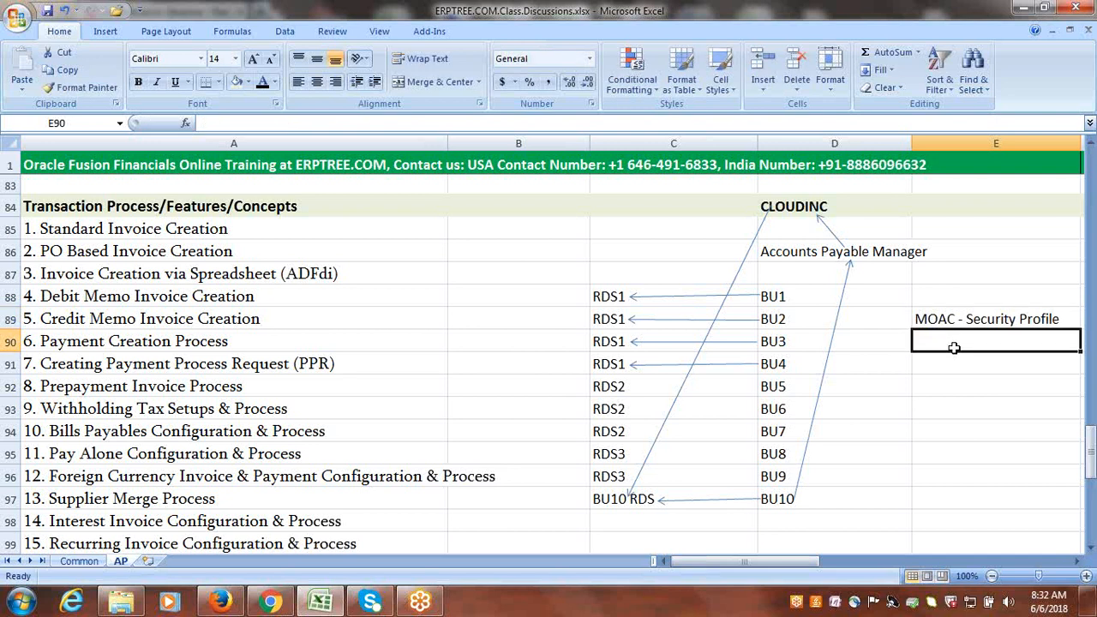
Locate the Security Profile Configuration & Testing topic in cell A107 of the transaction process list.
drag(621, 300, 769, 363)
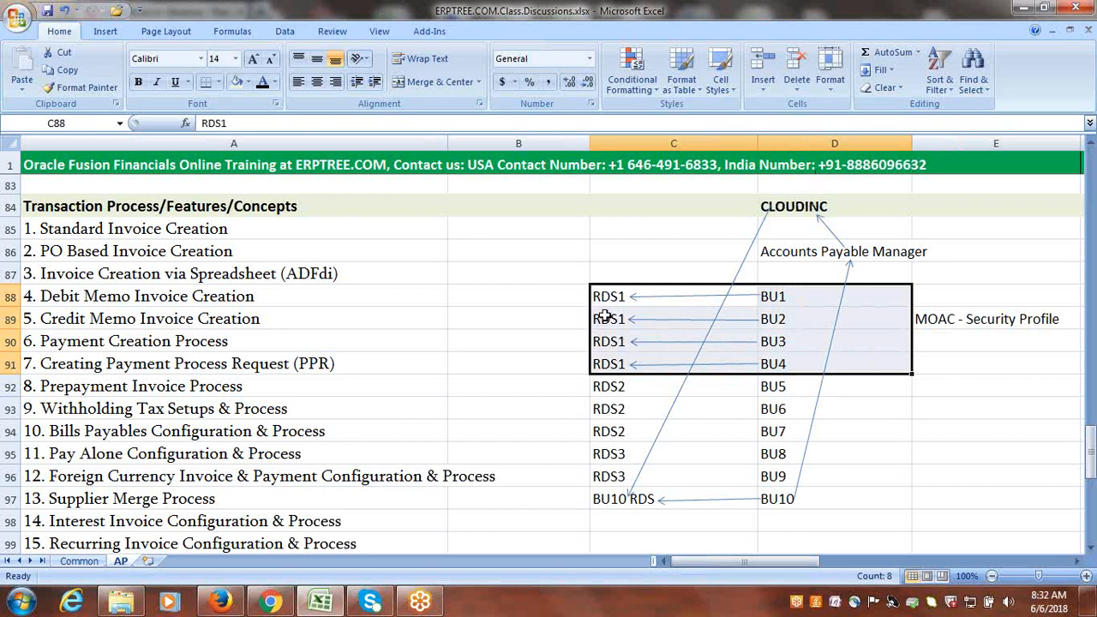
click(954, 342)
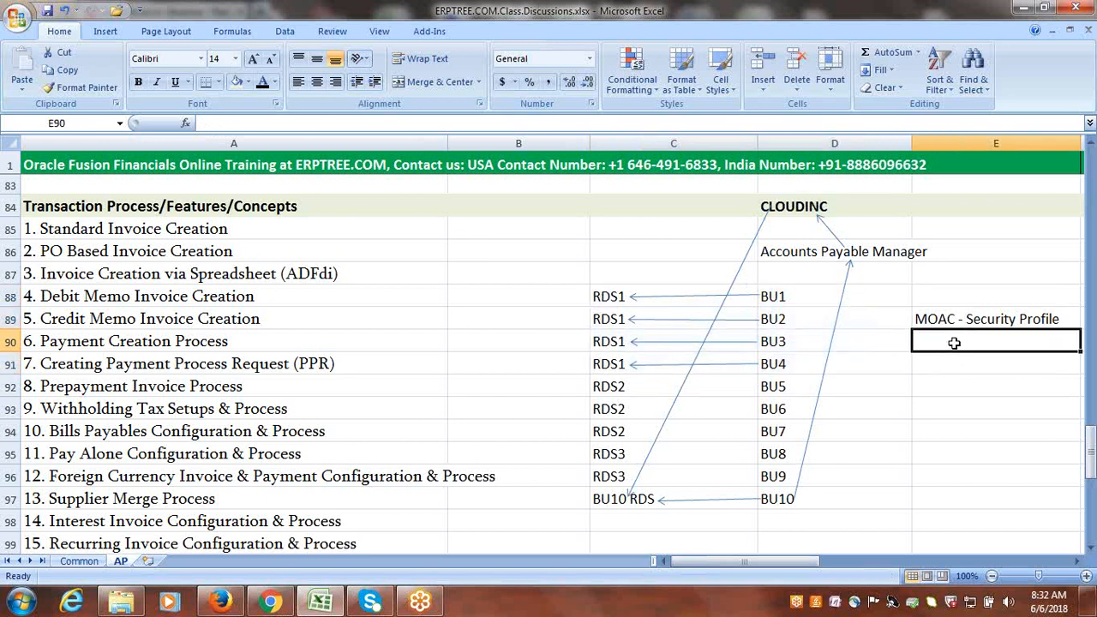
click(980, 318)
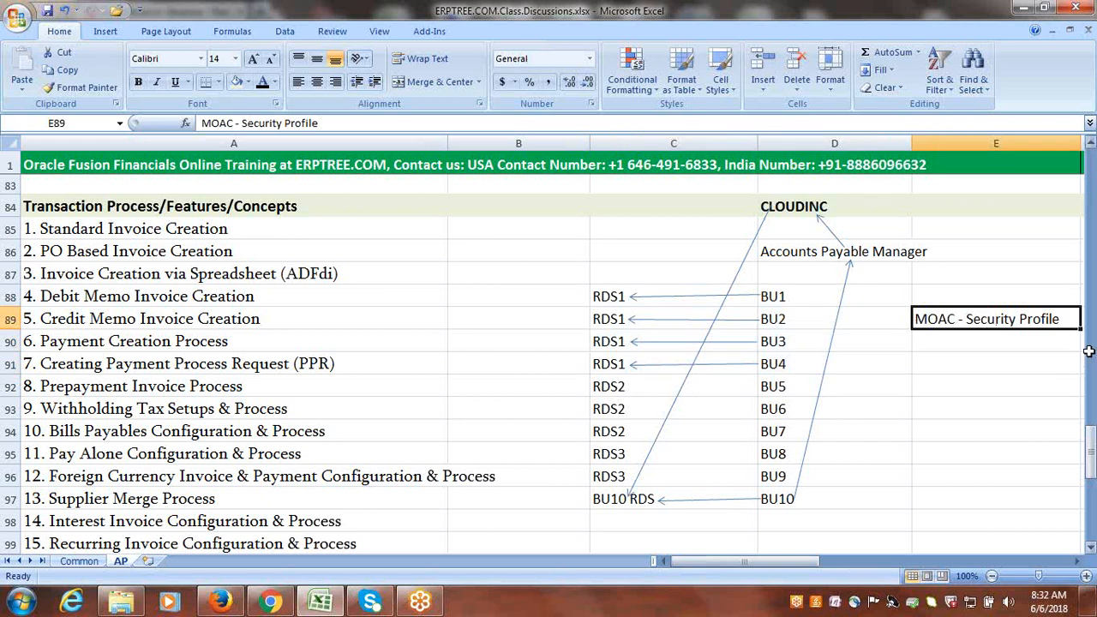
drag(1090, 446, 1091, 470)
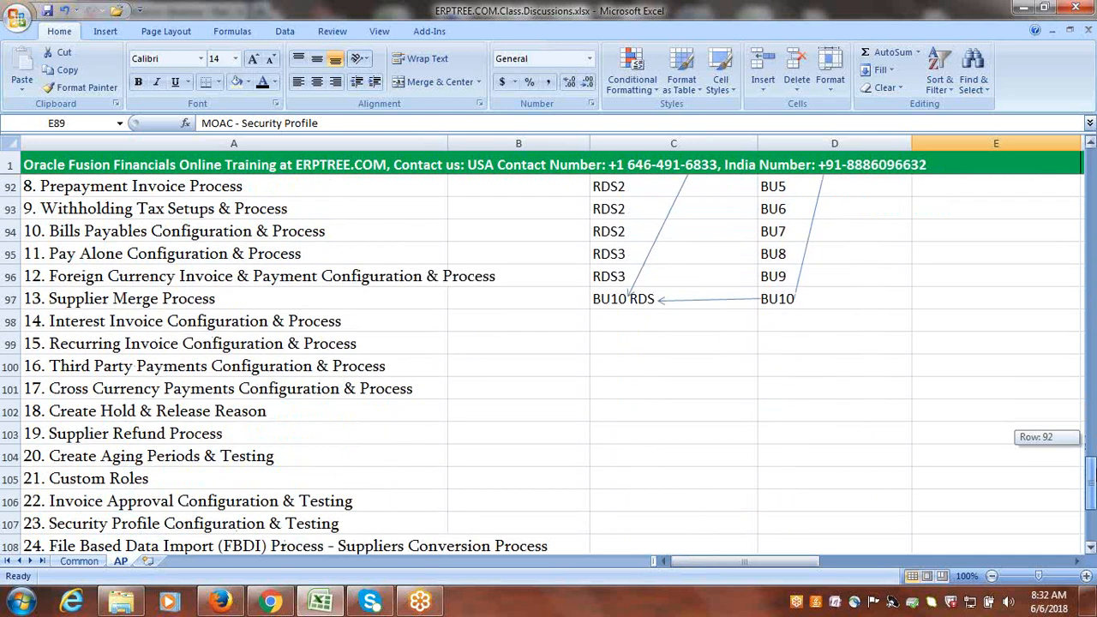
drag(1091, 471, 1092, 481)
click(153, 343)
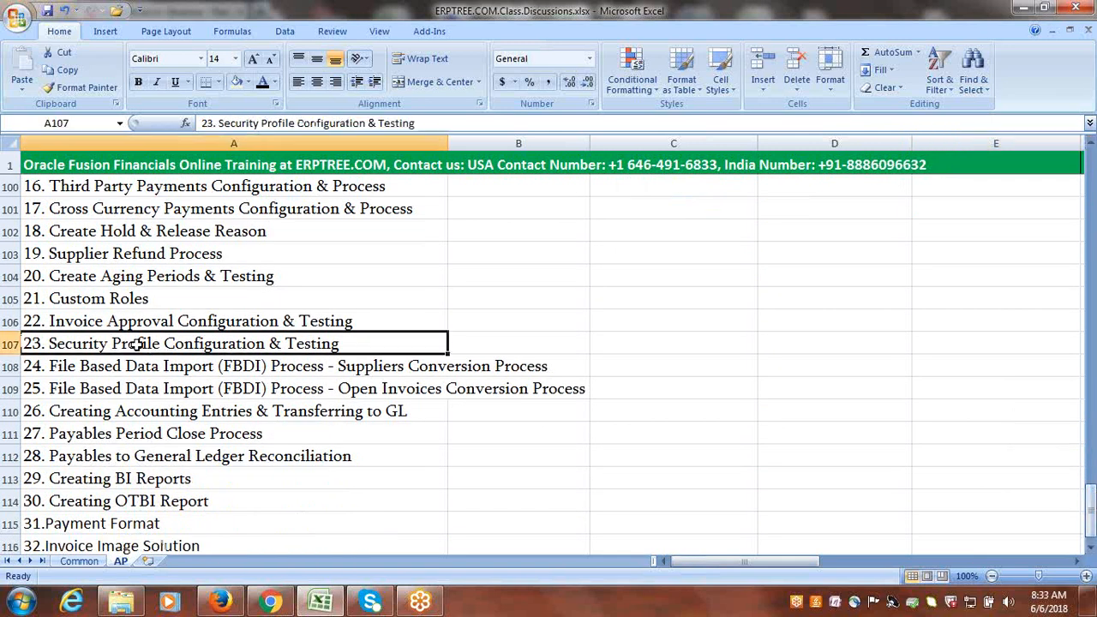
Return to the diagram and review the RDS1 rows for BU1 to BU4 together with the MOAC - Security Profile note.
drag(1092, 497, 1091, 485)
drag(1092, 444, 1094, 444)
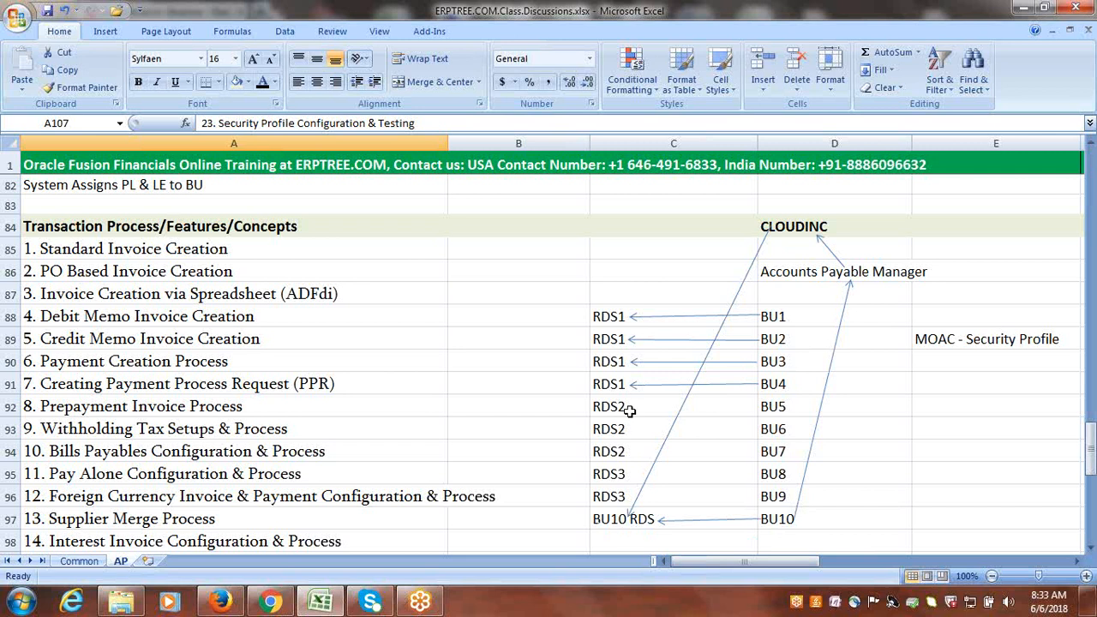
drag(604, 314, 764, 380)
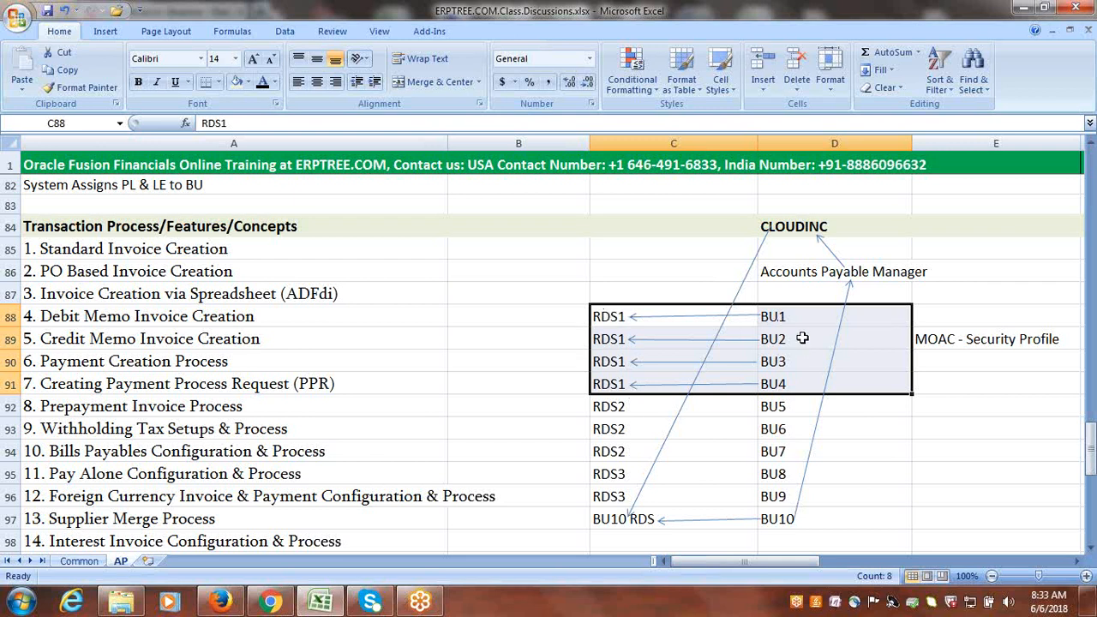
click(974, 347)
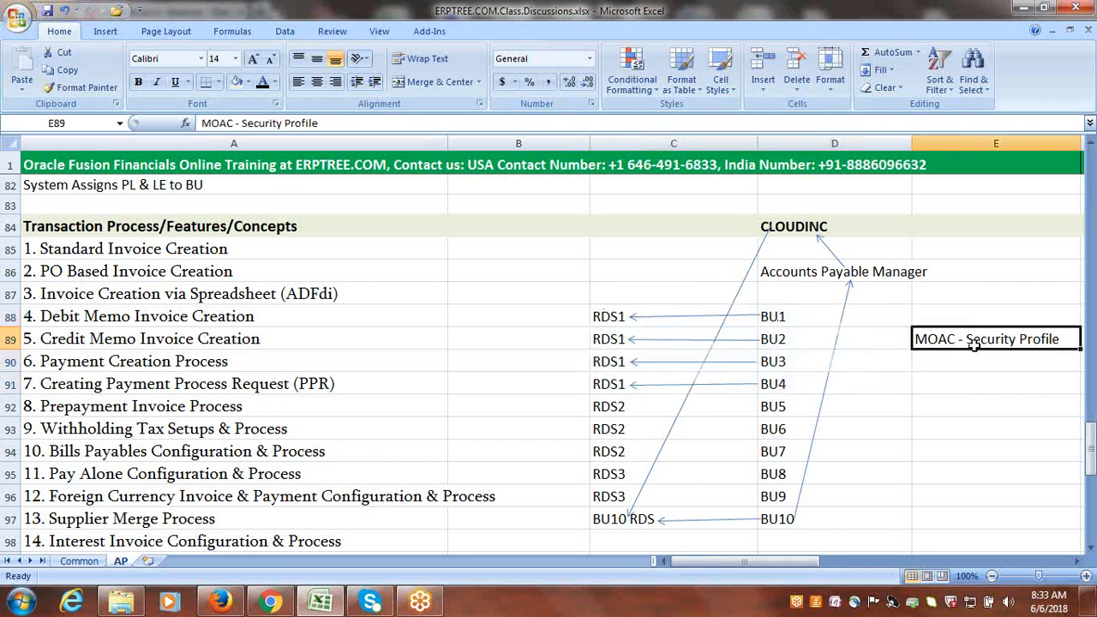
click(985, 415)
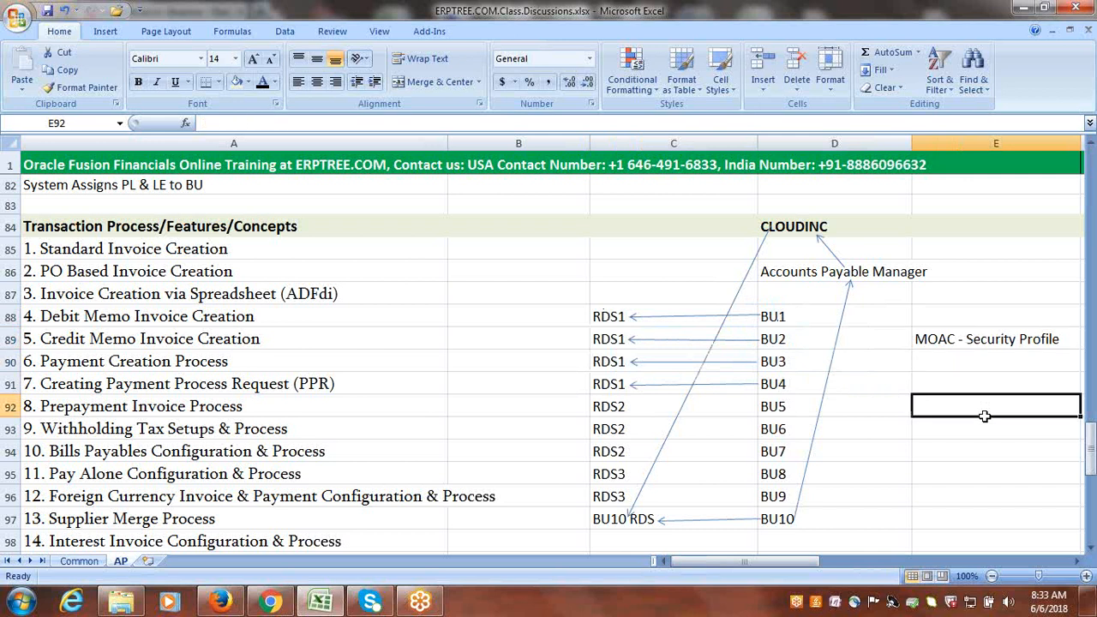
click(1092, 548)
click(1091, 548)
click(1092, 548)
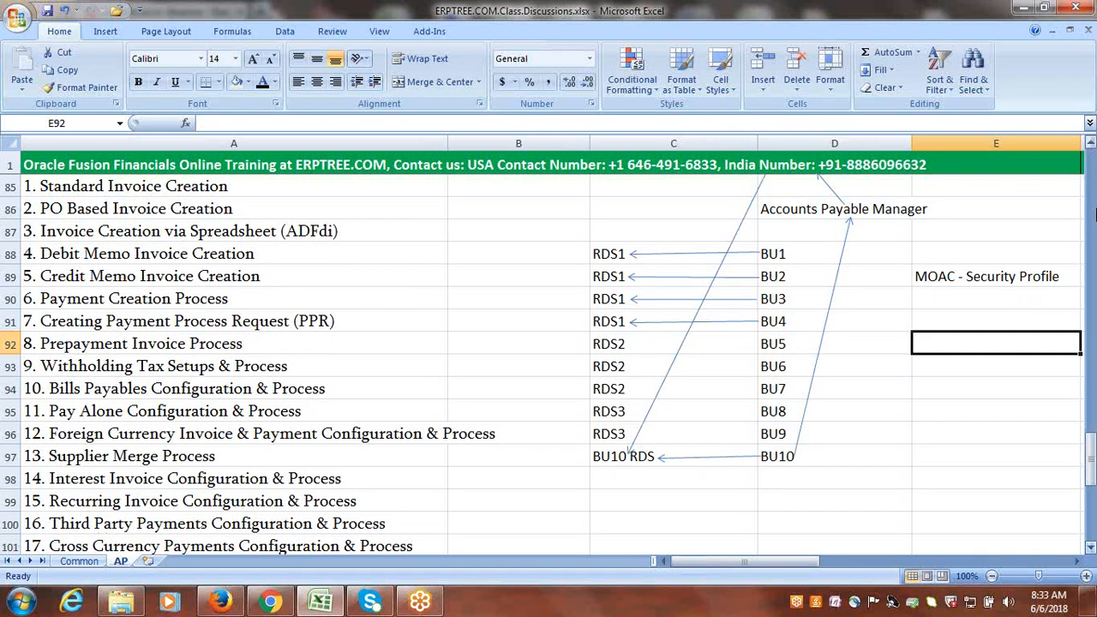
click(1091, 144)
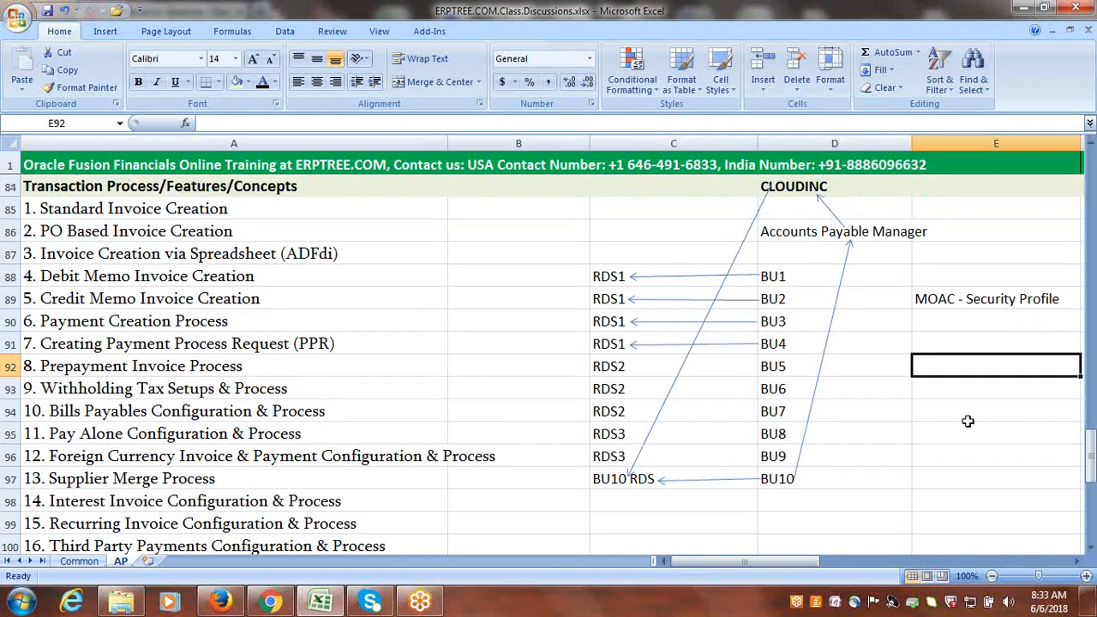
click(942, 448)
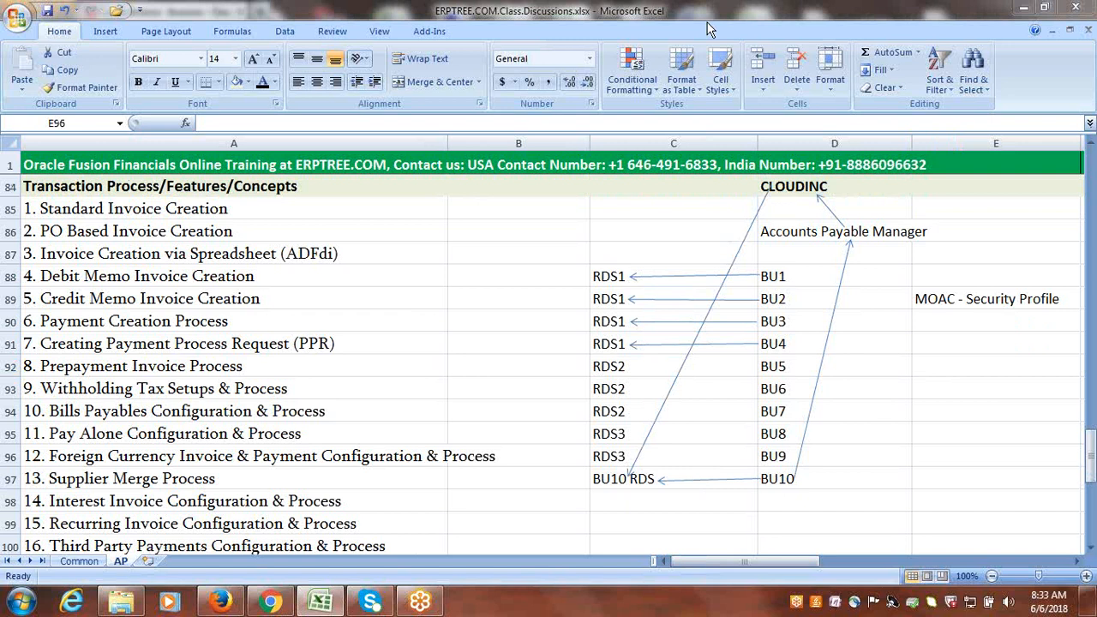
click(544, 223)
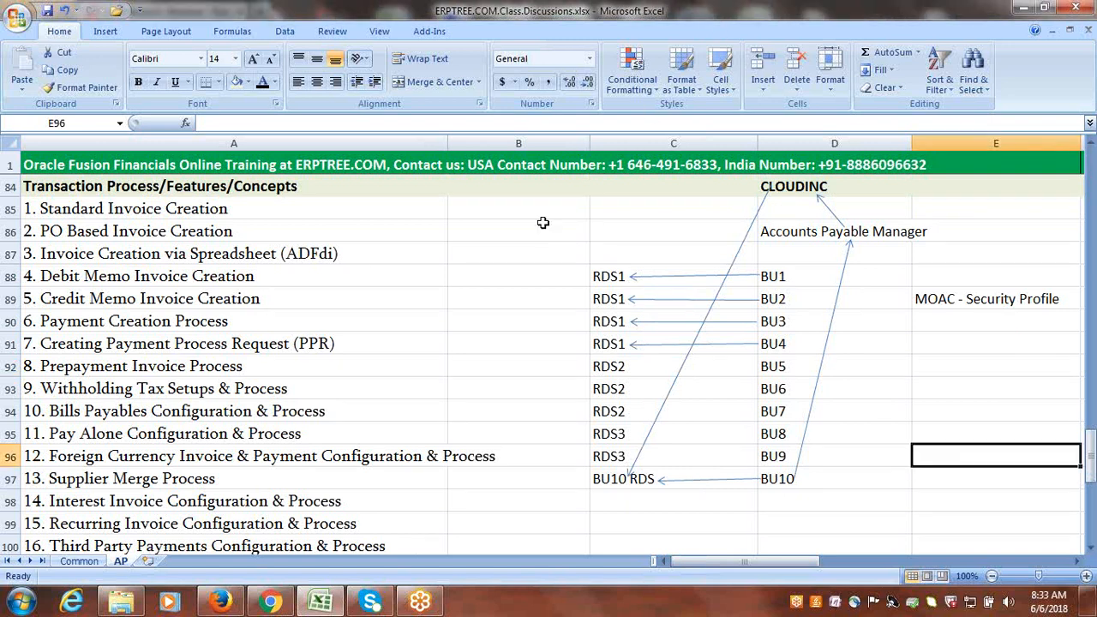
click(543, 223)
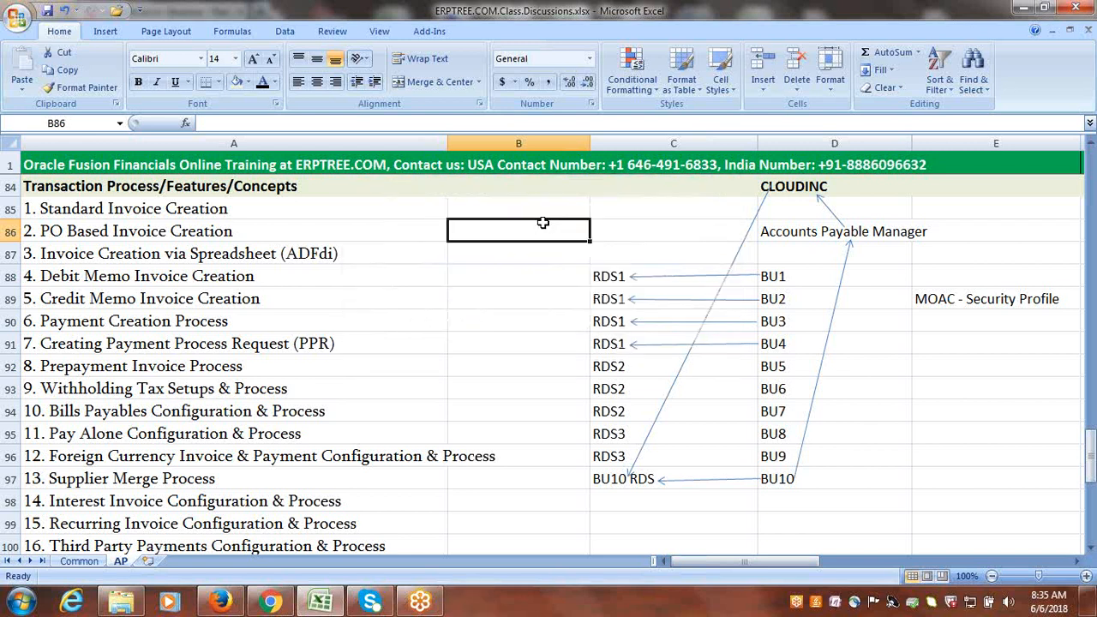
click(984, 410)
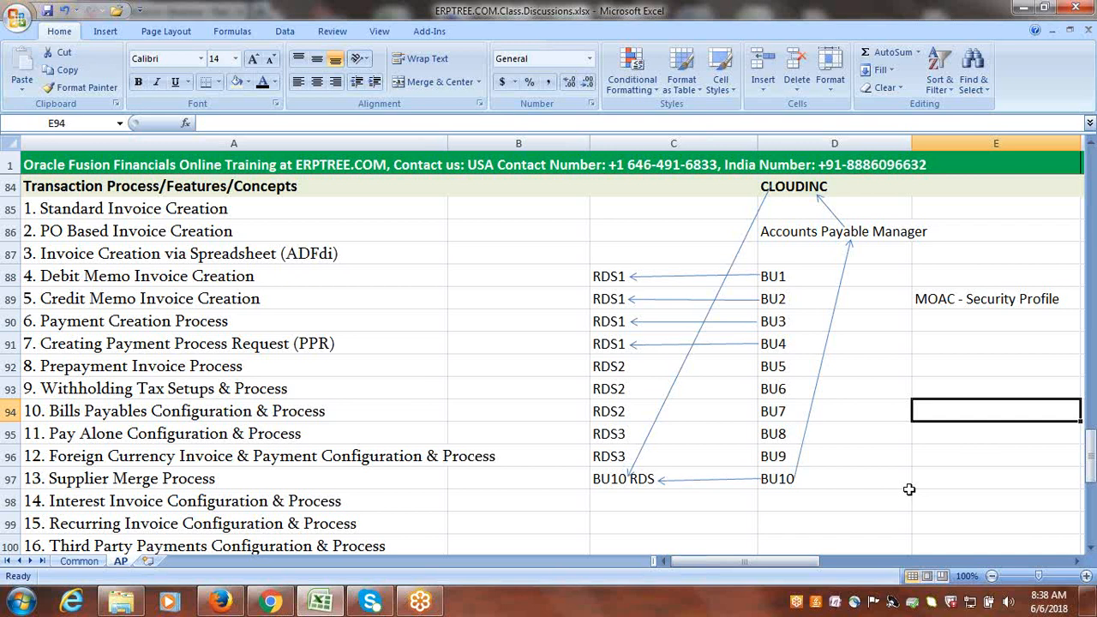
Switch to the Create Invoice page in Firefox and review the business units offered for the invoice header.
click(517, 322)
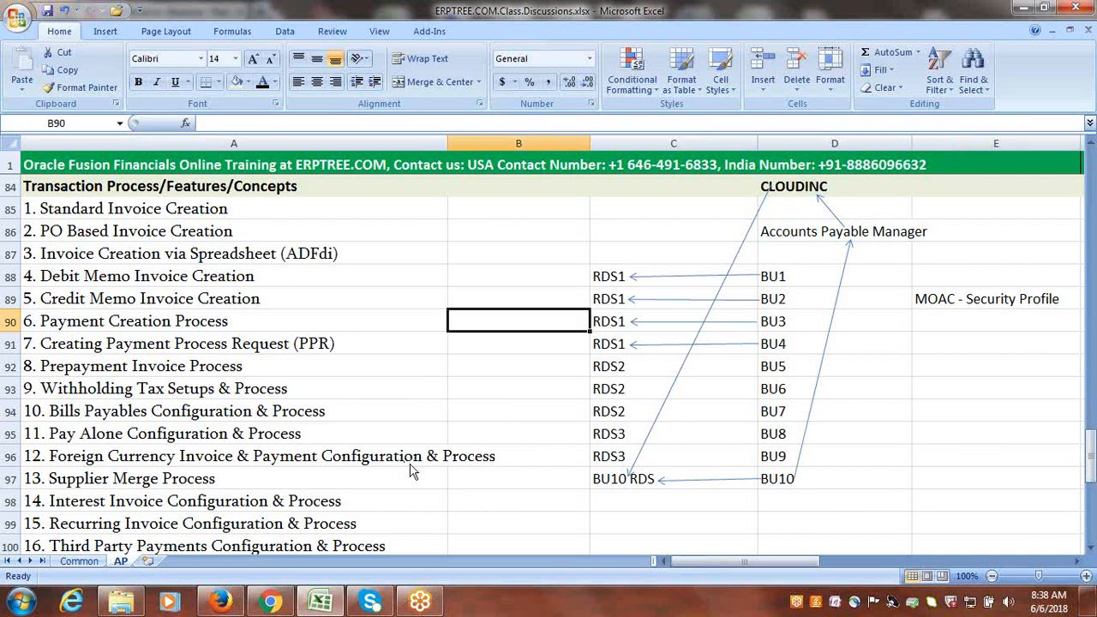
right_click(225, 607)
click(227, 610)
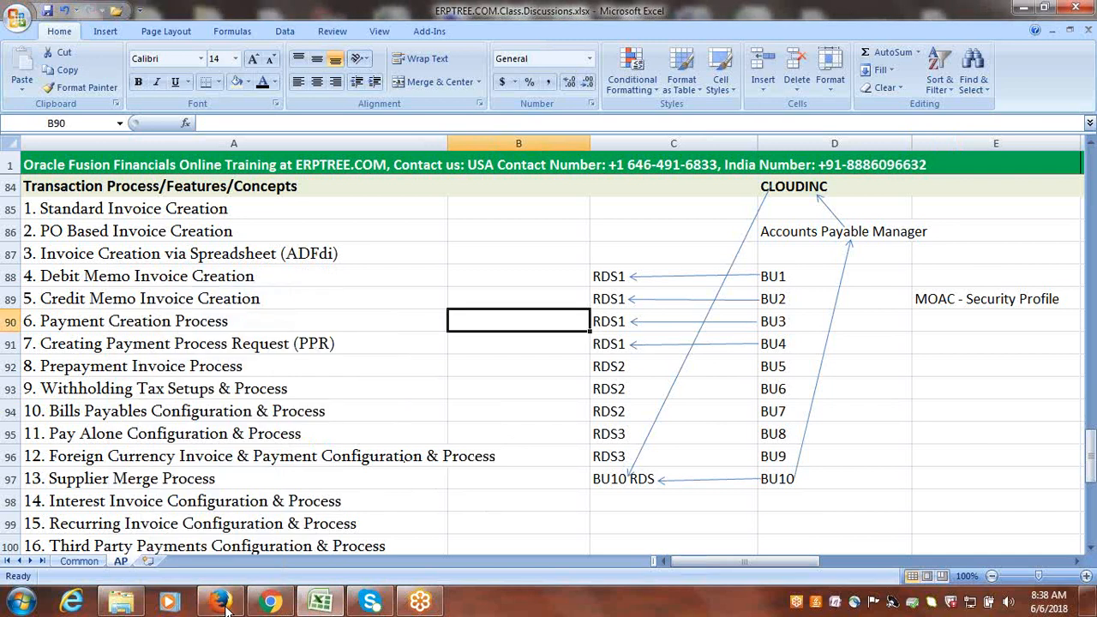
click(224, 607)
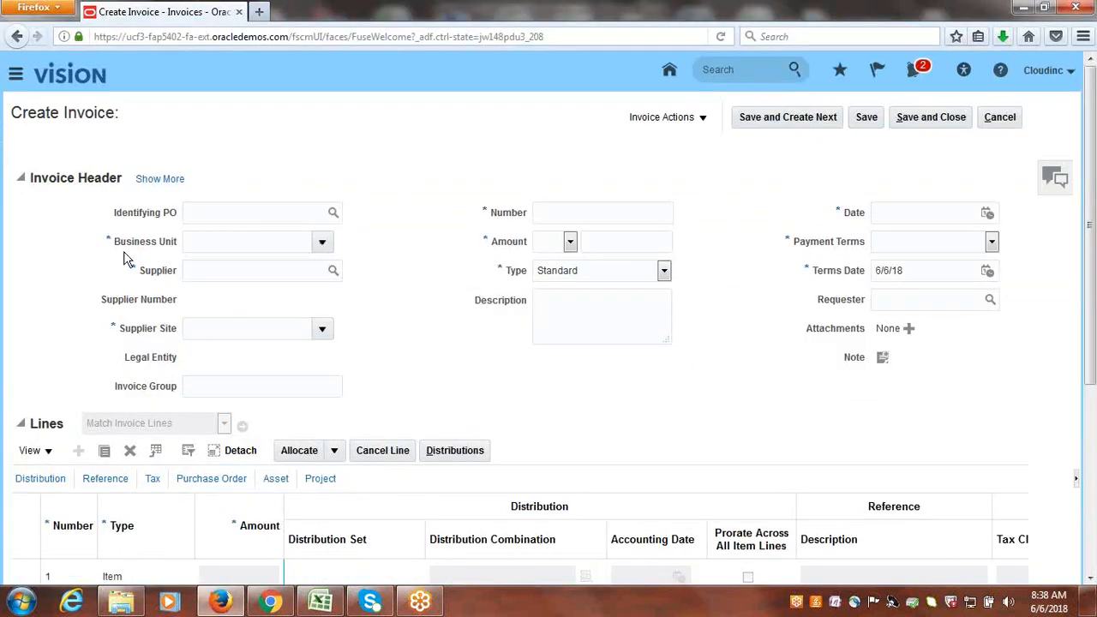
click(322, 244)
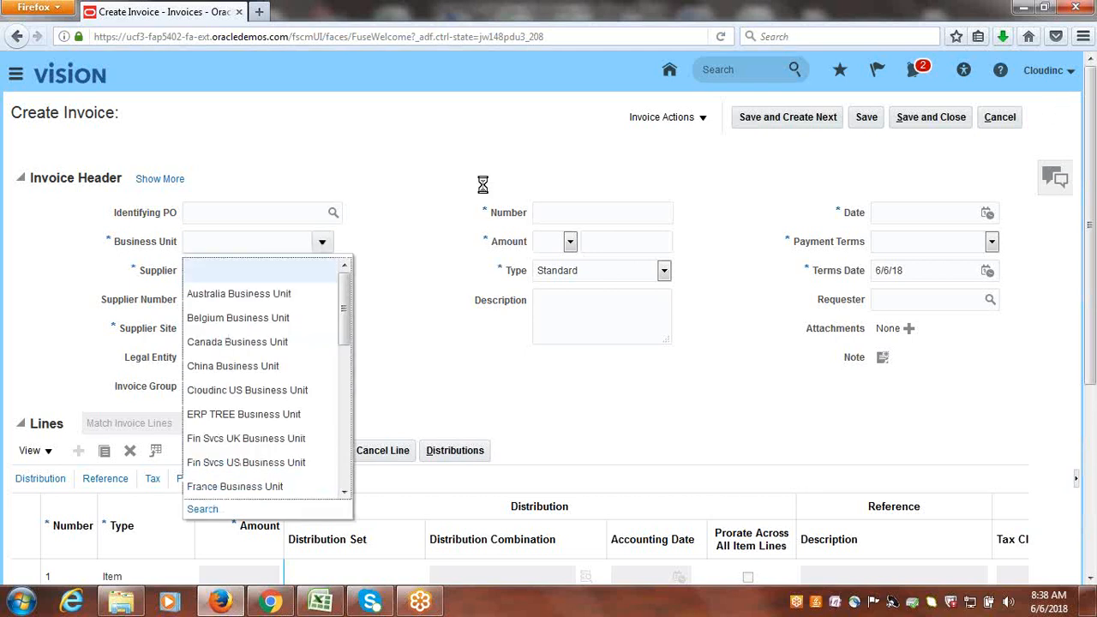
drag(343, 309, 346, 393)
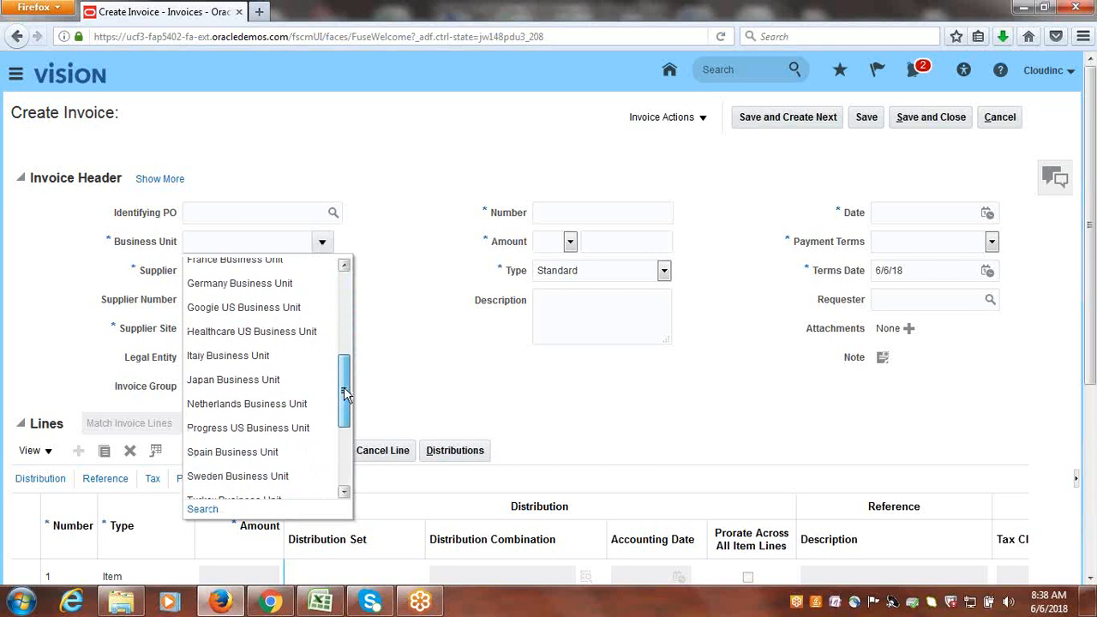
drag(345, 393, 360, 268)
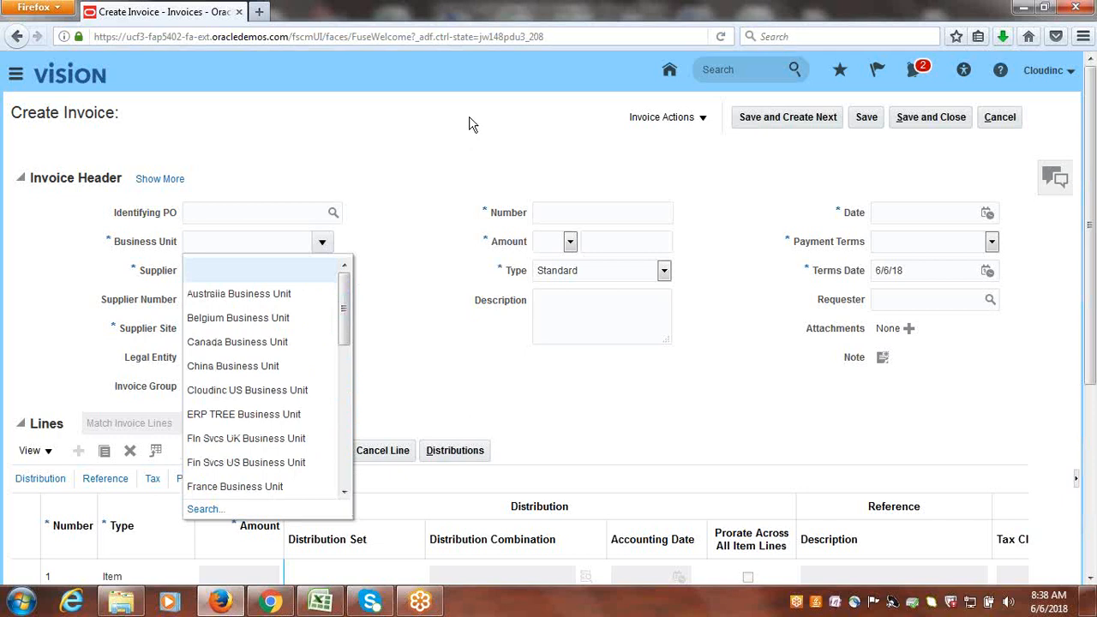
click(518, 163)
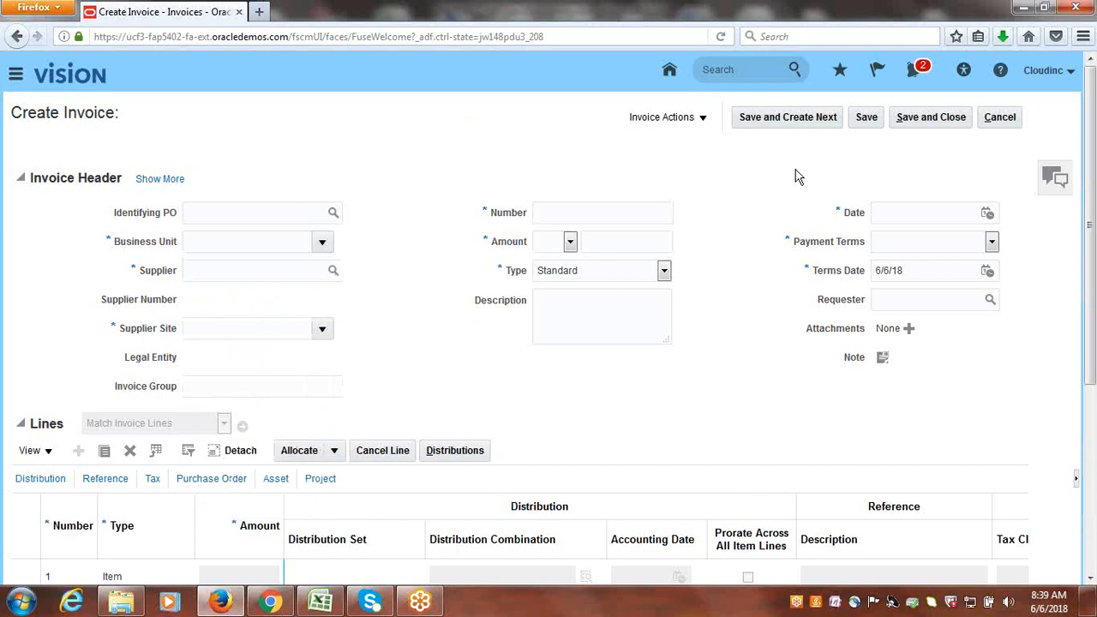
Recheck the invoice's Business Unit choices down to UK Business Unit without selecting one.
click(333, 605)
click(335, 606)
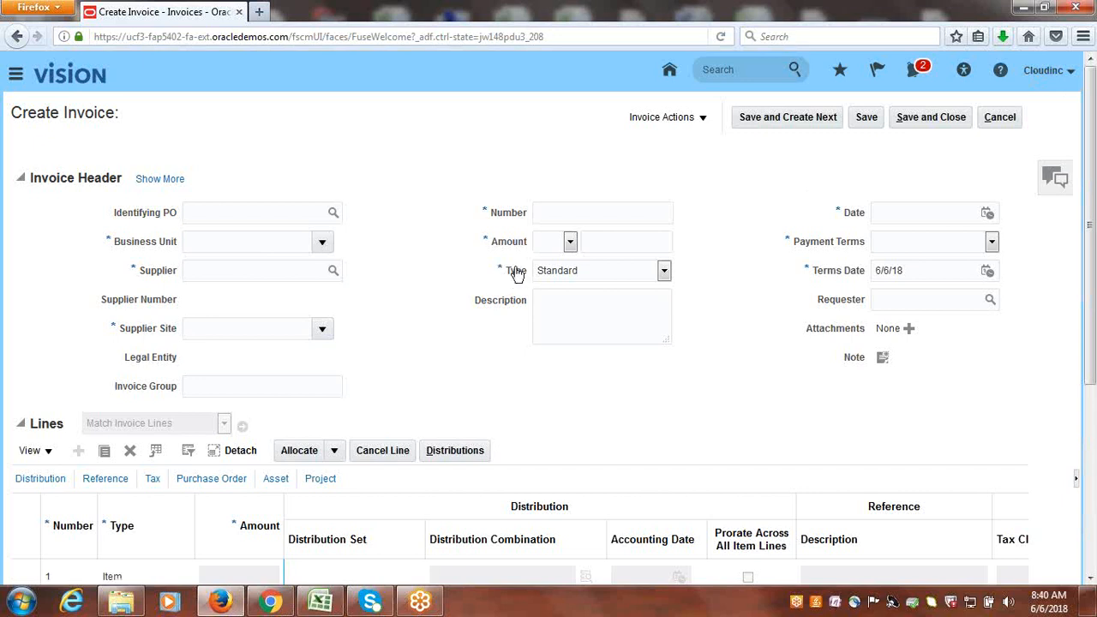
click(320, 244)
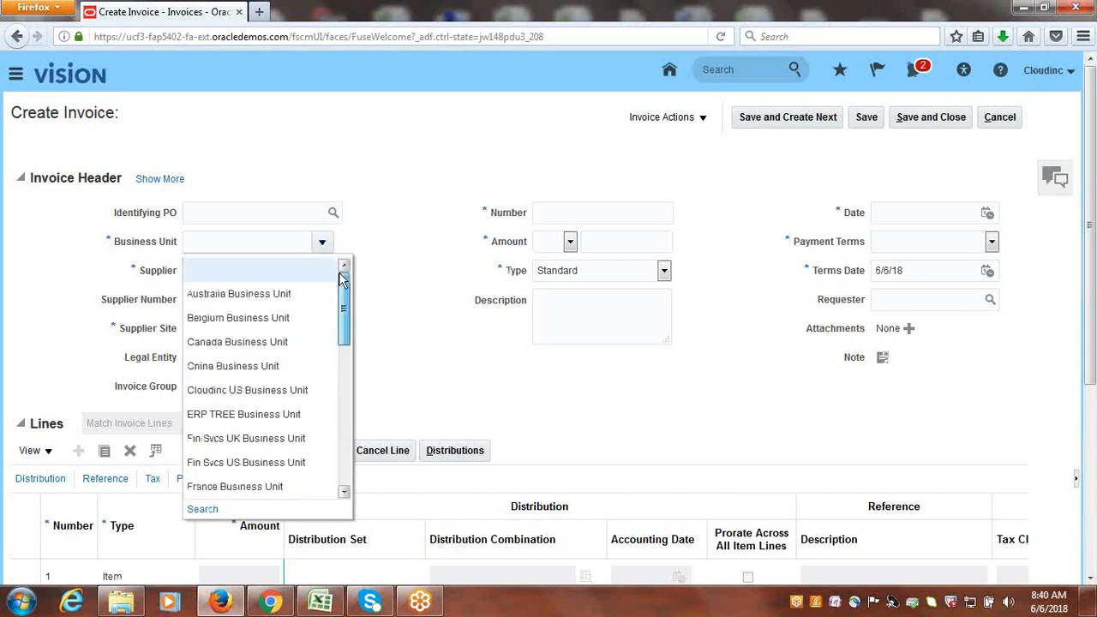
drag(343, 279, 343, 373)
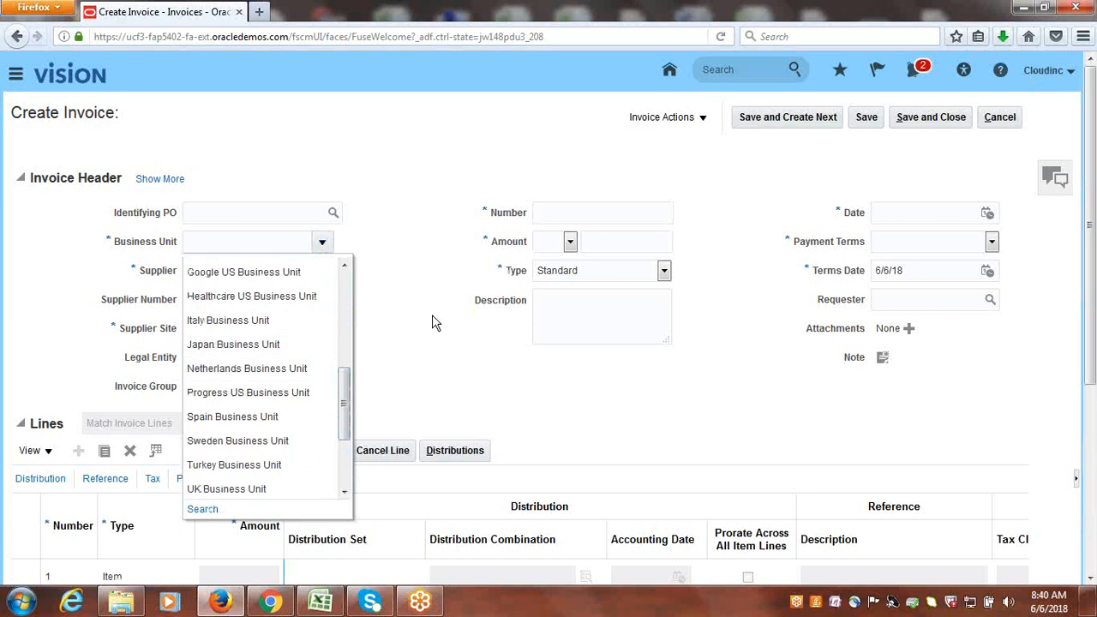
click(420, 364)
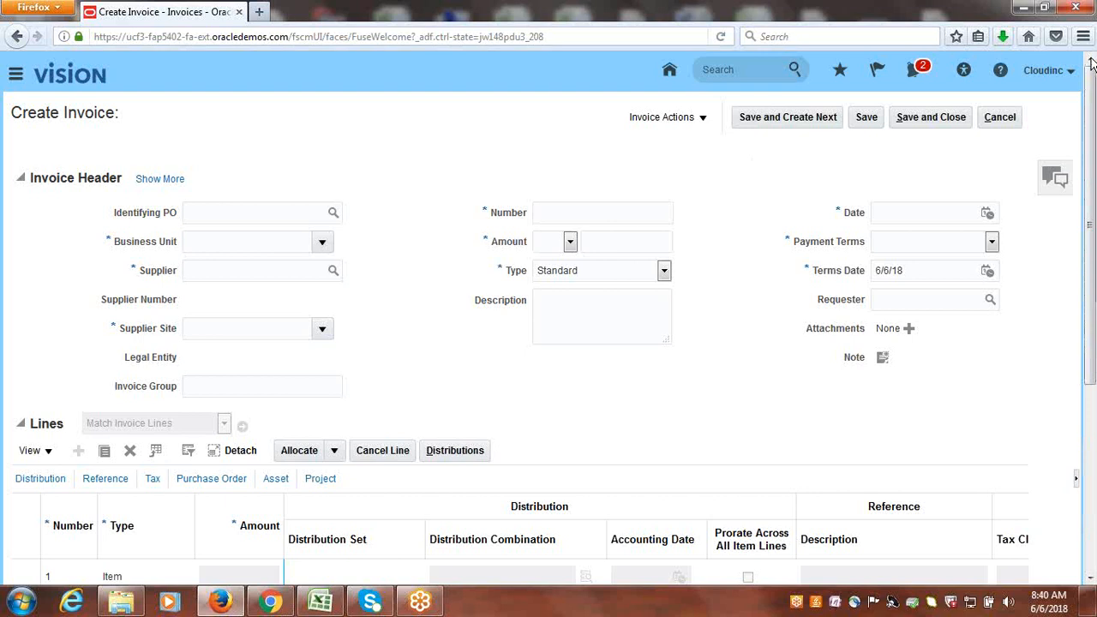
Cancel the new invoice and go to Setup and Maintenance.
click(1003, 124)
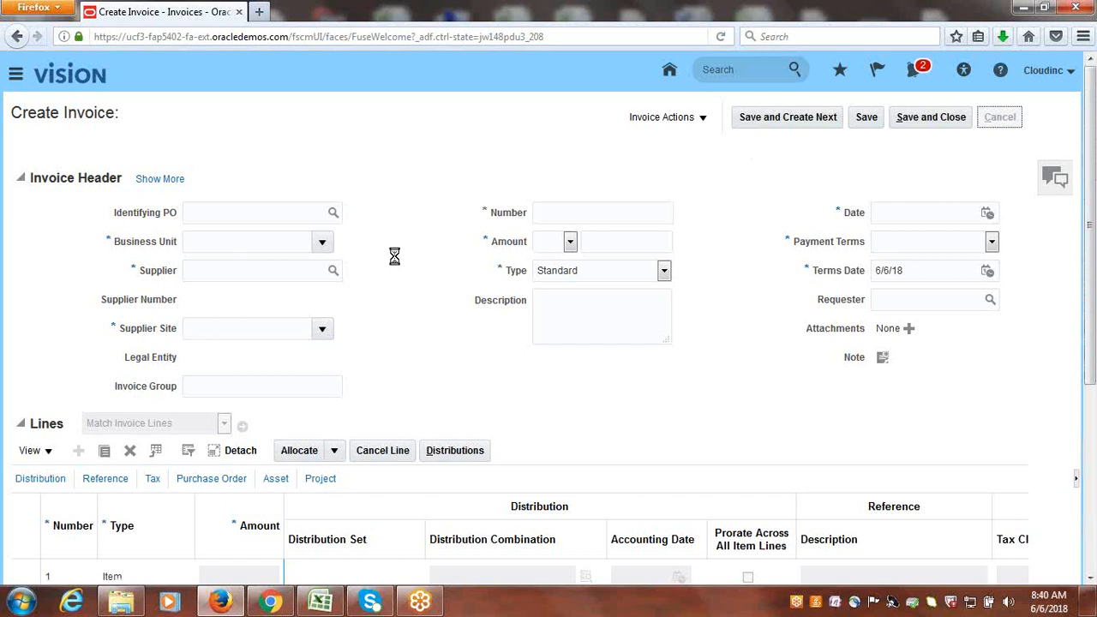
click(1053, 76)
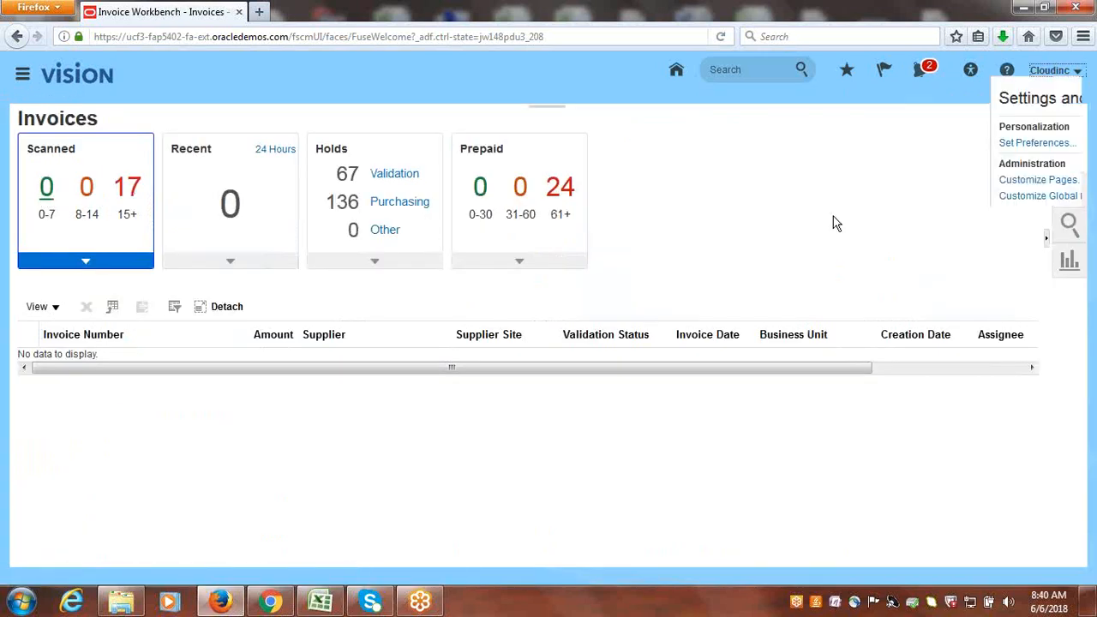
click(916, 245)
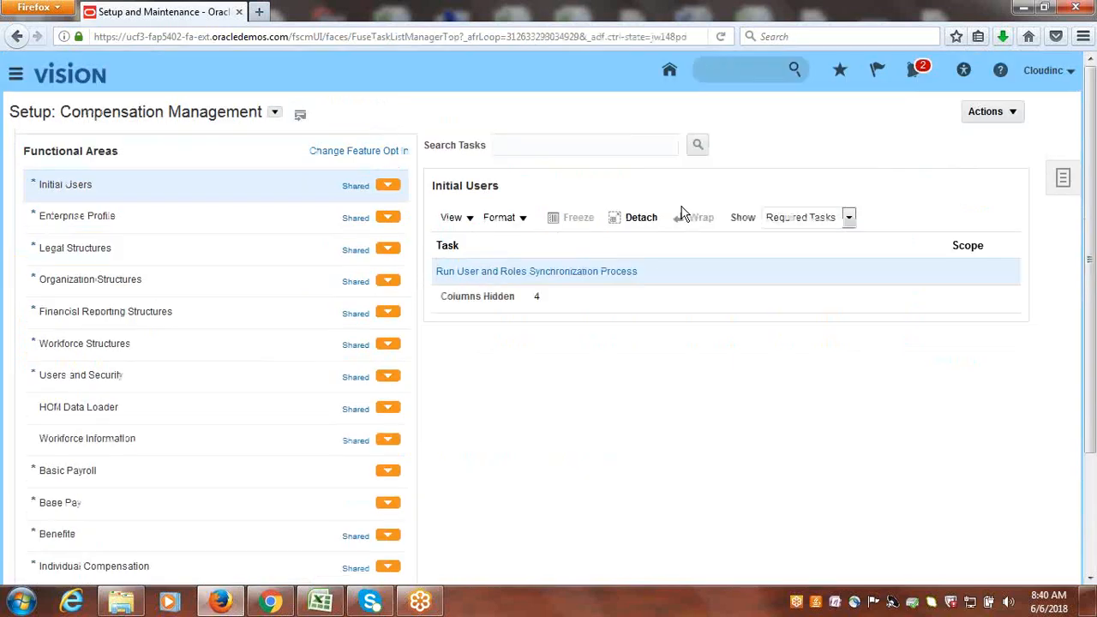
Search the setup tasks for "Administrator Pro" and open Manage Administrator Profile Values.
click(1064, 180)
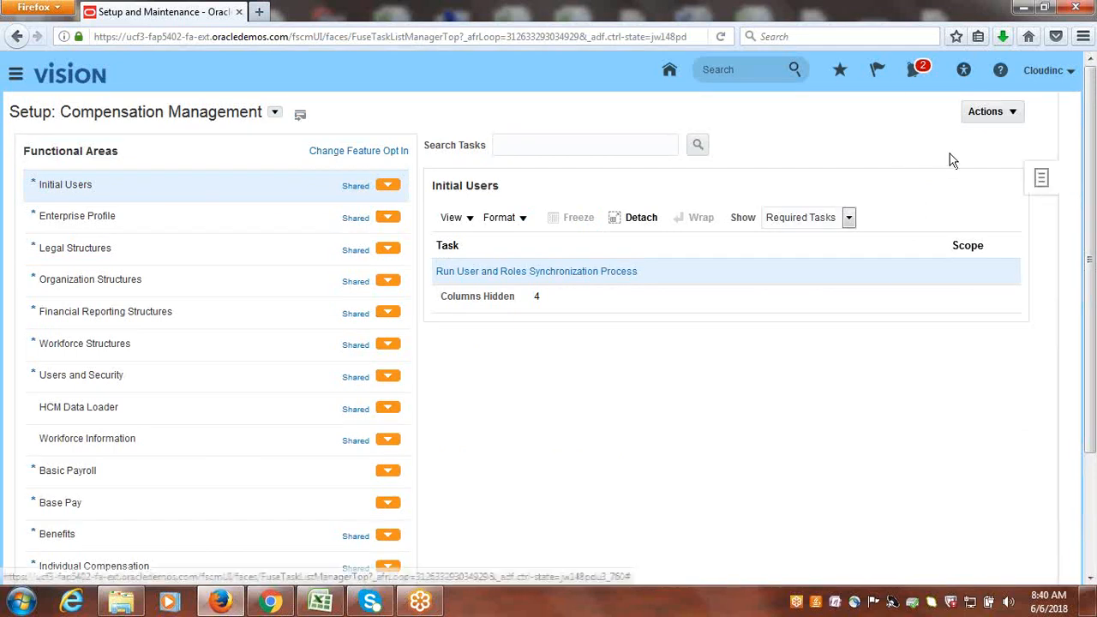
click(951, 262)
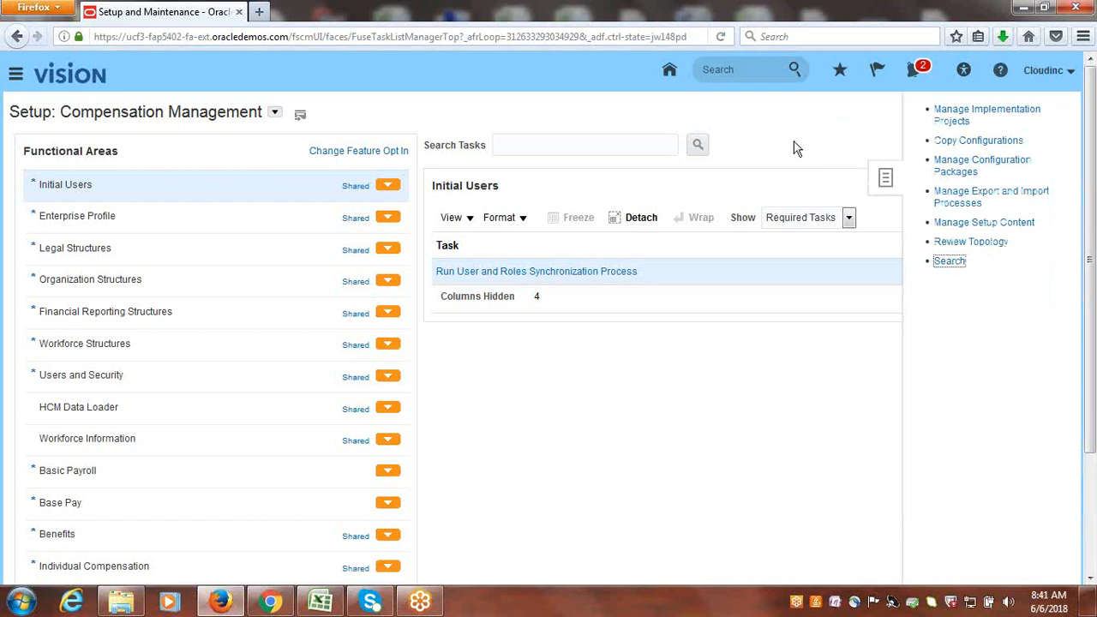
click(947, 262)
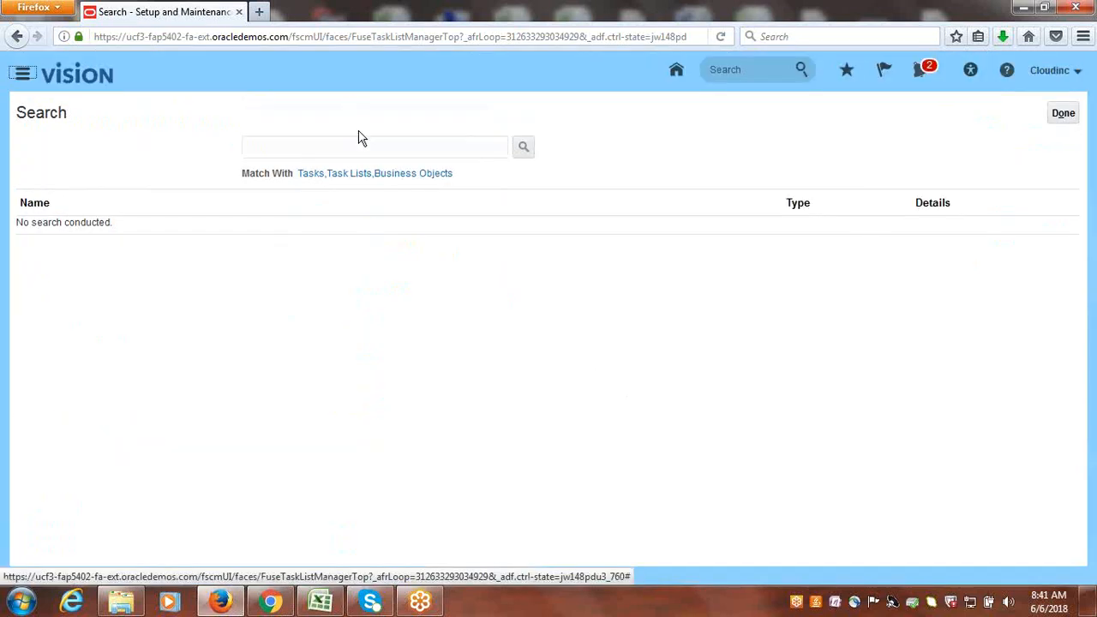
click(372, 155)
text(Ad)
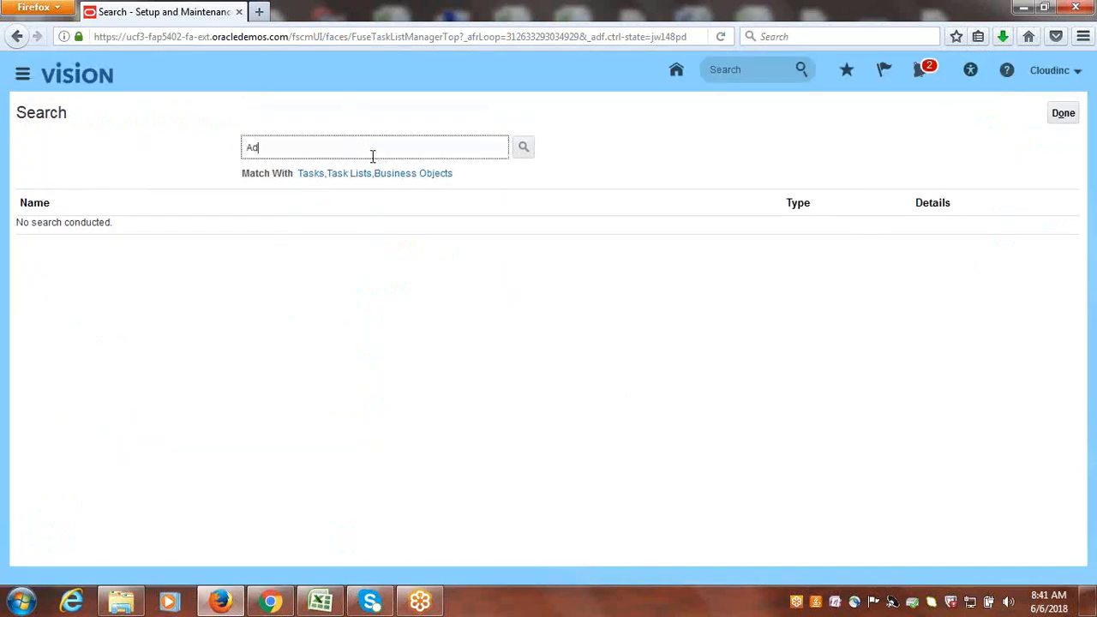
text(ministrator Pro)
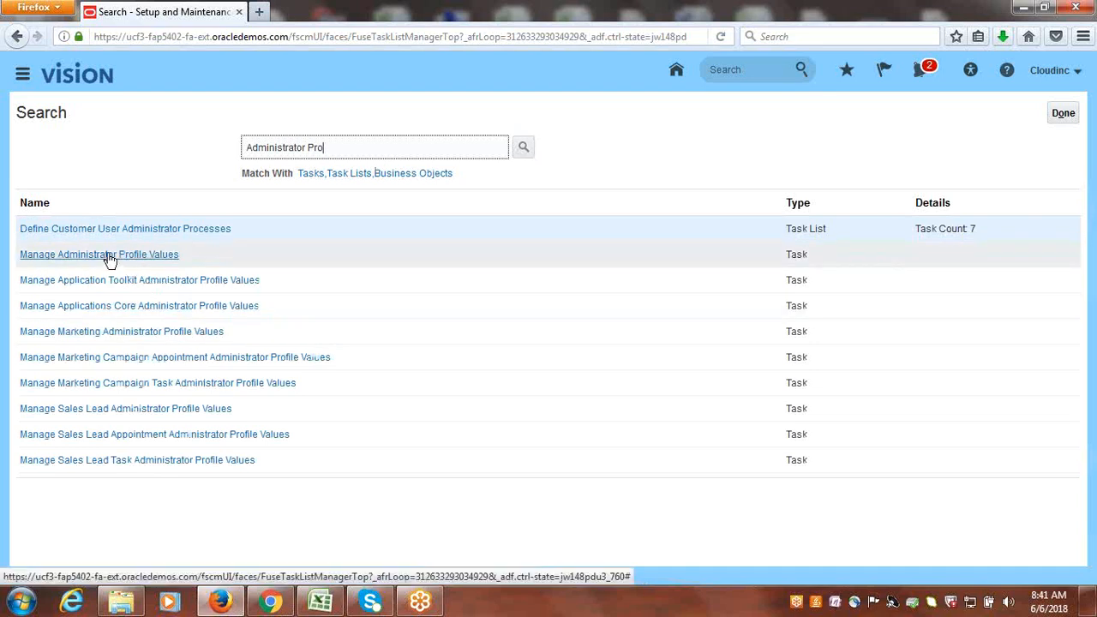
click(110, 257)
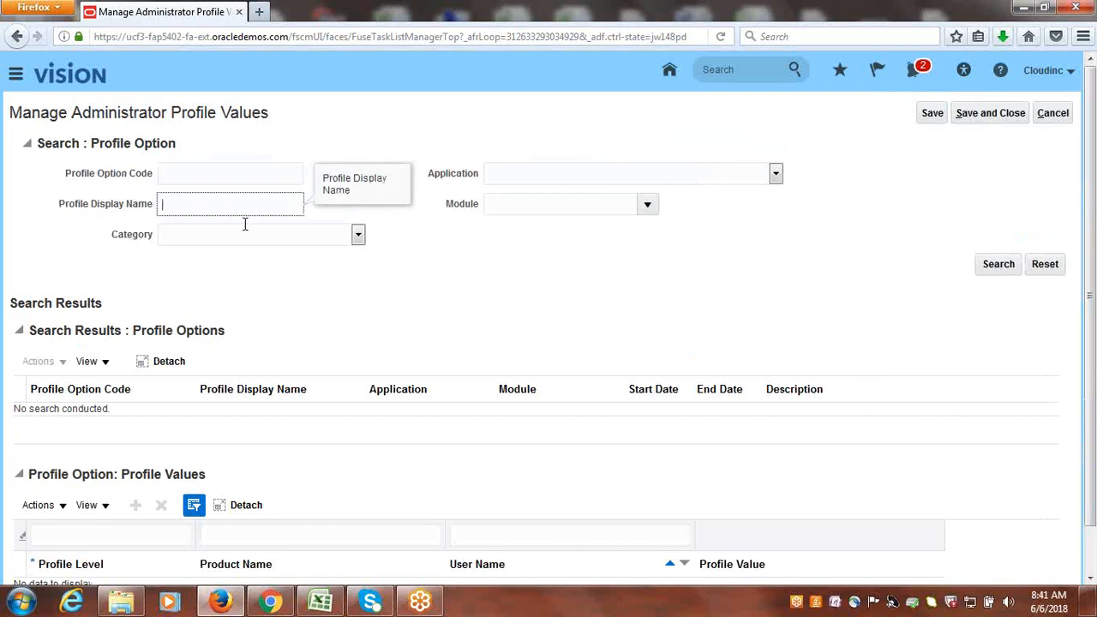
Search for the profile display name Default Business Unit and review its DEFAULT_ORG_ID option and profile values.
text(default Business Unit)
click(1000, 268)
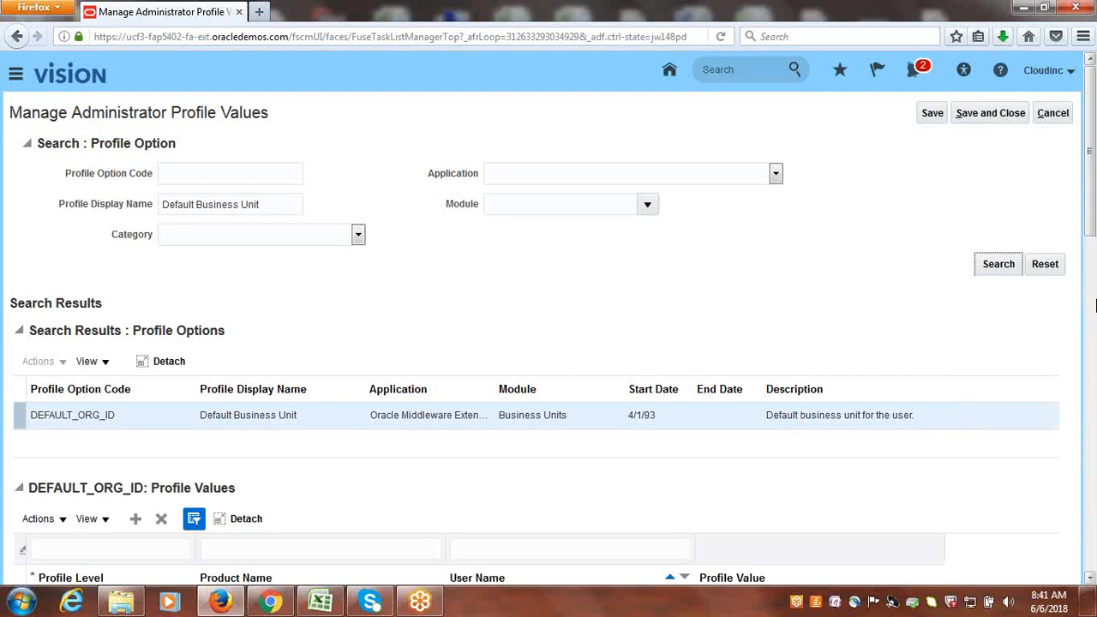
scroll(1092, 203, down, 5)
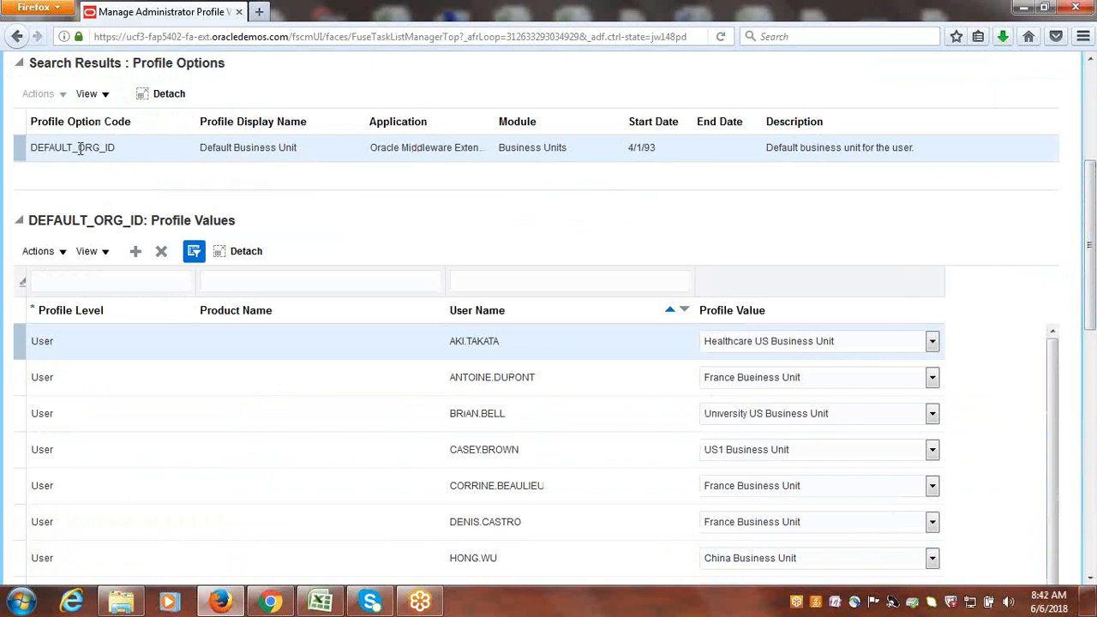
drag(80, 149, 114, 148)
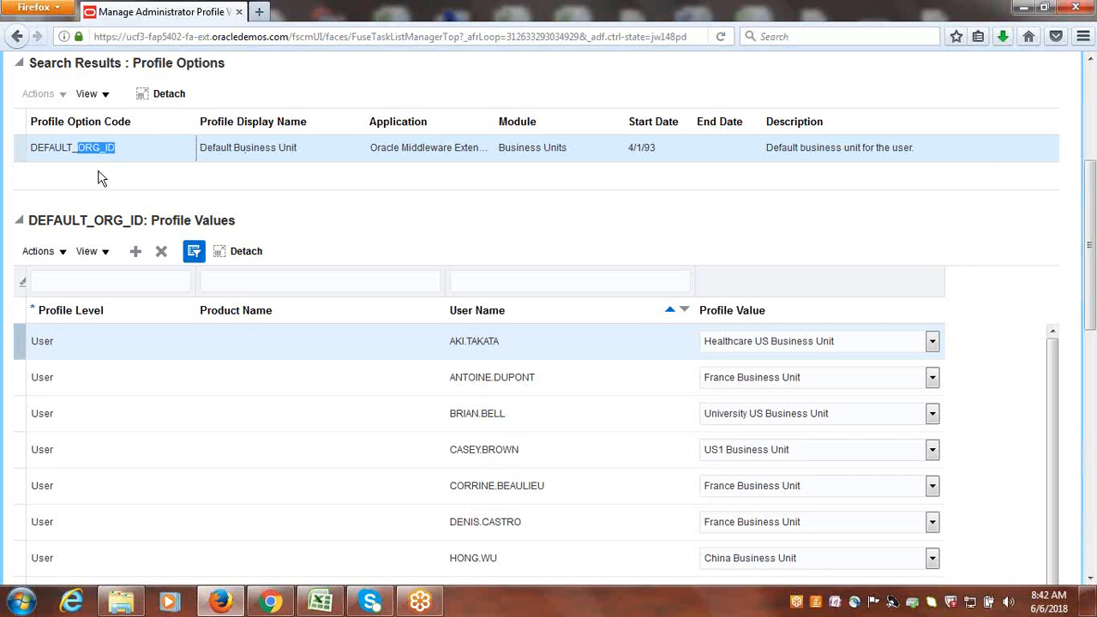
click(287, 177)
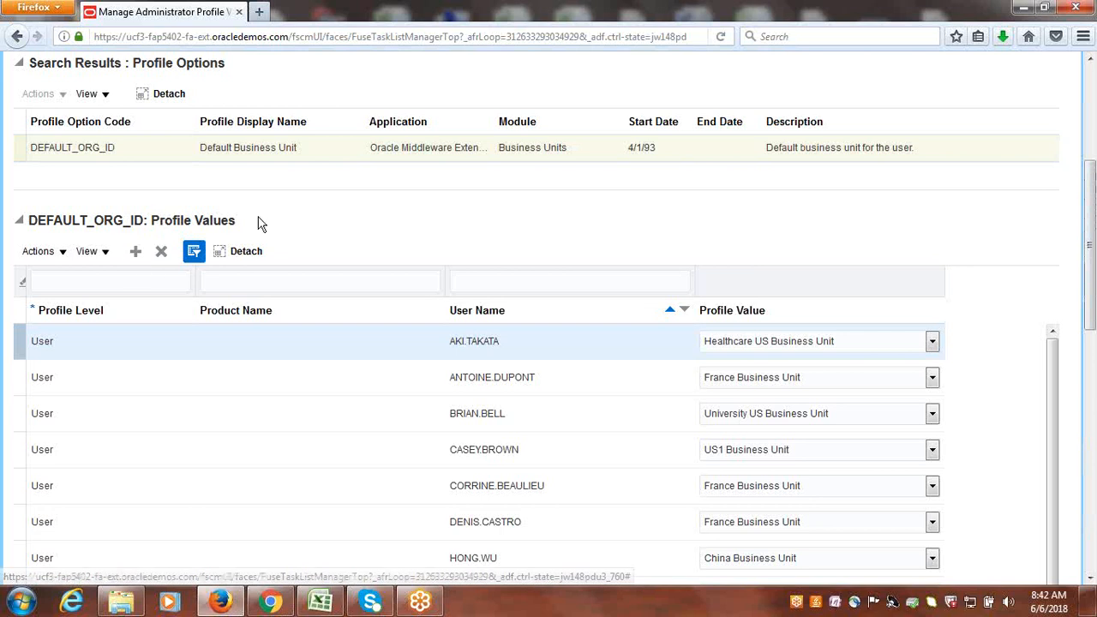
Add a profile value row to DEFAULT_ORG_ID and set its profile level to User.
click(134, 253)
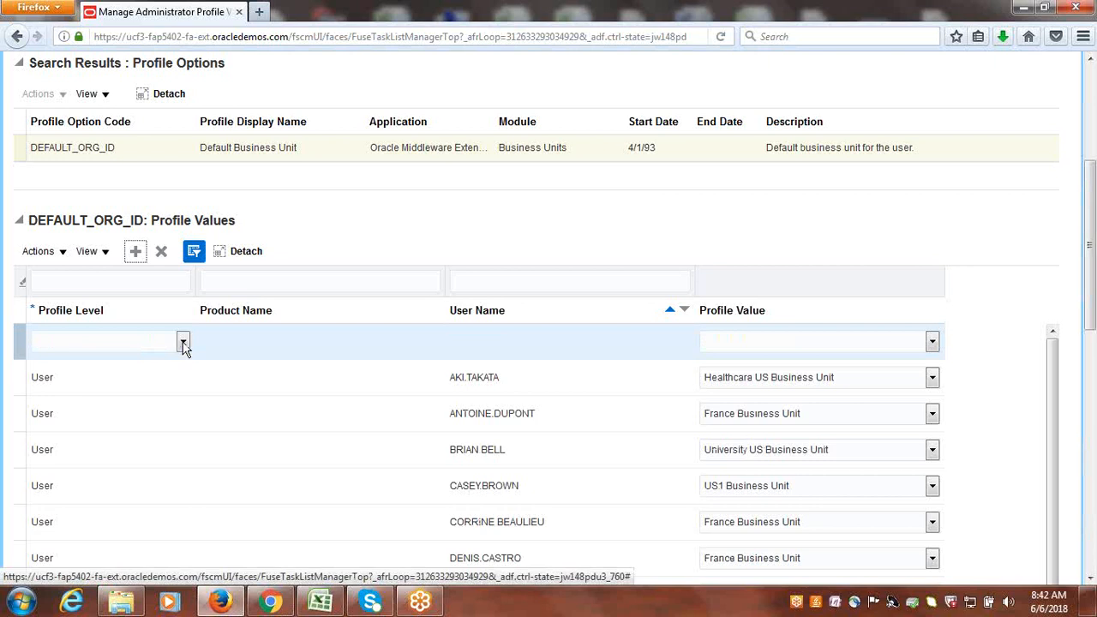
click(183, 343)
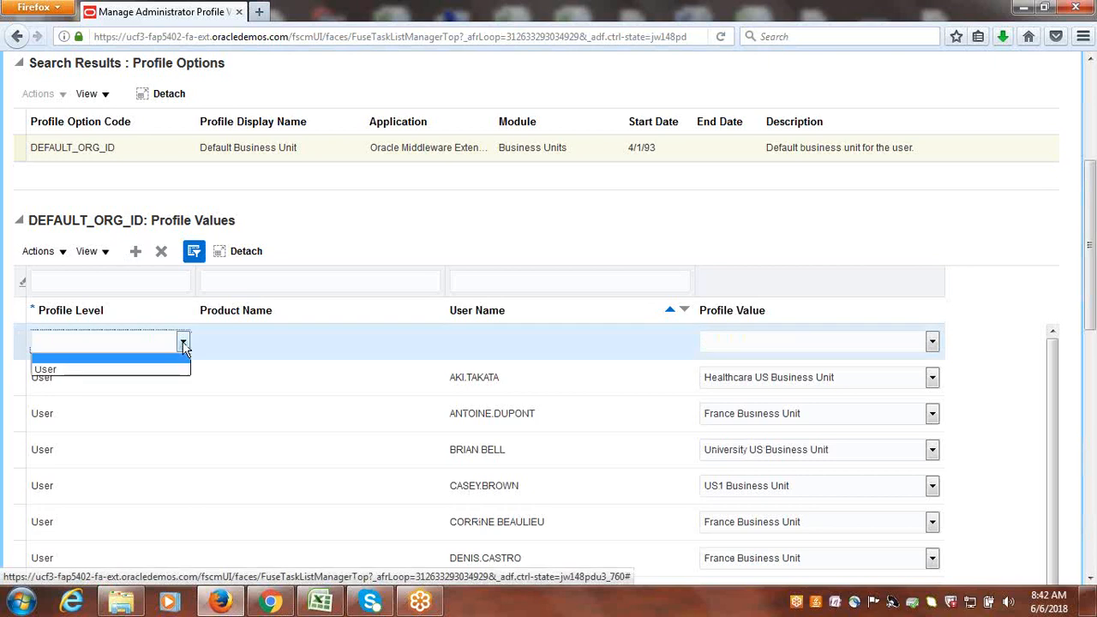
click(74, 369)
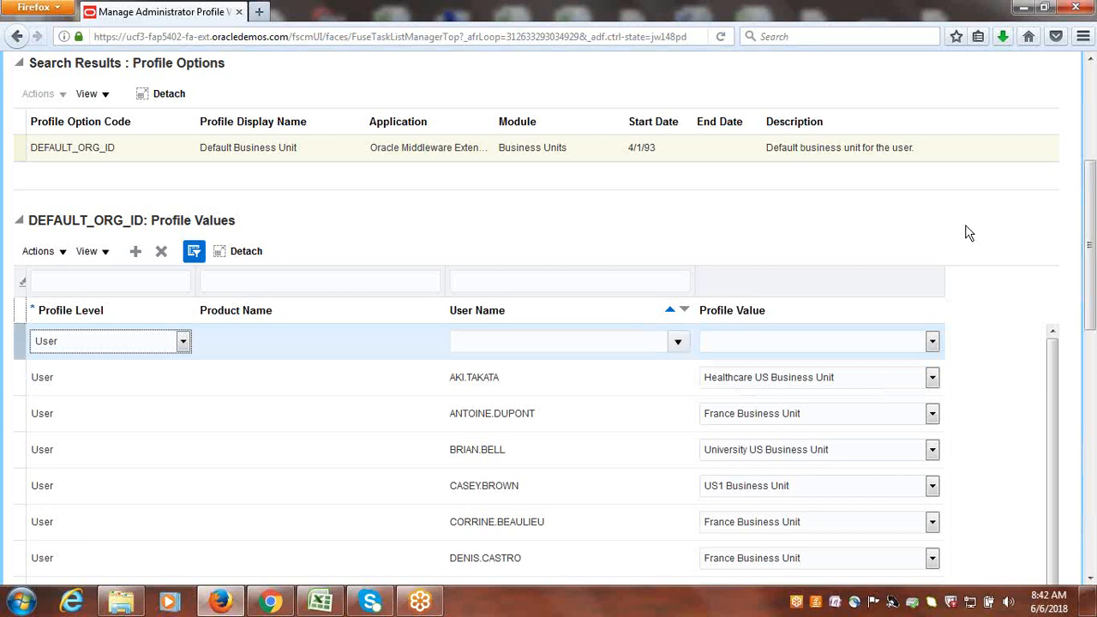
Look up the user name Cloudinc and assign CLOUDINC to the new profile value row.
click(677, 344)
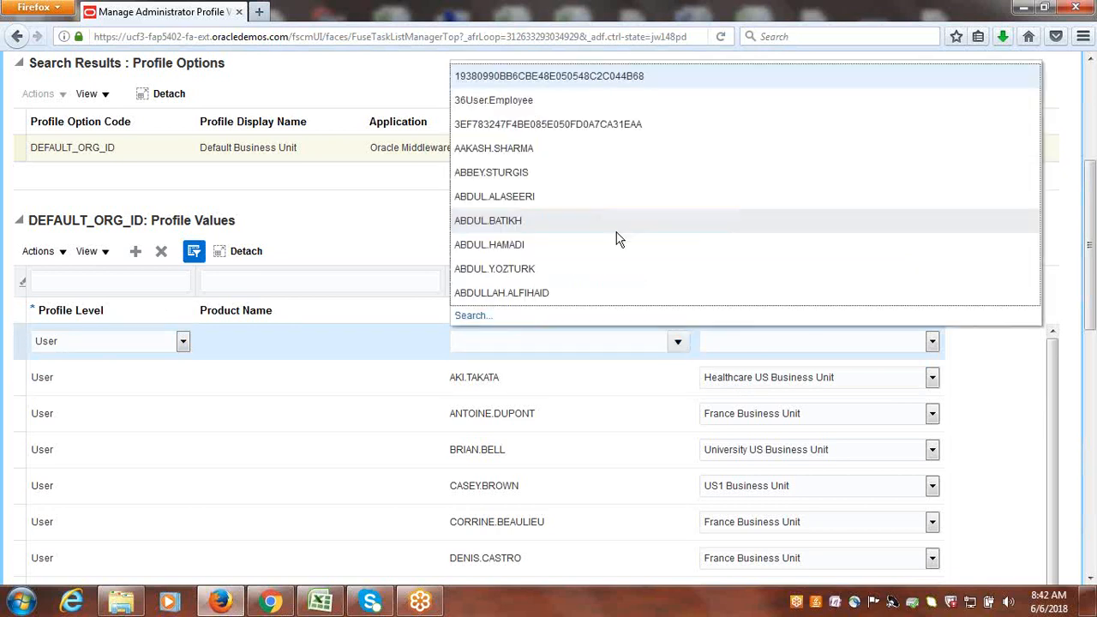
click(480, 317)
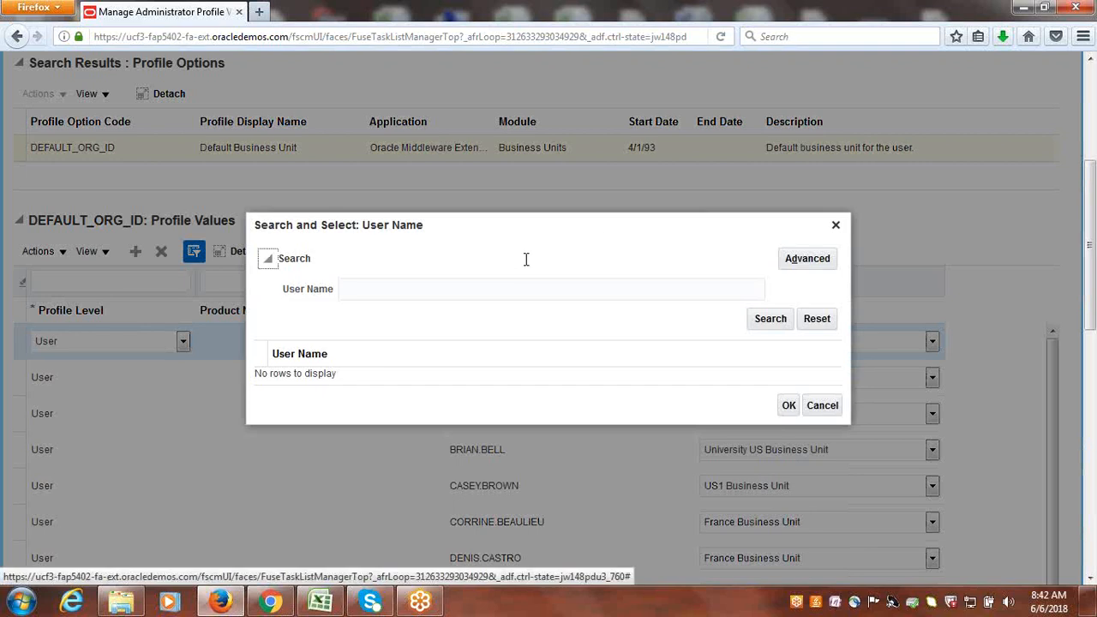
text(Clou)
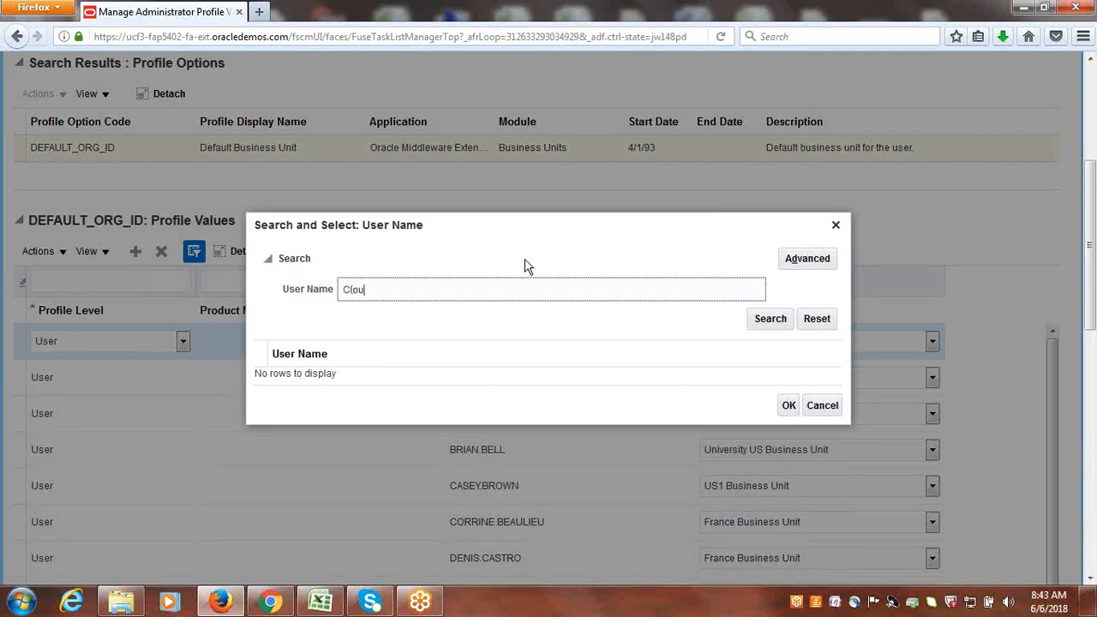
text(dinc)
click(770, 321)
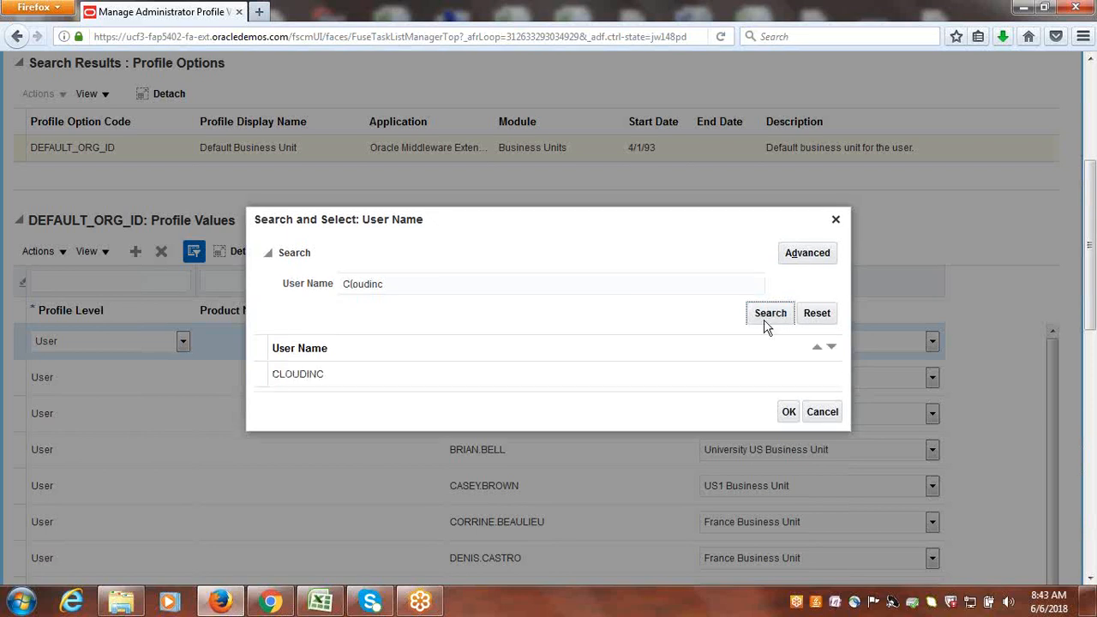
click(283, 374)
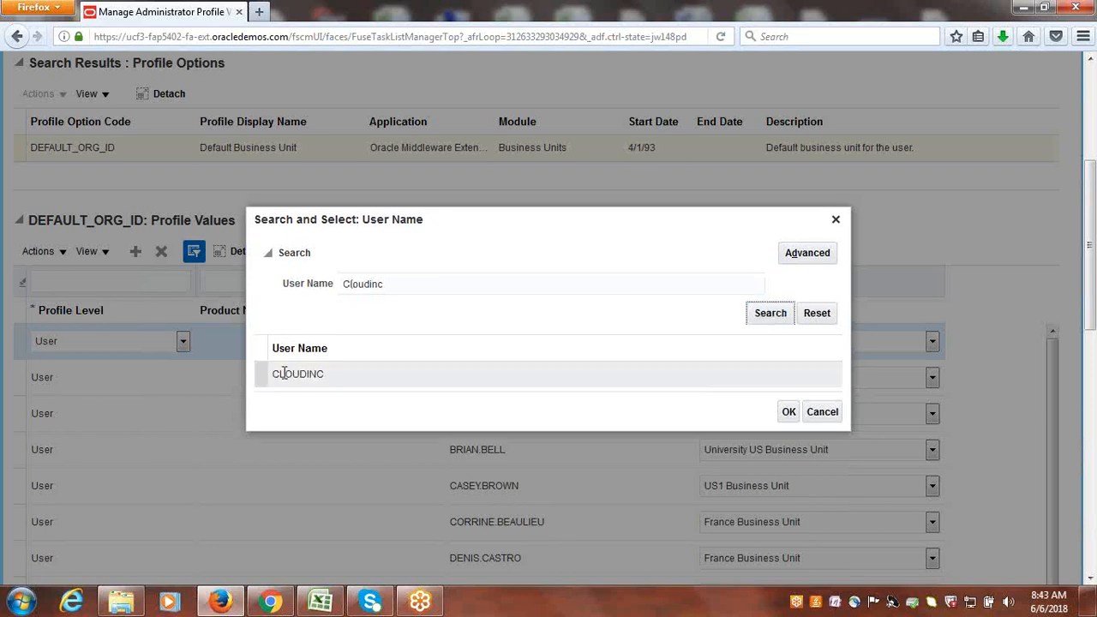
click(789, 412)
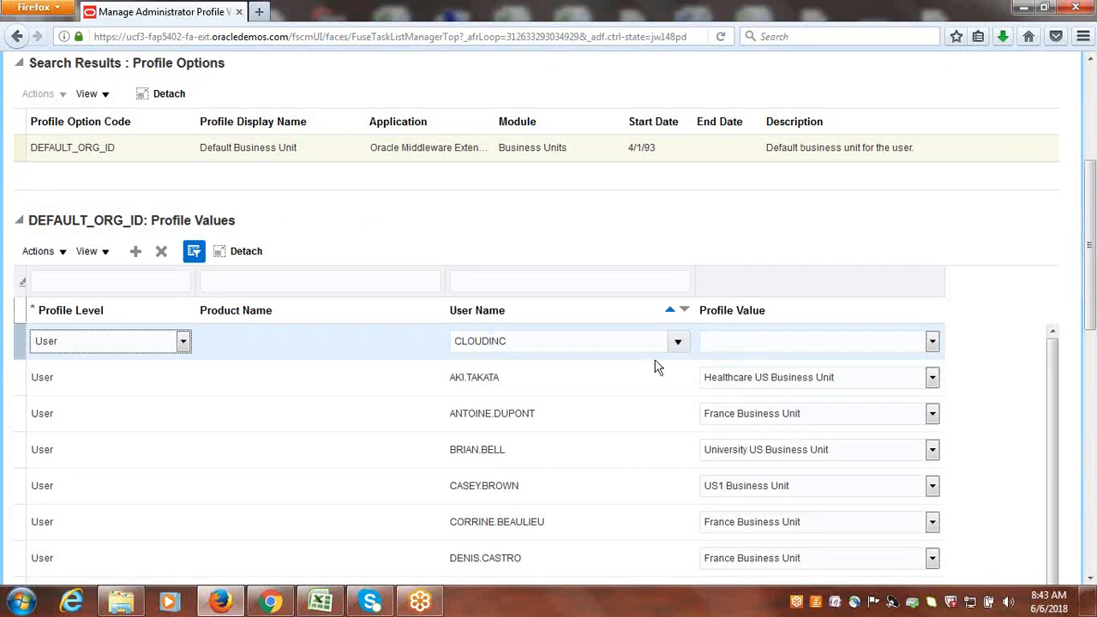
Set the profile value of the CLOUDINC user row to Cloudinc US Business Unit.
click(933, 342)
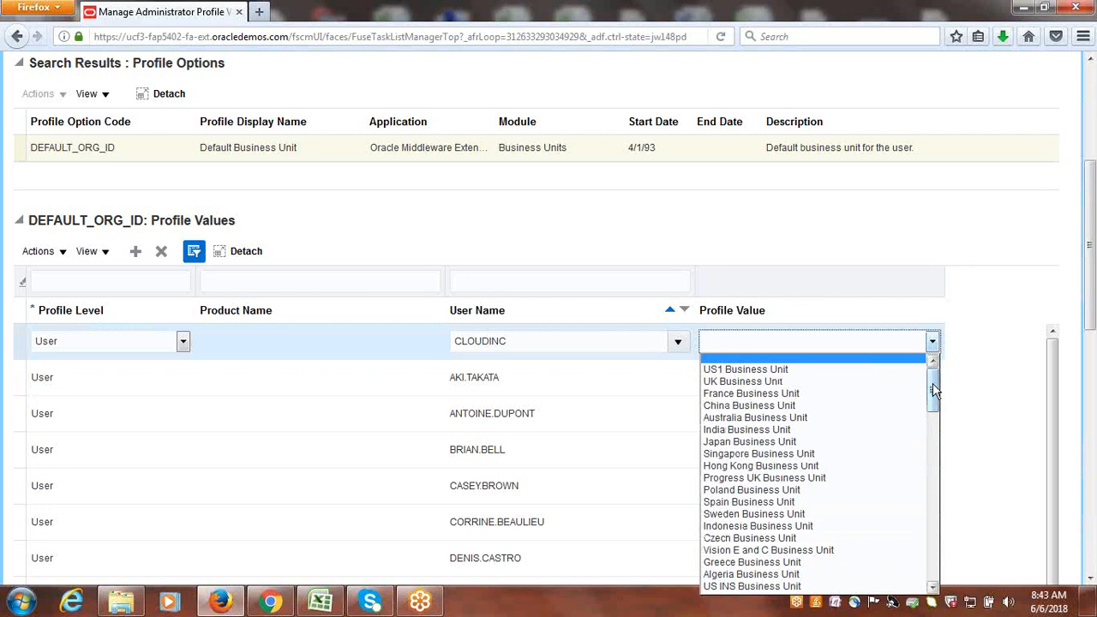
drag(933, 384, 933, 394)
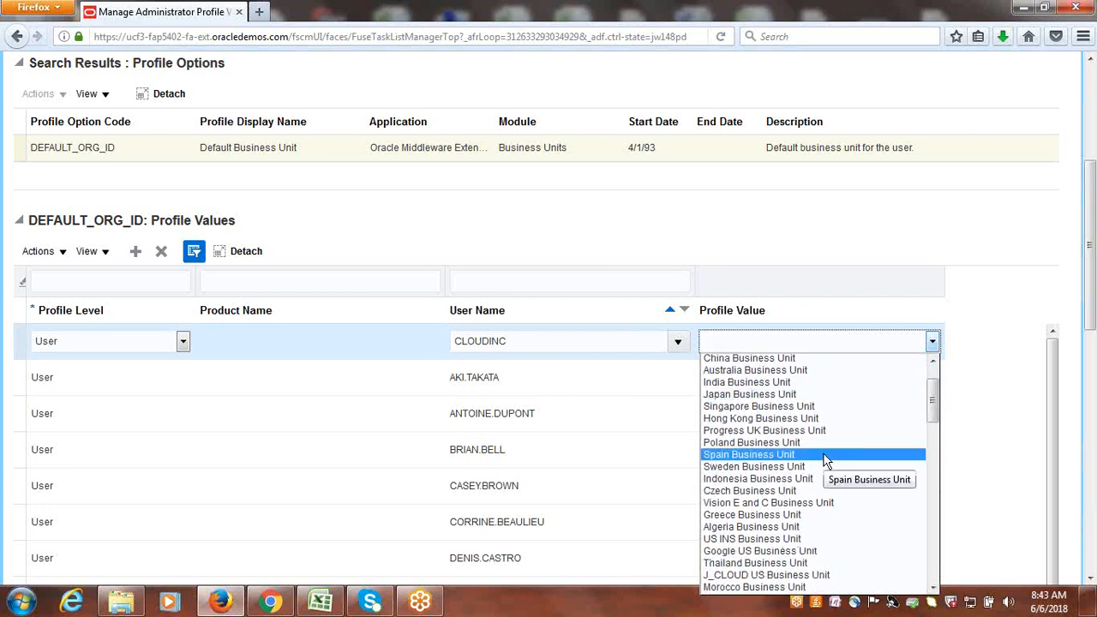
key(c)
key(c)
key(c)
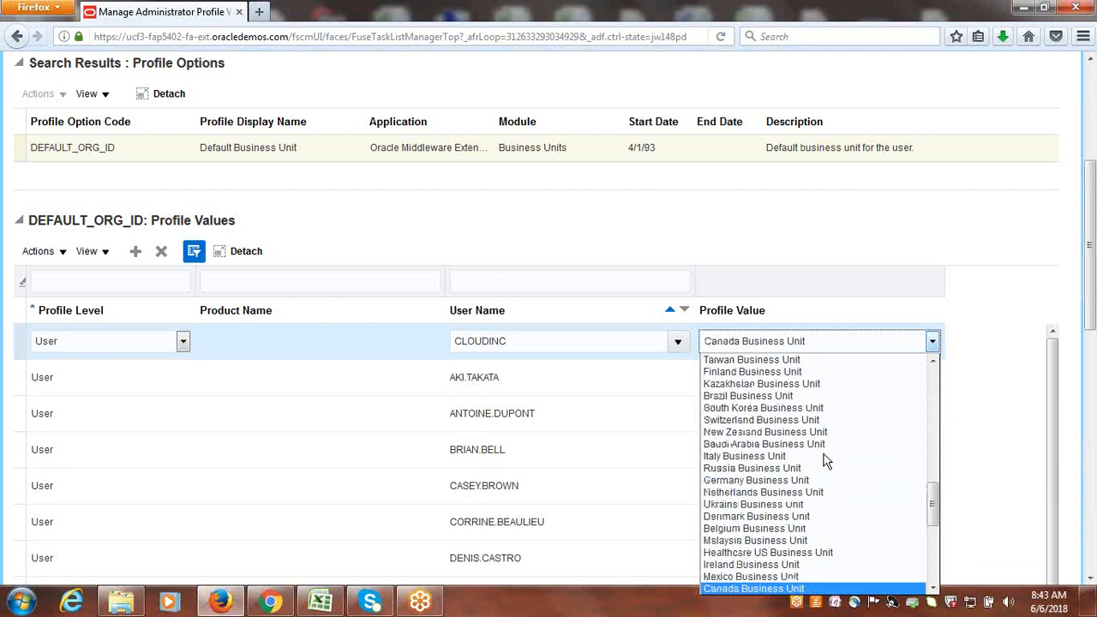
key(c)
key(c)
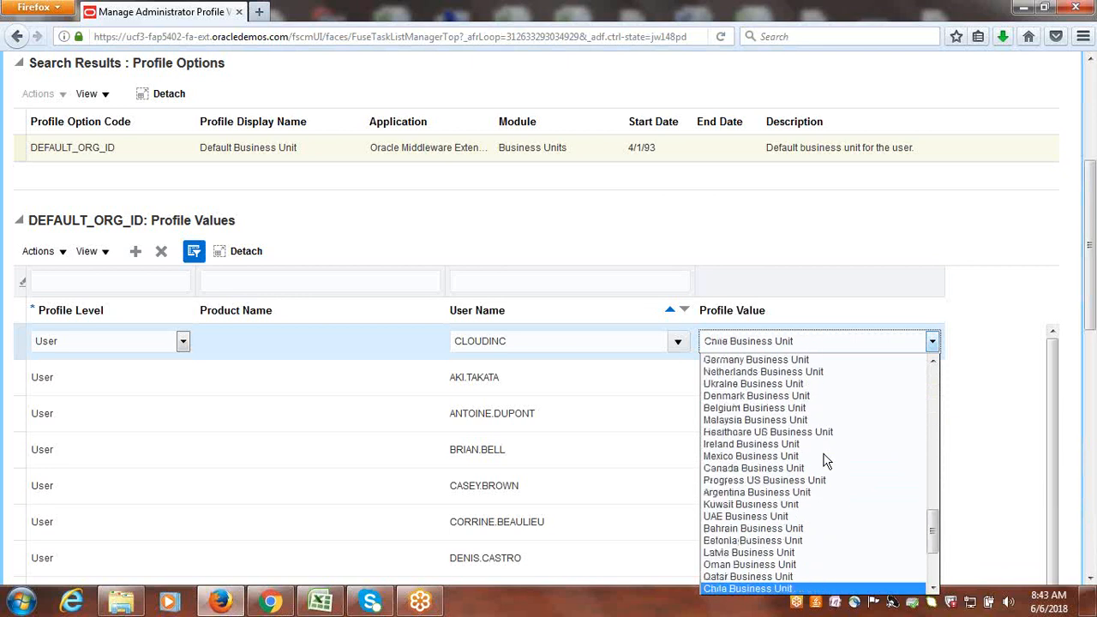
key(c)
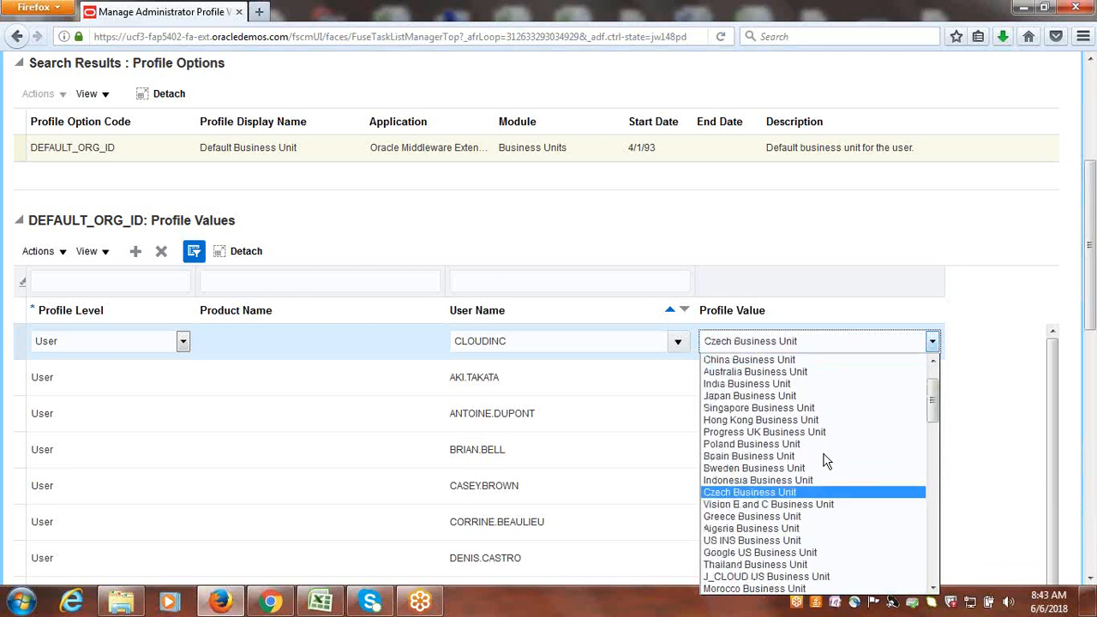
key(c)
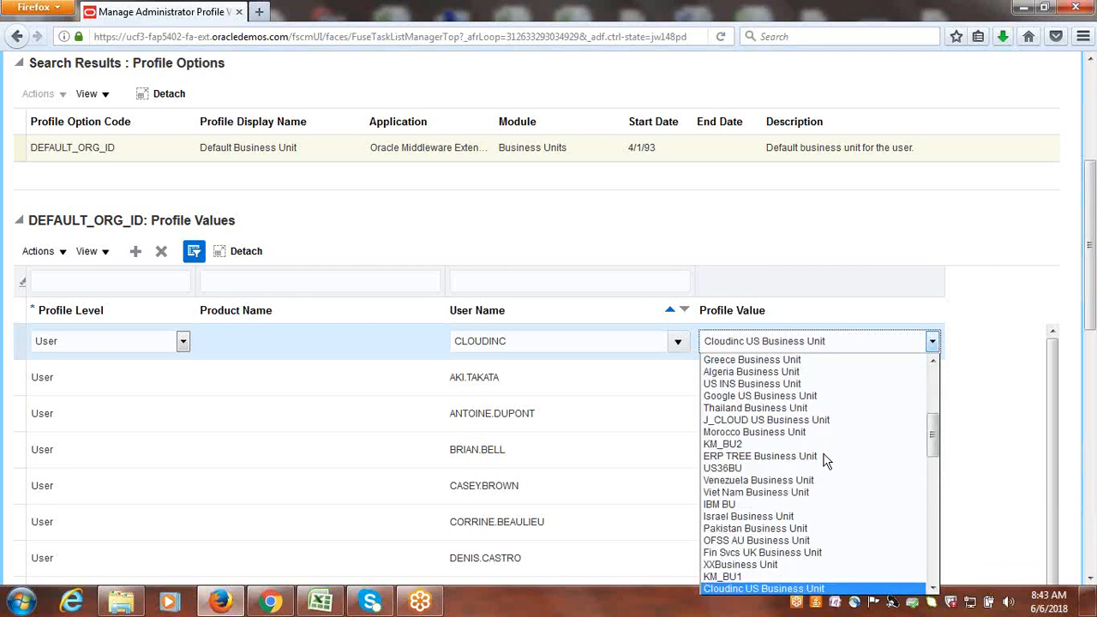
click(757, 589)
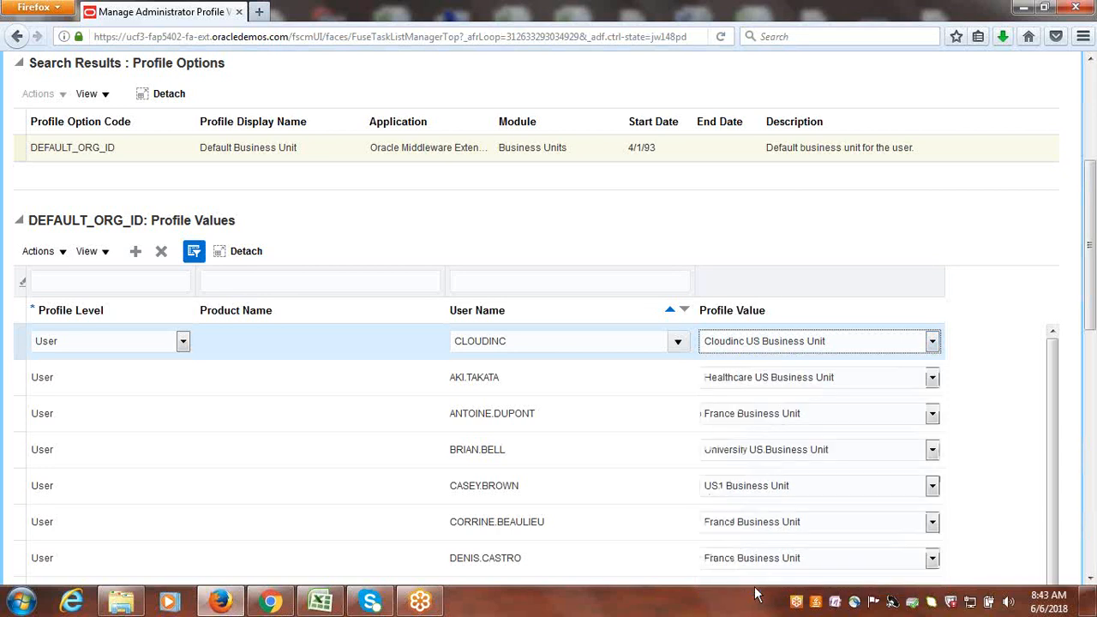
click(935, 218)
Save and close the administrator profile values, and finish the setup task search.
drag(1092, 250, 1092, 147)
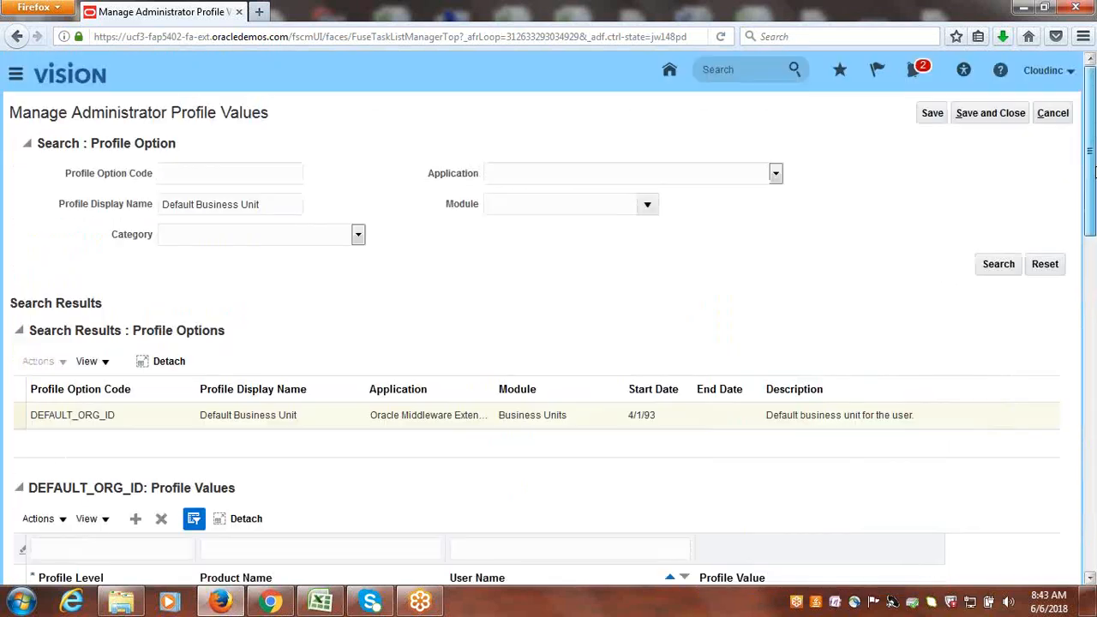
click(999, 117)
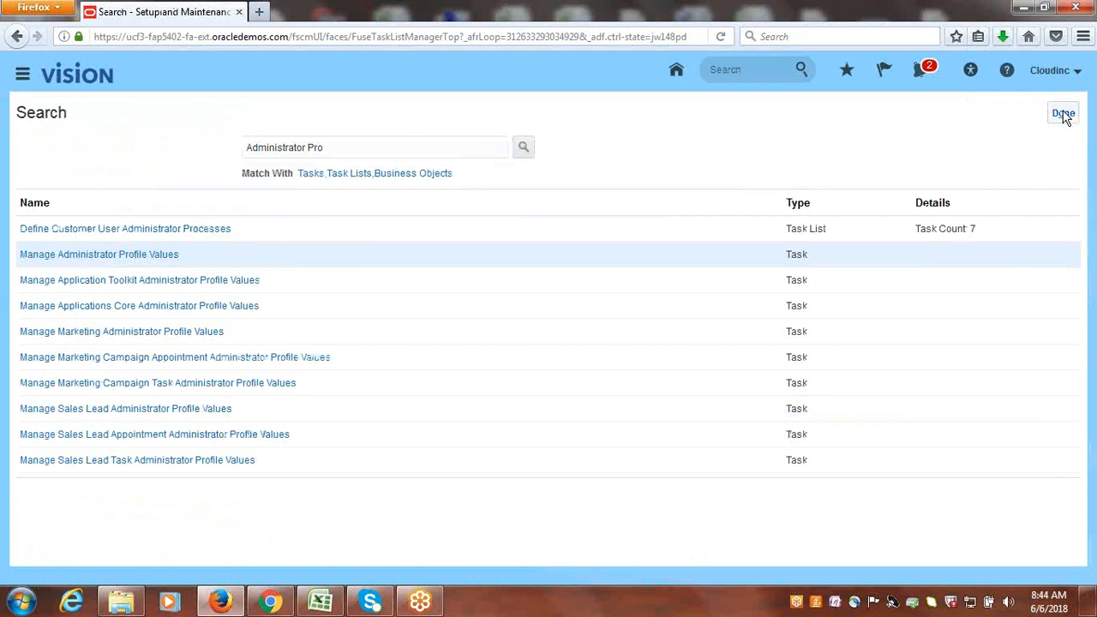
click(1063, 113)
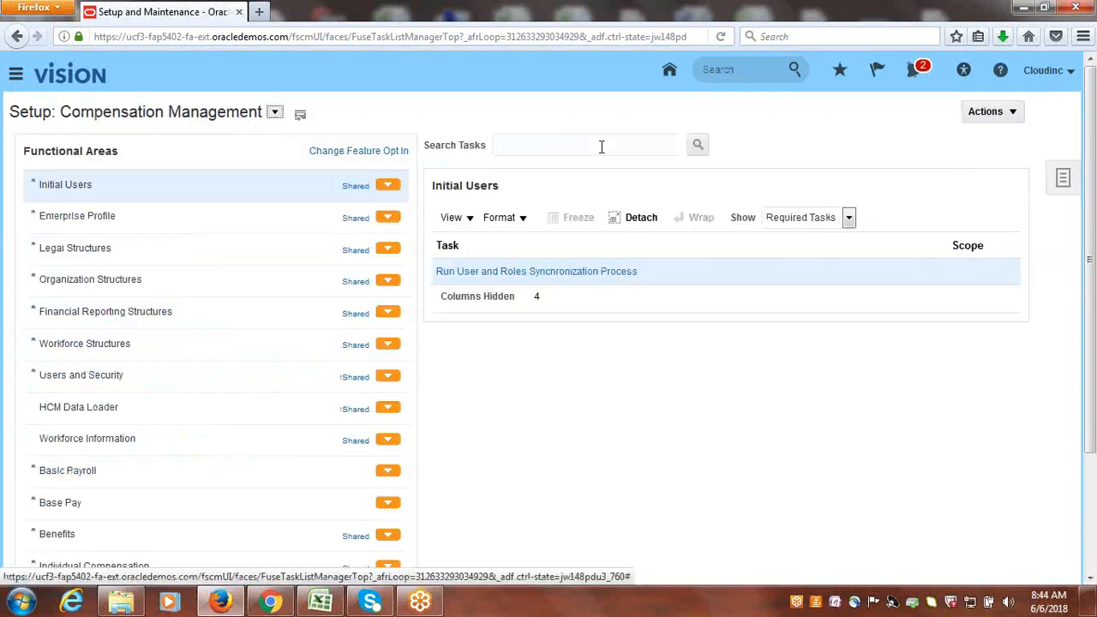
Sign out of the Cloudinc session and confirm the single sign-off.
click(1048, 74)
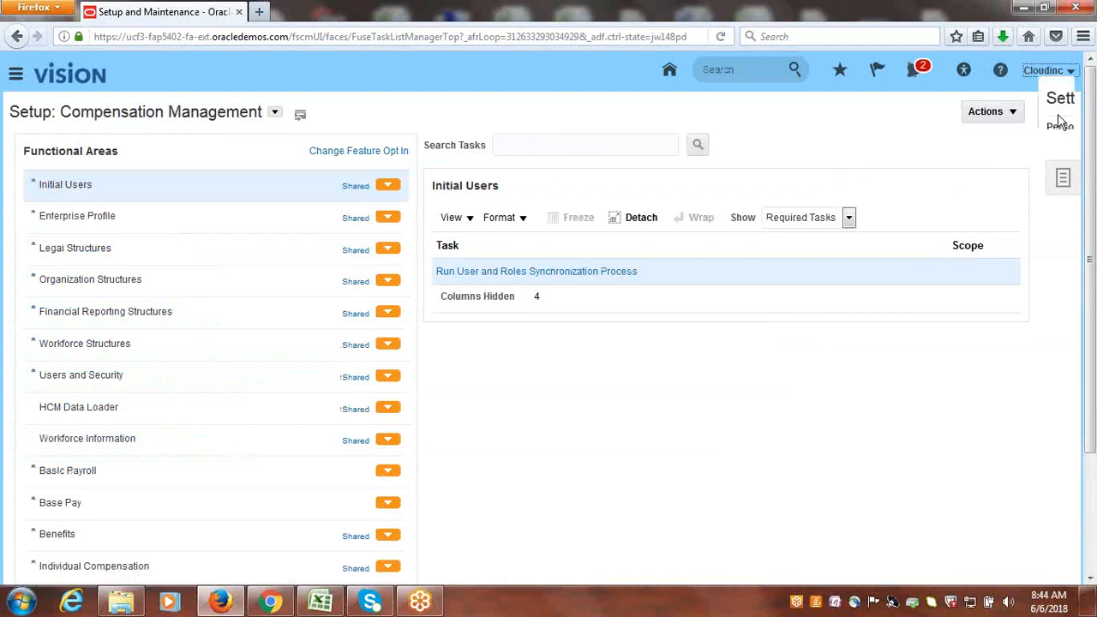
click(1045, 100)
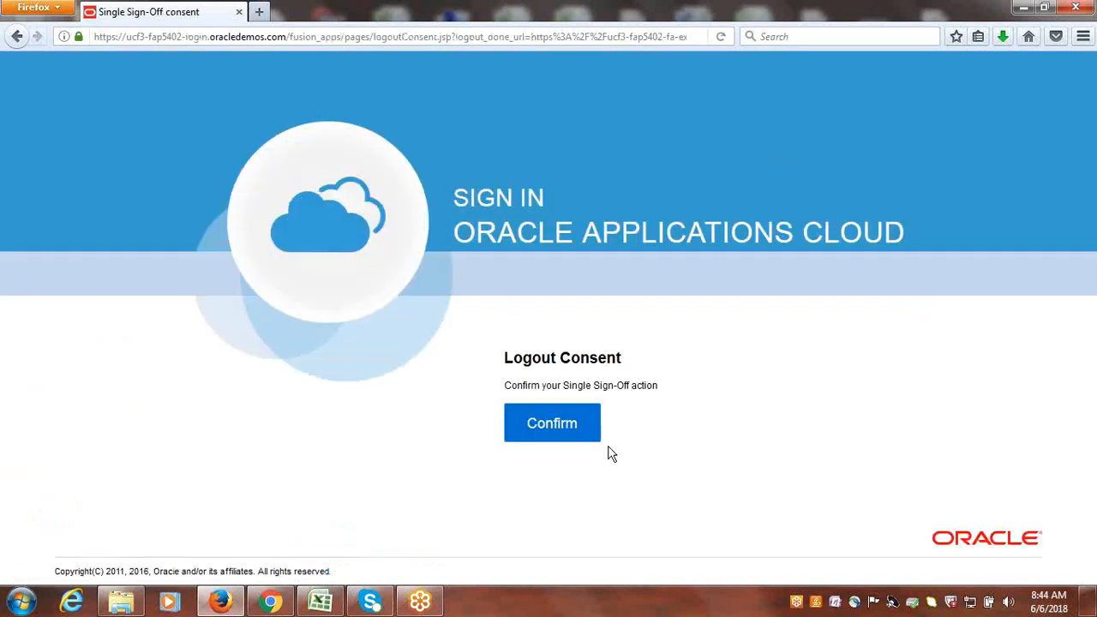
click(577, 433)
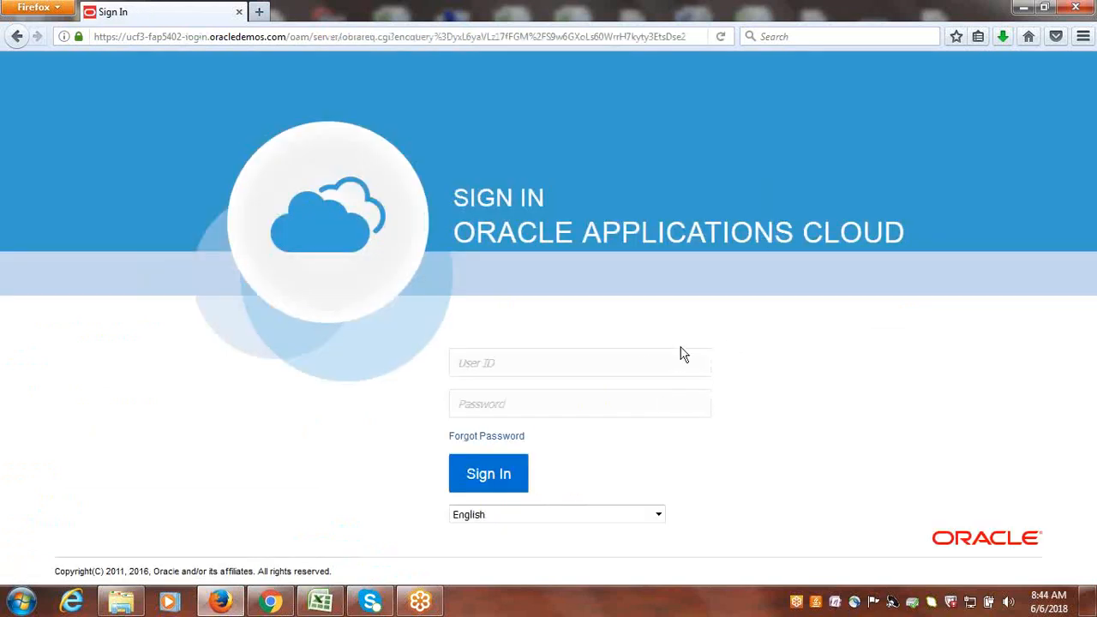
Sign back in with the user ID cloudinc and the account password.
click(642, 366)
text(cloudinc)
key(Tab)
text(********)
key(Return)
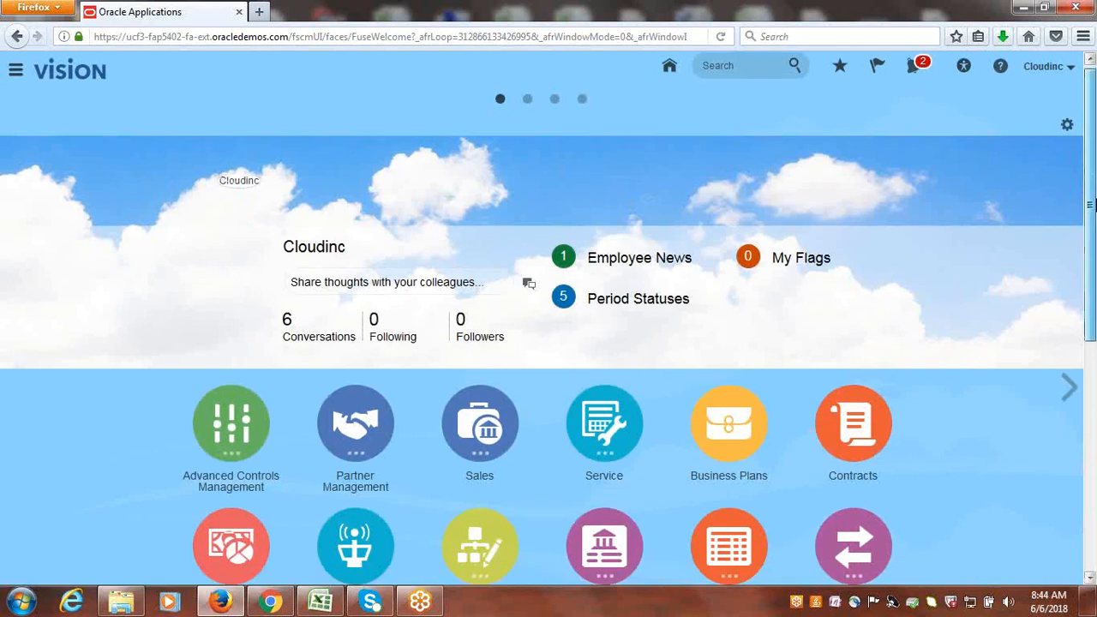
Open the Invoices work area under Payables from the home page.
drag(1091, 204, 1091, 377)
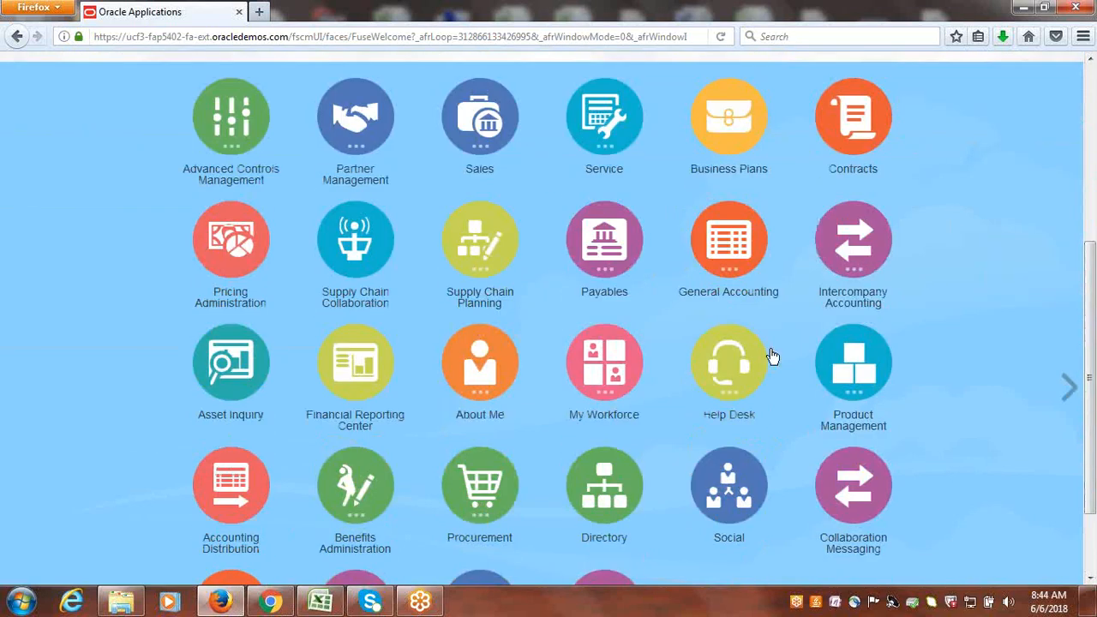
scroll(1072, 322, down, 1)
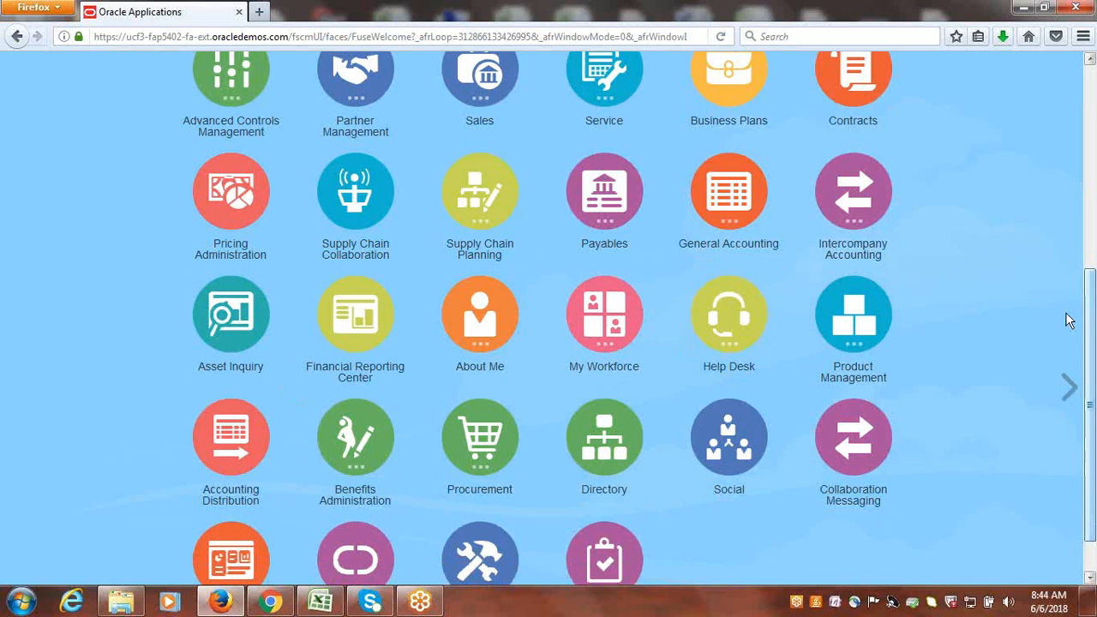
click(611, 197)
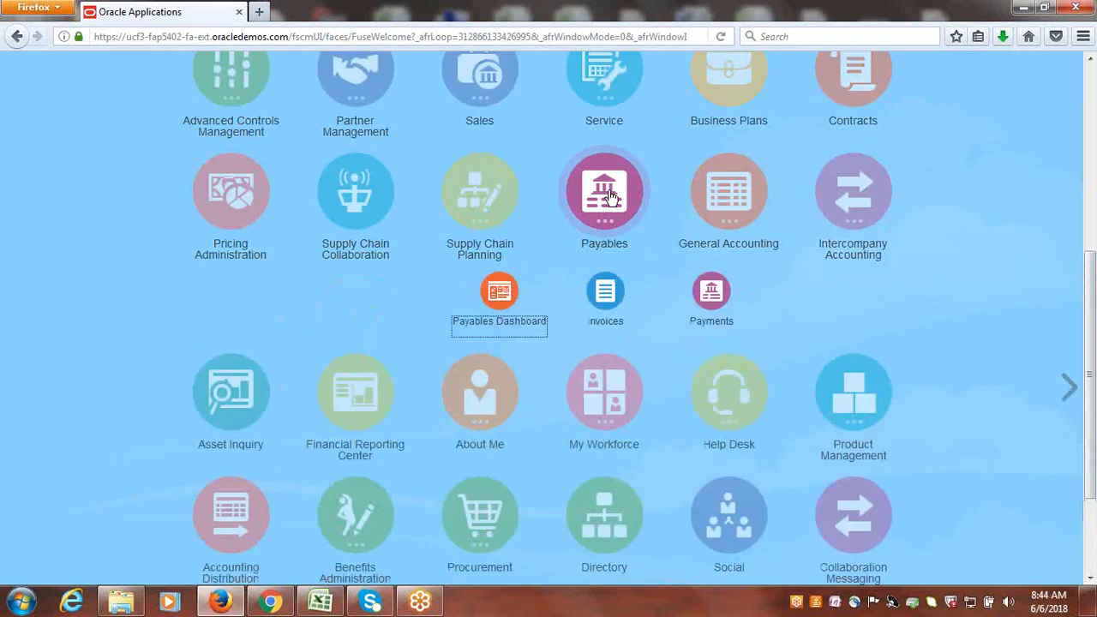
click(607, 298)
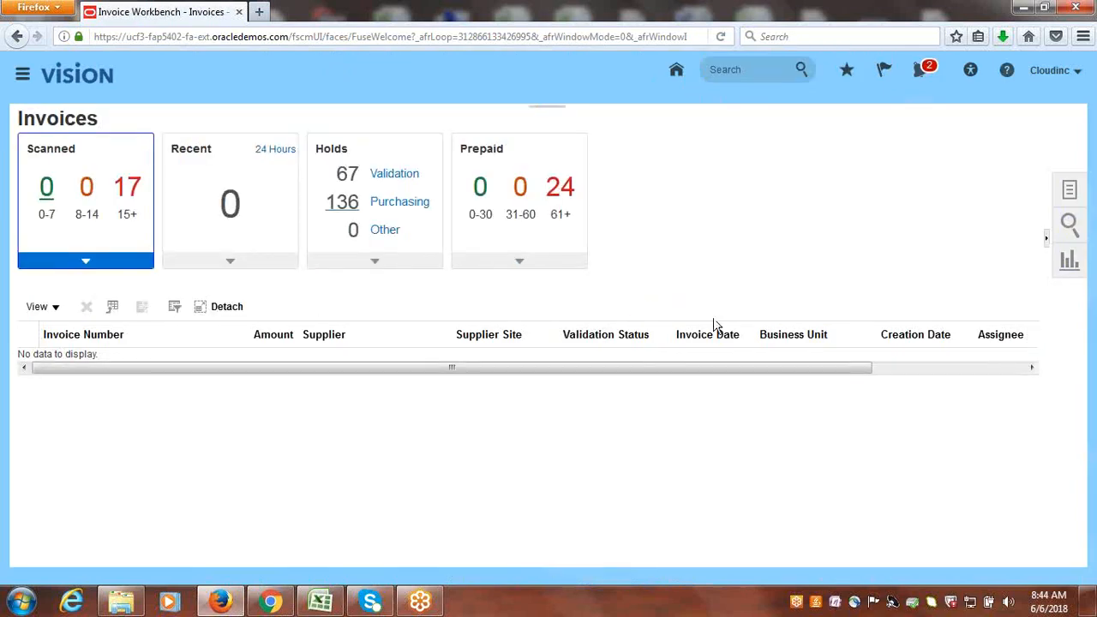
Start creating a new invoice and check the business units available in its header.
click(329, 181)
click(1070, 188)
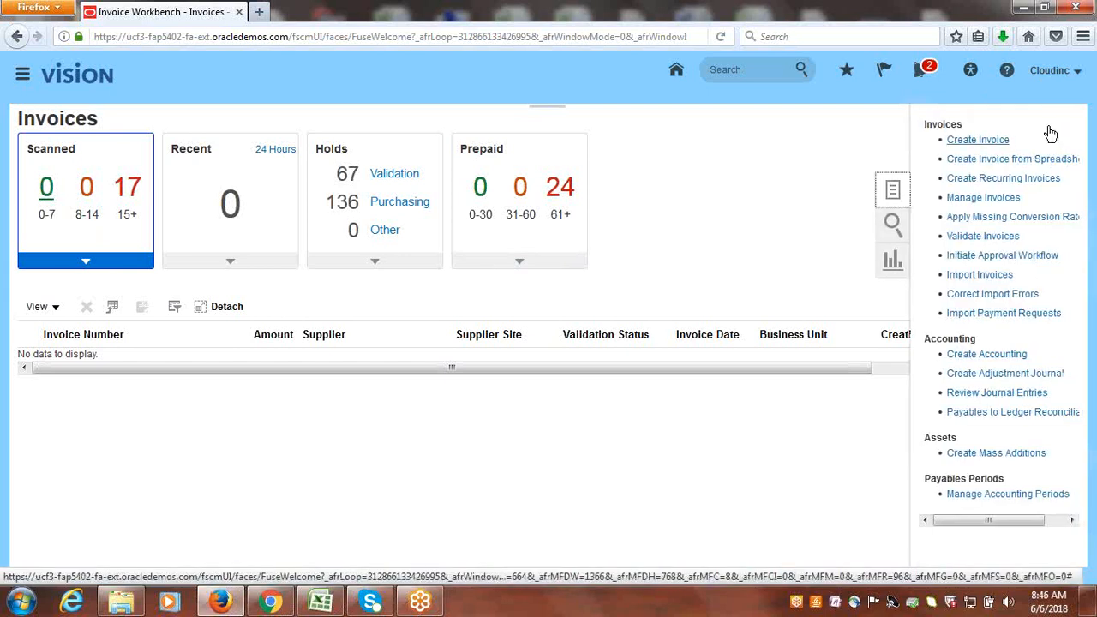
click(984, 140)
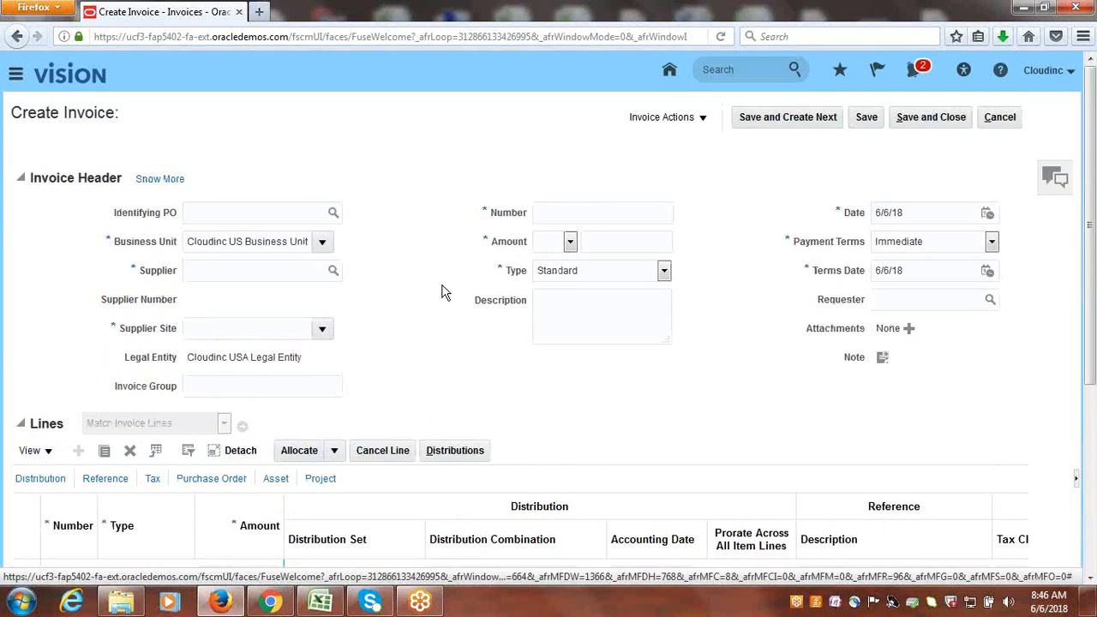
click(323, 242)
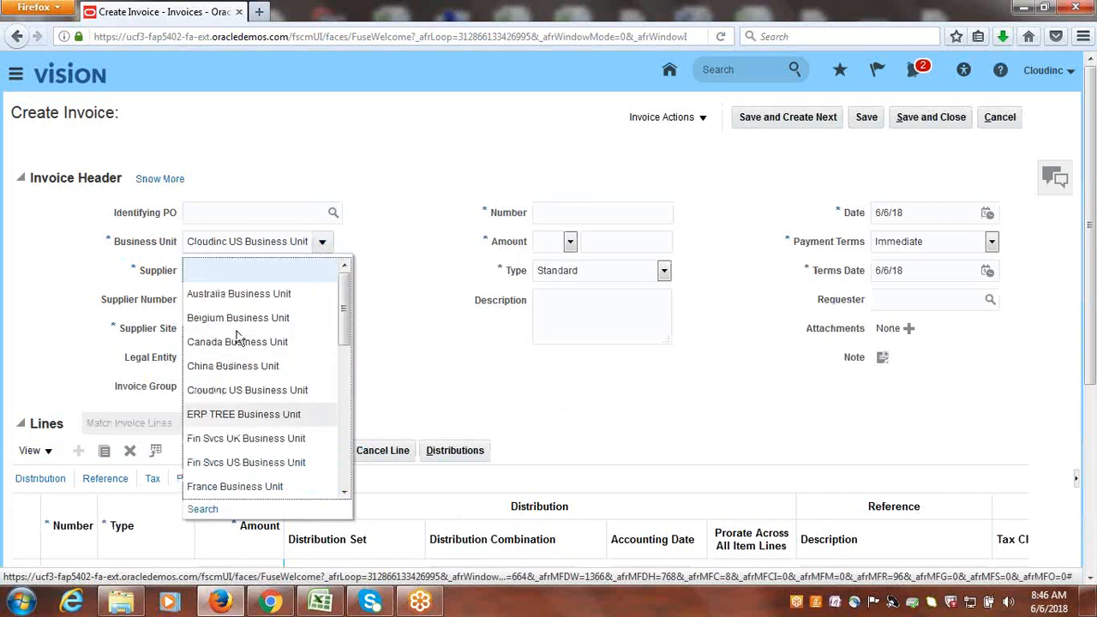
click(424, 206)
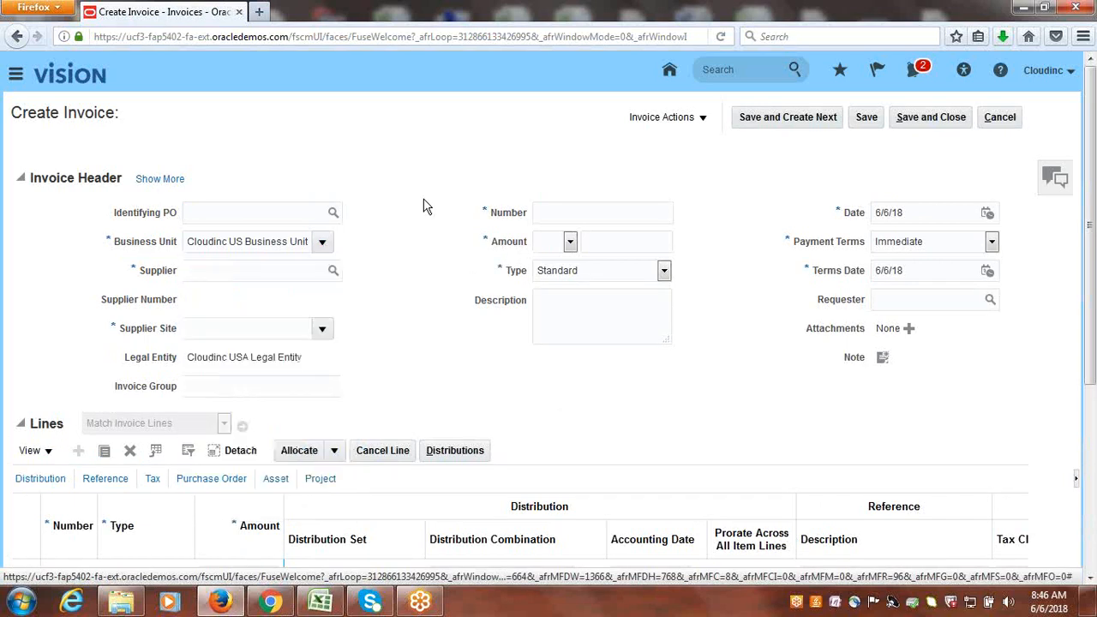
Look up suppliers starting with "Cloudinc" and choose Cloudinc Supplier-1 as the invoice supplier.
click(244, 273)
text(Cloudinc)
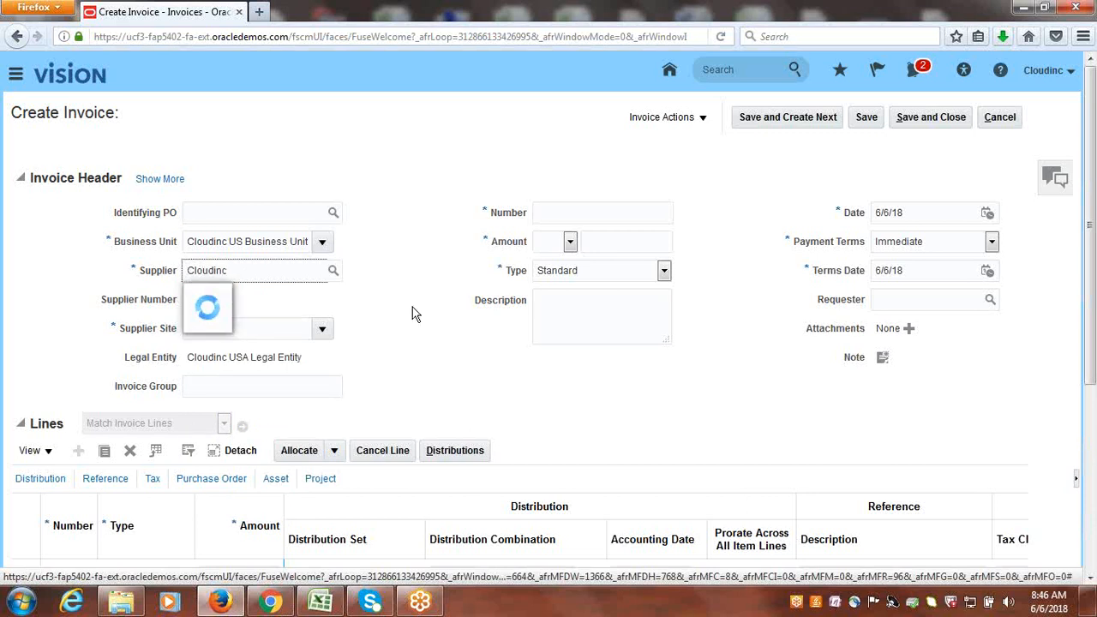
click(226, 298)
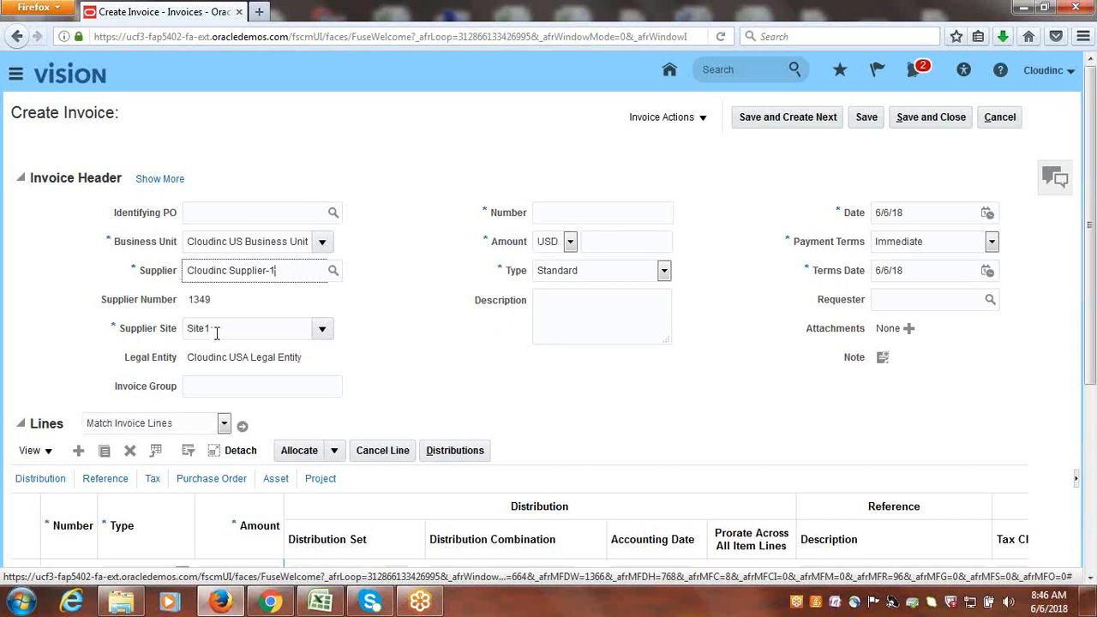
click(216, 333)
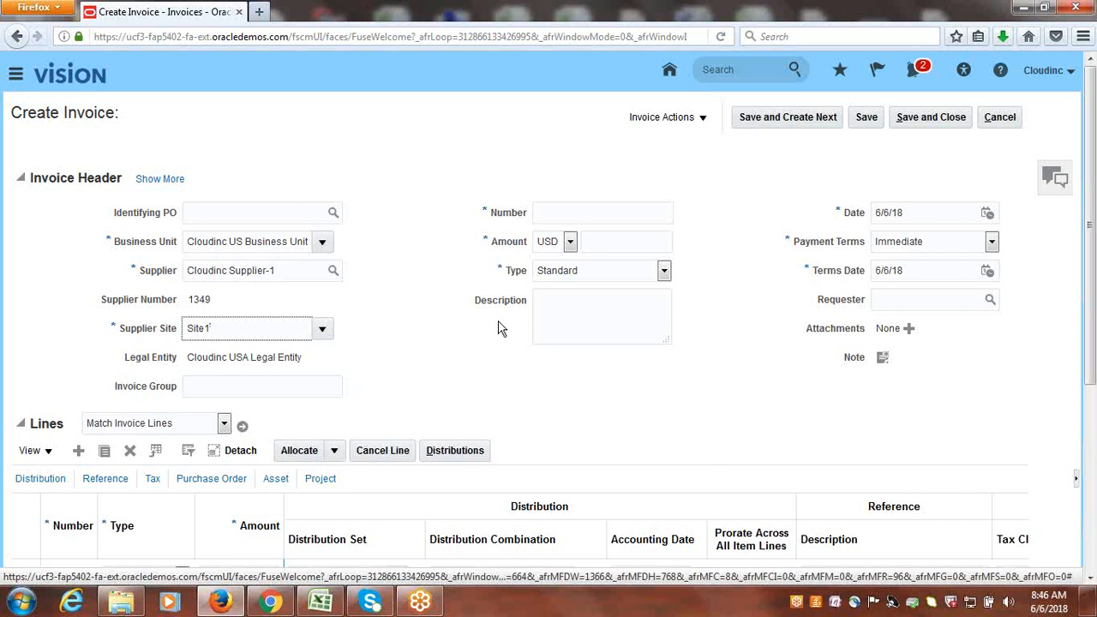
Enter CLOUD1 as the invoice number.
click(578, 213)
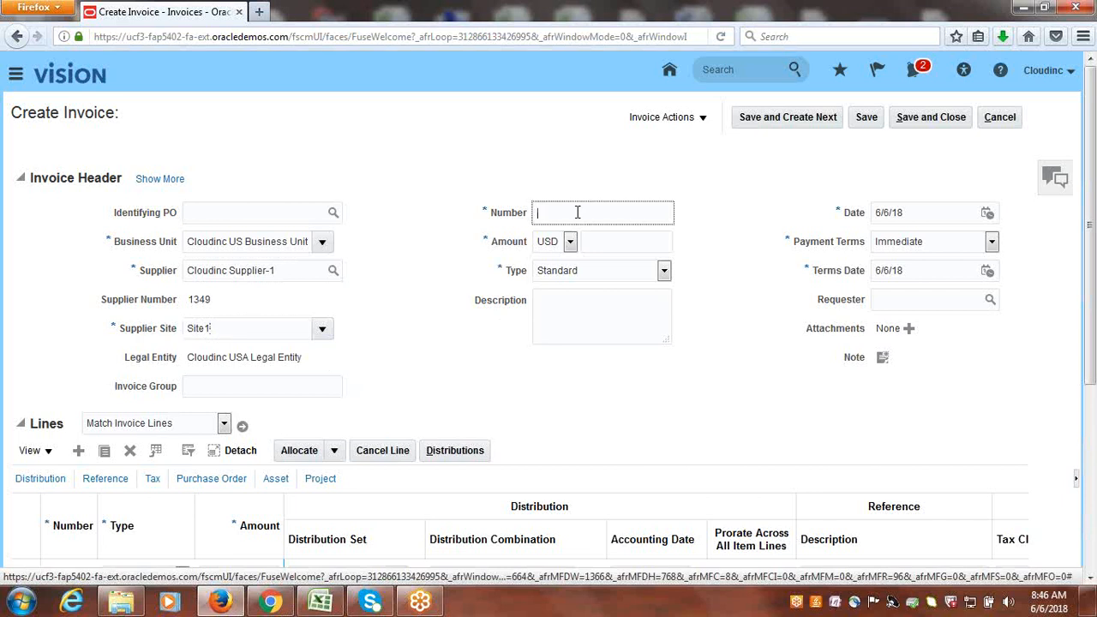
text(CLOUD1)
key(Tab)
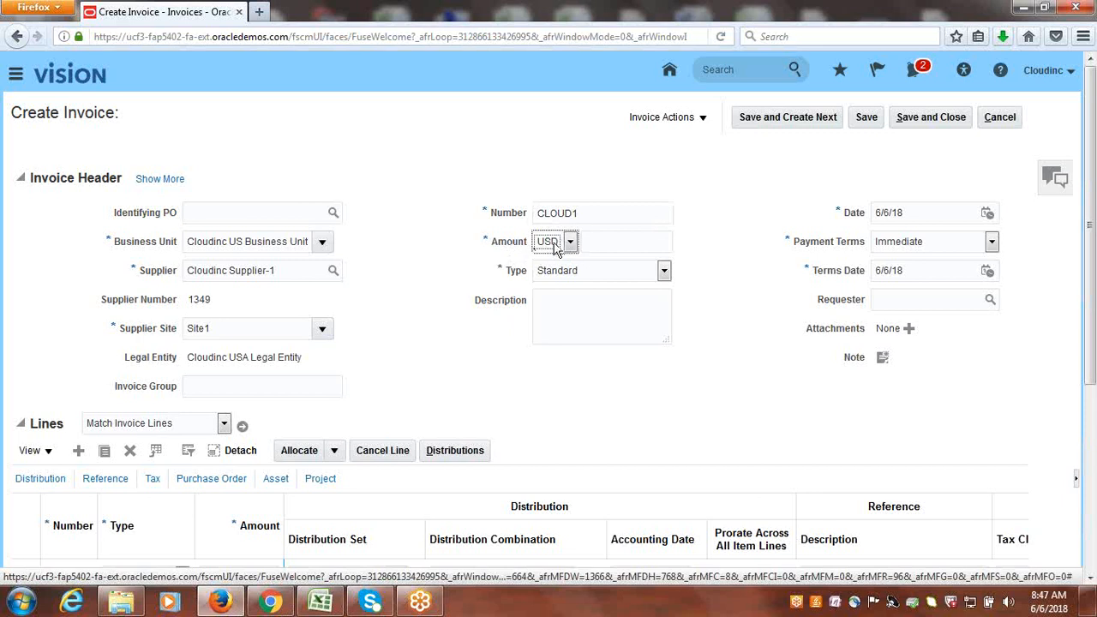
Review the invoice's supplier site and the currencies available for its amount.
click(626, 245)
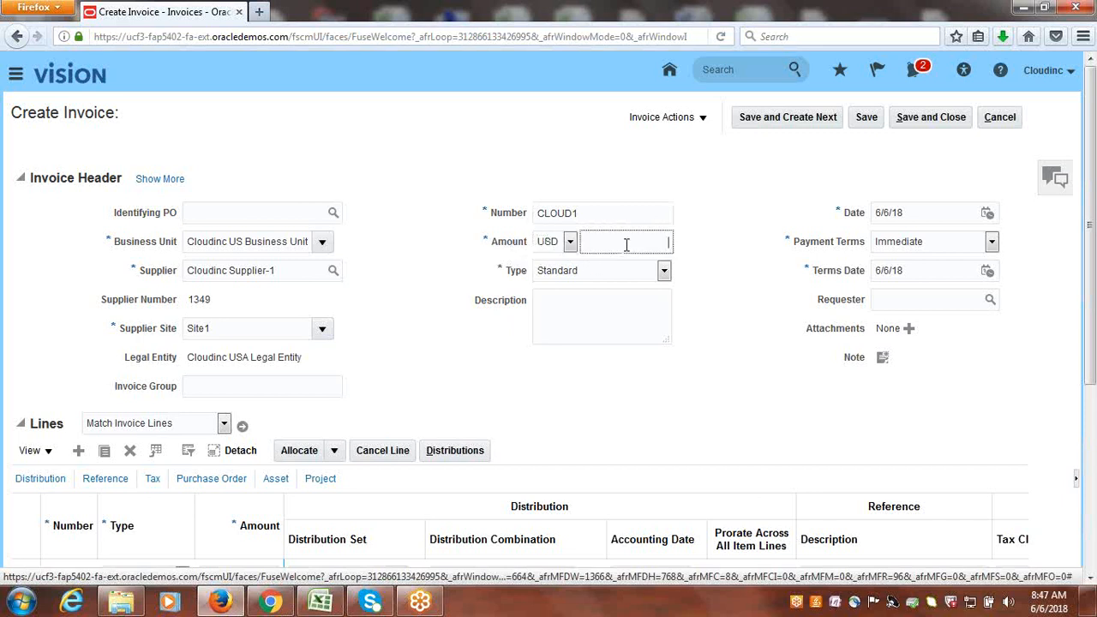
click(433, 248)
drag(214, 329, 180, 329)
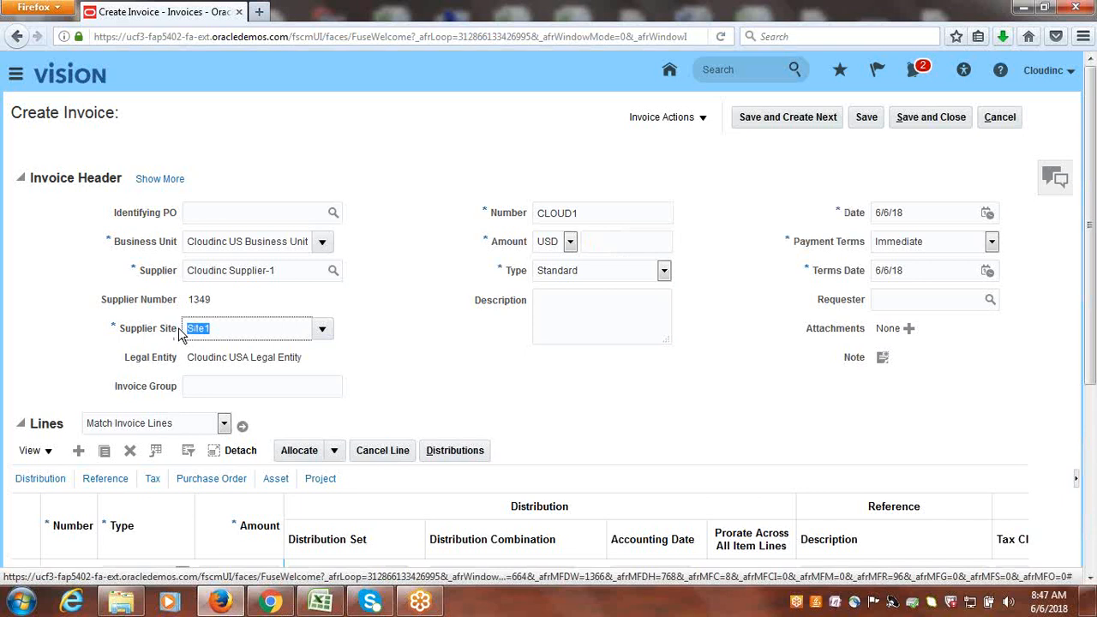
click(410, 313)
click(571, 242)
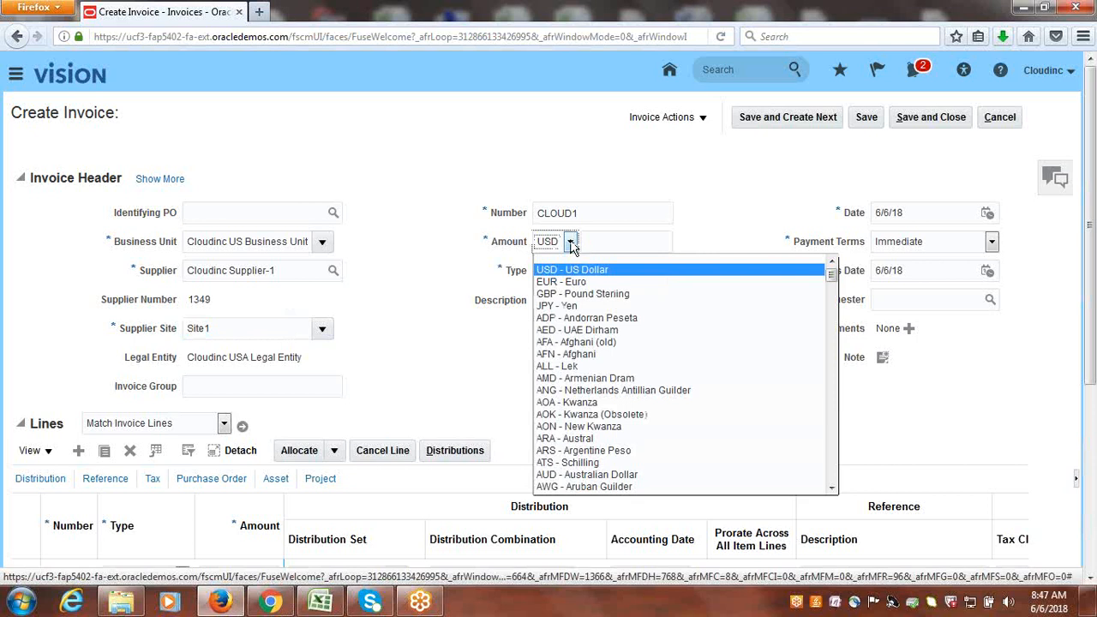
click(417, 277)
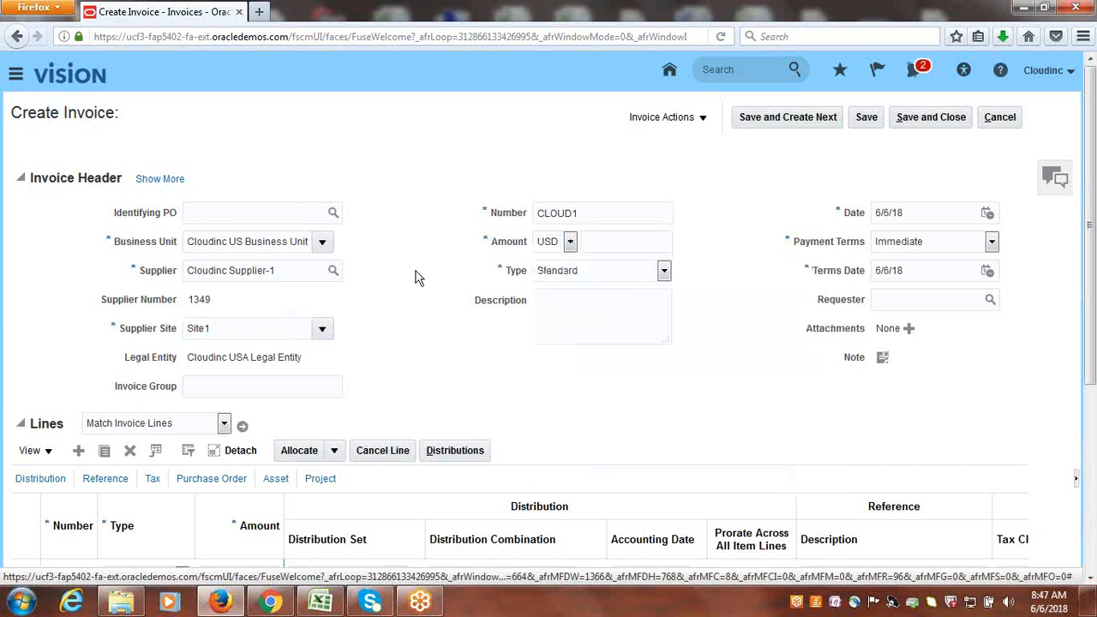
Set the invoice amount to 25,000.00 and review the available invoice types.
click(610, 240)
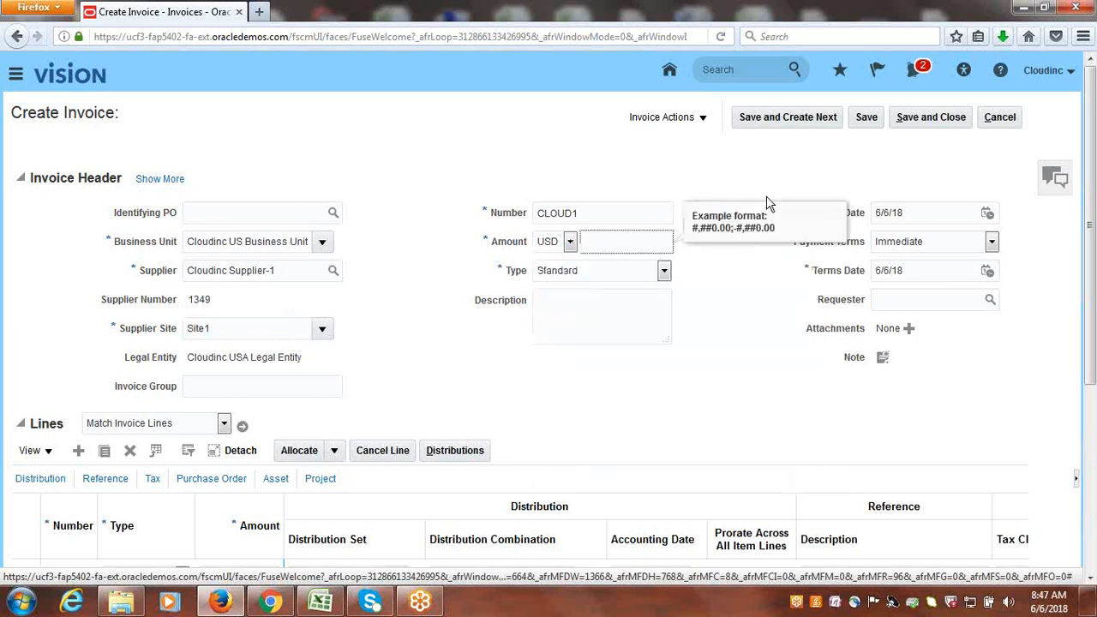
text(25,000)
key(Tab)
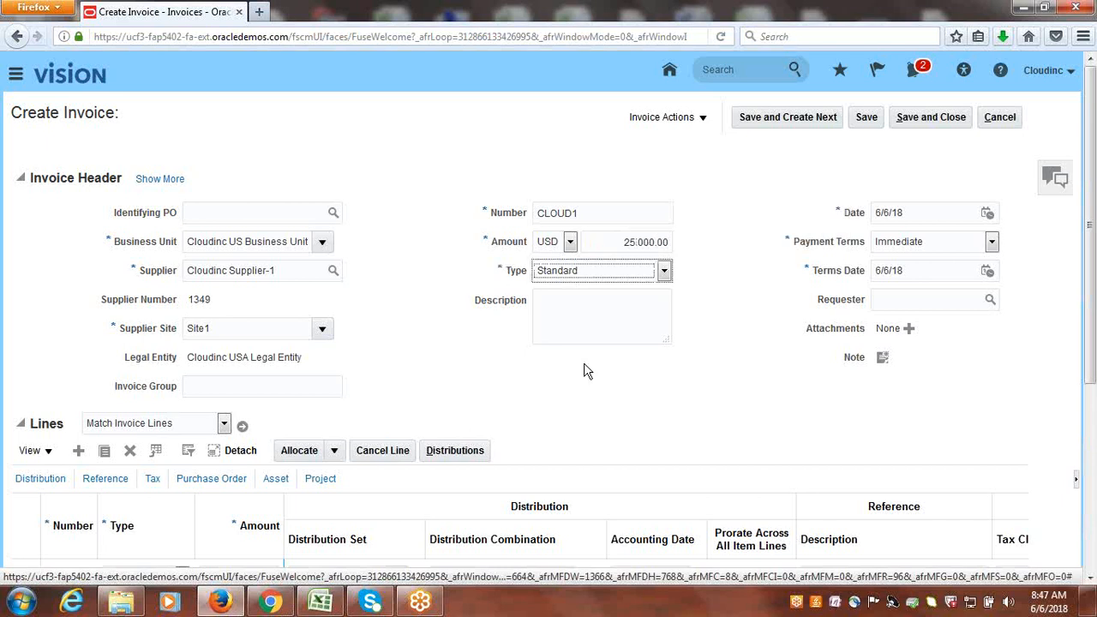
click(665, 272)
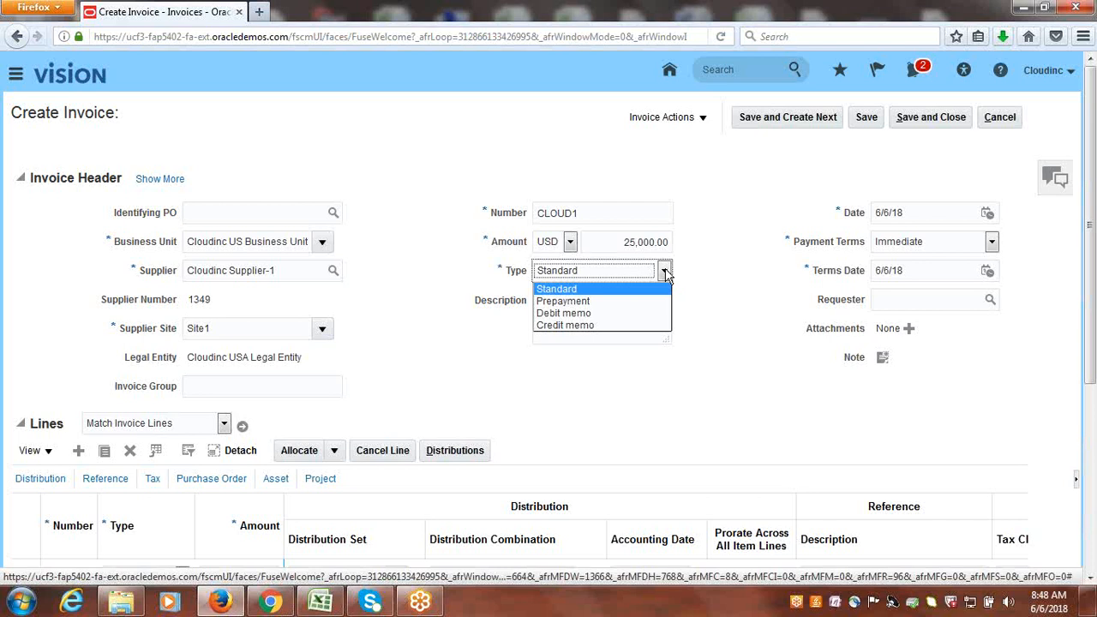
click(719, 313)
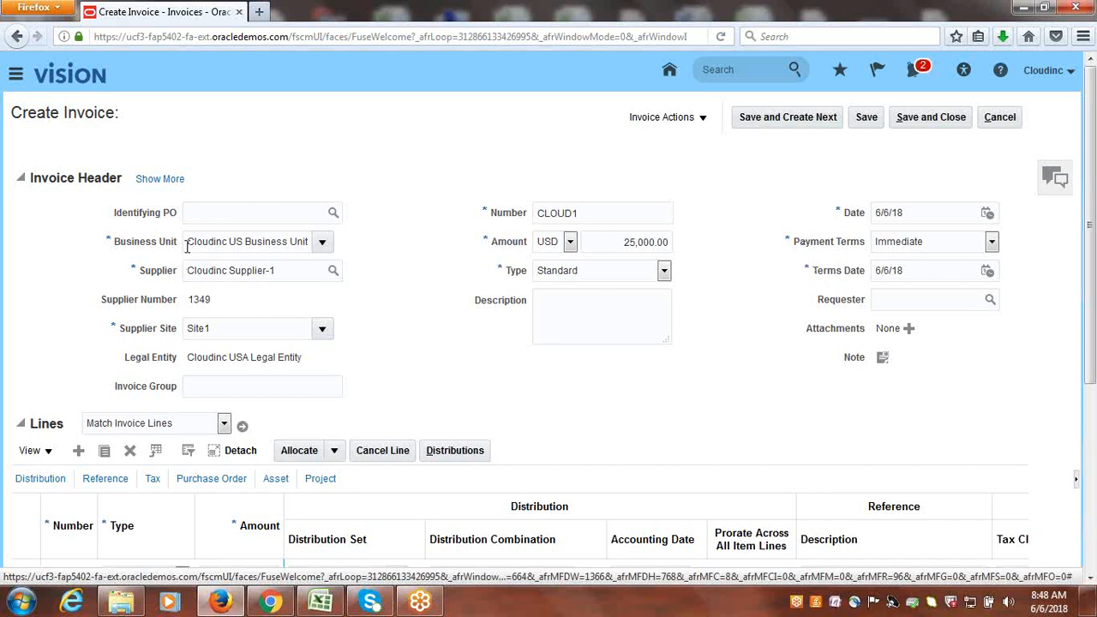
Review the invoice's business unit and the payment terms available for it.
drag(188, 243, 317, 240)
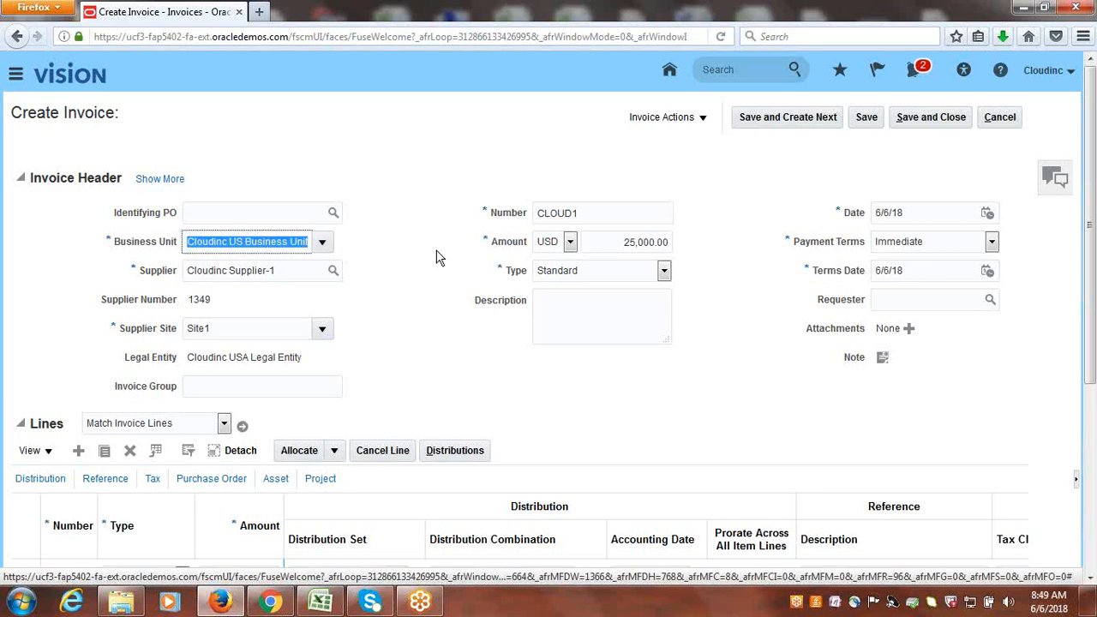
click(992, 242)
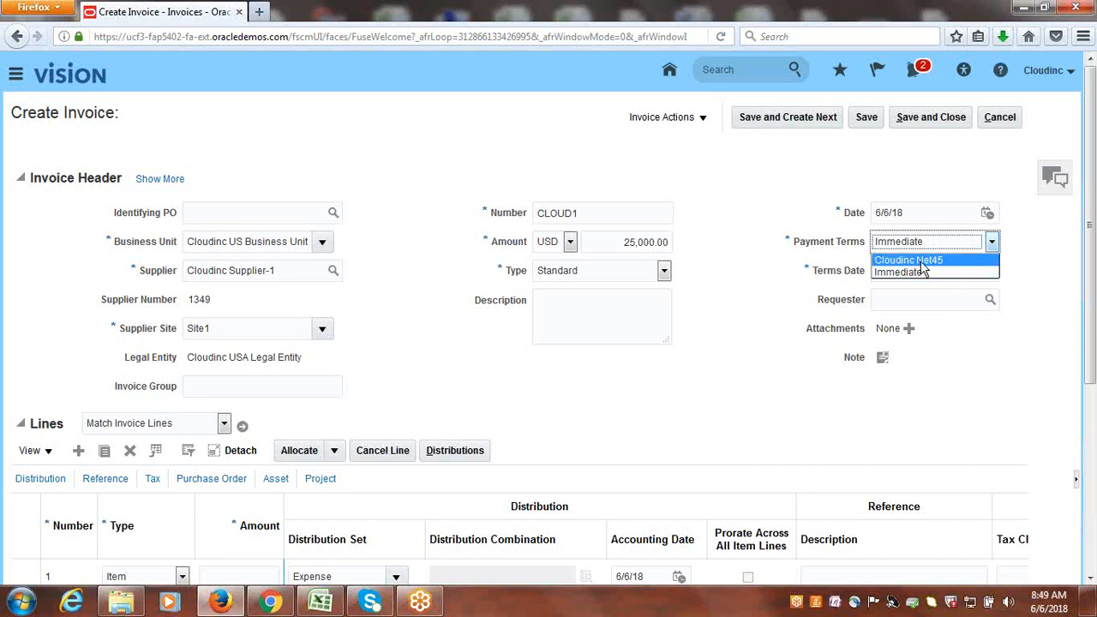
click(1059, 253)
scroll(1094, 232, down, 2)
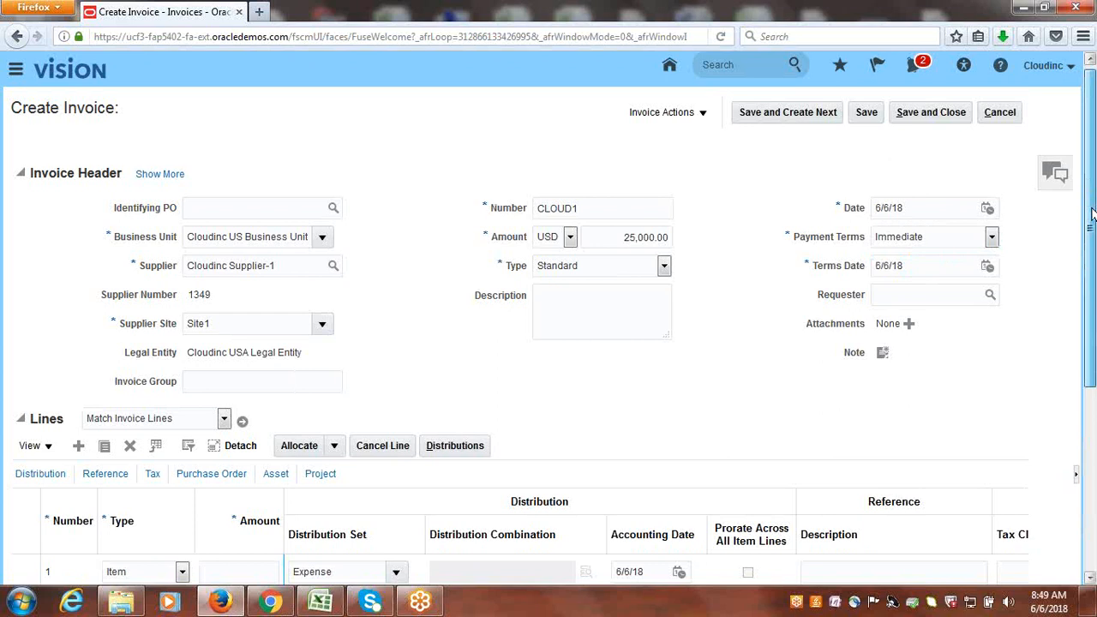
drag(1094, 231, 1094, 250)
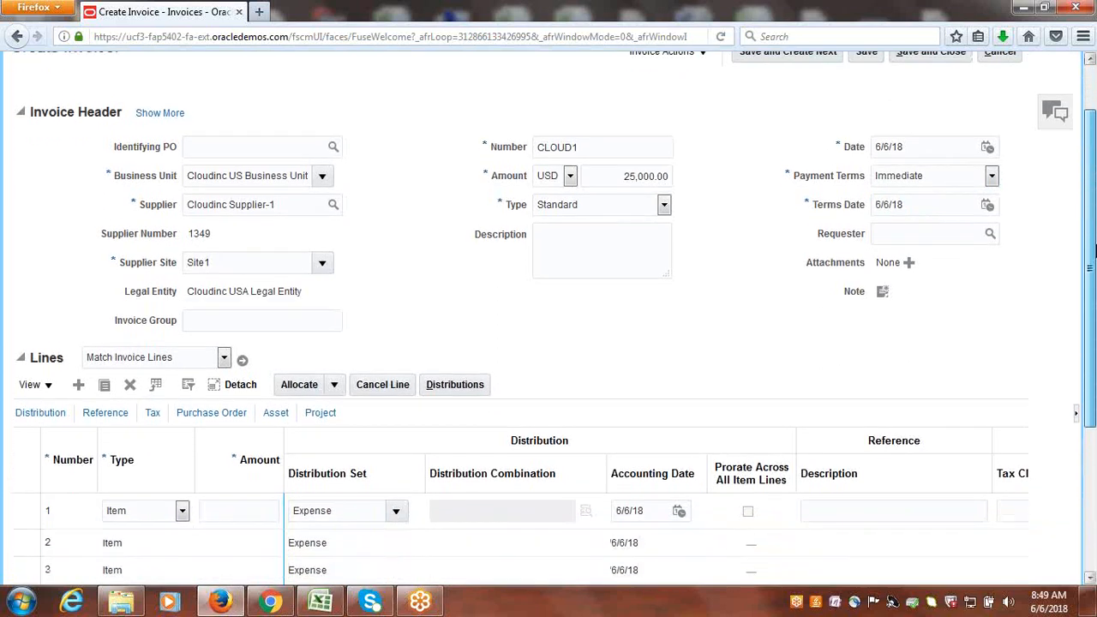
scroll(1095, 250, up, 4)
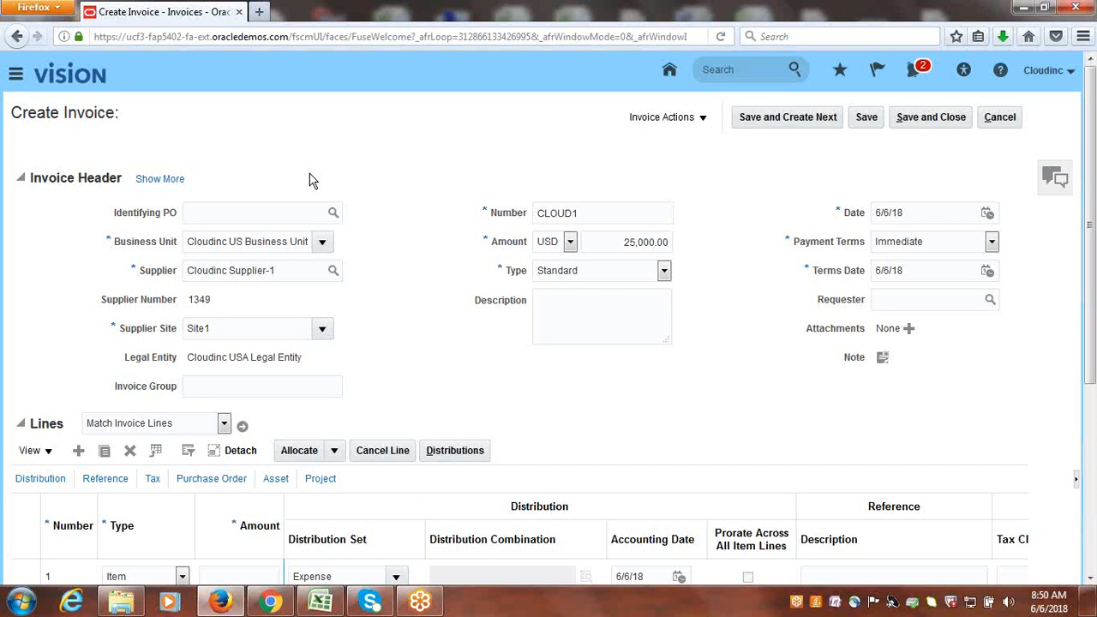
Expand the invoice header and review its General, Accounting, Tax and Additional Information details, including the liability distribution, then collapse it.
click(161, 182)
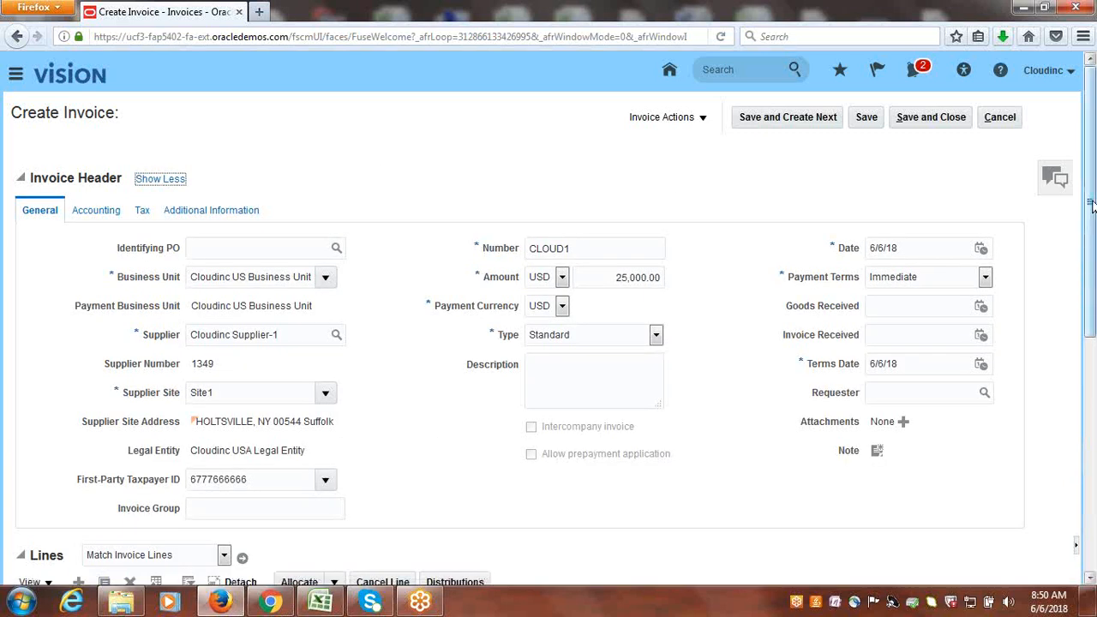
drag(1094, 212, 1094, 231)
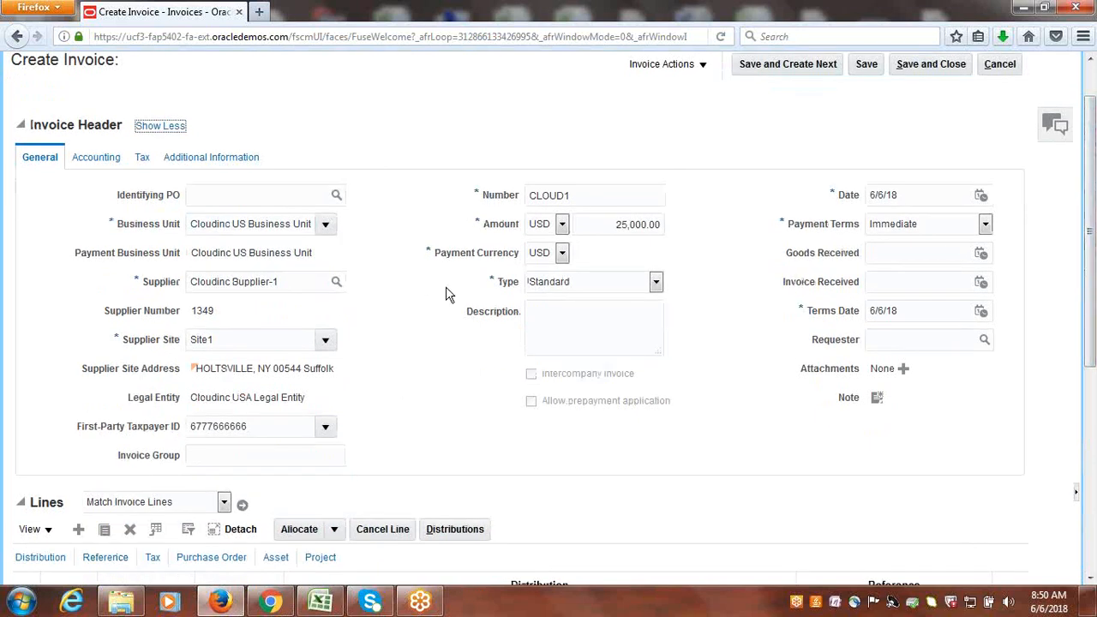
click(114, 167)
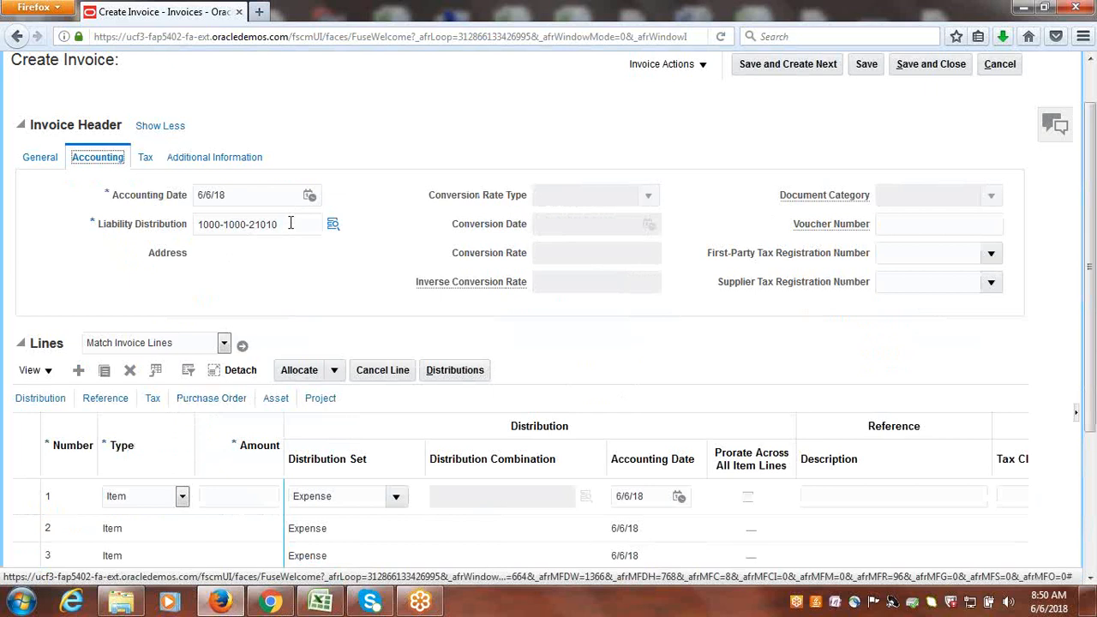
drag(294, 224, 192, 224)
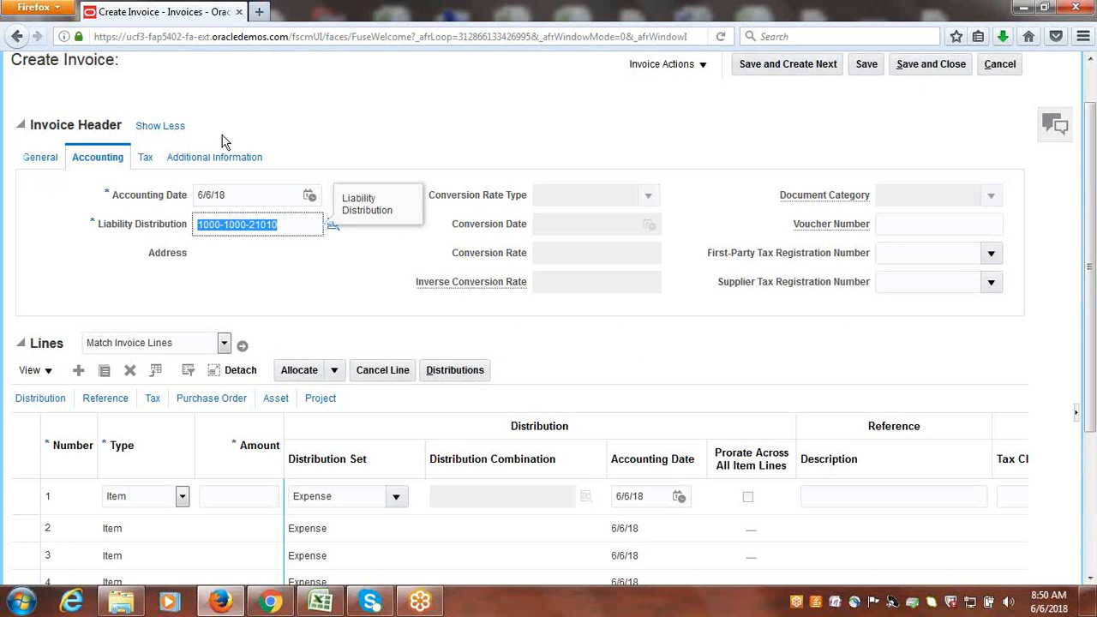
click(148, 156)
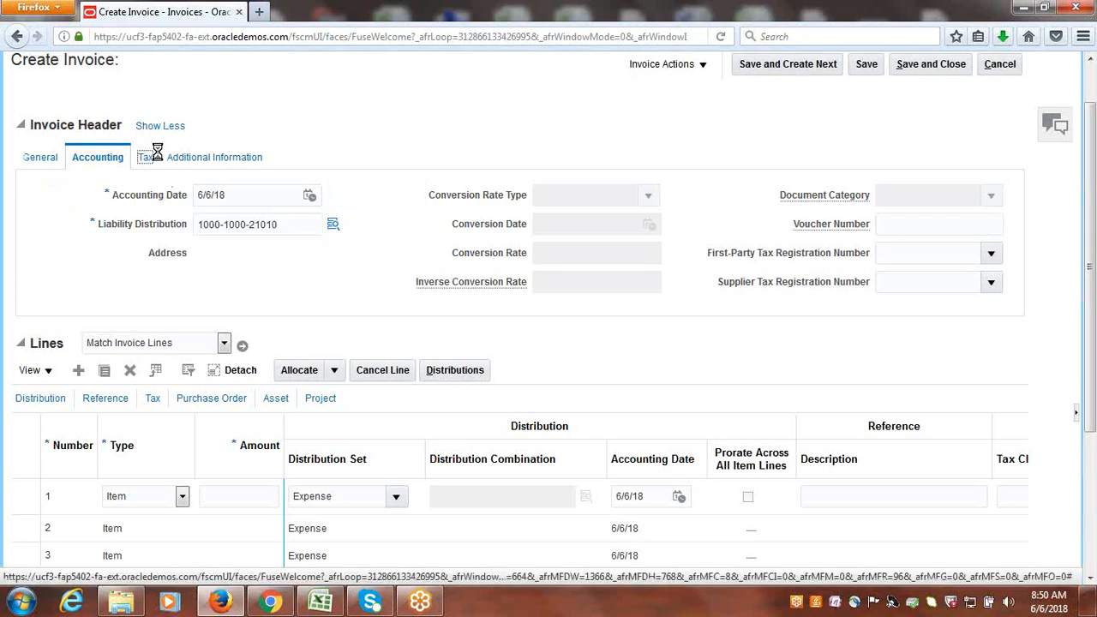
click(237, 162)
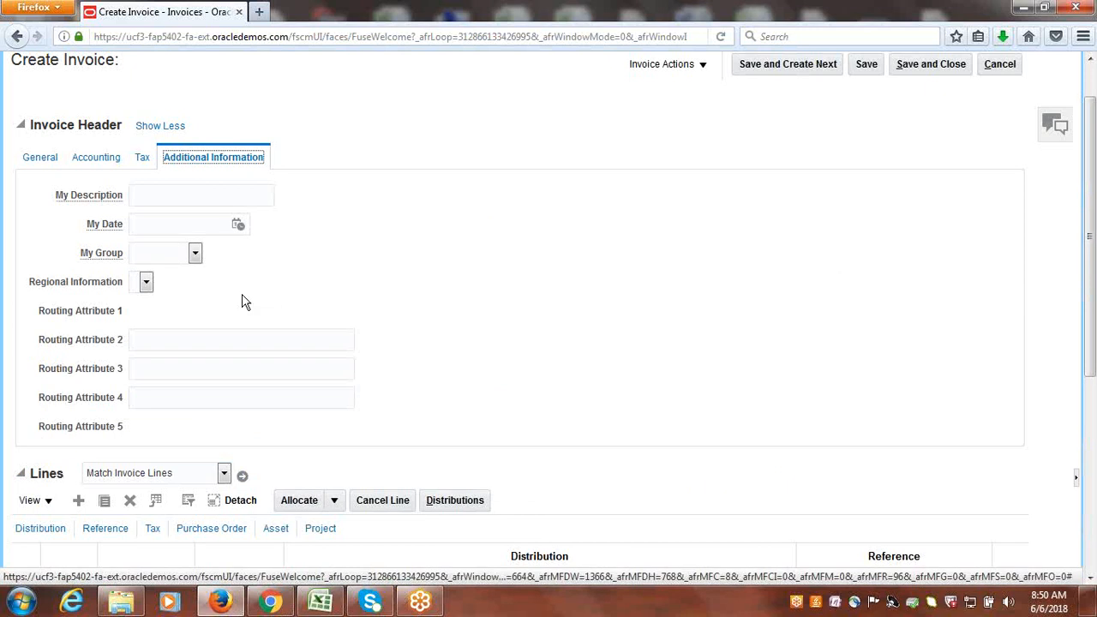
click(40, 160)
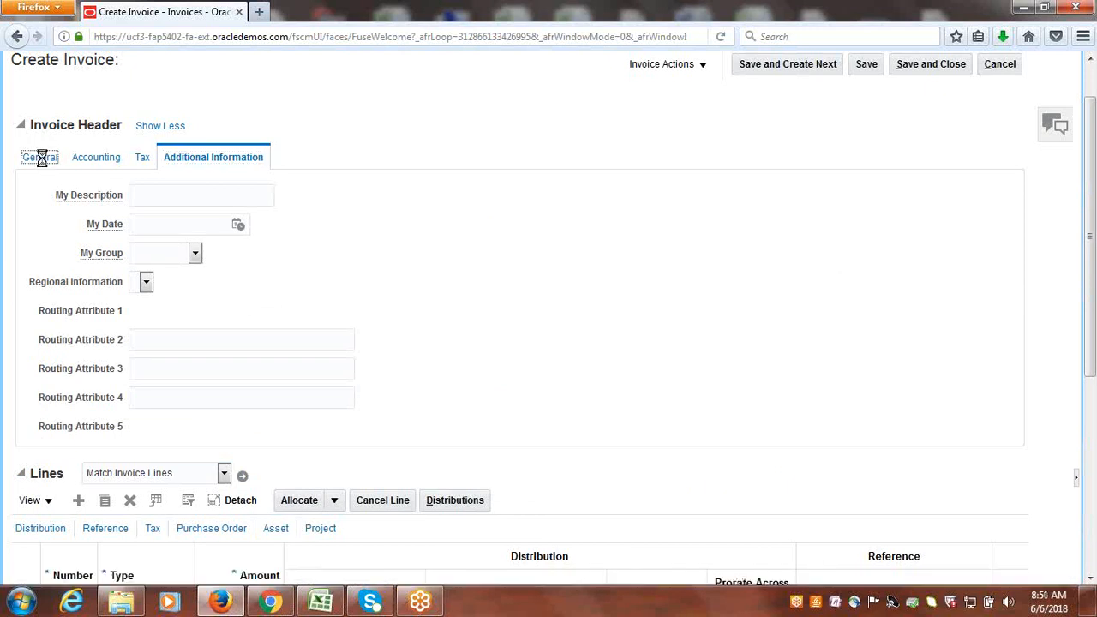
click(162, 129)
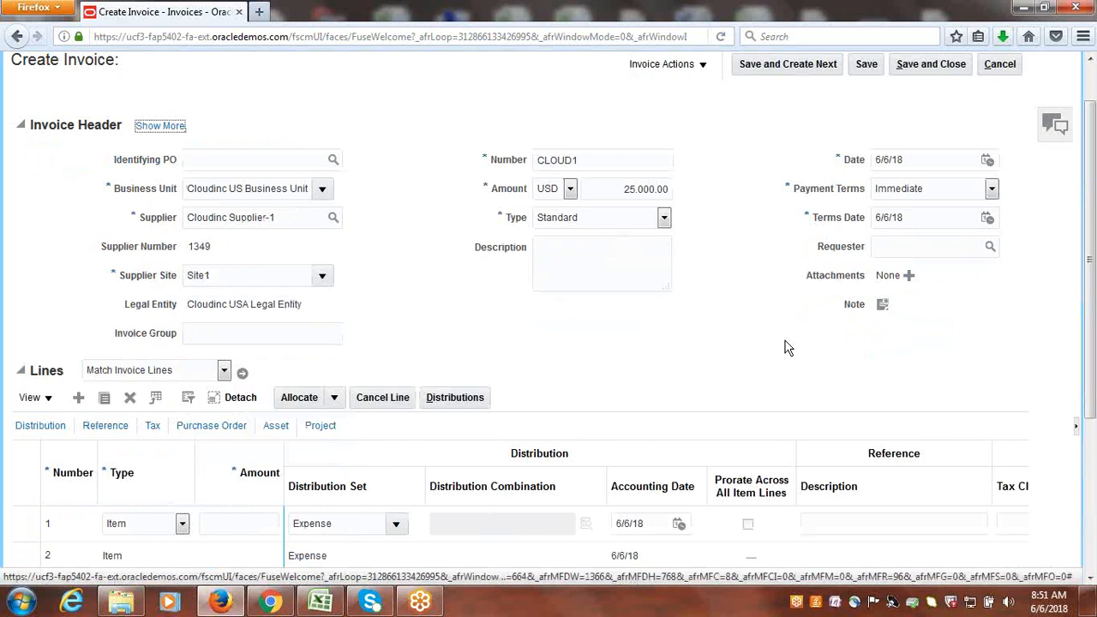
Examine the invoice lines' type, amount and distribution fields together with the header and totals.
drag(1094, 249, 1093, 420)
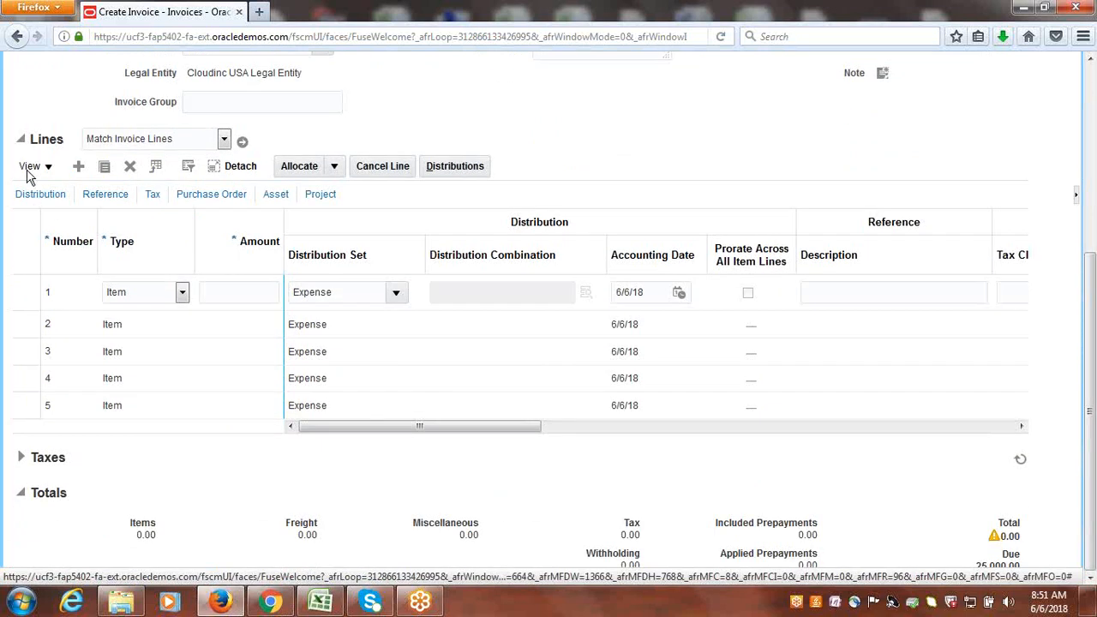
double_click(47, 140)
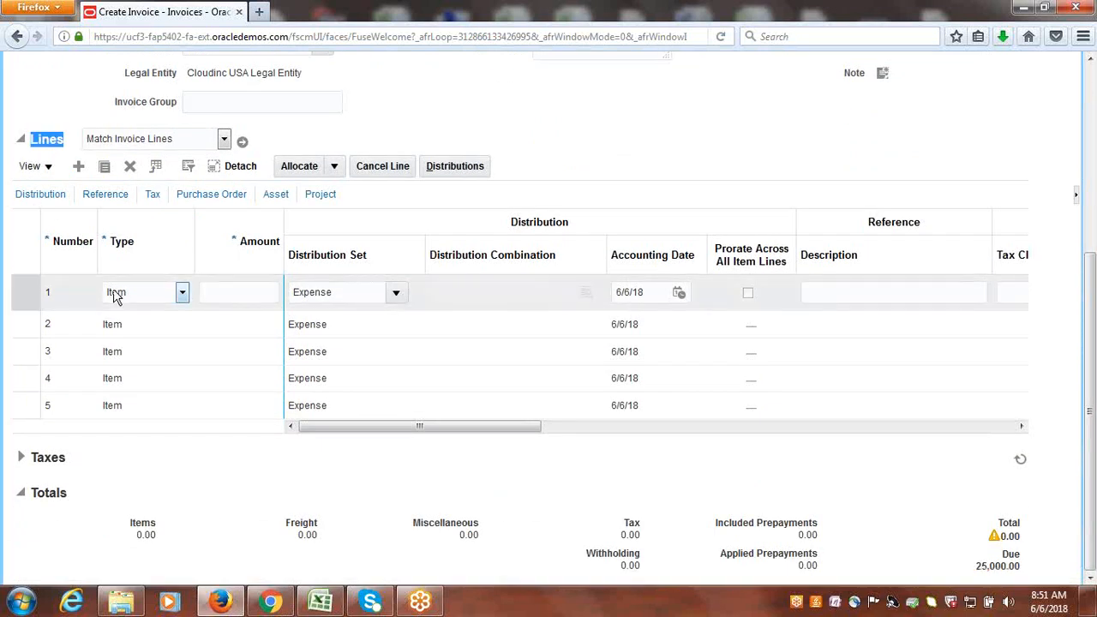
click(250, 294)
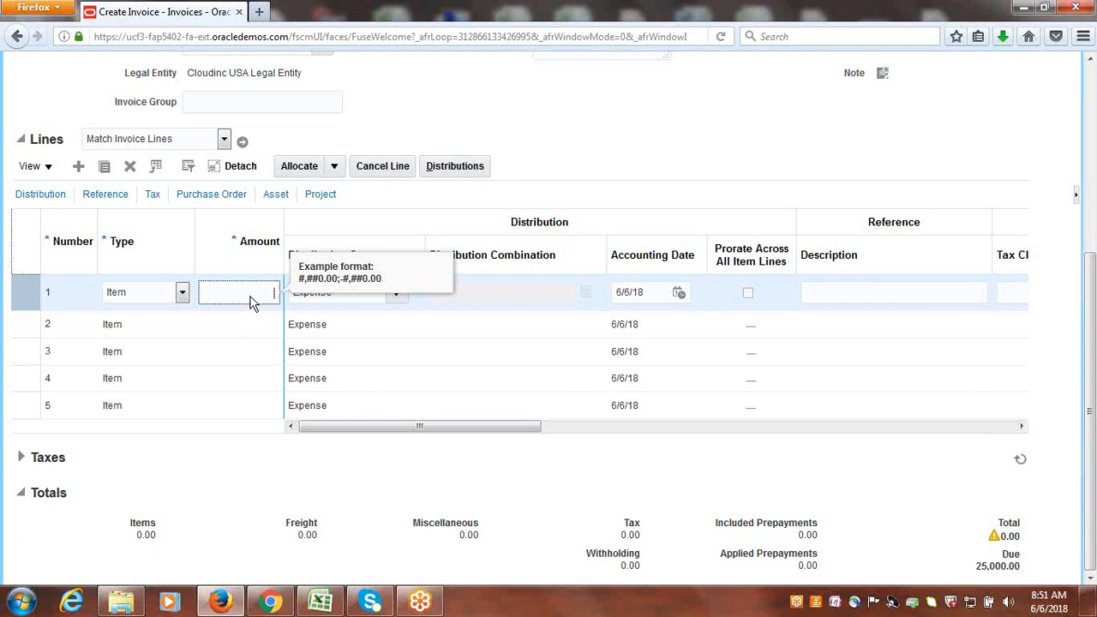
click(760, 139)
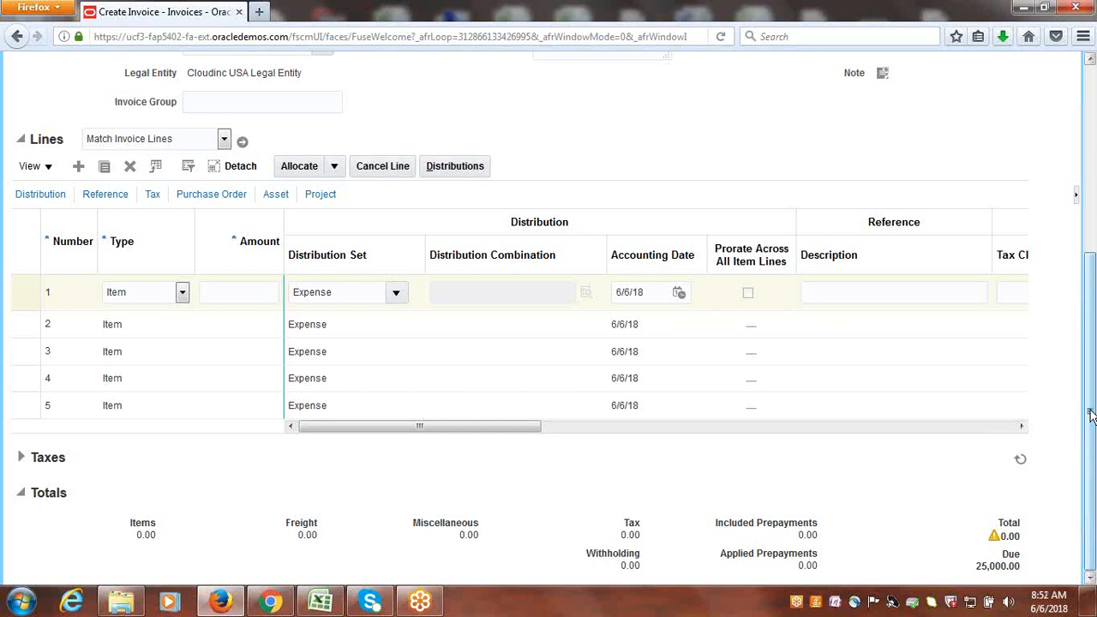
drag(1092, 415, 1092, 346)
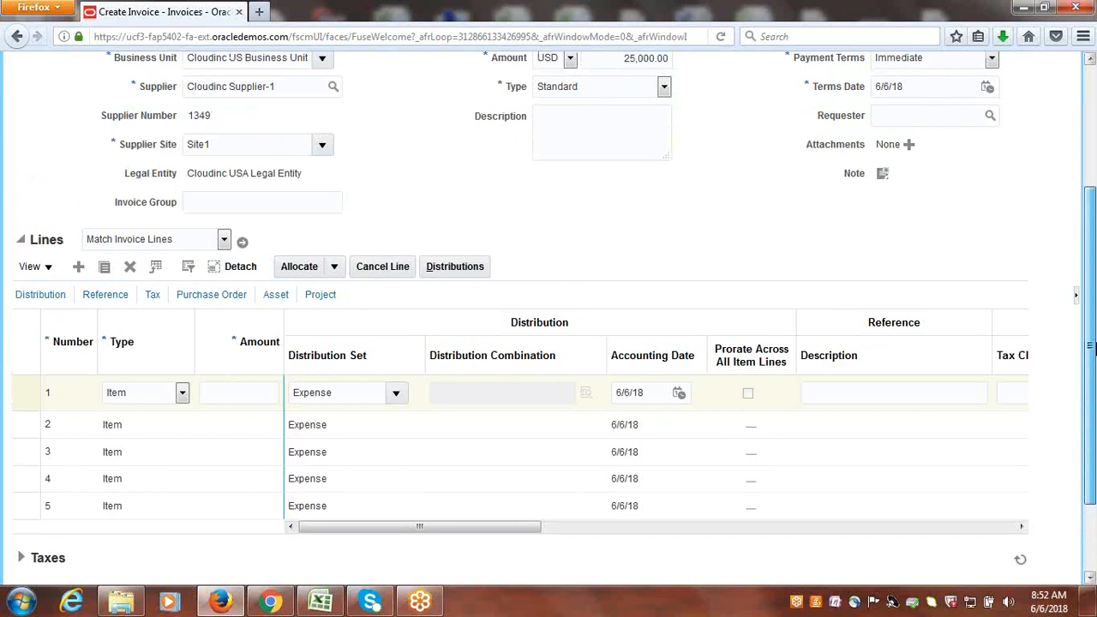
drag(1092, 346, 1091, 345)
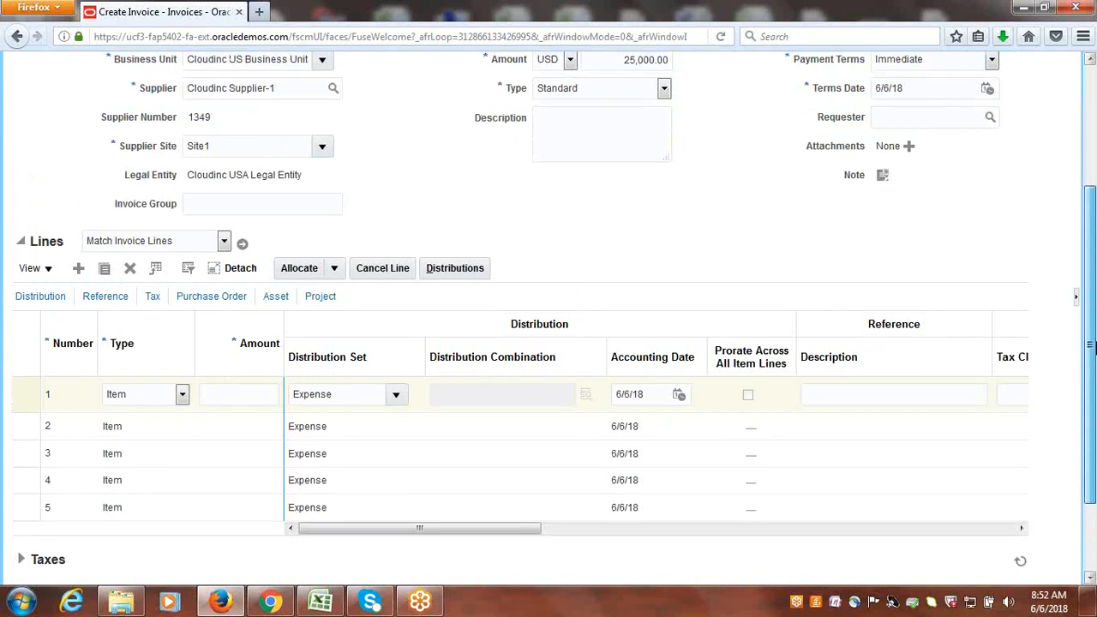
mouse_move(1091, 344)
mouse_down()
mouse_move(1092, 275)
mouse_move(1091, 340)
mouse_up()
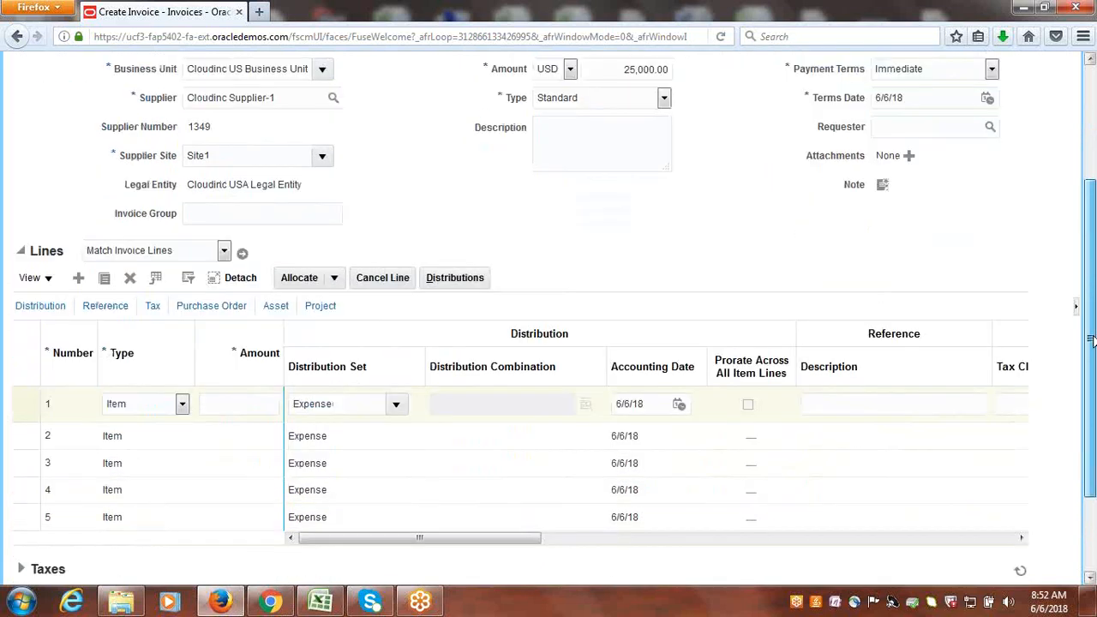
drag(1091, 340, 1091, 340)
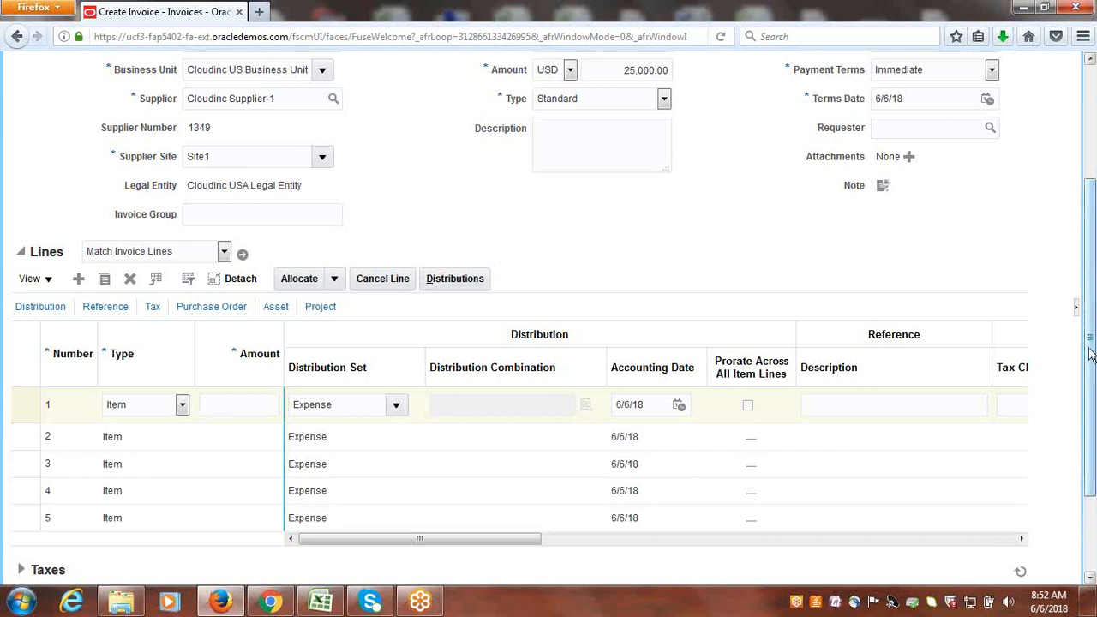
drag(1093, 352, 892, 13)
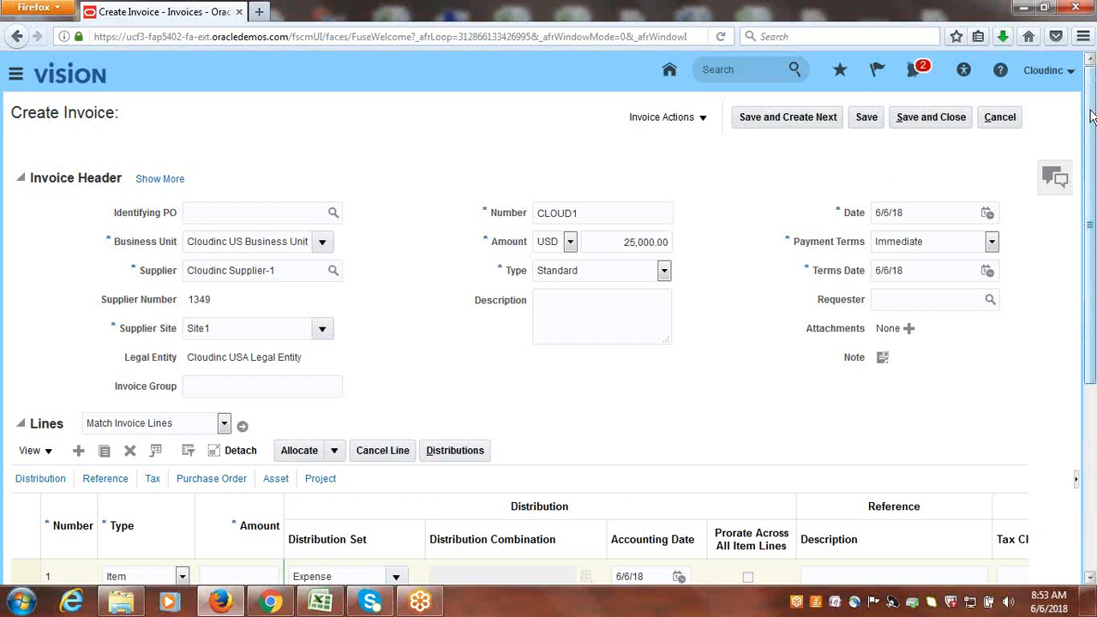
drag(1092, 116, 1091, 242)
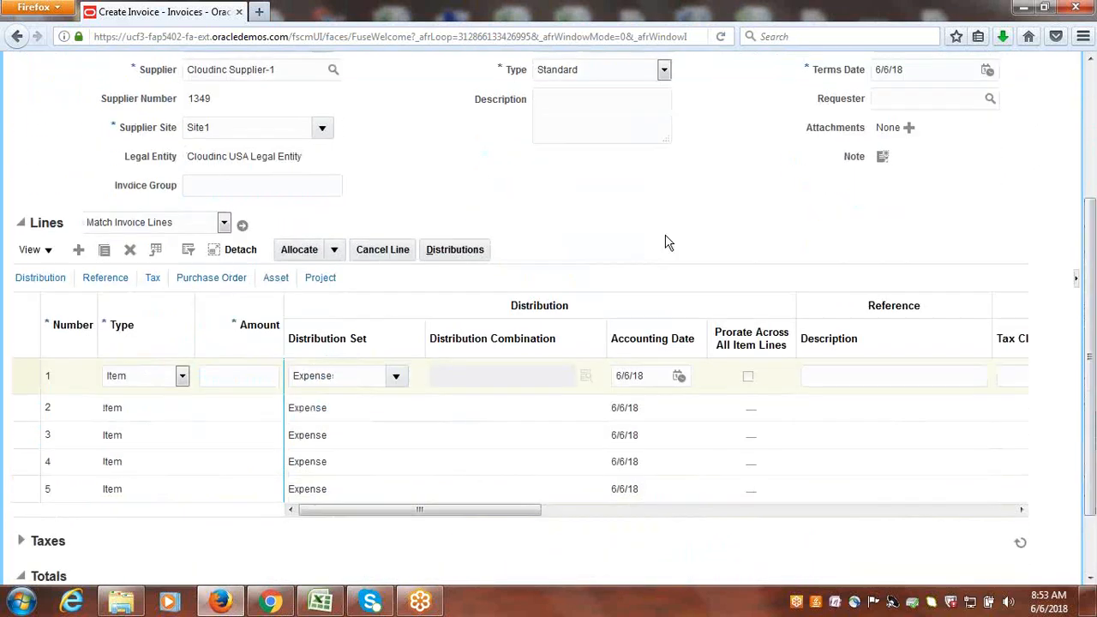
Set the amount of invoice line 1 to 25,000.00.
click(225, 384)
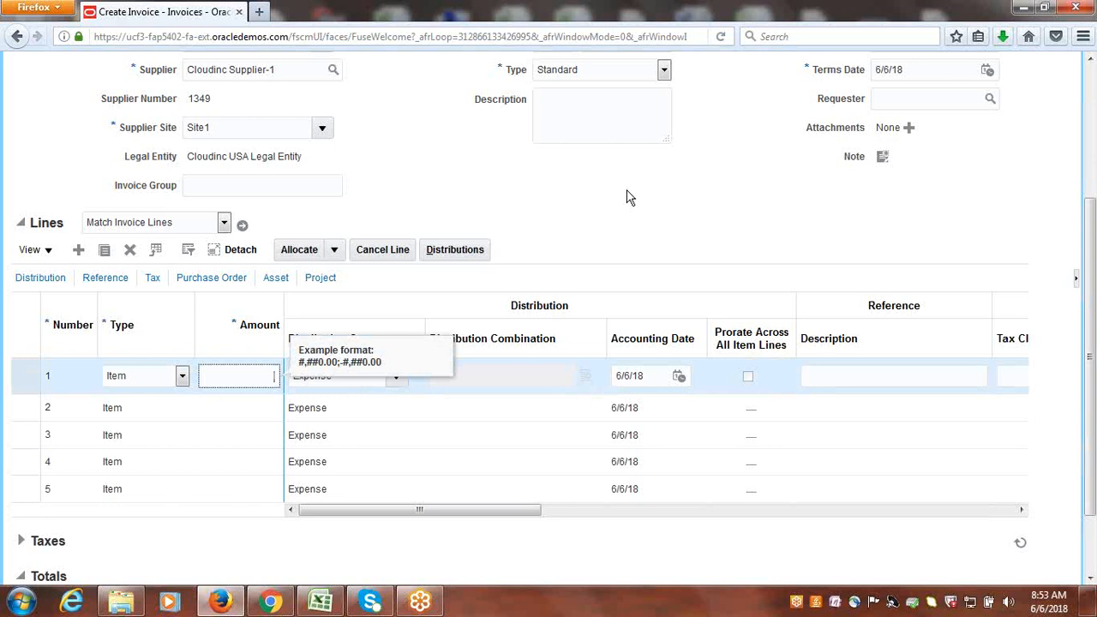
drag(1094, 271, 1095, 246)
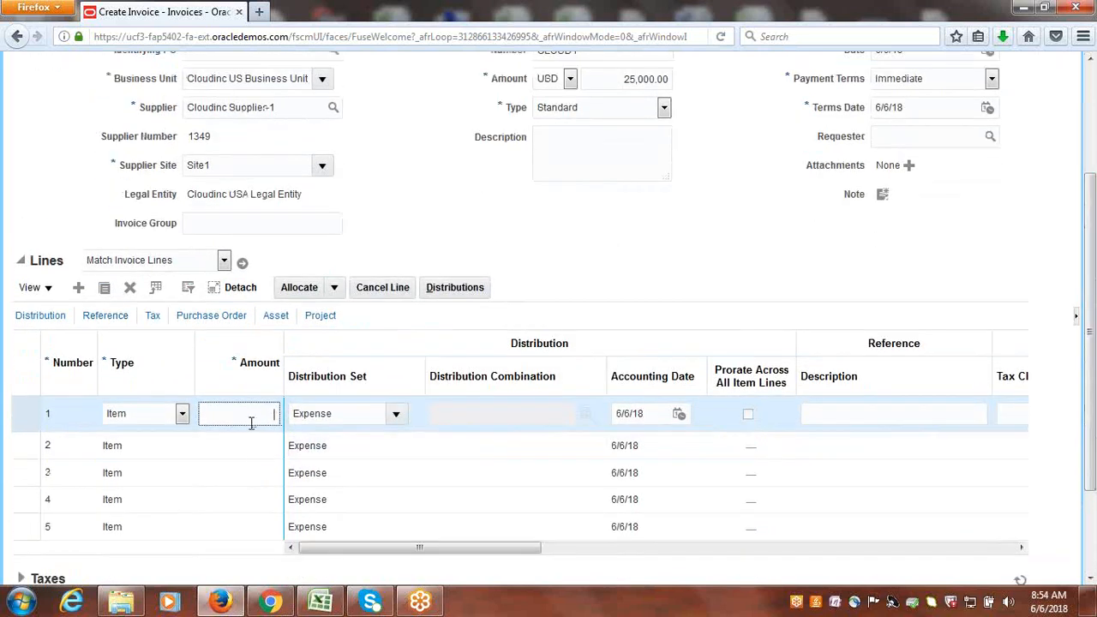
text(25,000)
key(Tab)
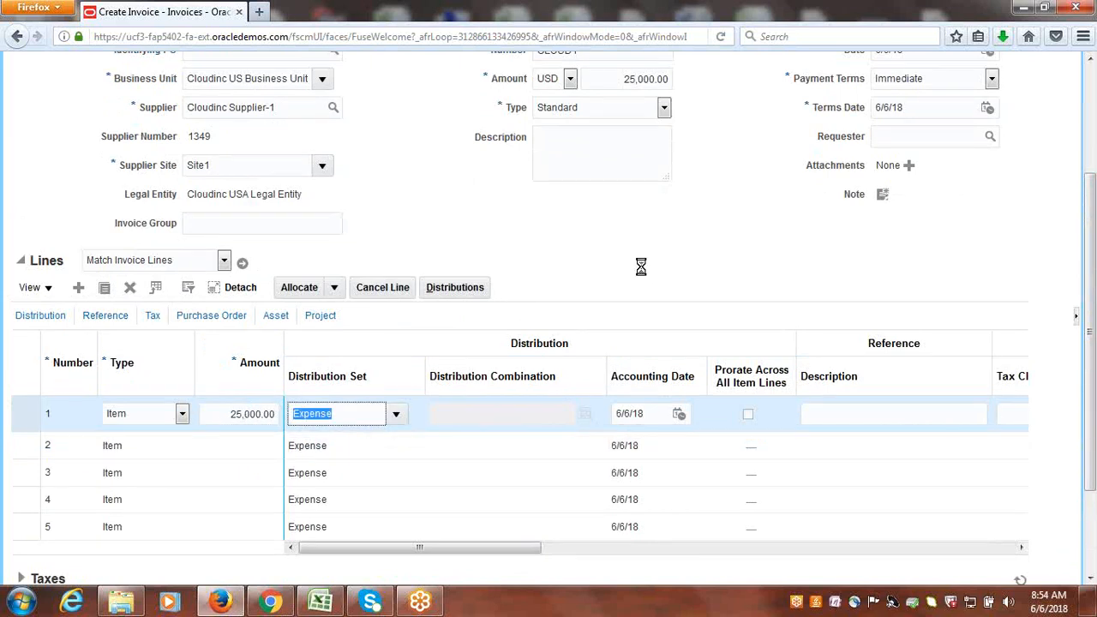
double_click(218, 167)
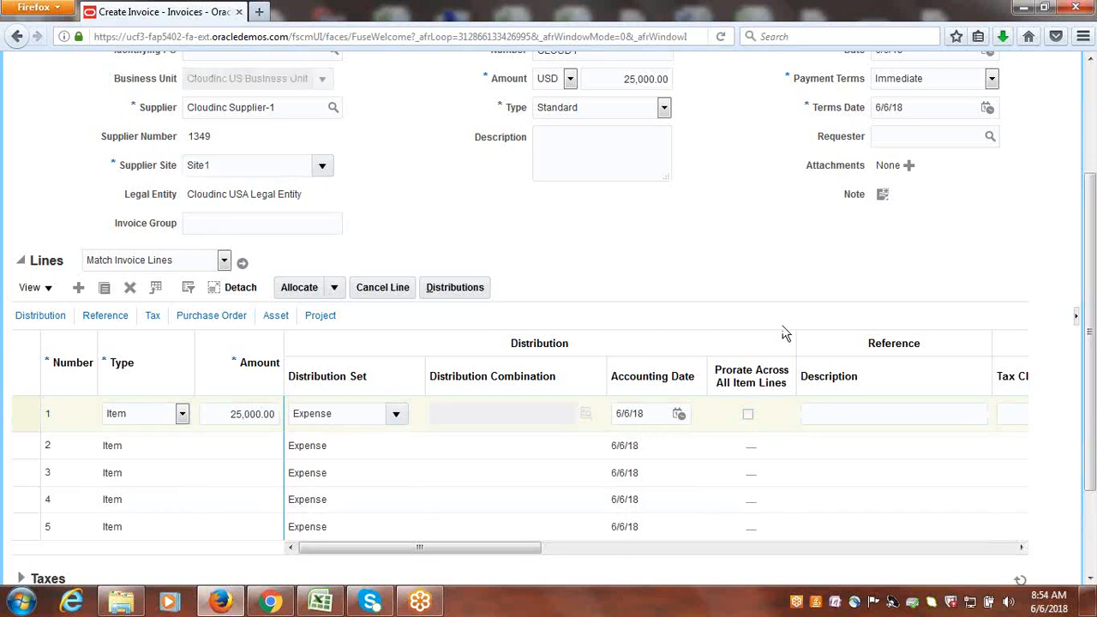
Check the invoice header against the line totals and validate the invoice.
drag(1092, 345, 1092, 242)
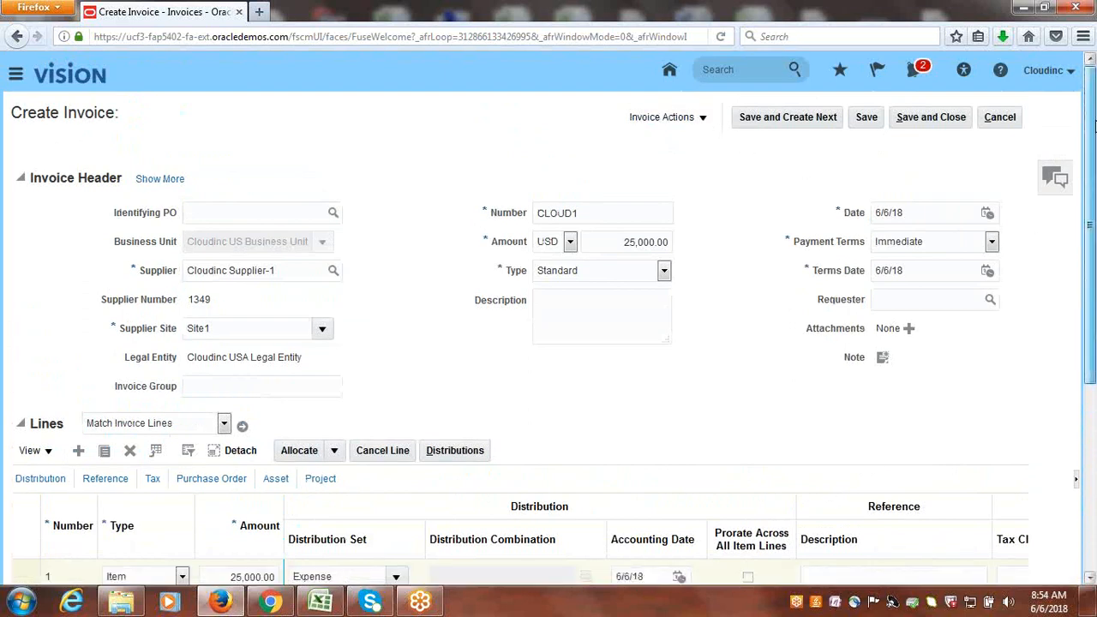
drag(1094, 115, 1095, 304)
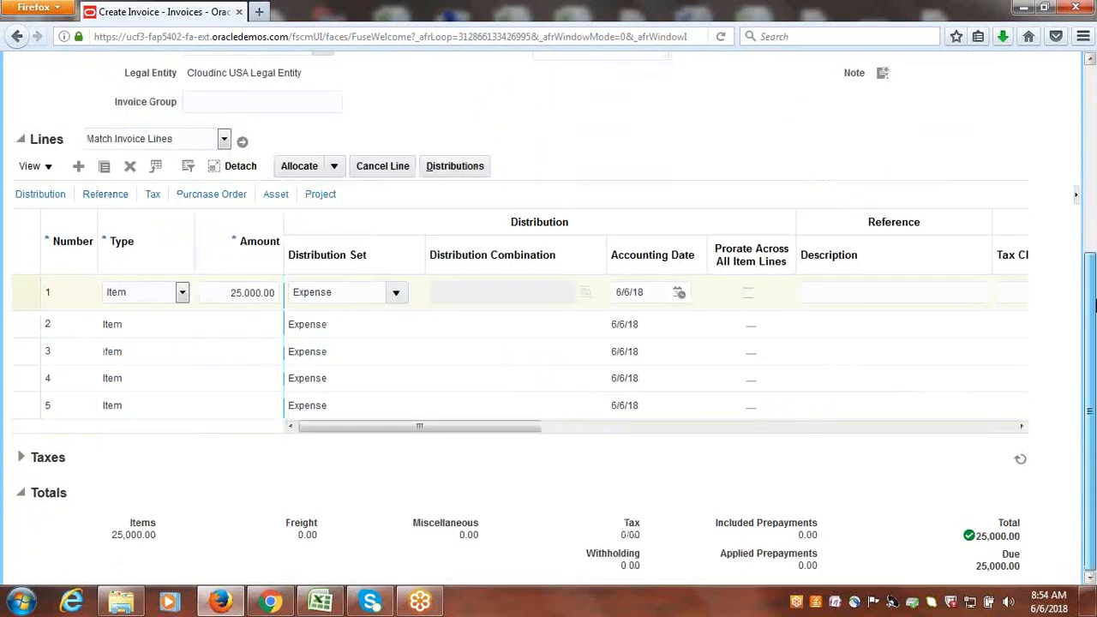
drag(1095, 304, 718, 110)
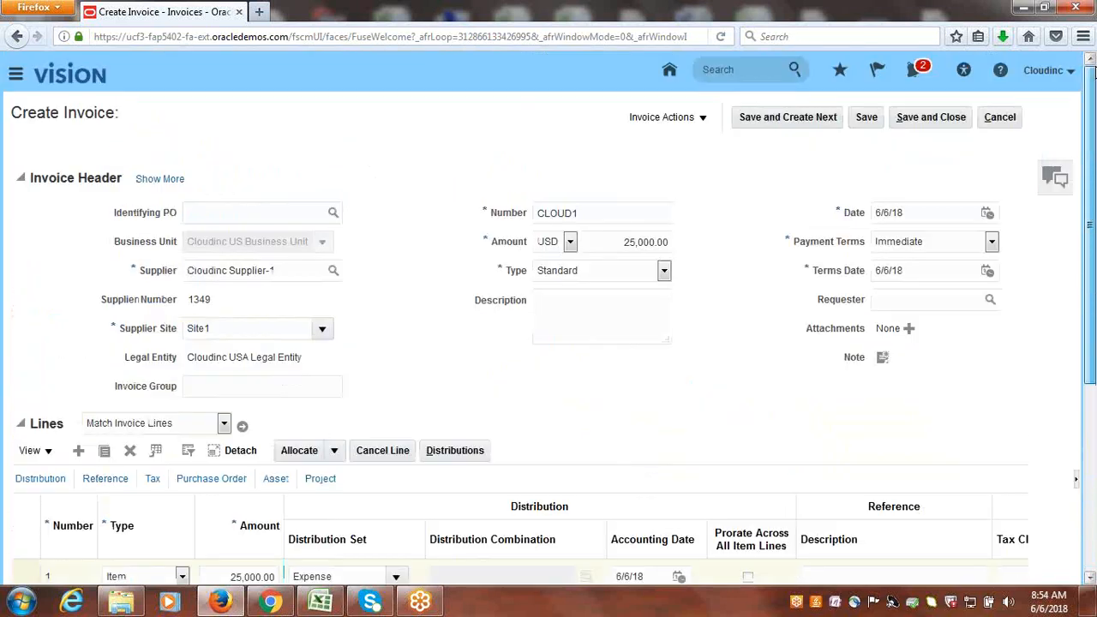
click(704, 122)
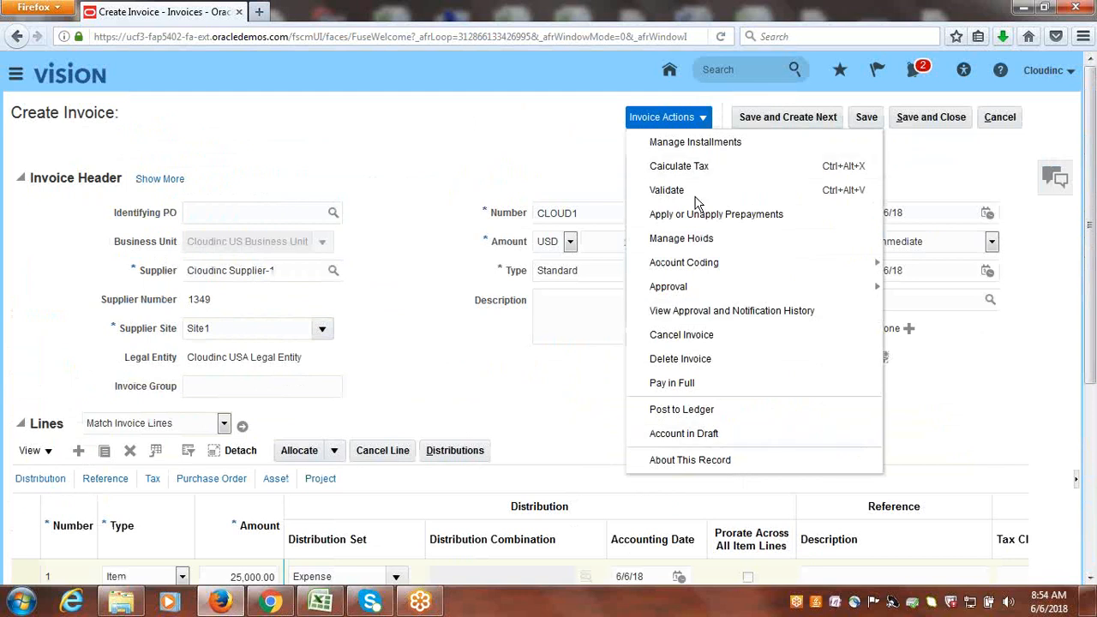
mouse_move(703, 267)
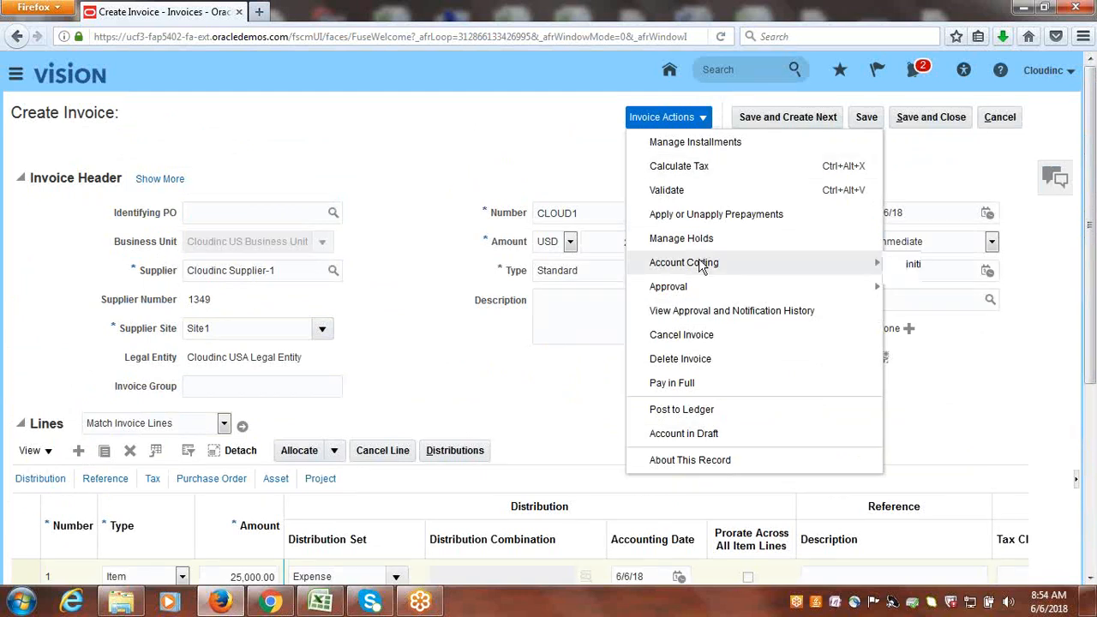
click(683, 192)
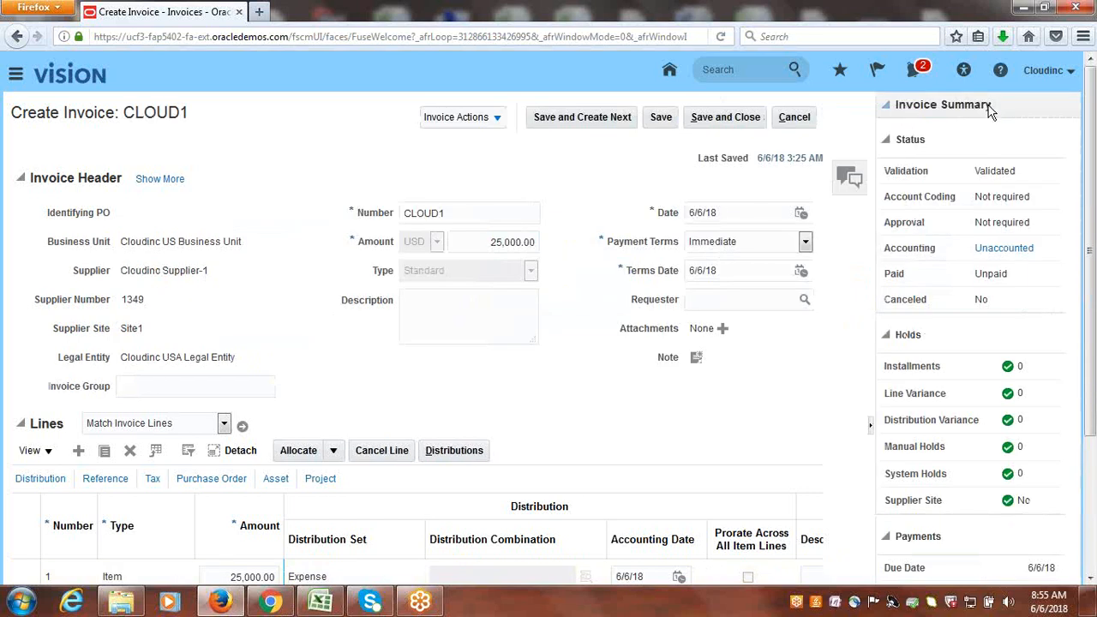
Review the validation, account coding and approval statuses in the invoice summary.
double_click(991, 171)
drag(885, 196, 957, 198)
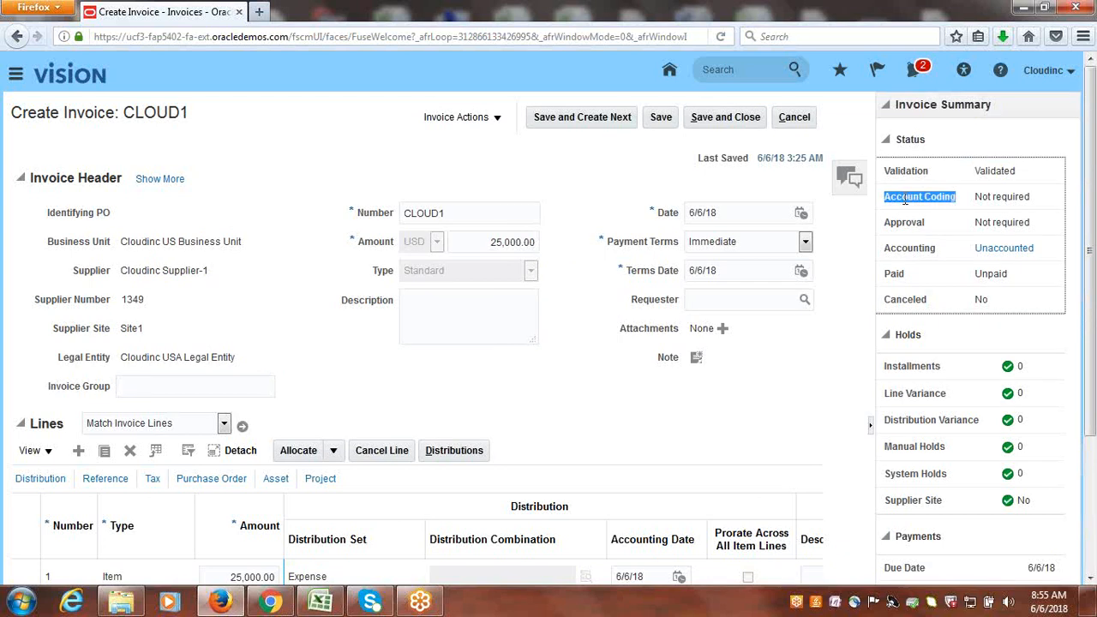
click(1027, 210)
double_click(905, 223)
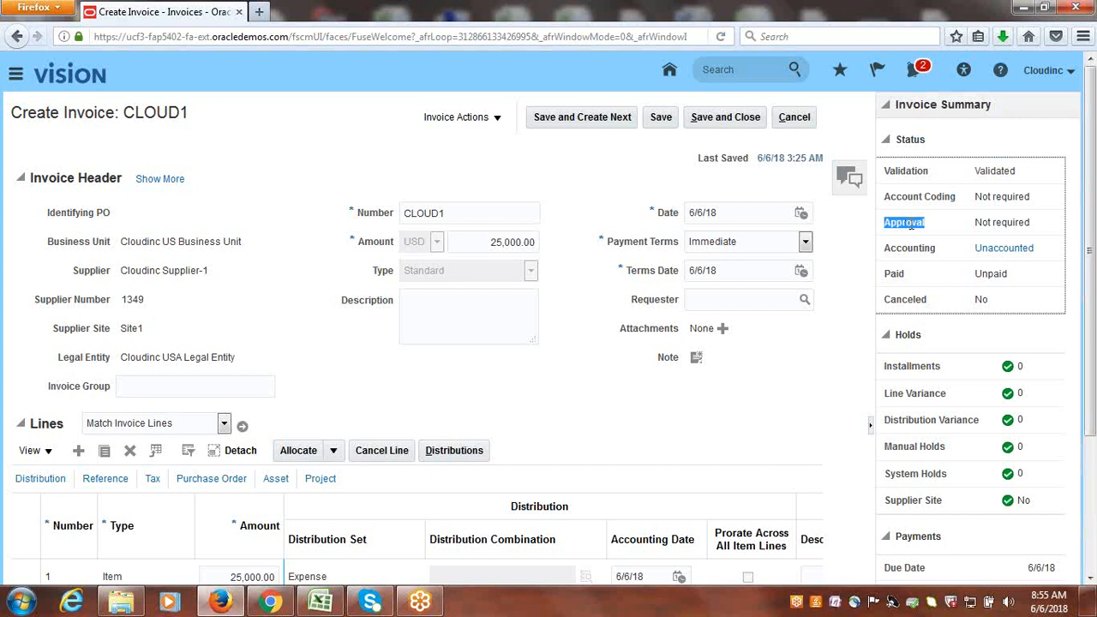
Review the approval status, the holds and the payment details in the invoice summary.
double_click(1011, 222)
drag(1093, 221, 1095, 340)
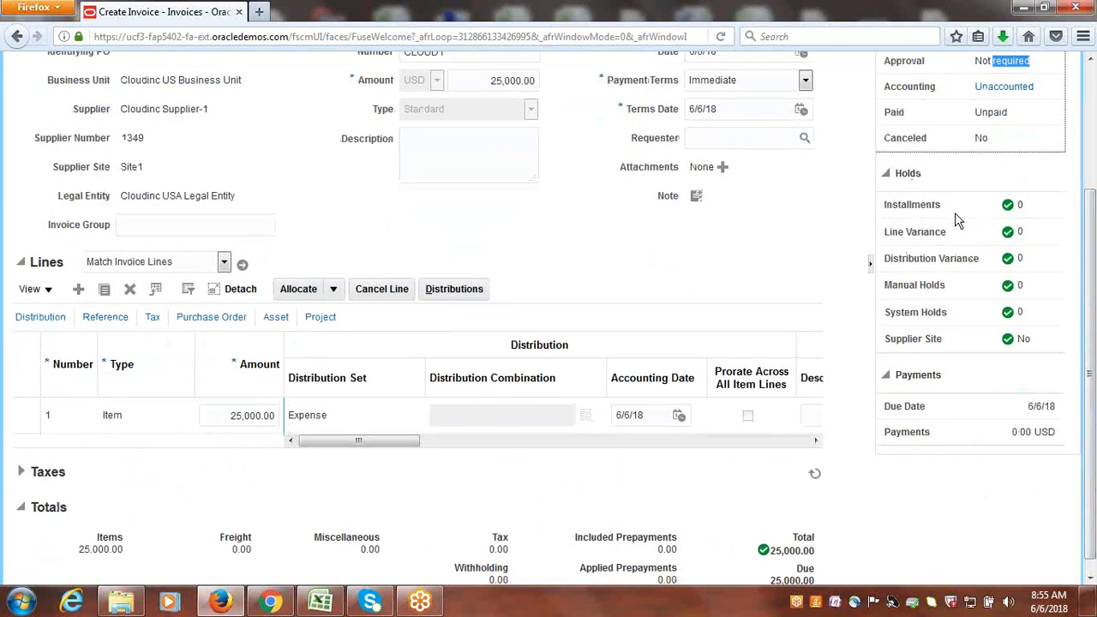
drag(912, 206, 990, 357)
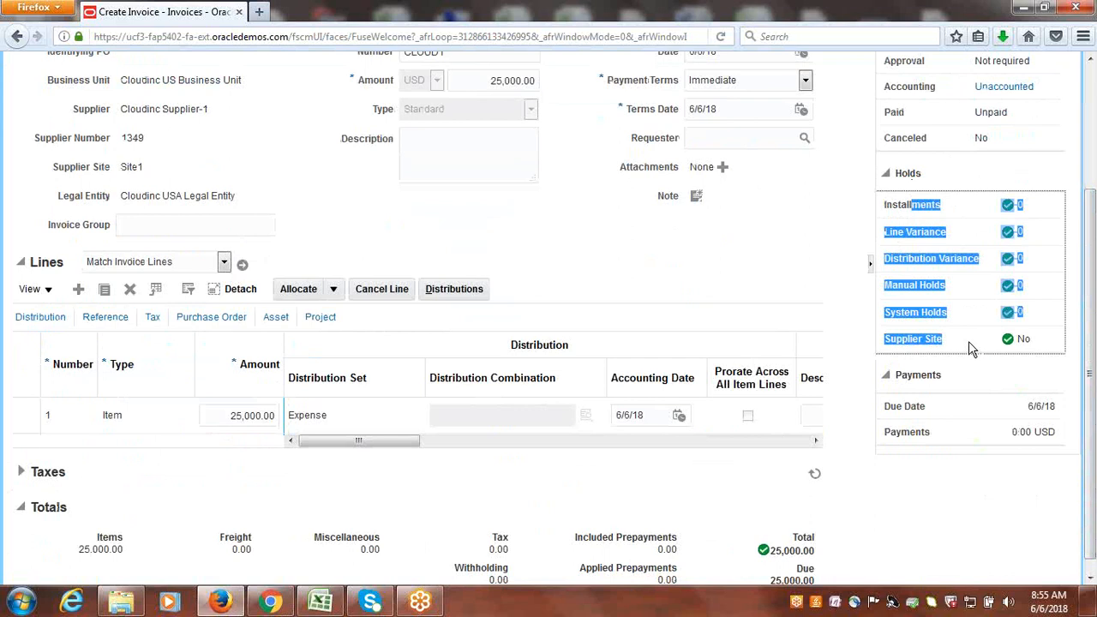
click(969, 341)
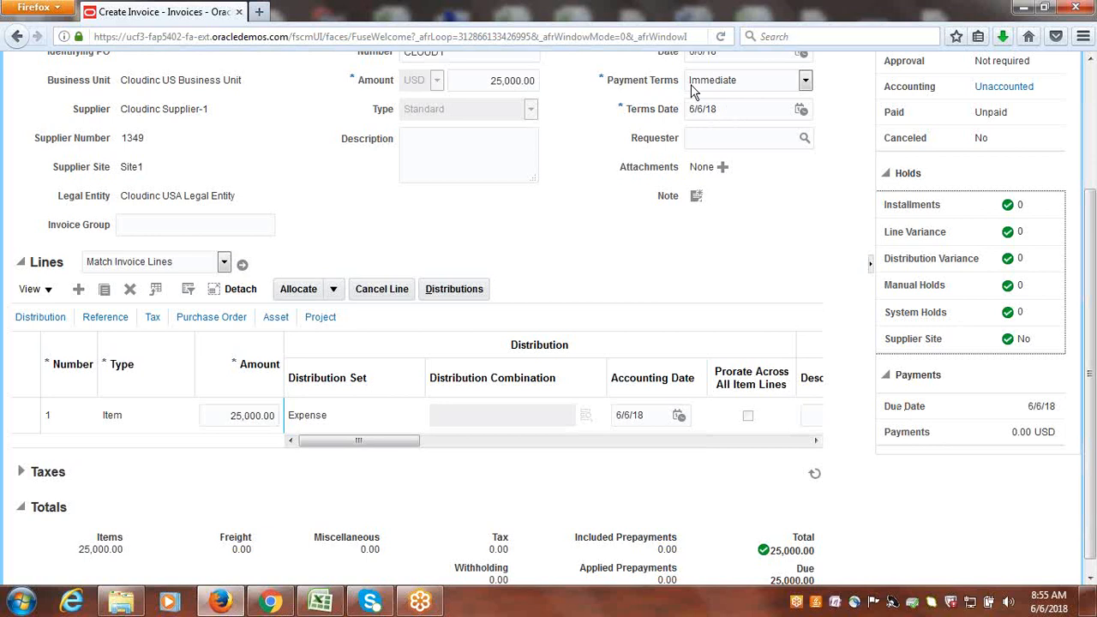
click(1039, 441)
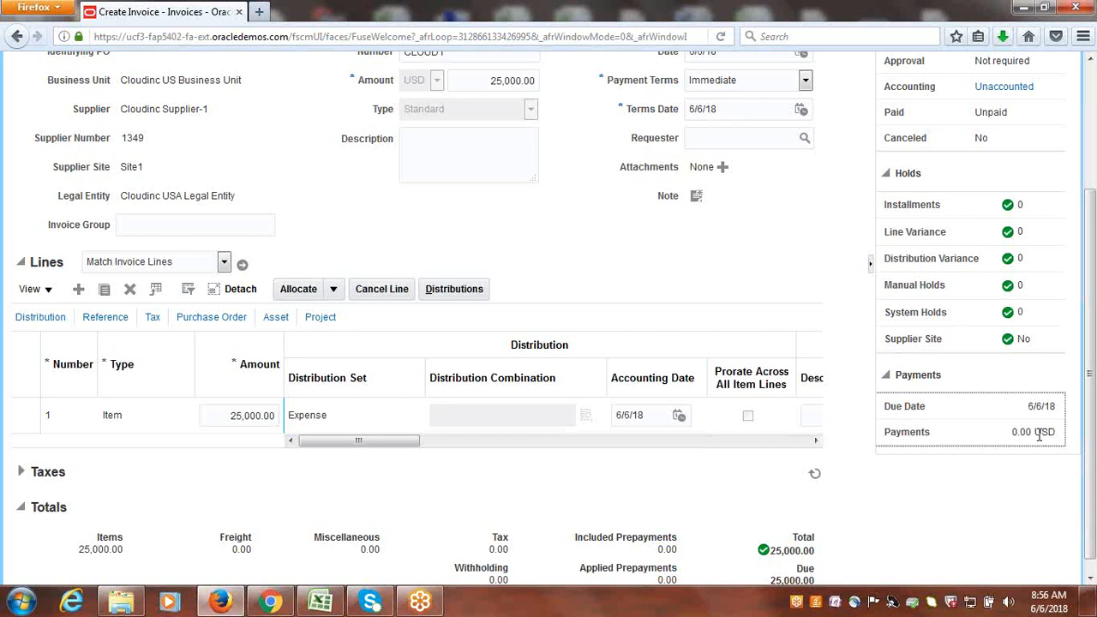
drag(1095, 418, 1095, 292)
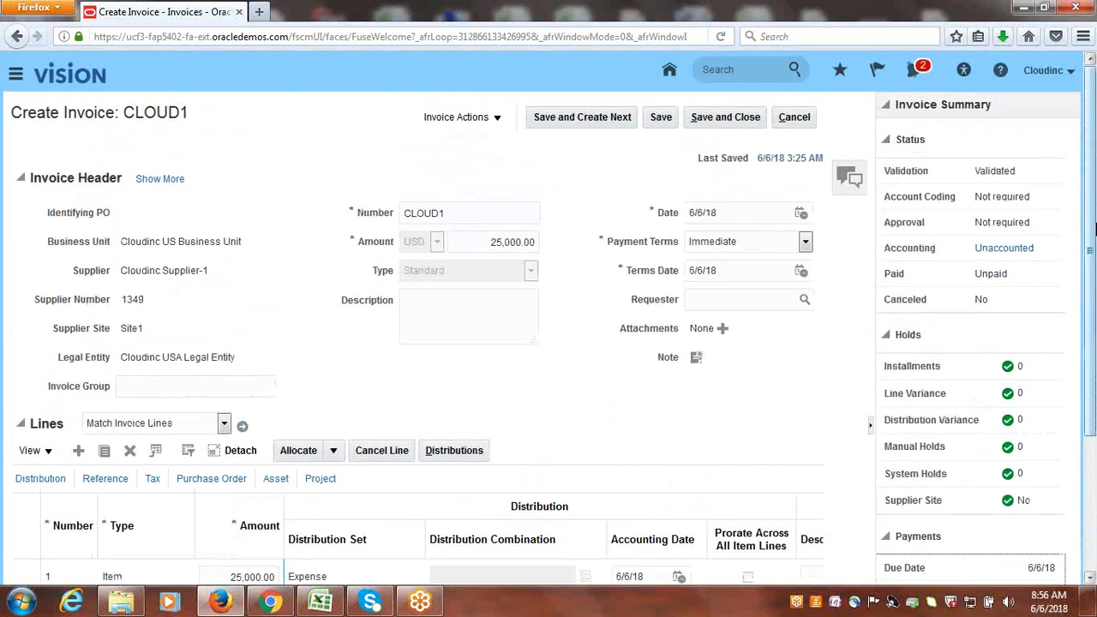
Open the distributions of invoice line 1, check the distribution combination and amounts, and save and close them.
drag(1095, 229, 1095, 348)
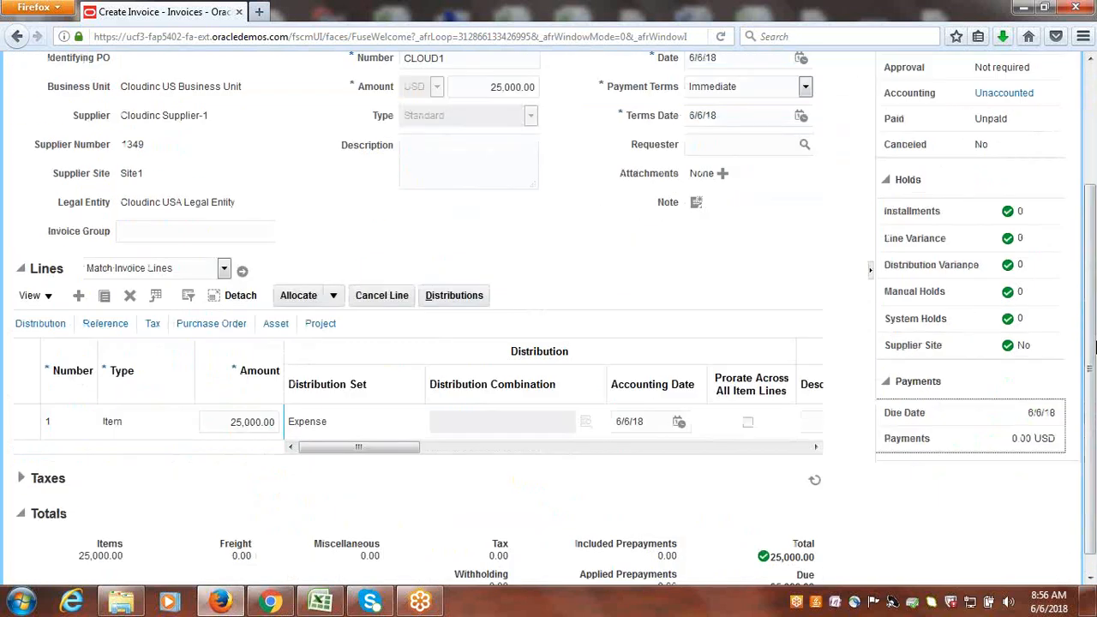
click(457, 295)
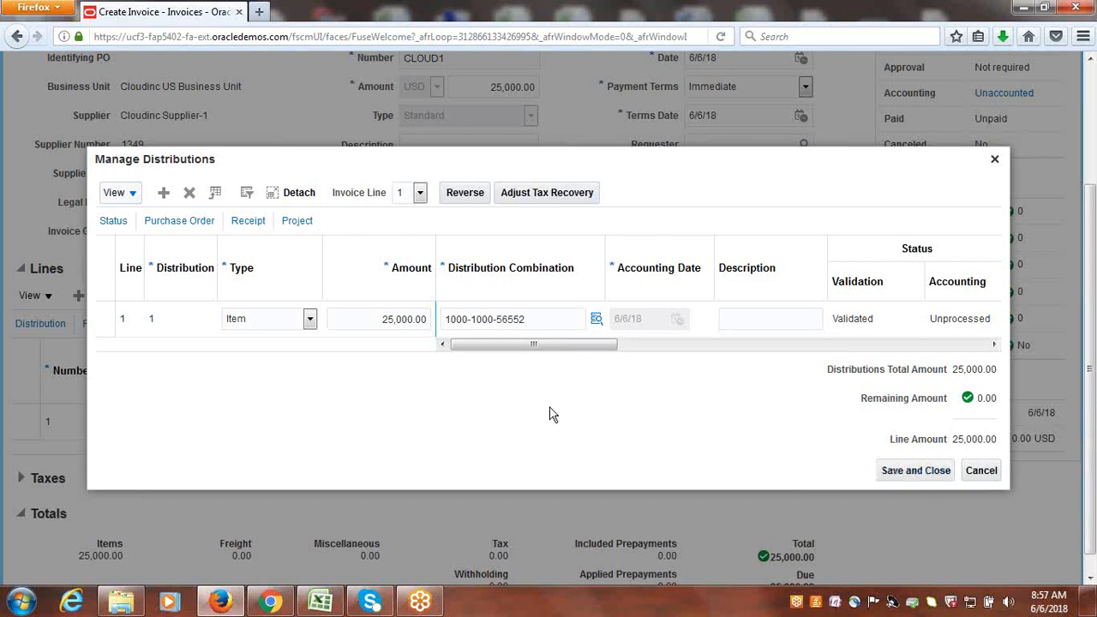
click(904, 472)
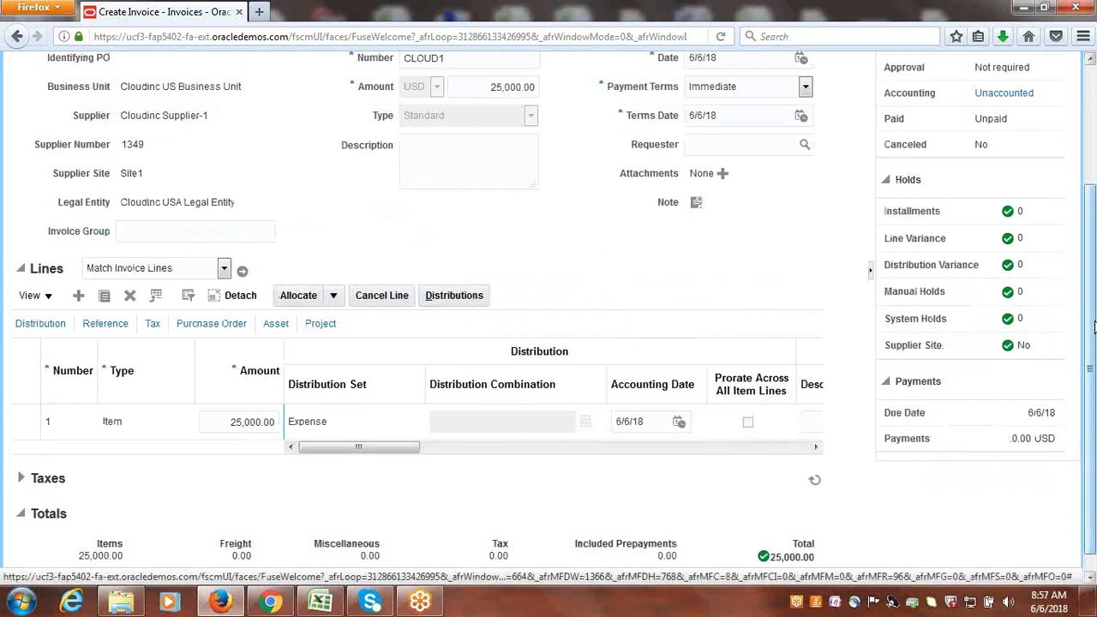
Review the header, line and status summary of invoice CLOUD1.
scroll(1093, 298, up, 1)
scroll(1094, 298, up, 3)
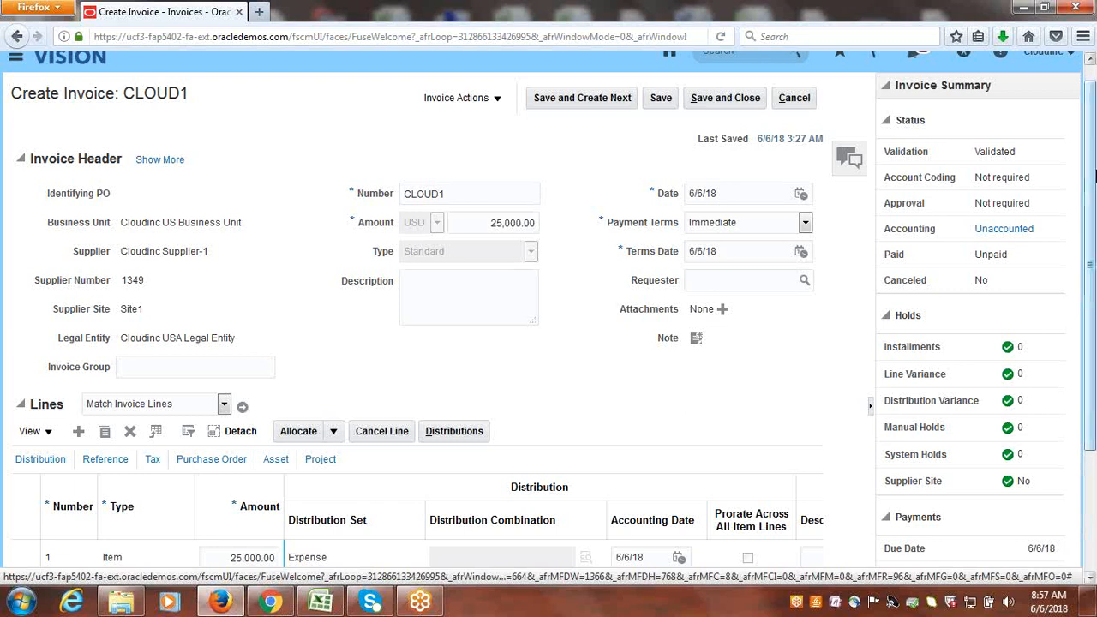
drag(1095, 169, 1095, 249)
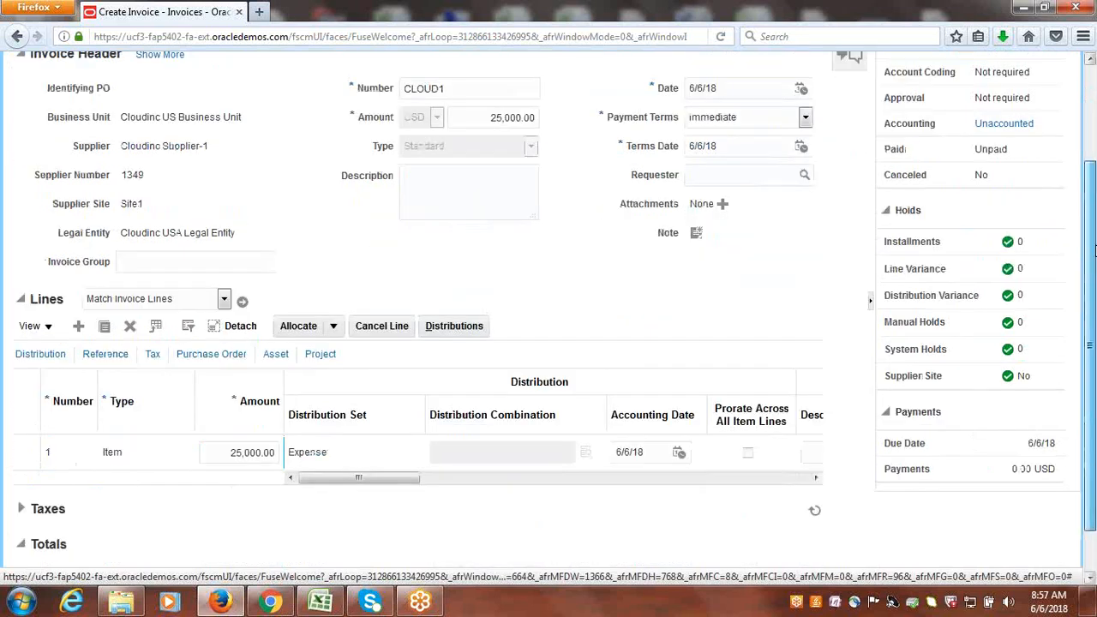
scroll(1095, 249, up, 1)
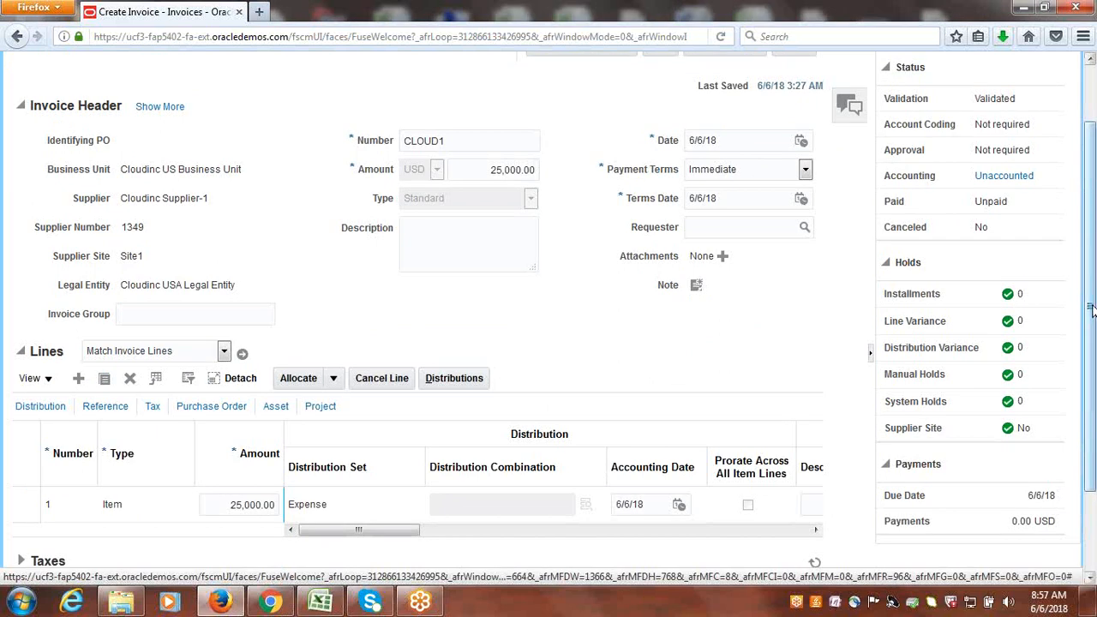
drag(1092, 309, 1092, 180)
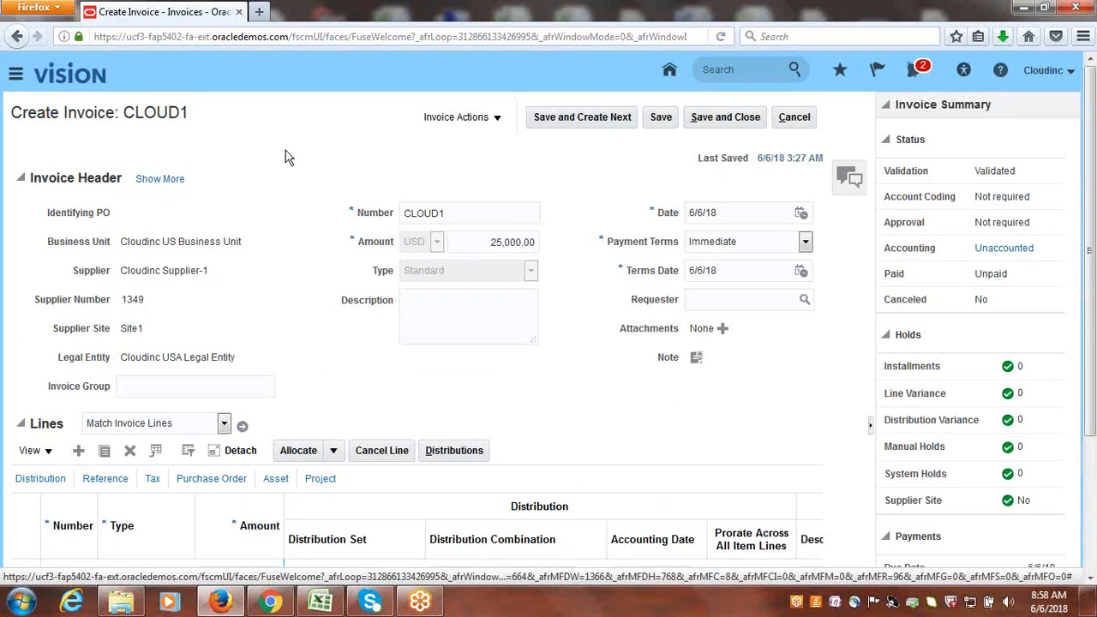
triple_click(154, 112)
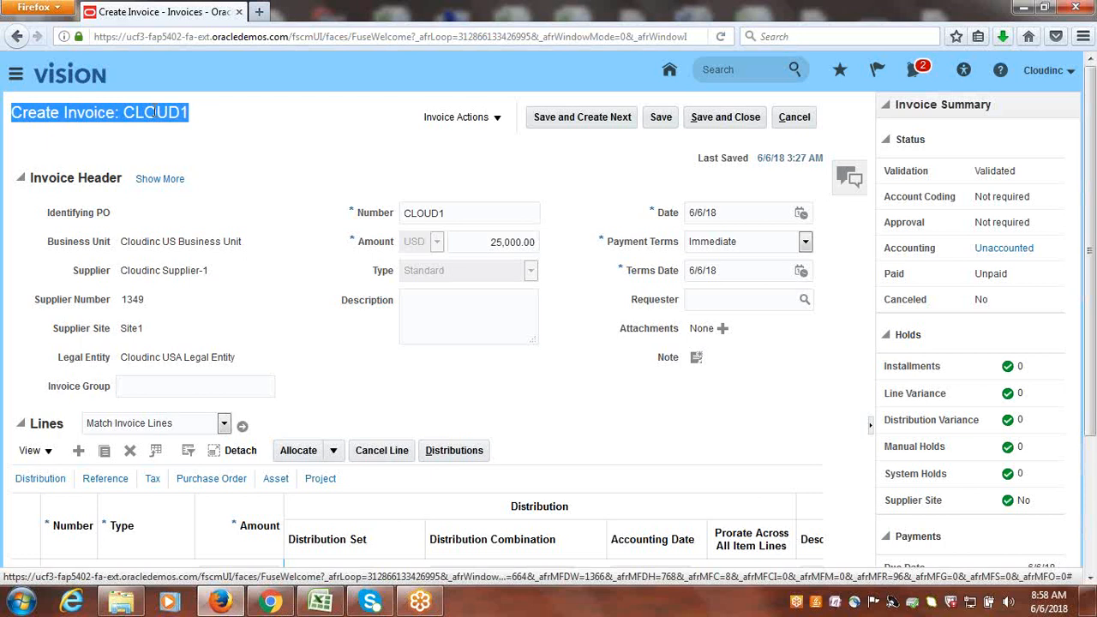
click(154, 112)
triple_click(154, 112)
click(334, 157)
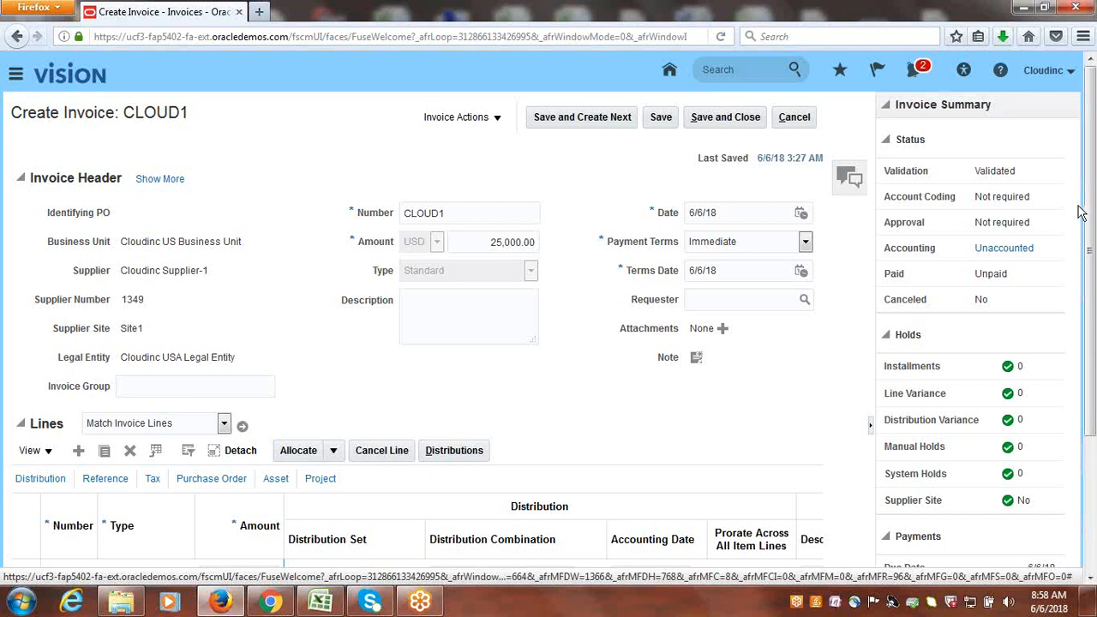
Expand the invoice's Taxes section and examine the transaction taxes and totals.
drag(1089, 257, 1090, 401)
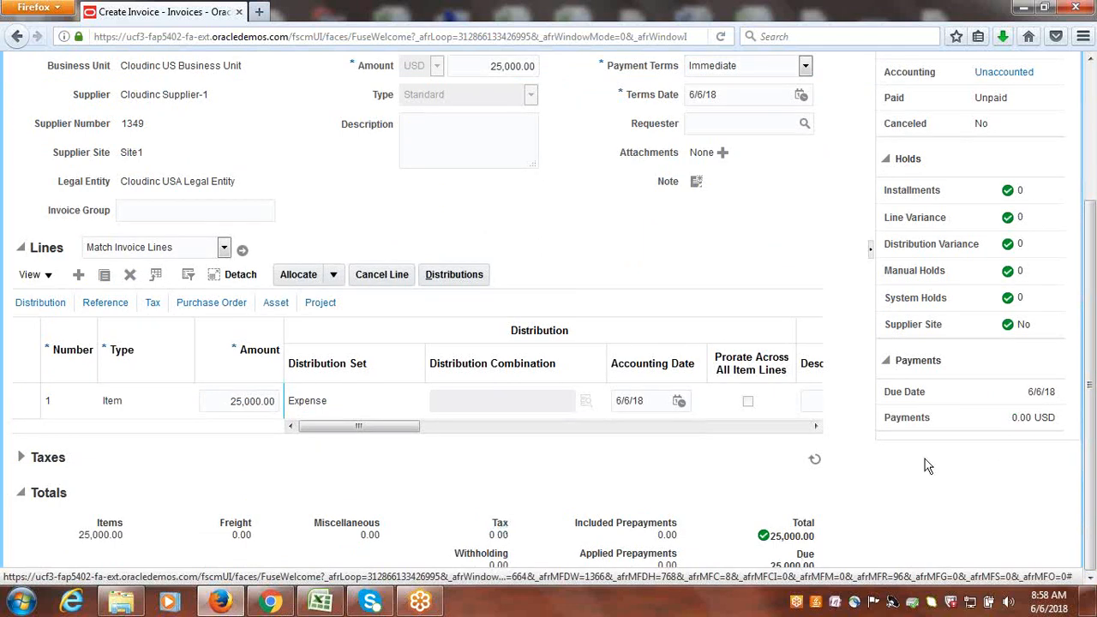
click(21, 457)
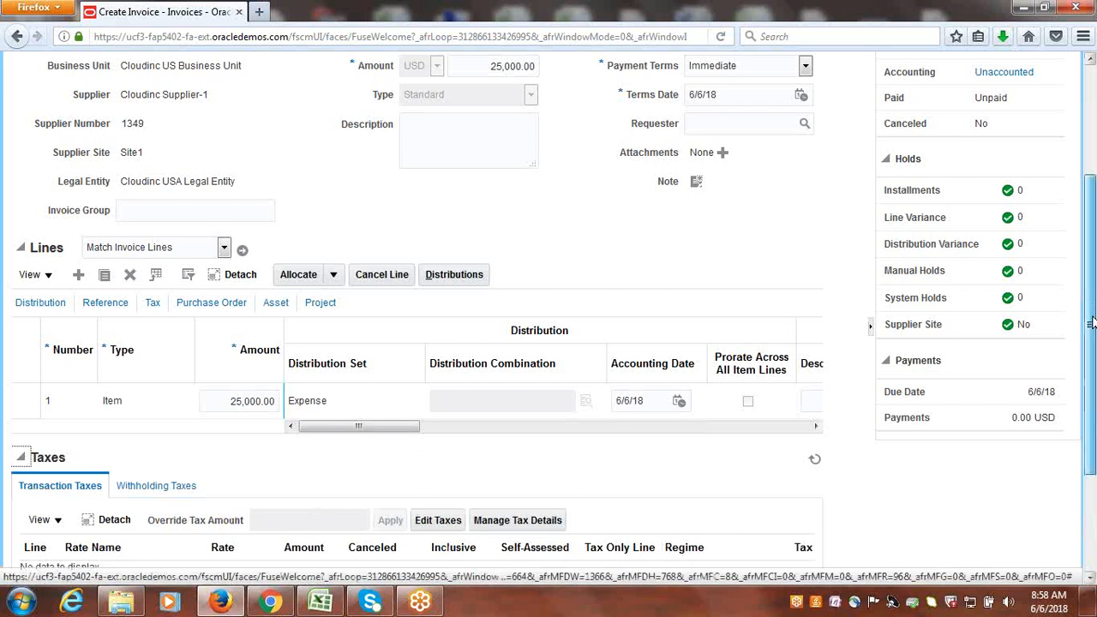
drag(1093, 322, 1092, 421)
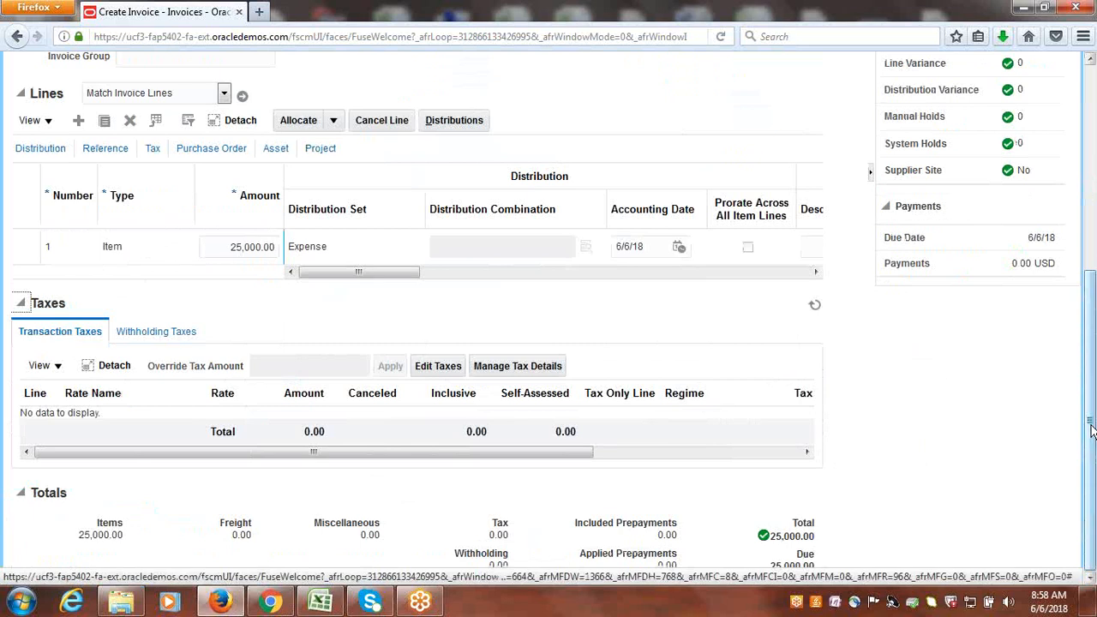
drag(1093, 431, 1092, 238)
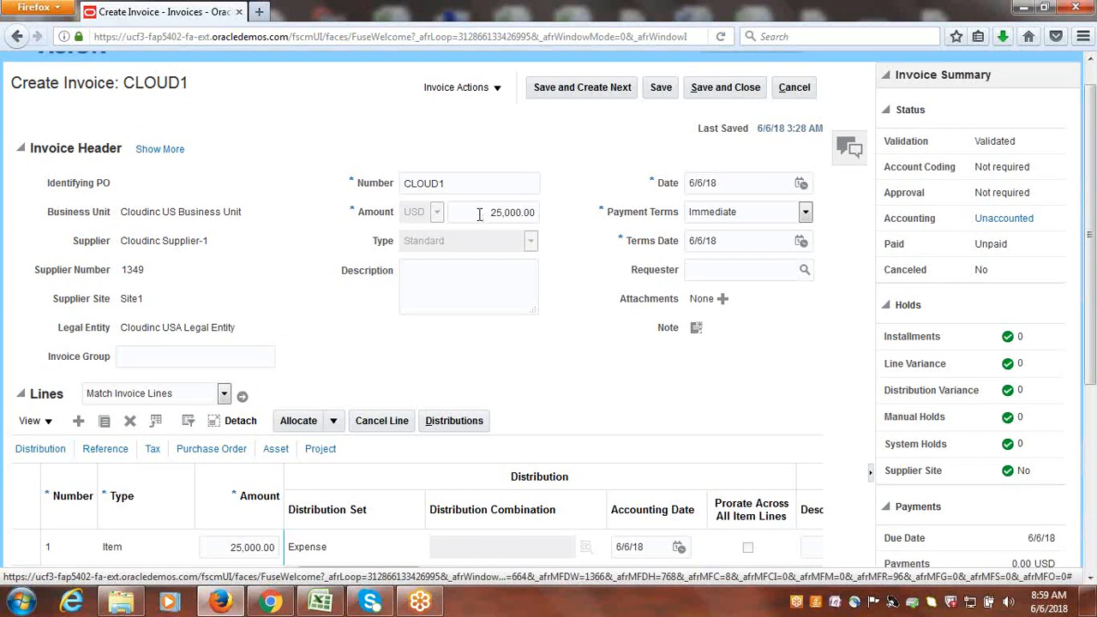
Compare the invoice header amount with the lines and taxes further down the invoice.
scroll(280, 444, down, 2)
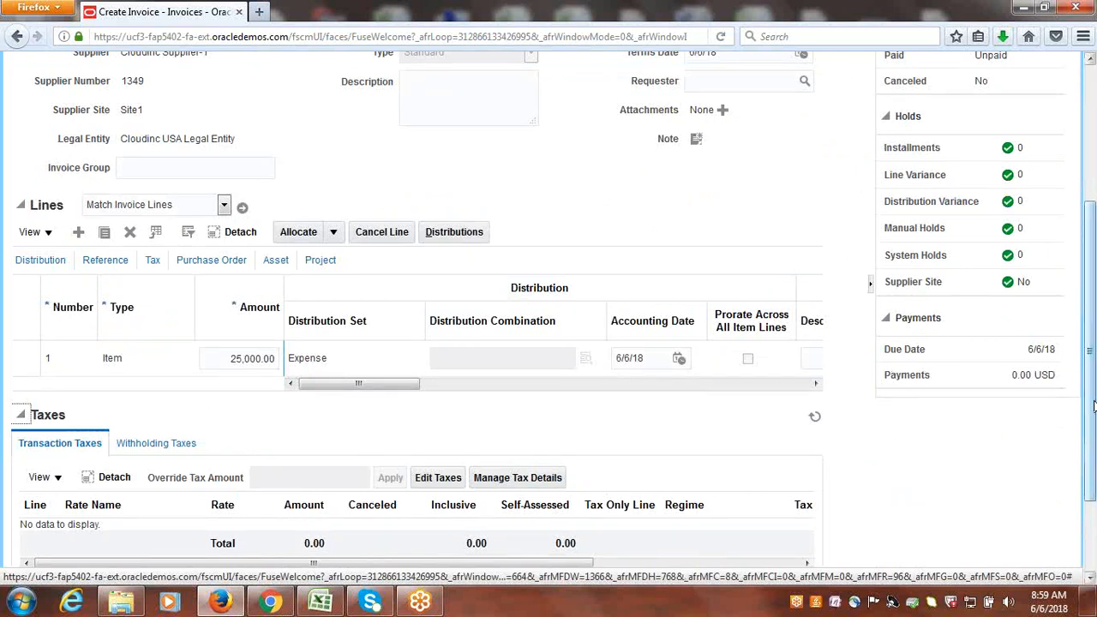
scroll(1094, 405, up, 4)
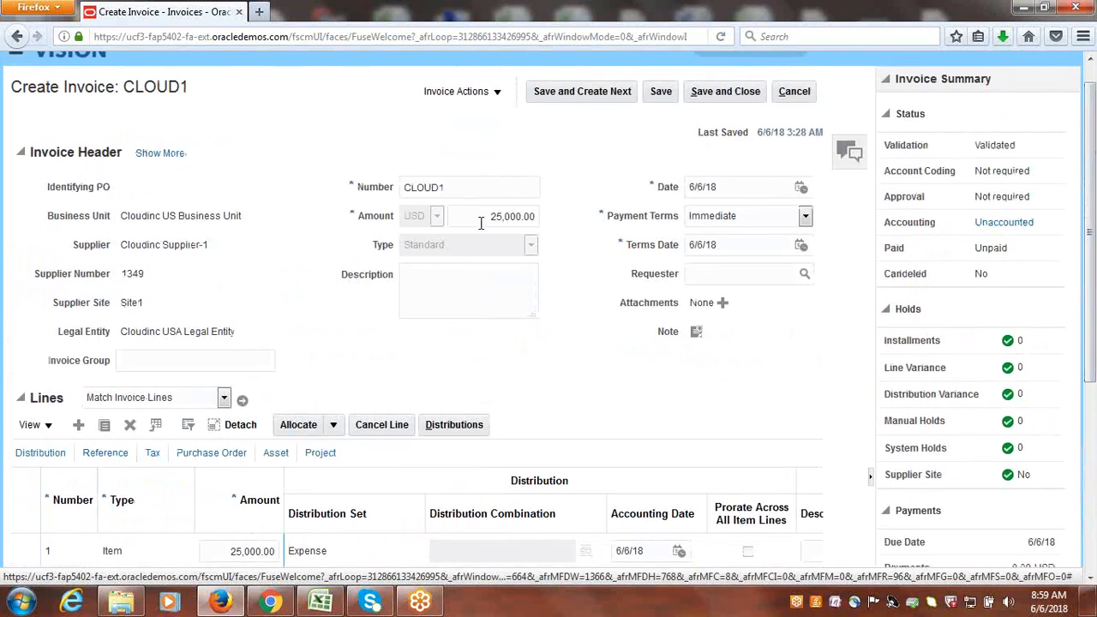
click(481, 223)
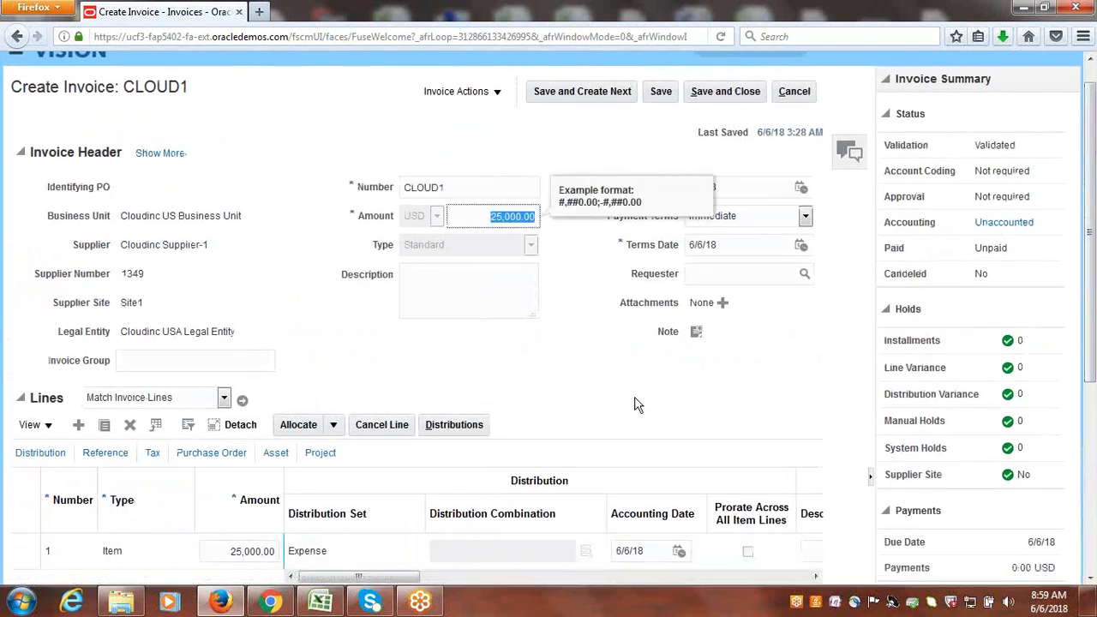
scroll(1093, 342, up, 1)
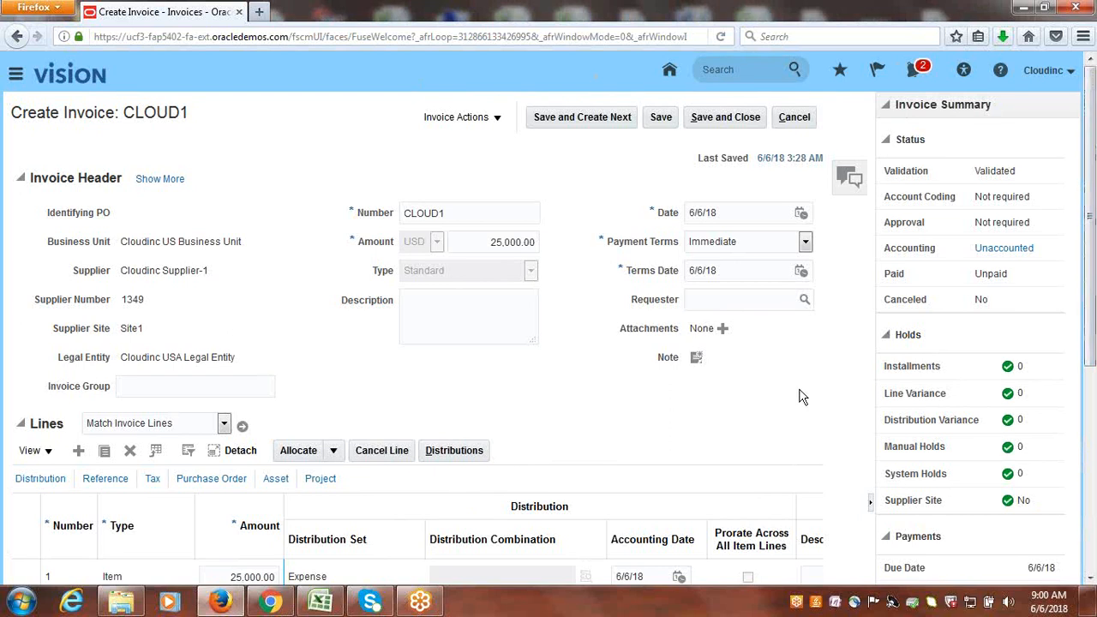
scroll(1090, 301, down, 3)
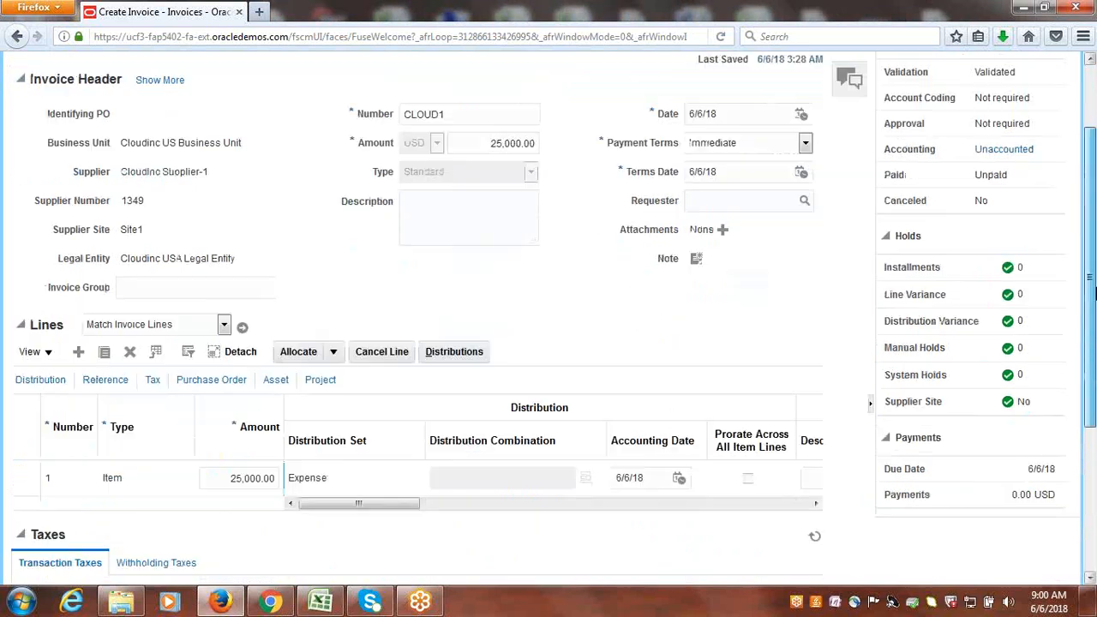
drag(1091, 302, 1090, 375)
scroll(1091, 375, up, 8)
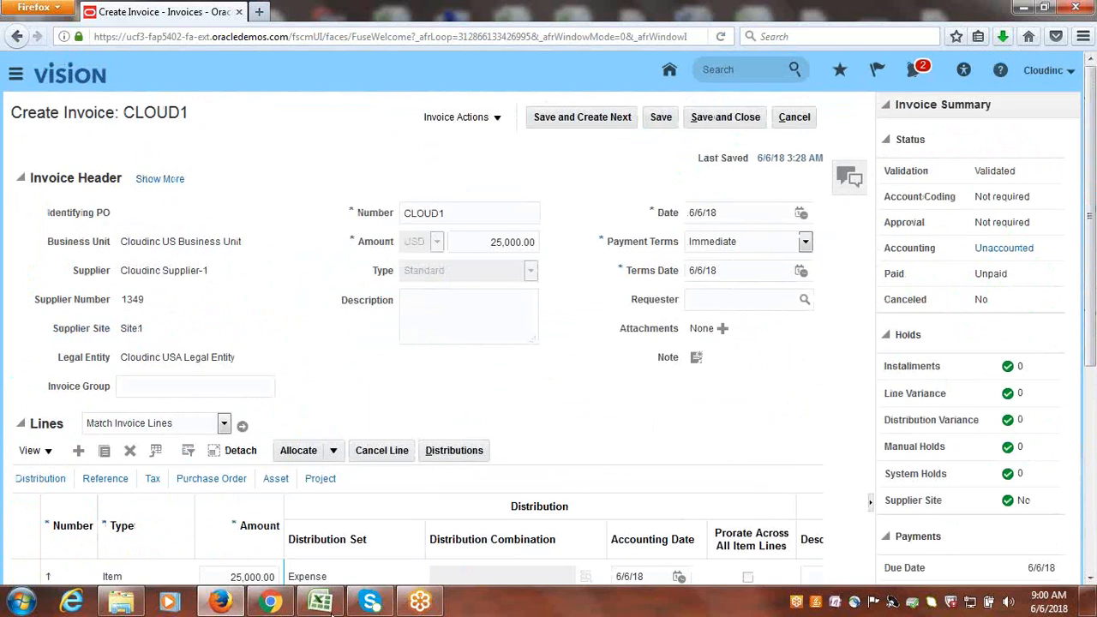
Open Notepad over the invoice page and write the heading "Accounting".
click(36, 609)
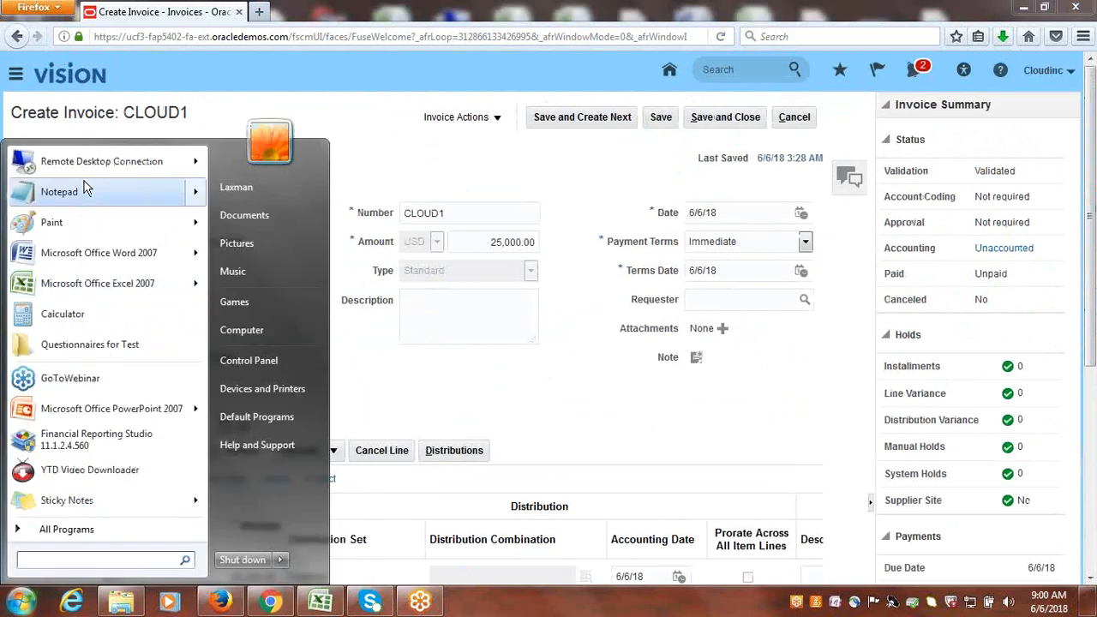
click(86, 186)
drag(462, 215, 688, 162)
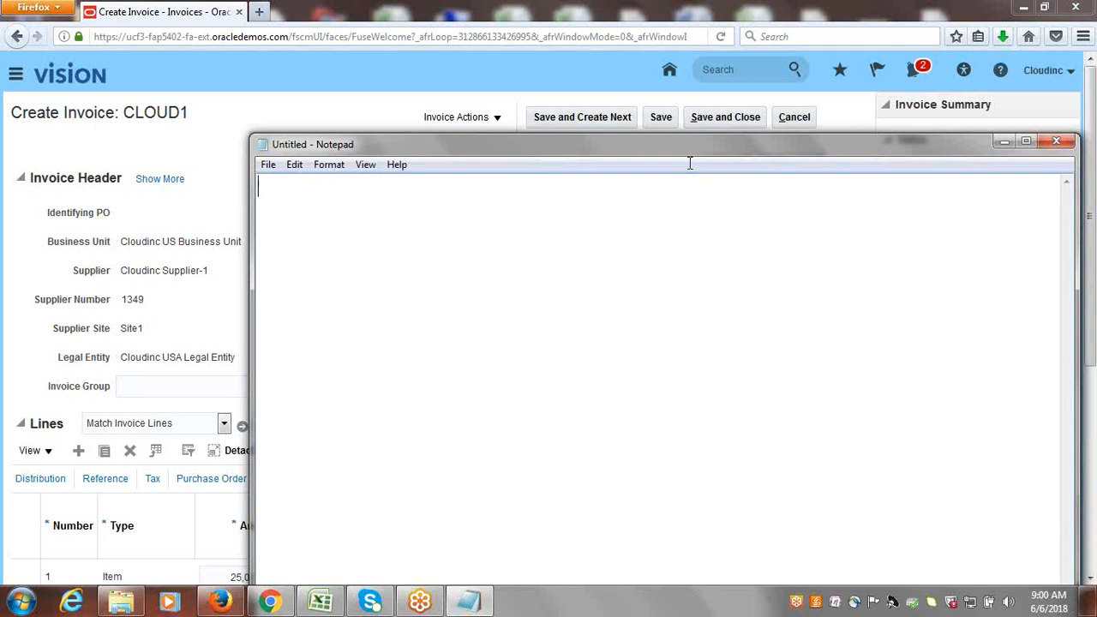
text(a)
key(BackSpace)
text(Accounting )
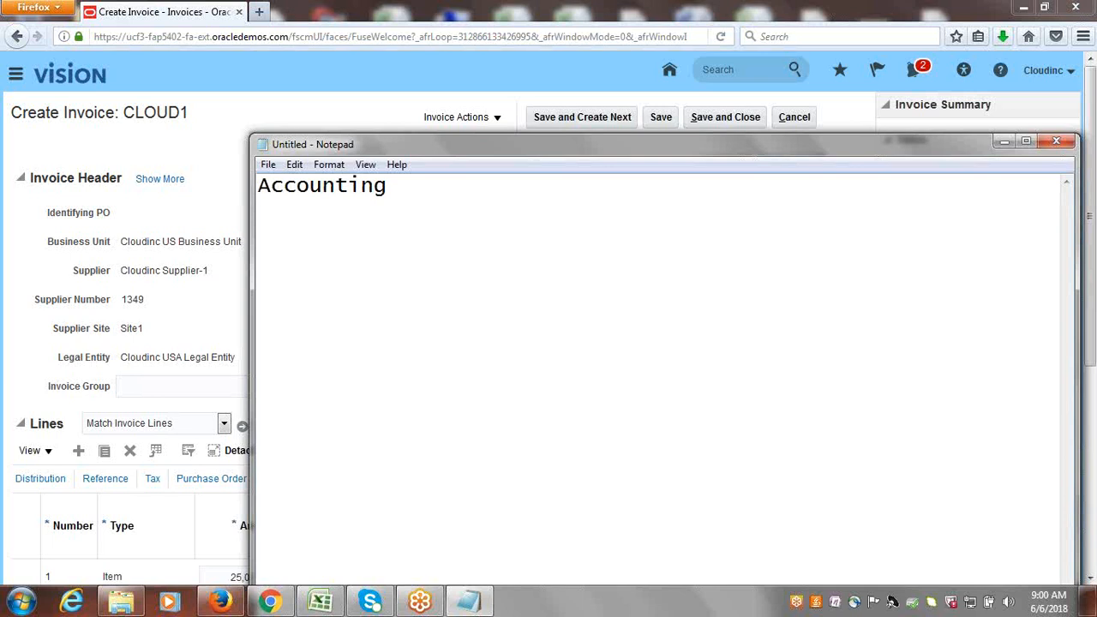
text(Draft)
List "Draft", "Final" and "Final Post" on separate lines below the Accounting heading.
key(Return)
text(Final)
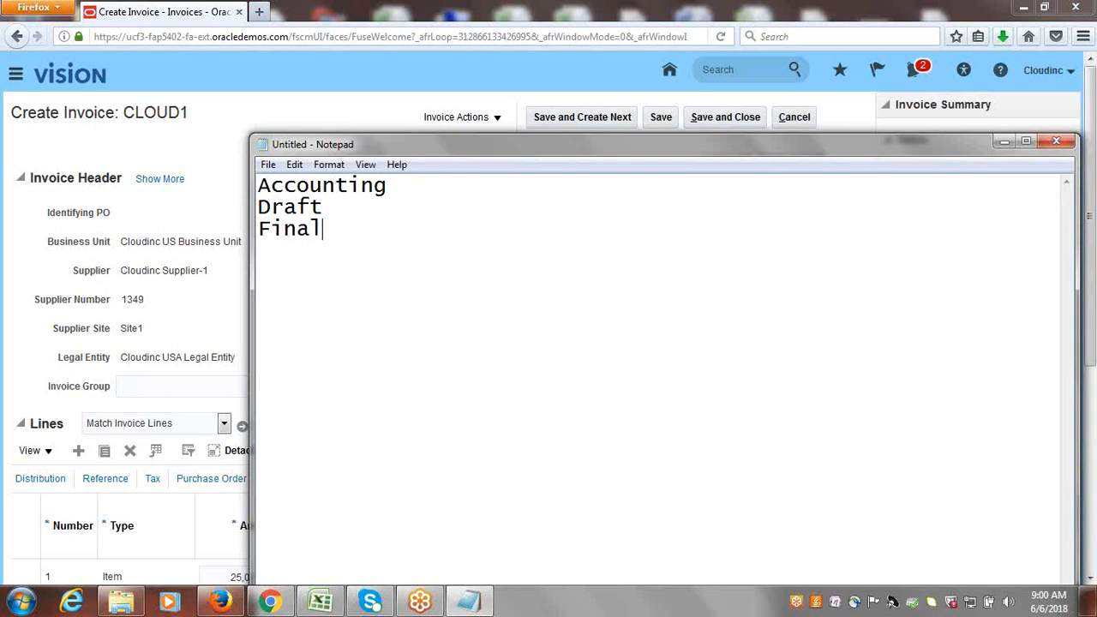
key(Return)
text(Final pO)
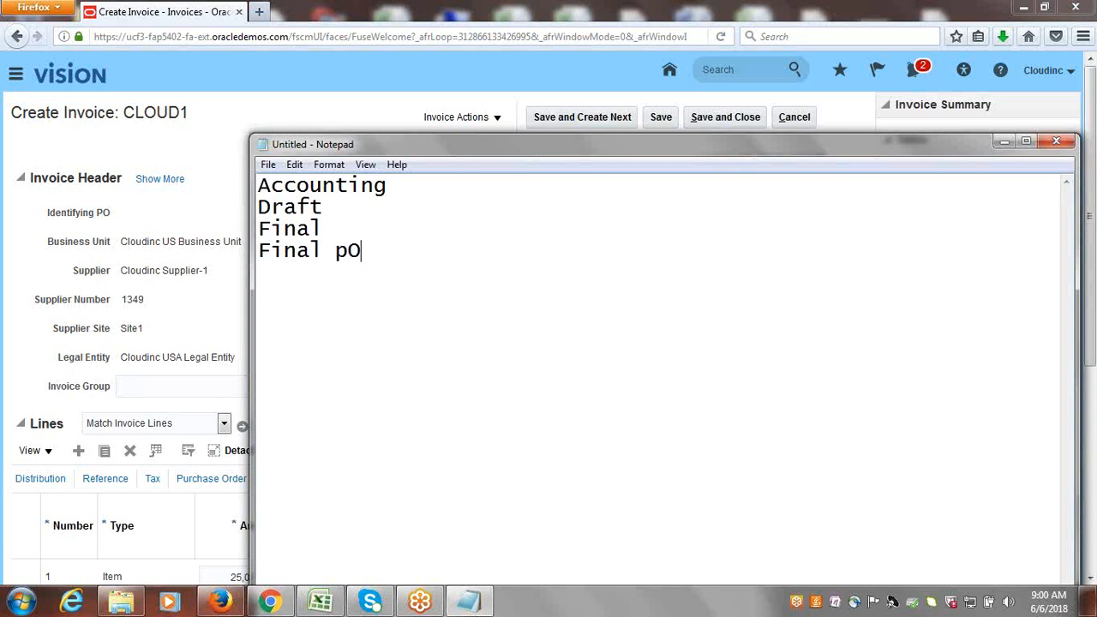
key(BackSpace)
key(BackSpace)
text(Post)
Extend the Final line to read "Final-Creates Accounting Entries".
click(362, 211)
click(357, 225)
text(-)
text(Create)
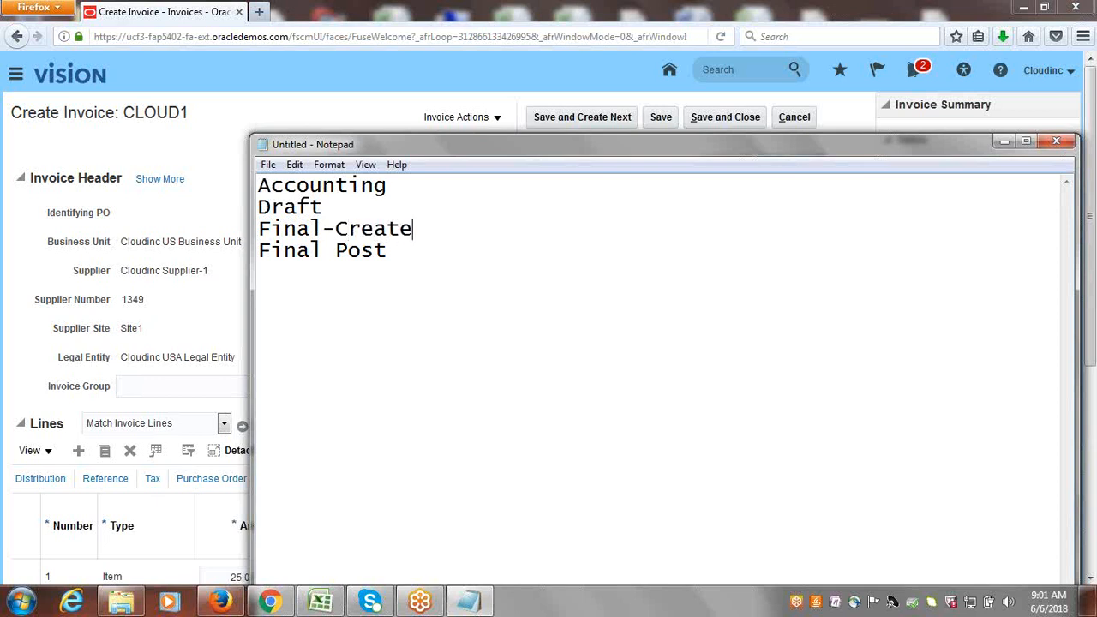
text(s Accounting Entries)
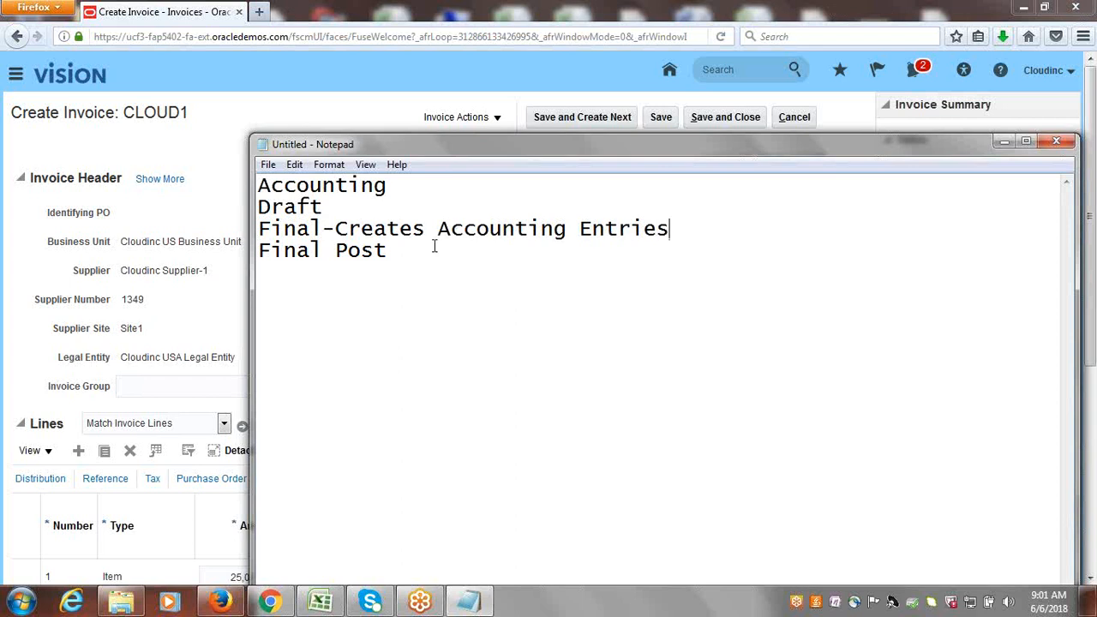
Extend the last line to read "Final Post-Accounting,Transfer to GL, Post" and highlight "Final Post".
click(404, 252)
text(-Accounting,)
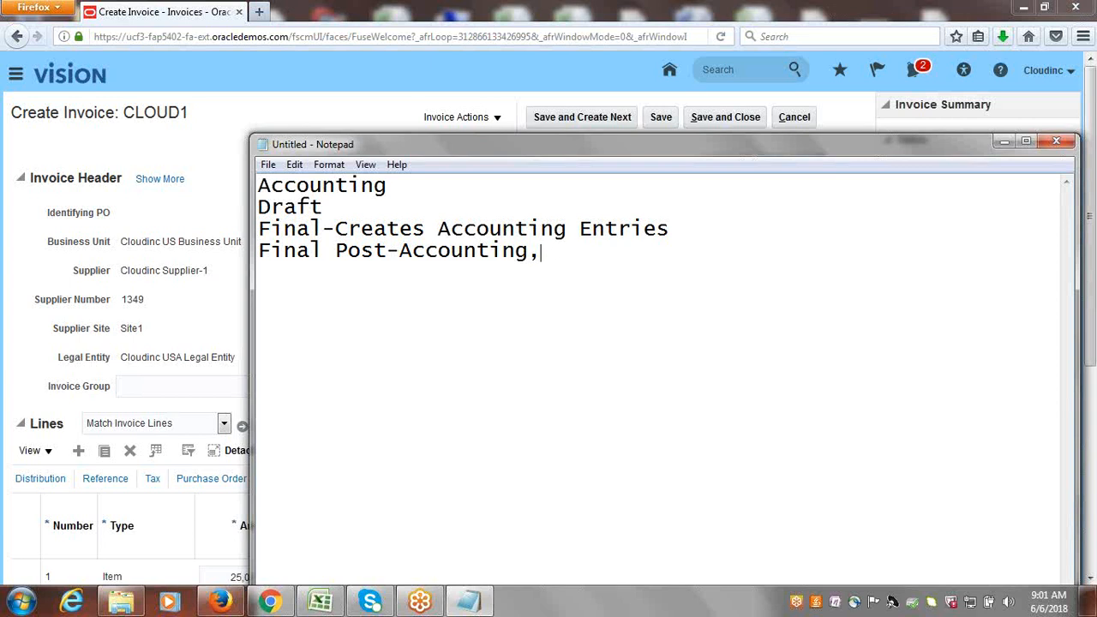
text(Transfer to GL)
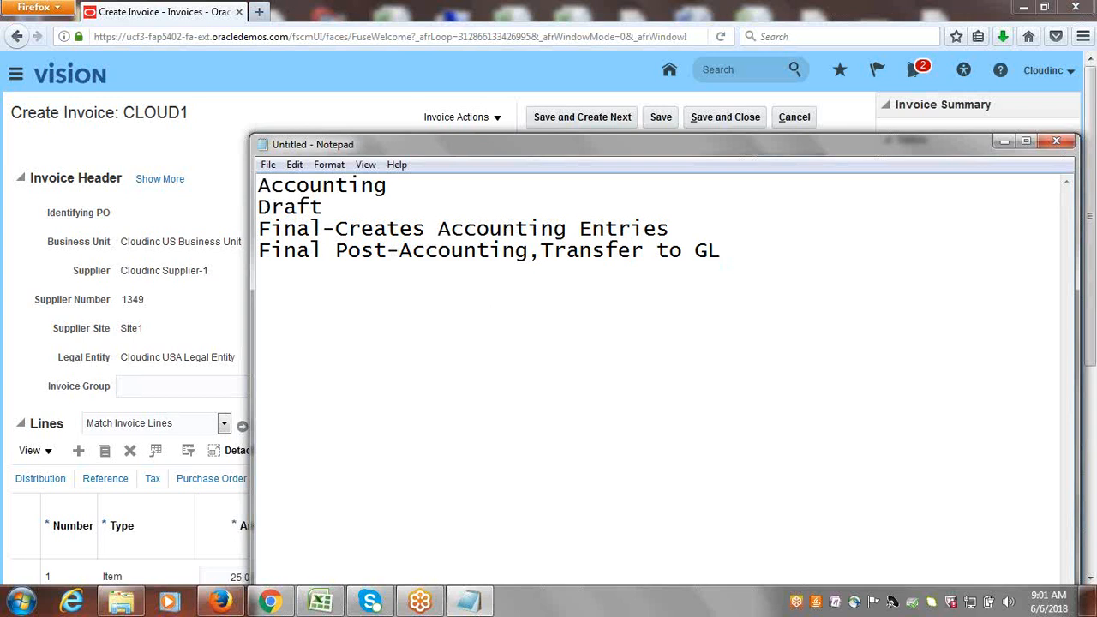
text(, Post)
drag(259, 250, 388, 250)
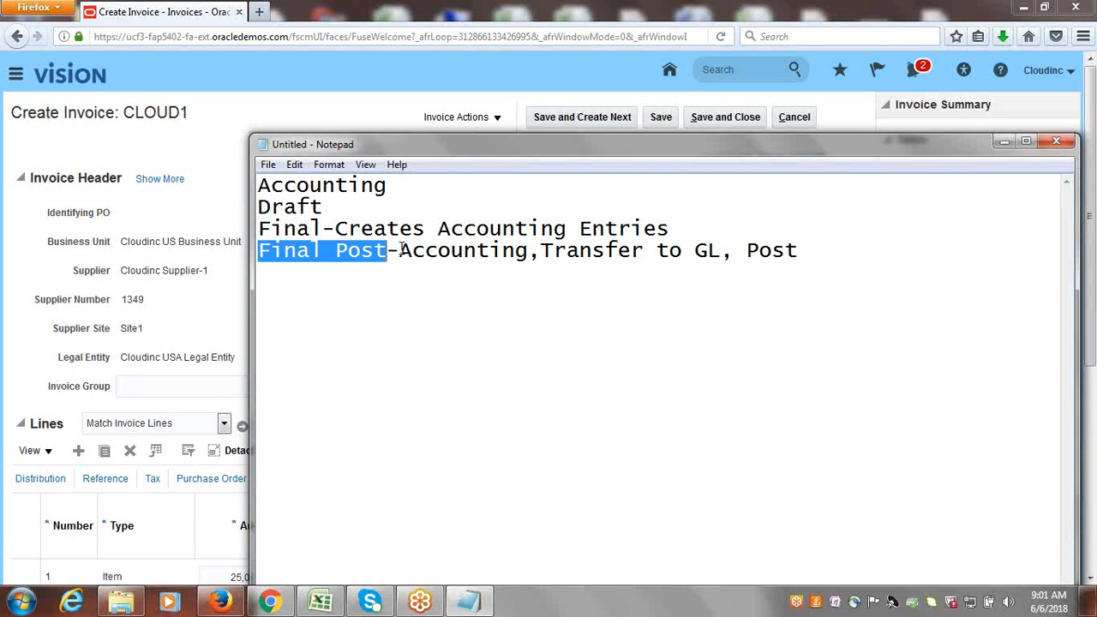
right_click(486, 249)
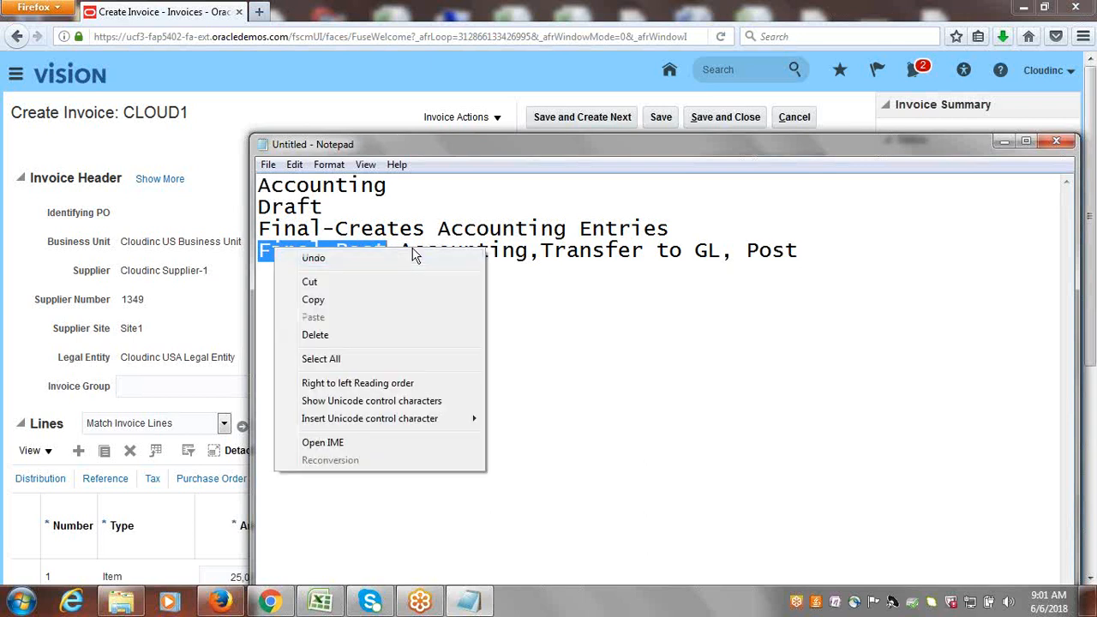
Highlight "Transfer to GL", "Creates Accounting Entries" and the Draft and Final lines one after another in the Notepad notes.
click(504, 271)
right_click(655, 266)
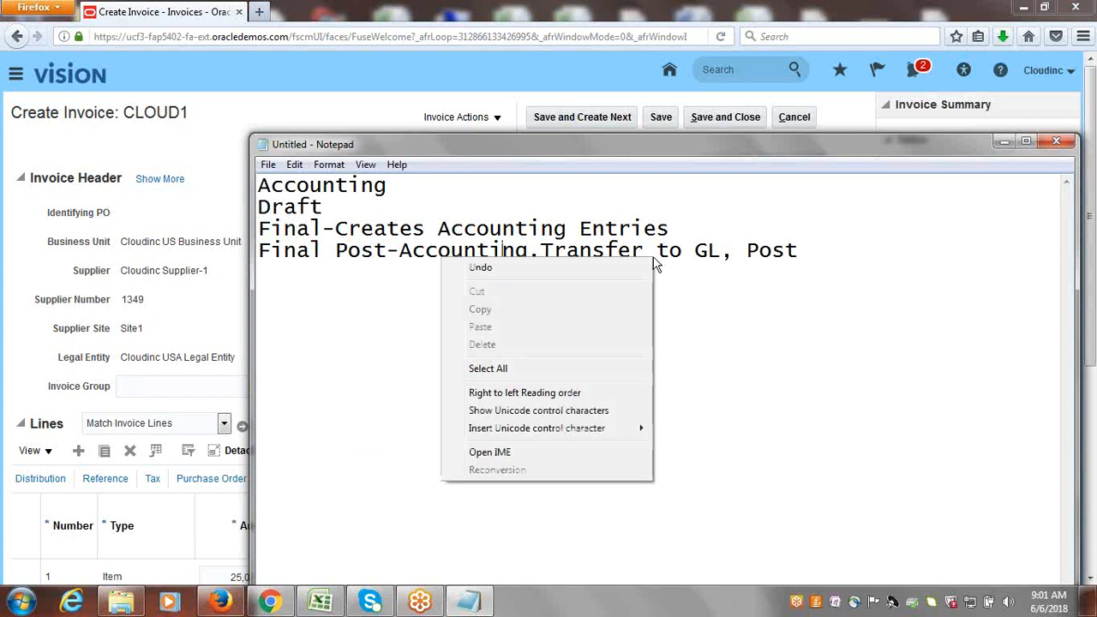
click(655, 266)
drag(722, 250, 540, 251)
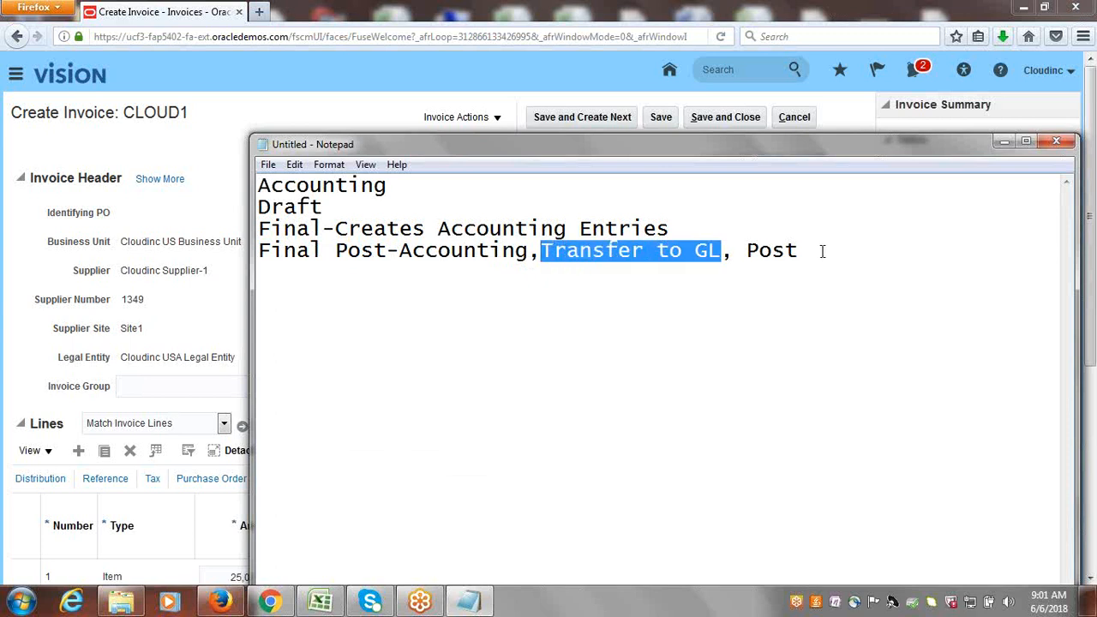
right_click(610, 249)
click(807, 250)
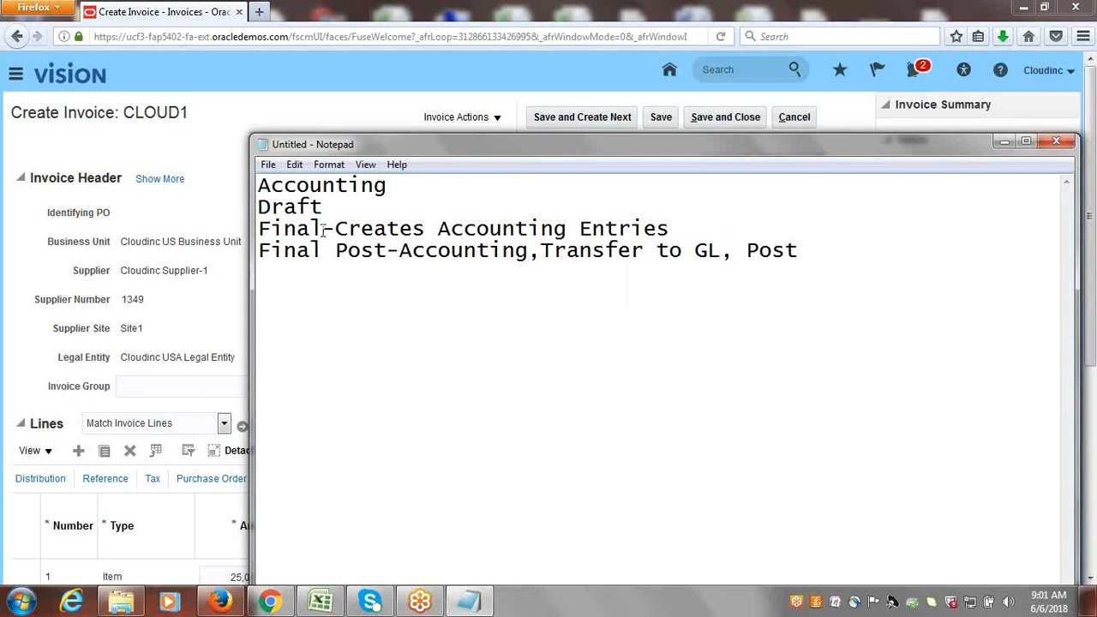
drag(336, 229, 674, 232)
click(346, 203)
drag(260, 207, 323, 251)
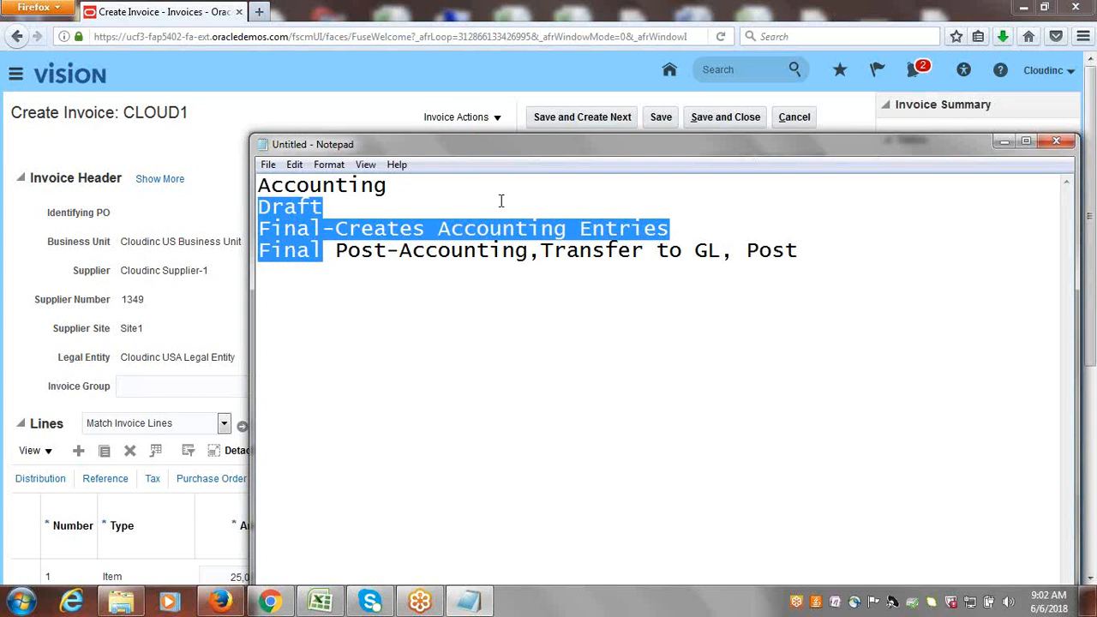
Below the notes, leave a blank line and add "Draft" and "Post to Ledger" on separate lines.
click(805, 251)
key(Return)
key(Return)
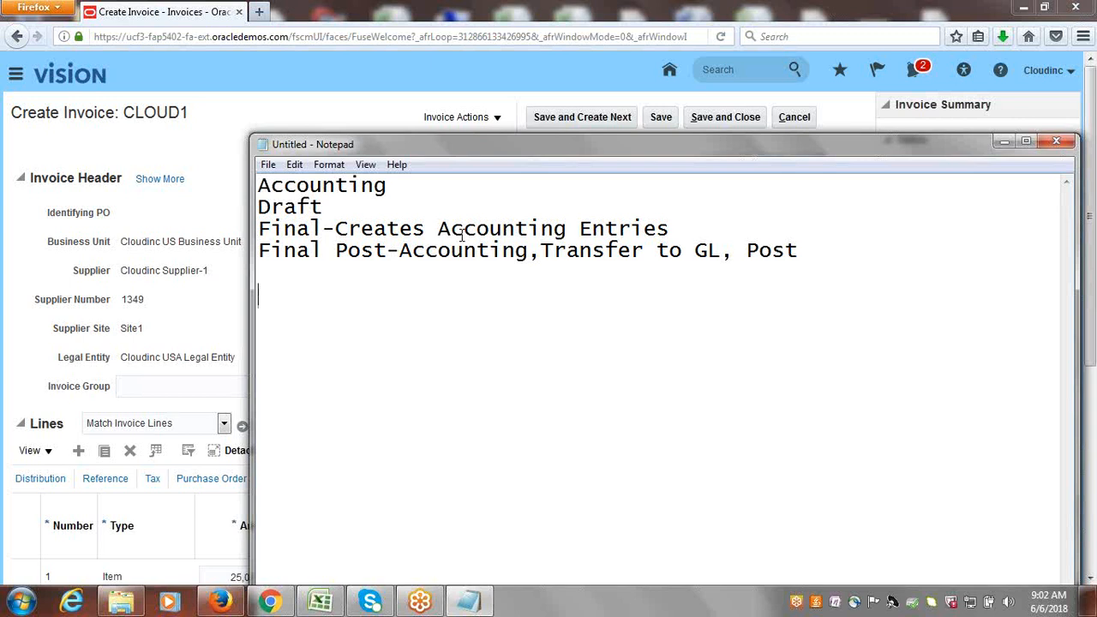
text(d)
key(BackSpace)
text(Draft)
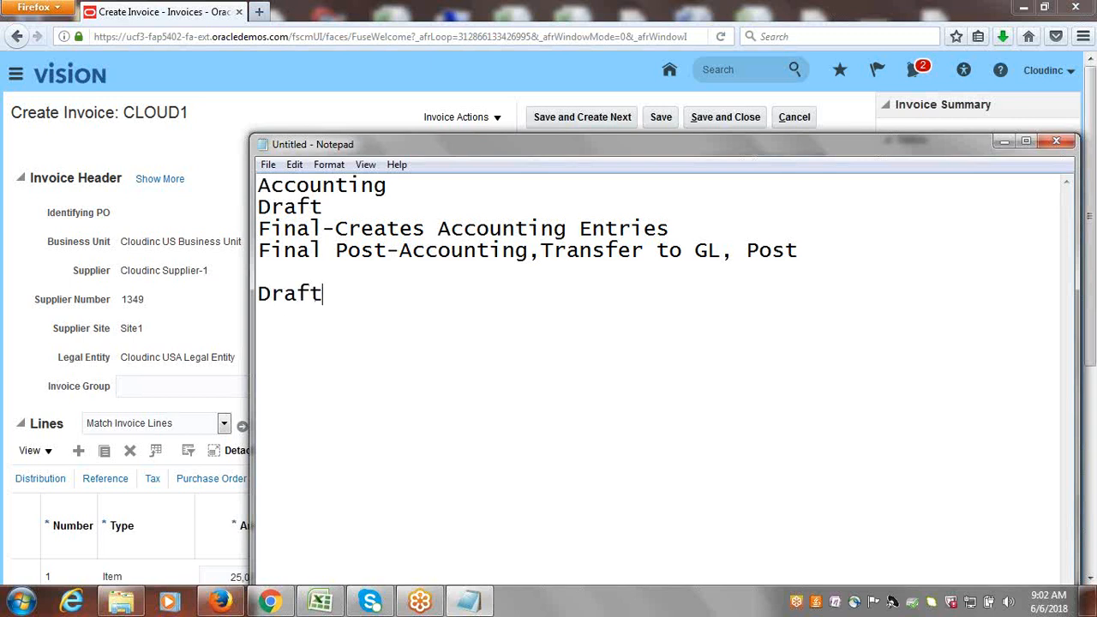
key(Return)
text(Post to Ledger)
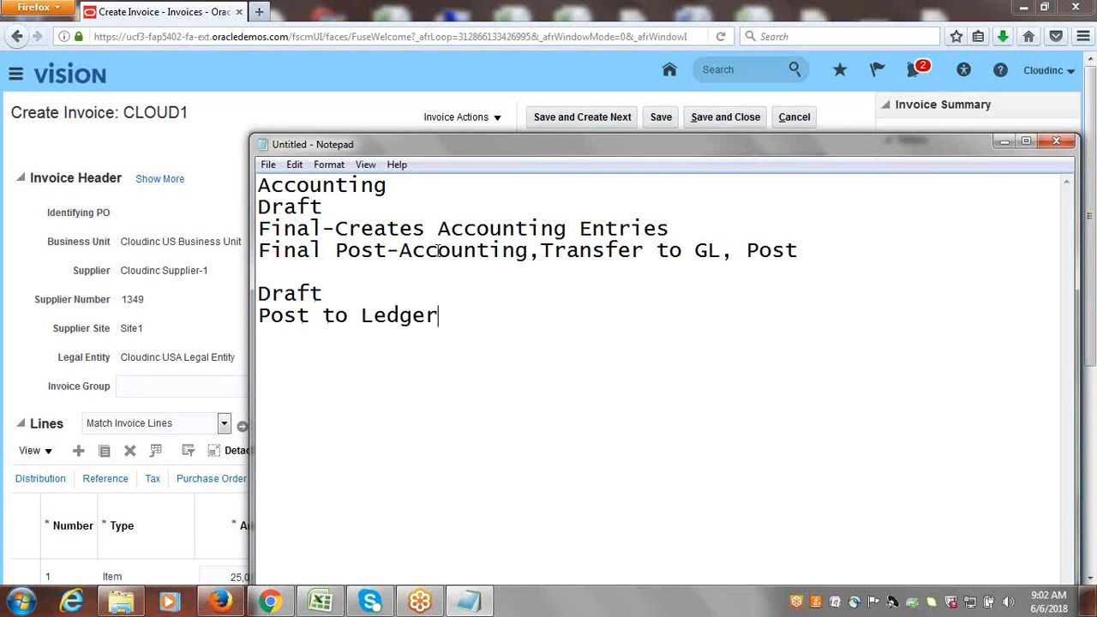
Append "(Final Post)" to the Post to Ledger line, and highlight "Final" and "Post to Ledger" for comparison.
click(263, 317)
drag(387, 250, 257, 252)
click(484, 319)
text(()
key(ctrl+v)
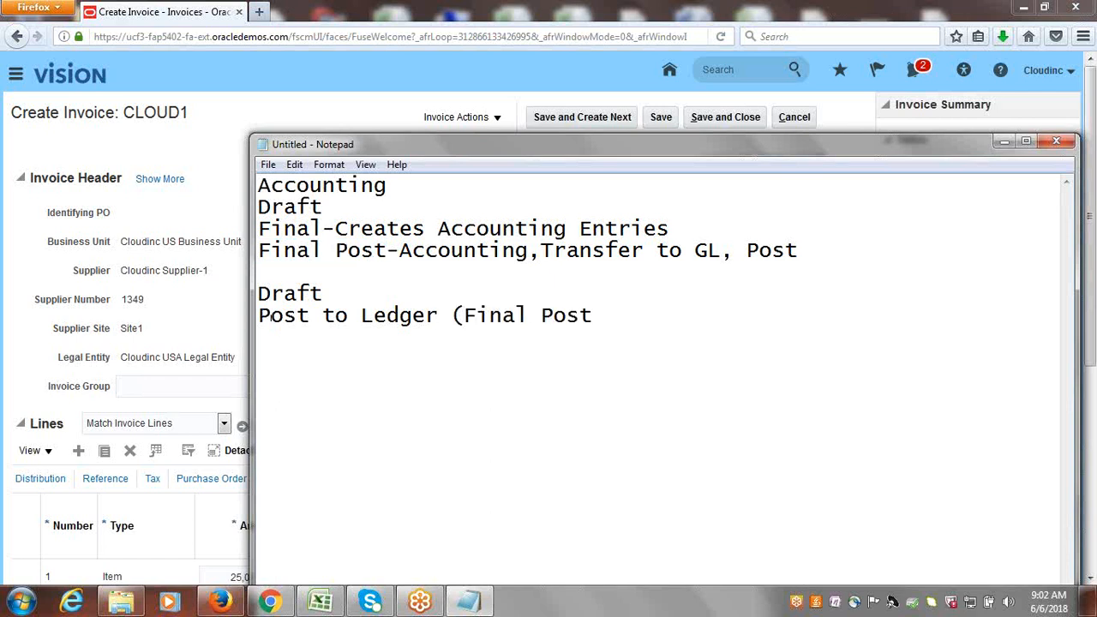
text())
drag(323, 228, 258, 228)
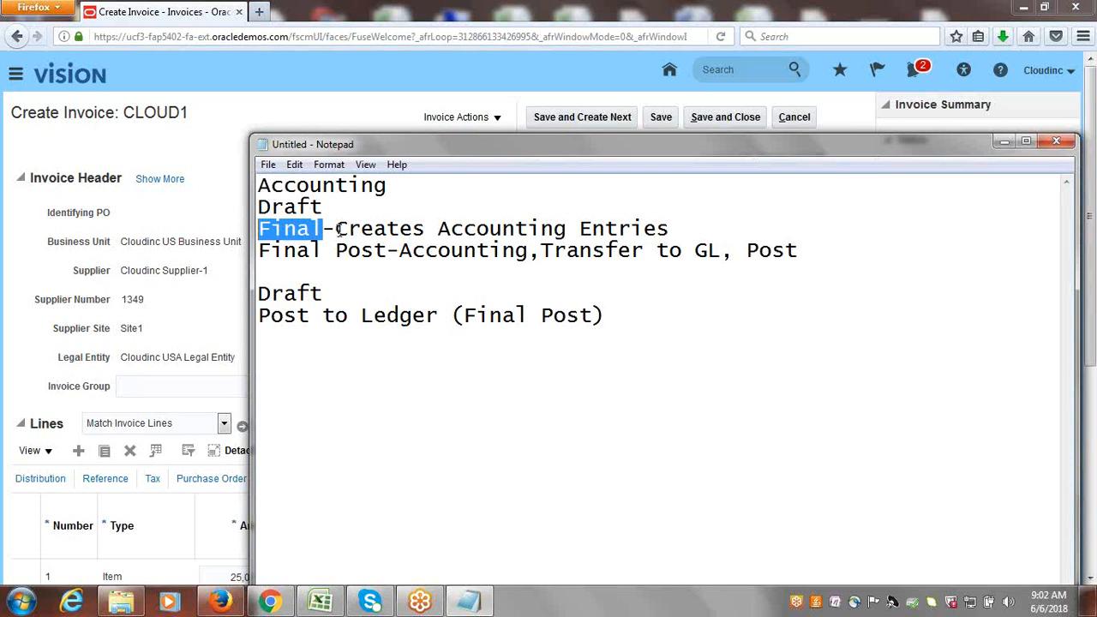
drag(260, 316, 441, 317)
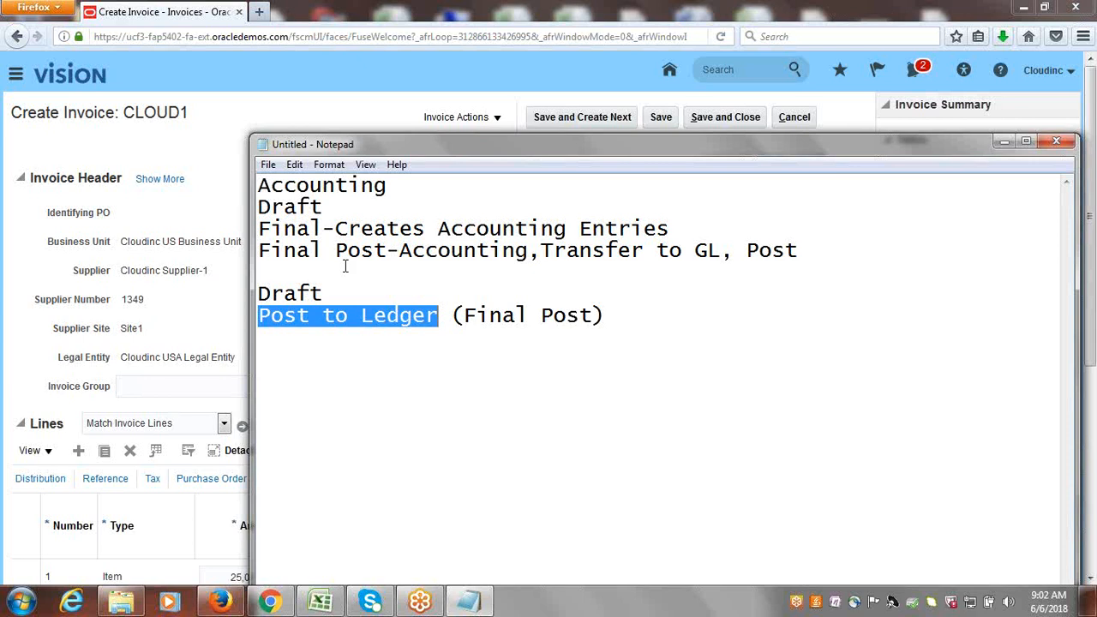
Switch back to invoice CLOUD1 in Oracle Fusion and post it to the ledger.
click(320, 110)
click(497, 120)
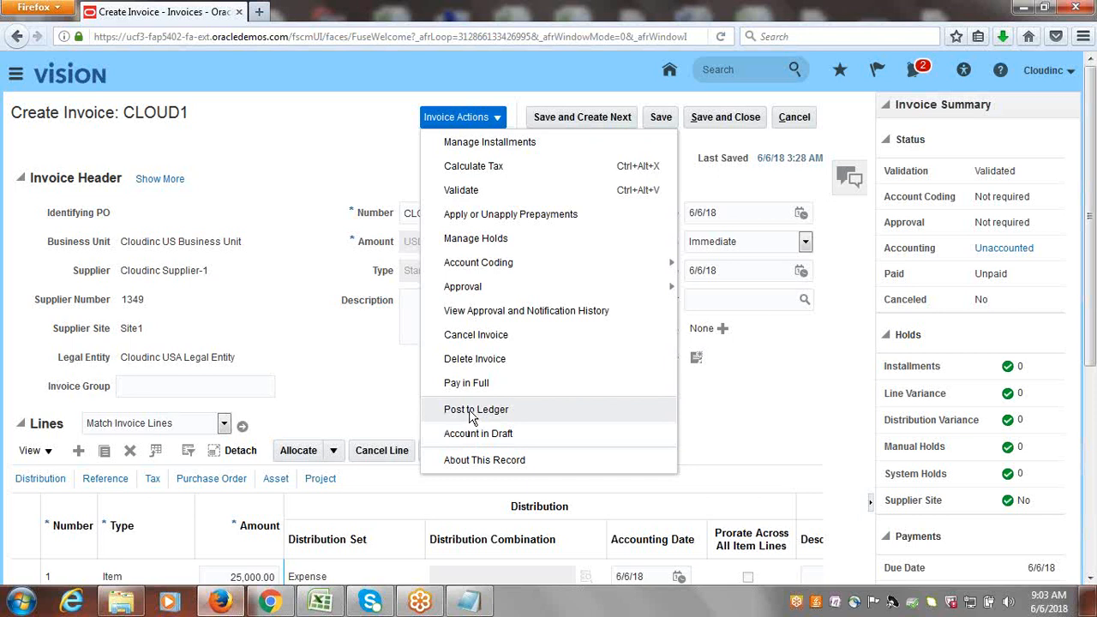
click(470, 410)
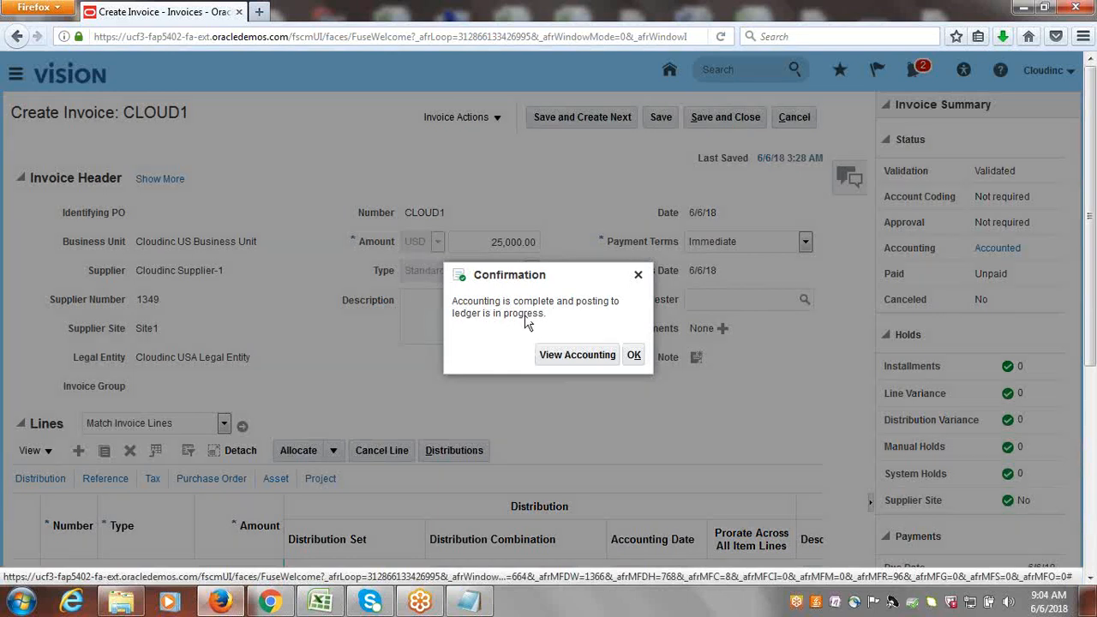
View the accounting lines of invoice CLOUD1, close them, and save and close the invoice.
click(566, 355)
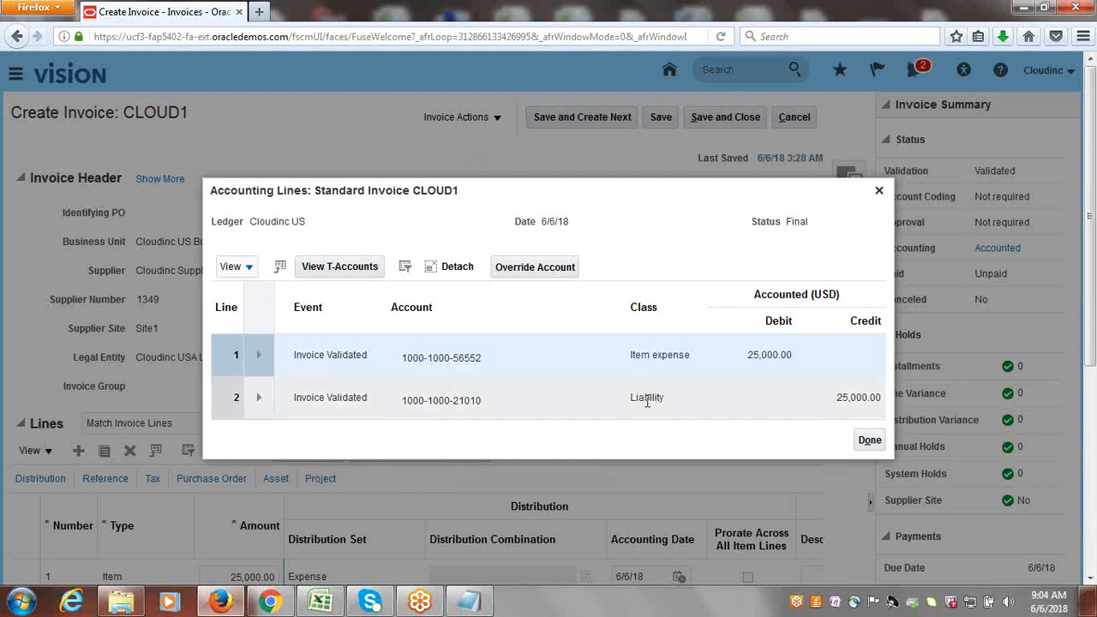
click(870, 441)
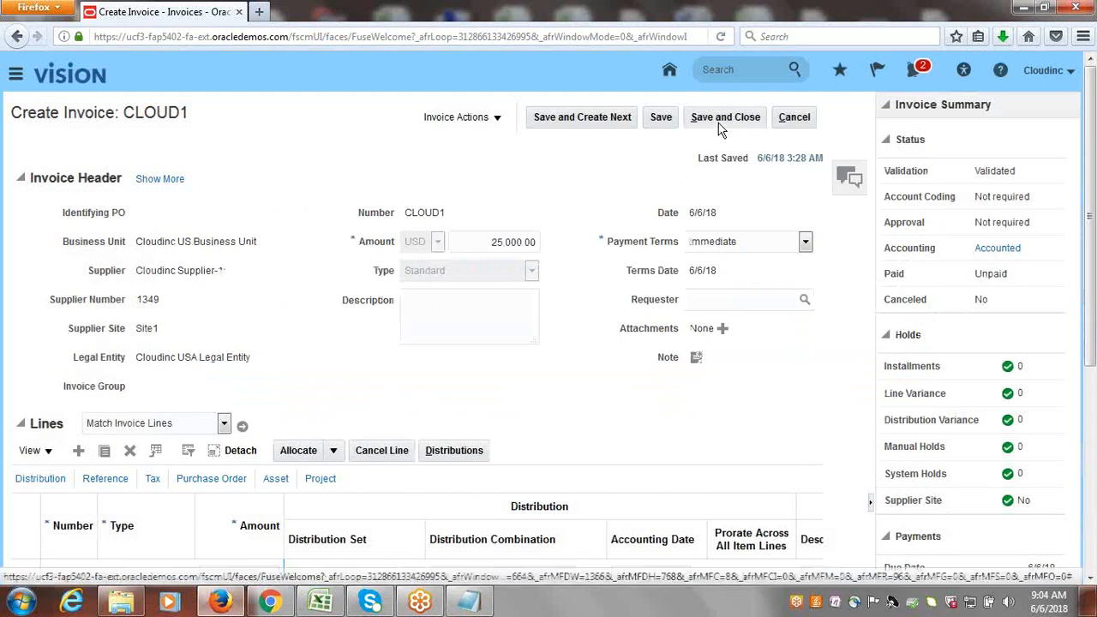
click(720, 121)
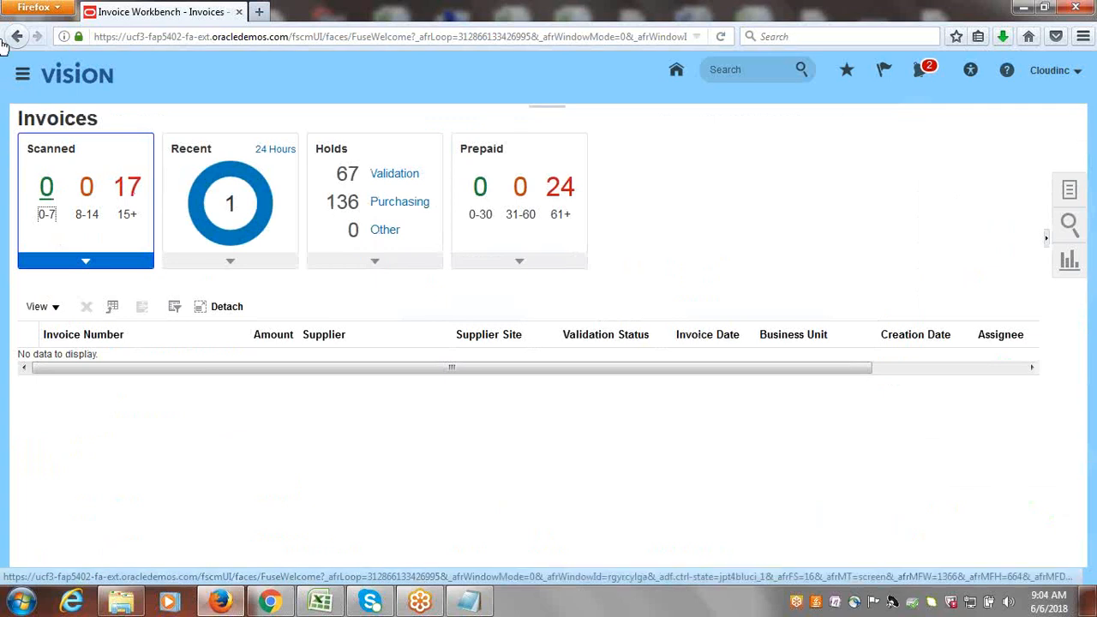
Go to Journals under General Accounting and open the Manage Journals task.
click(24, 77)
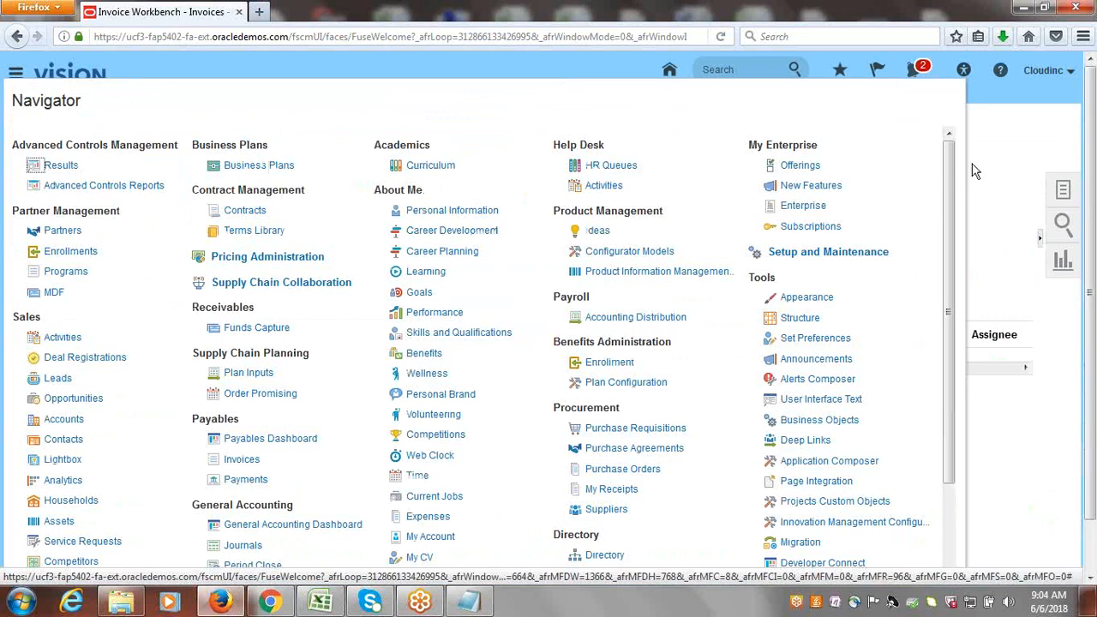
drag(952, 170, 966, 283)
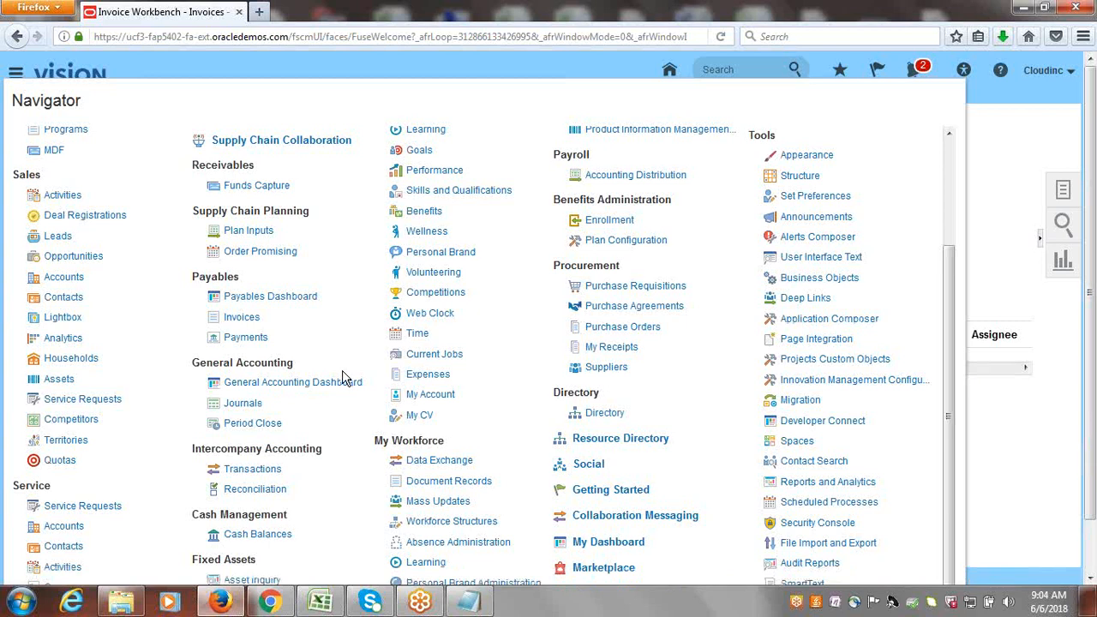
click(256, 404)
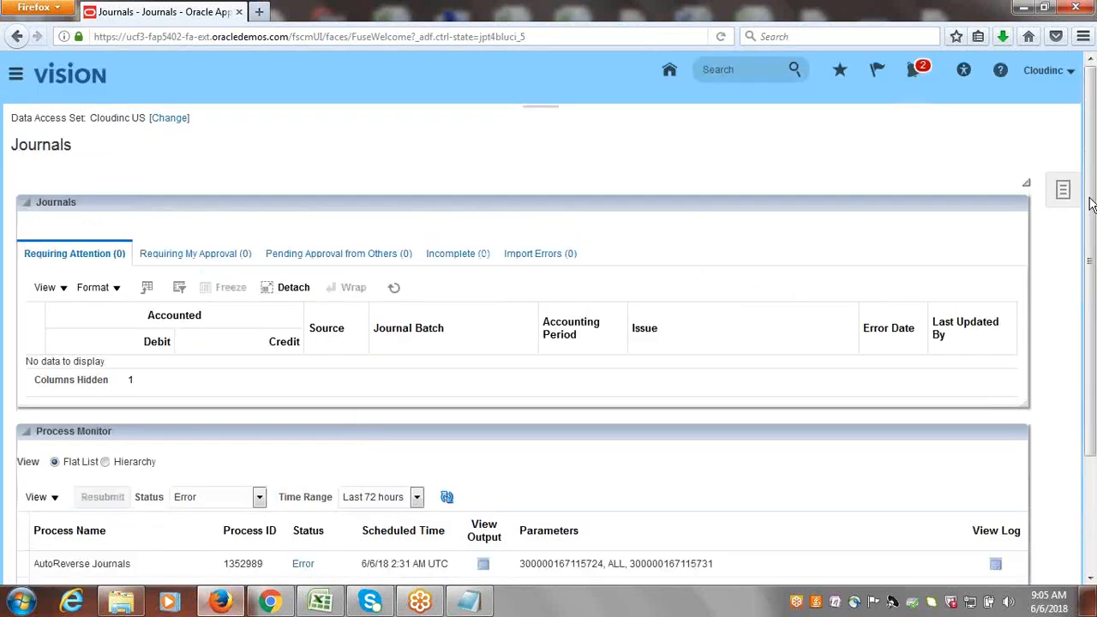
click(1064, 192)
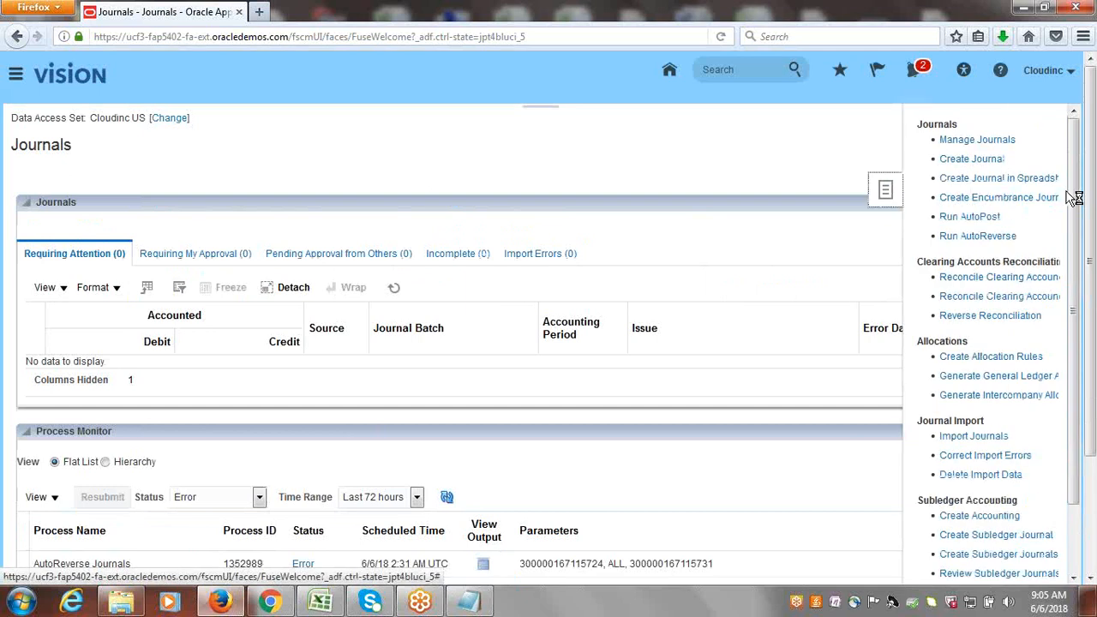
click(957, 144)
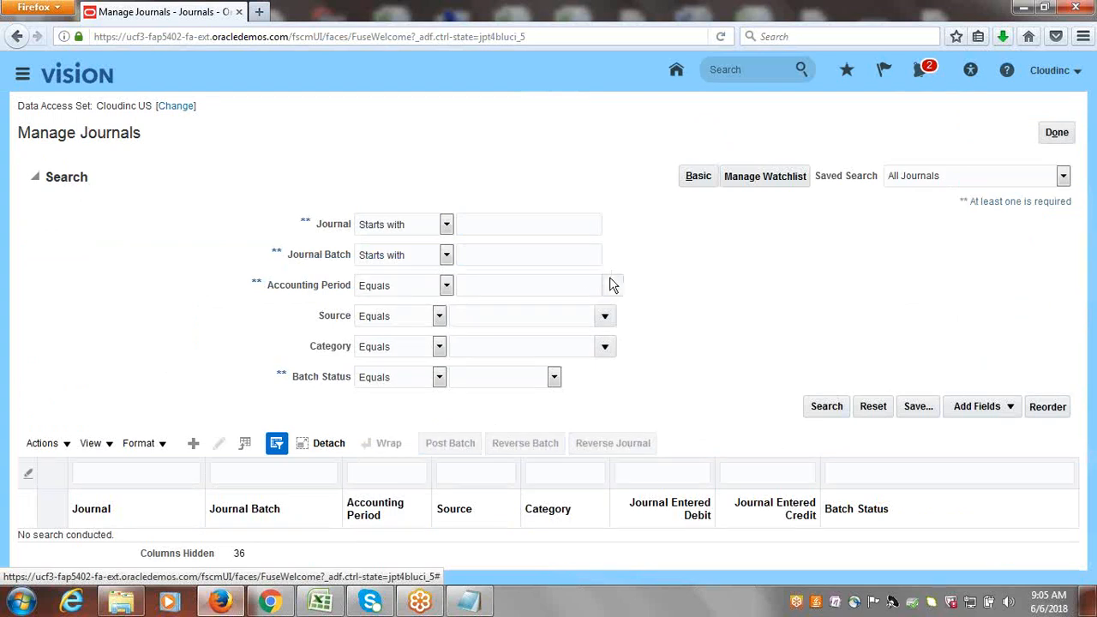
Set the journal search's accounting period to Jun-18, and point out its required-field marker.
click(609, 284)
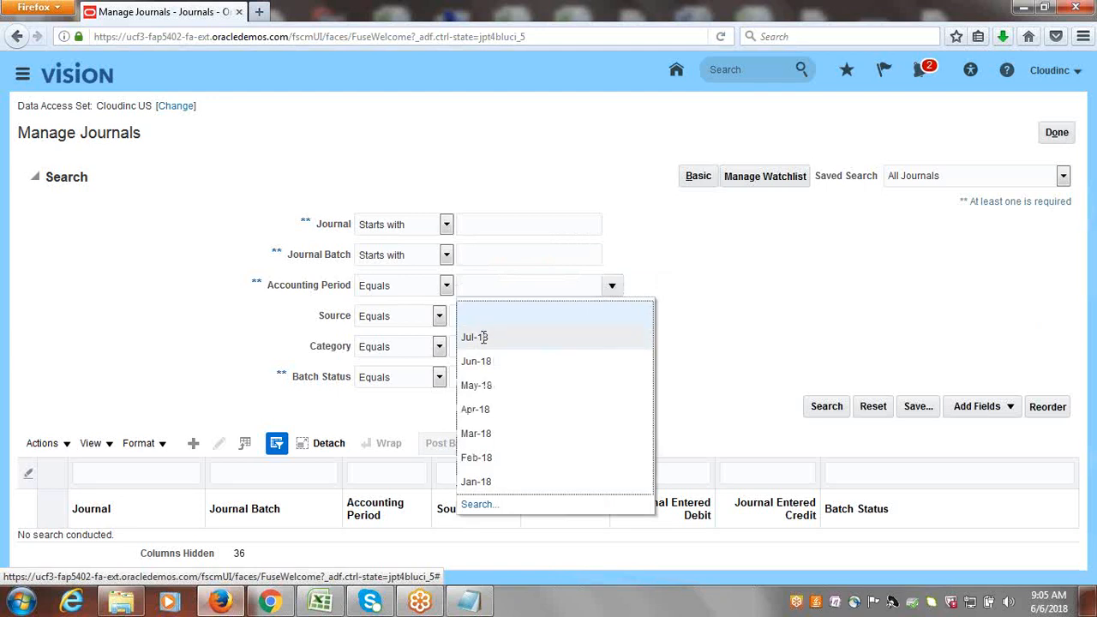
click(483, 363)
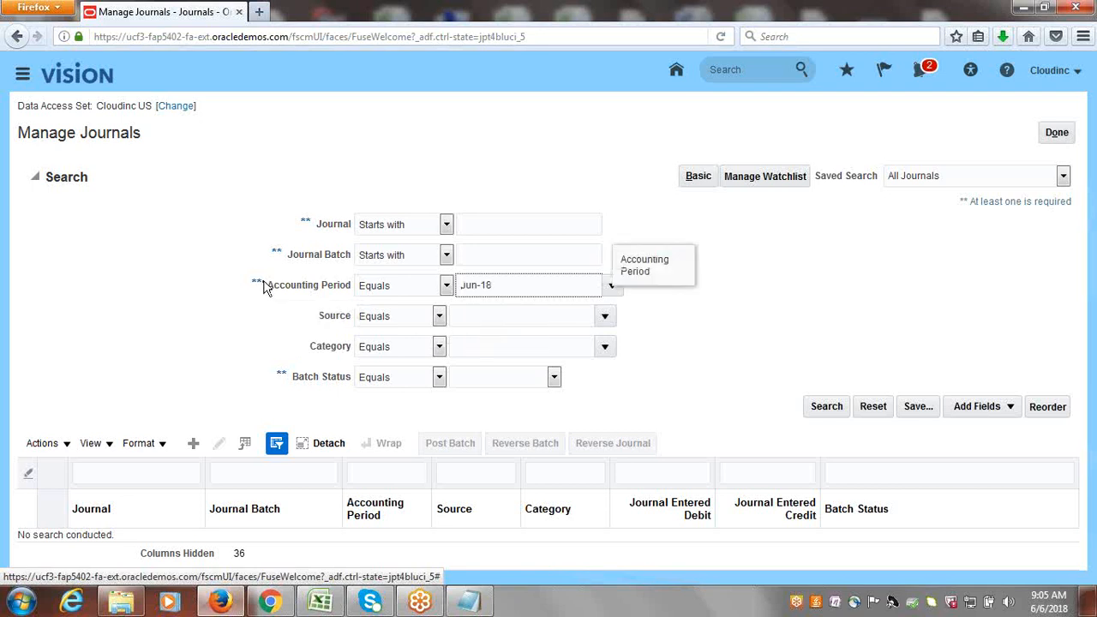
drag(265, 287, 253, 286)
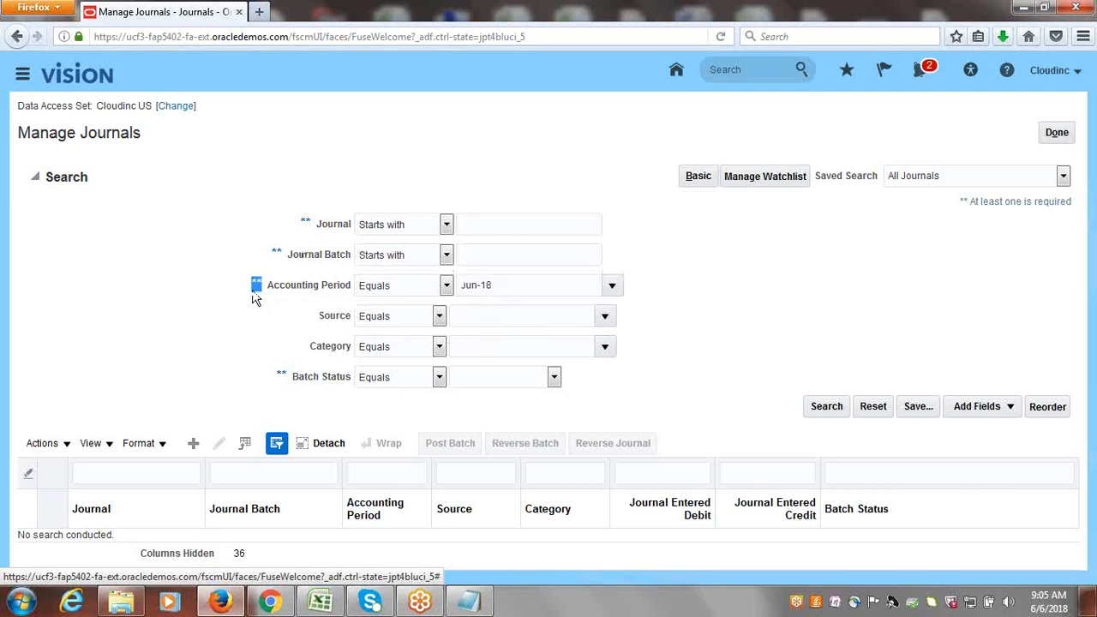
click(254, 298)
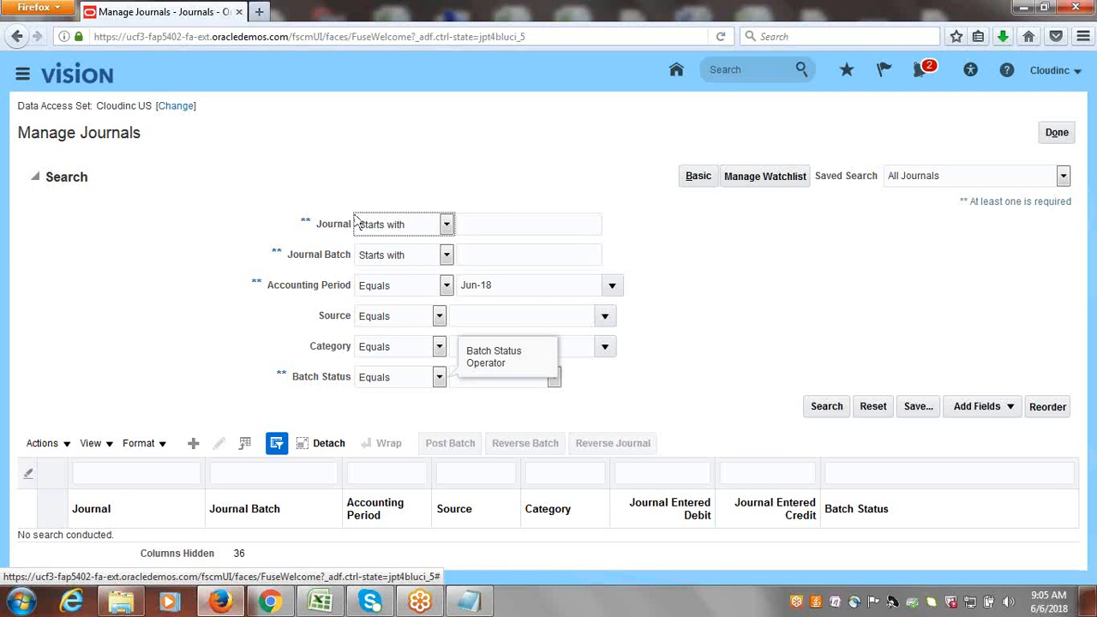
Add an extra Category field to the journal search criteria and remove it again.
click(1011, 408)
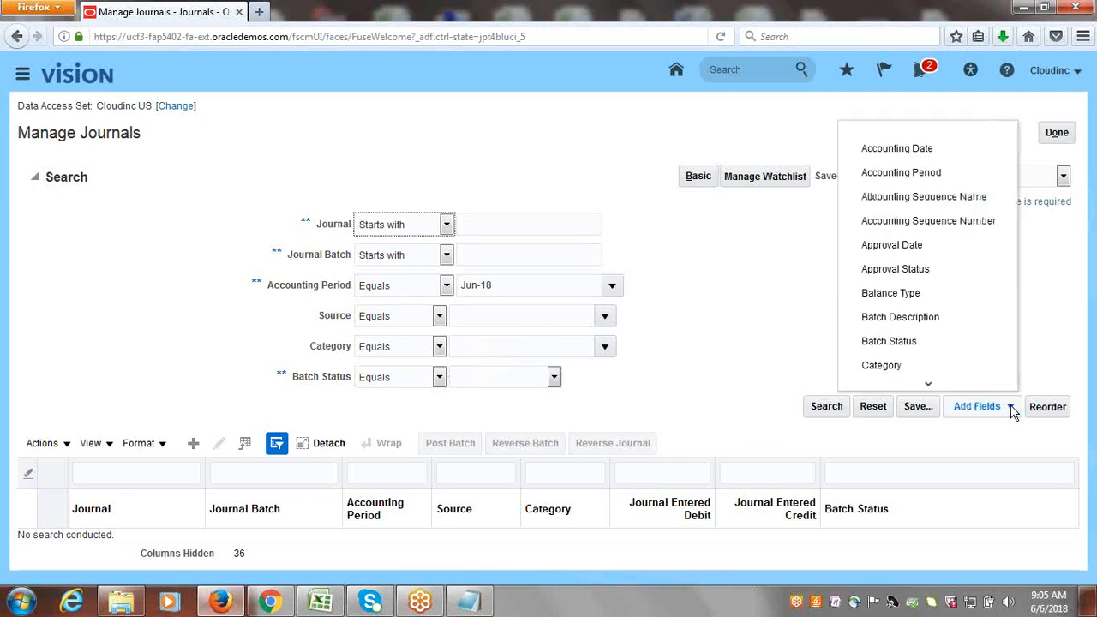
click(929, 386)
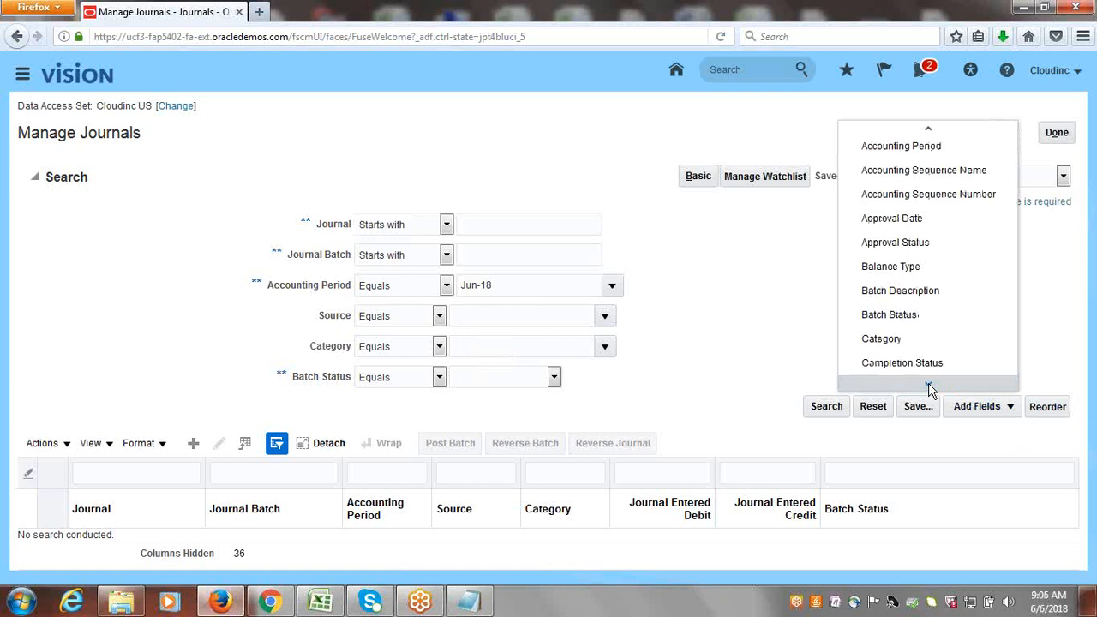
click(930, 130)
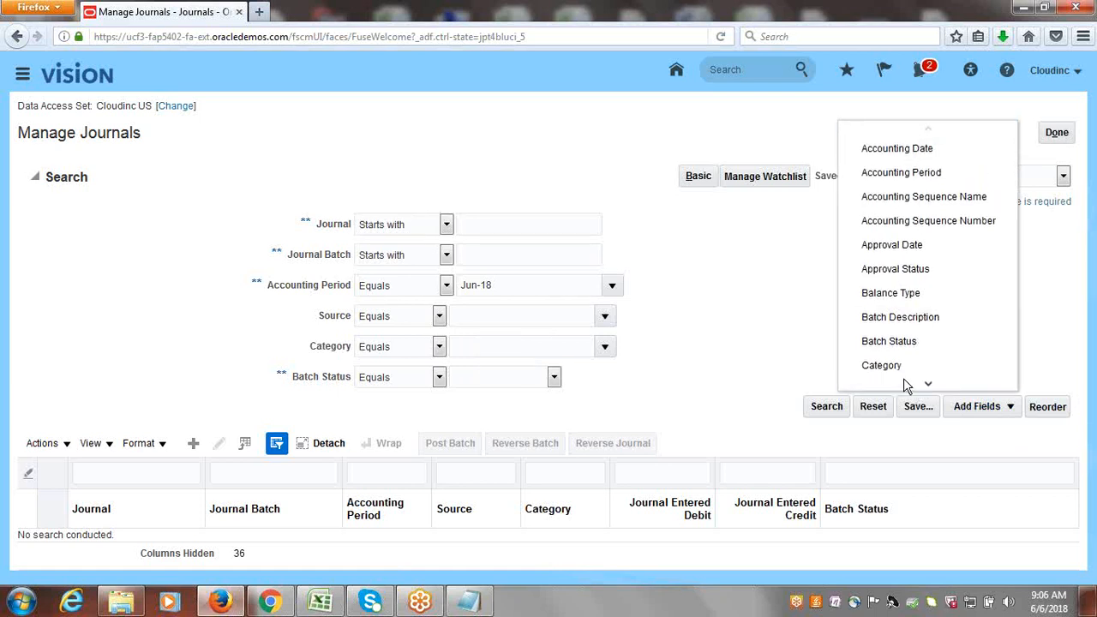
click(883, 365)
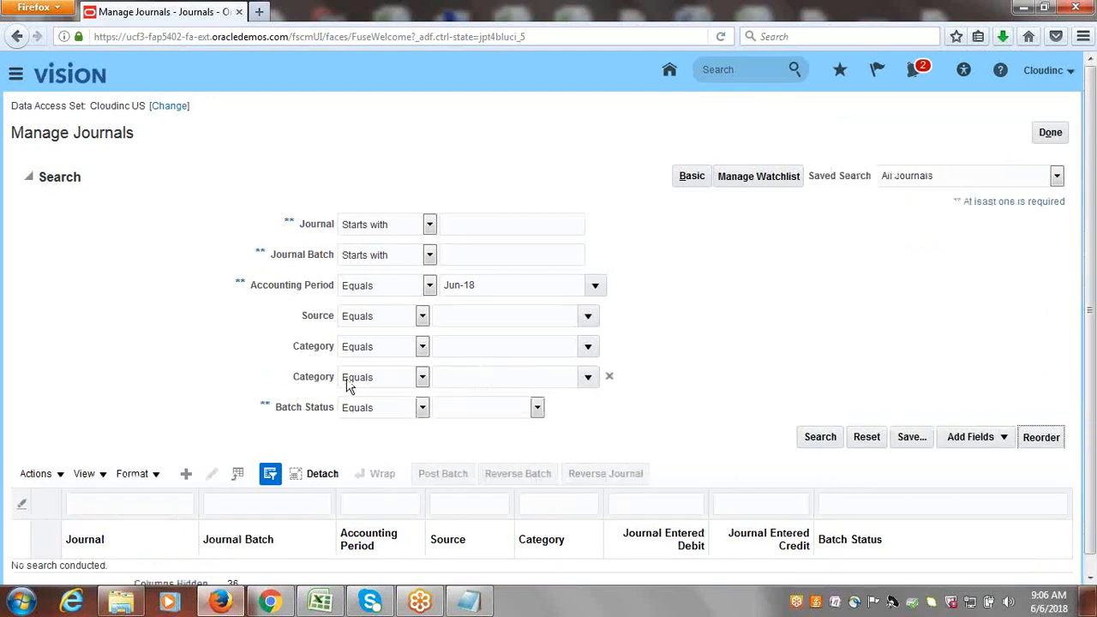
click(610, 377)
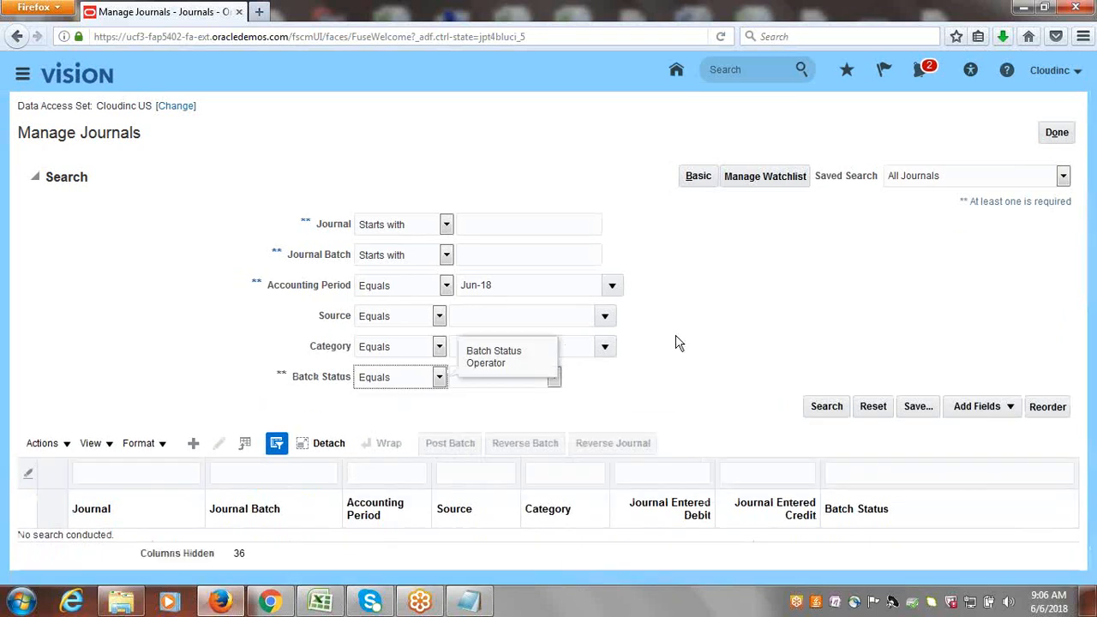
Search for the Jun-18 journals and open the Purchase Invoices journal.
click(826, 408)
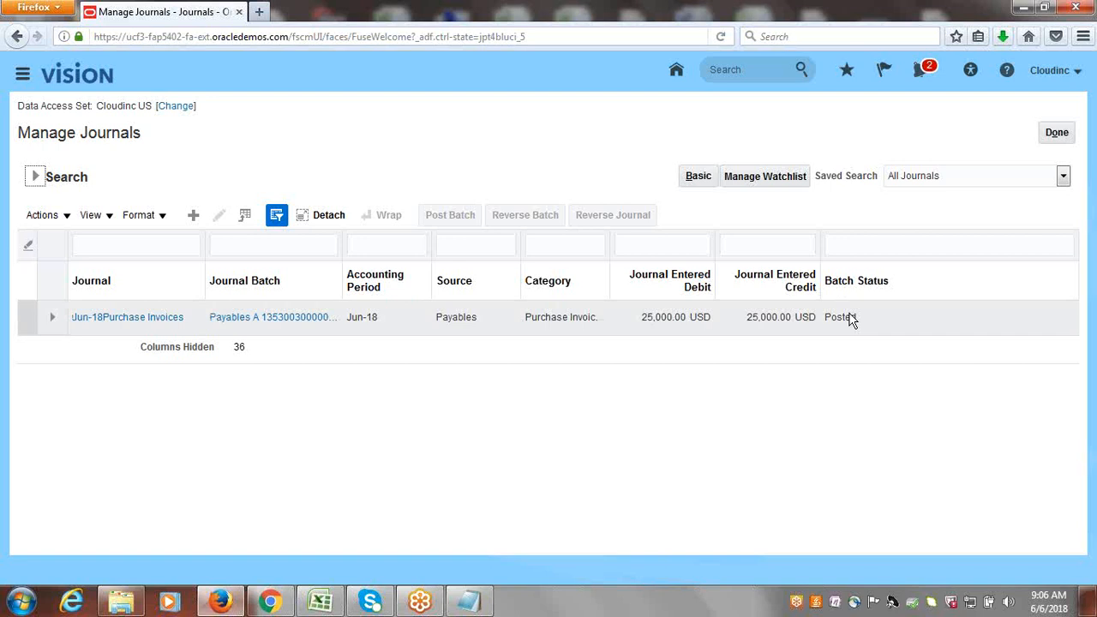
click(100, 326)
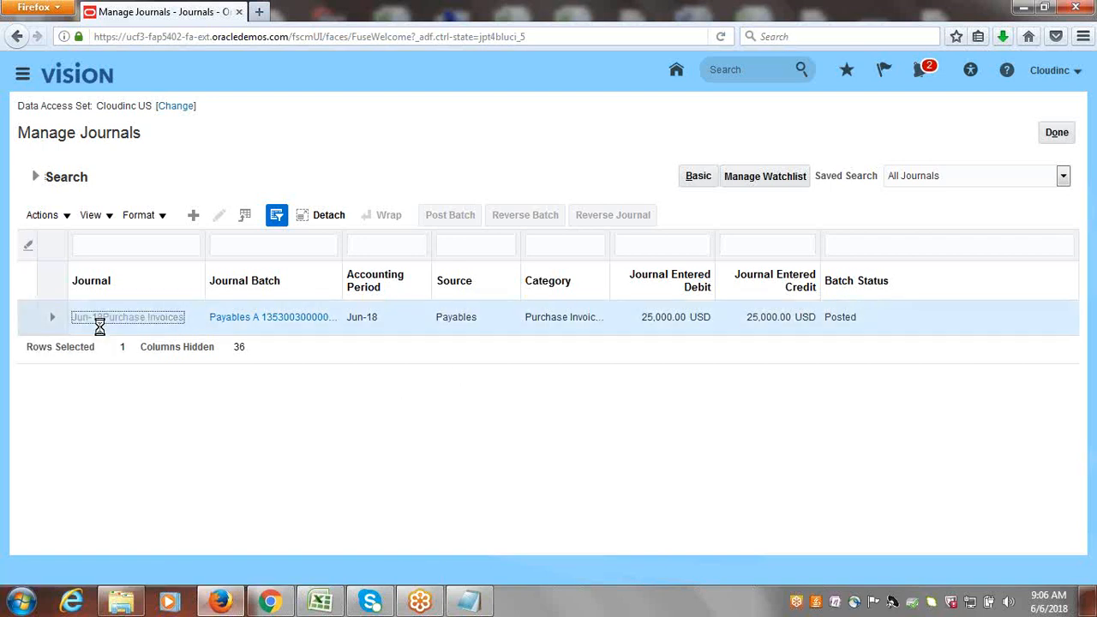
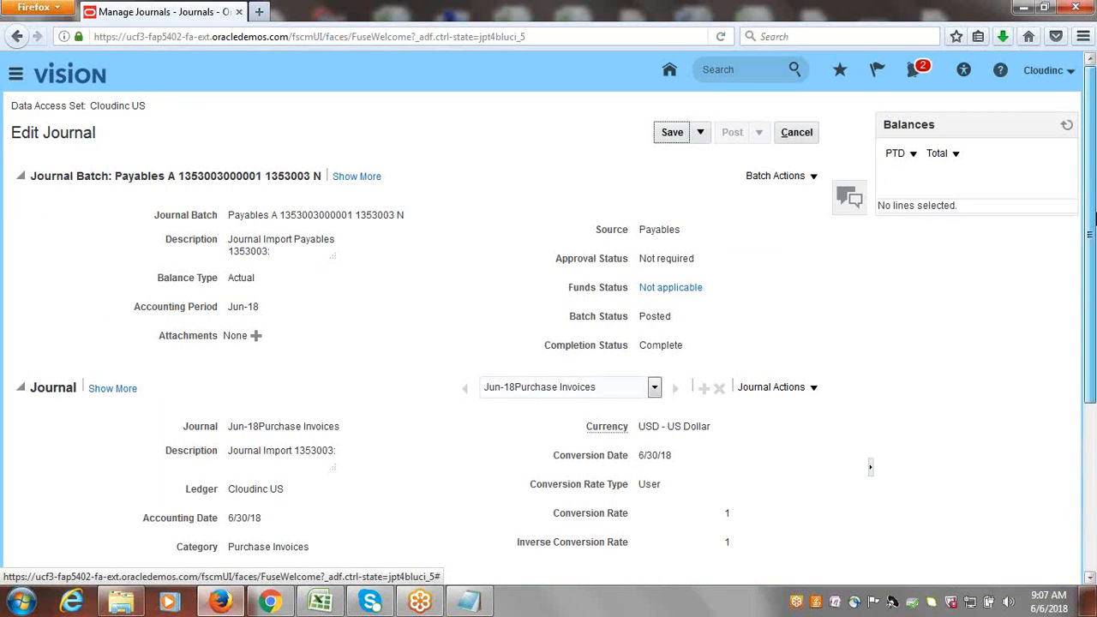
Drill down from the debit amount on journal line 2 to its subledger journal lines.
scroll(1094, 221, down, 2)
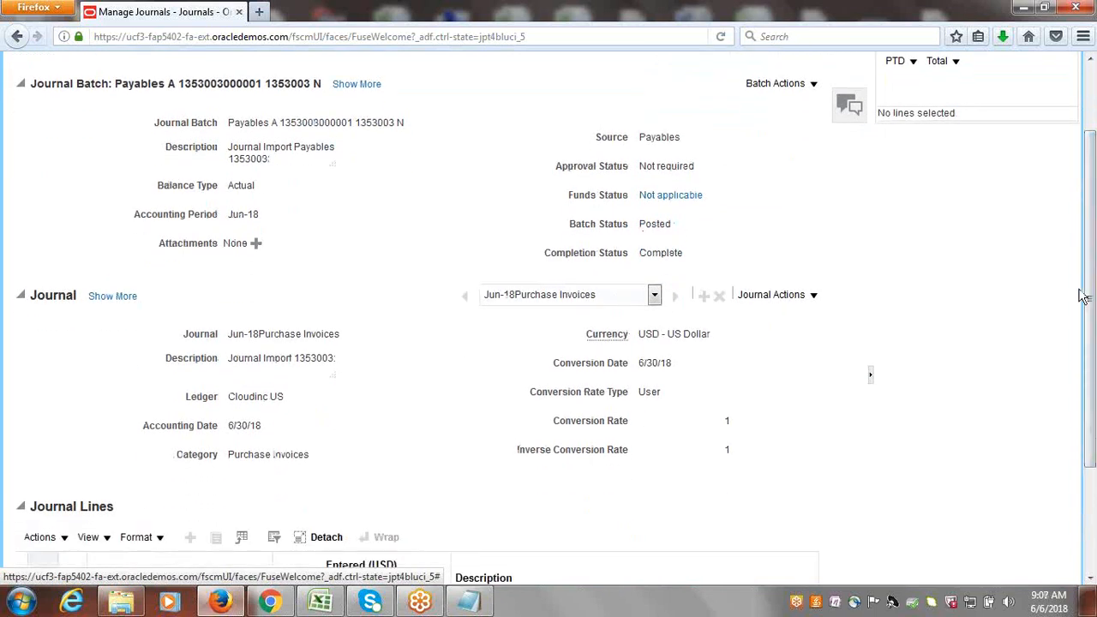
scroll(1092, 386, down, 3)
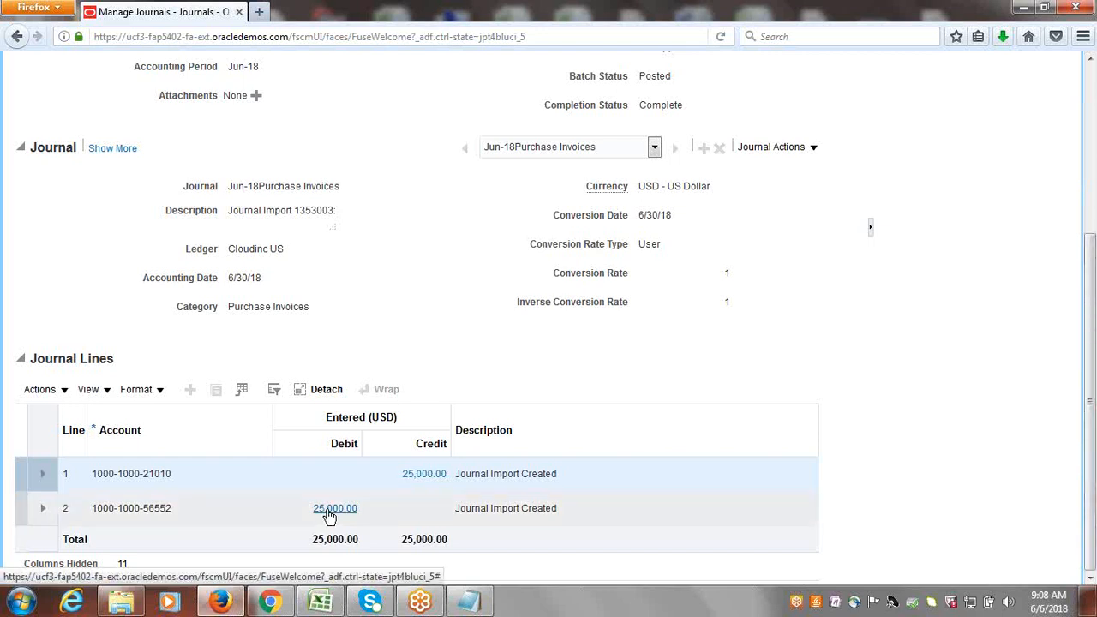
click(333, 517)
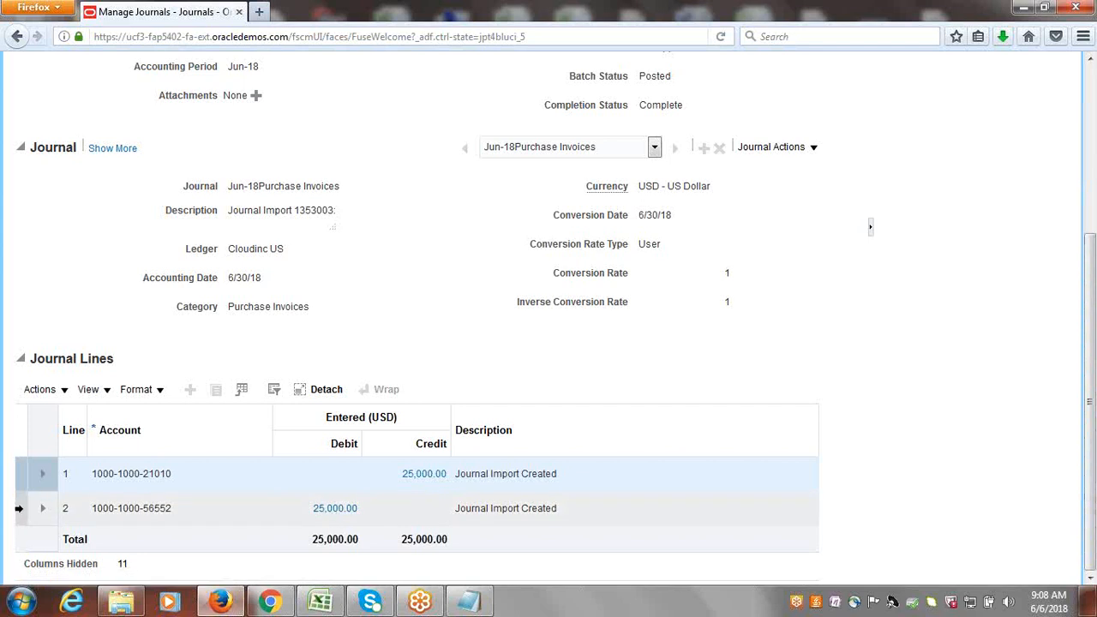
click(19, 509)
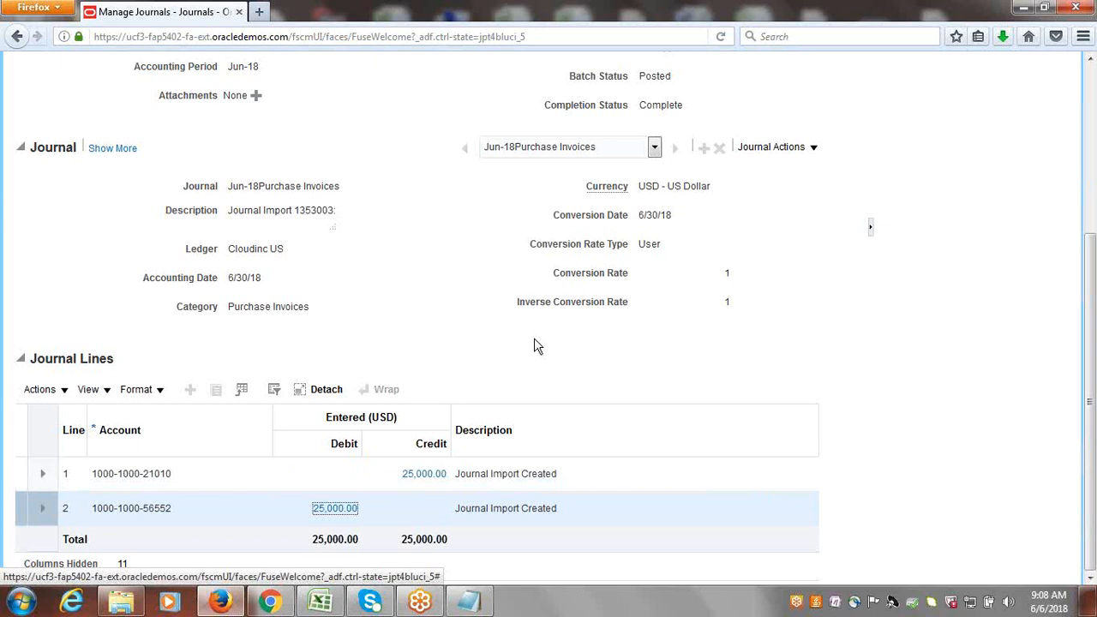
click(480, 350)
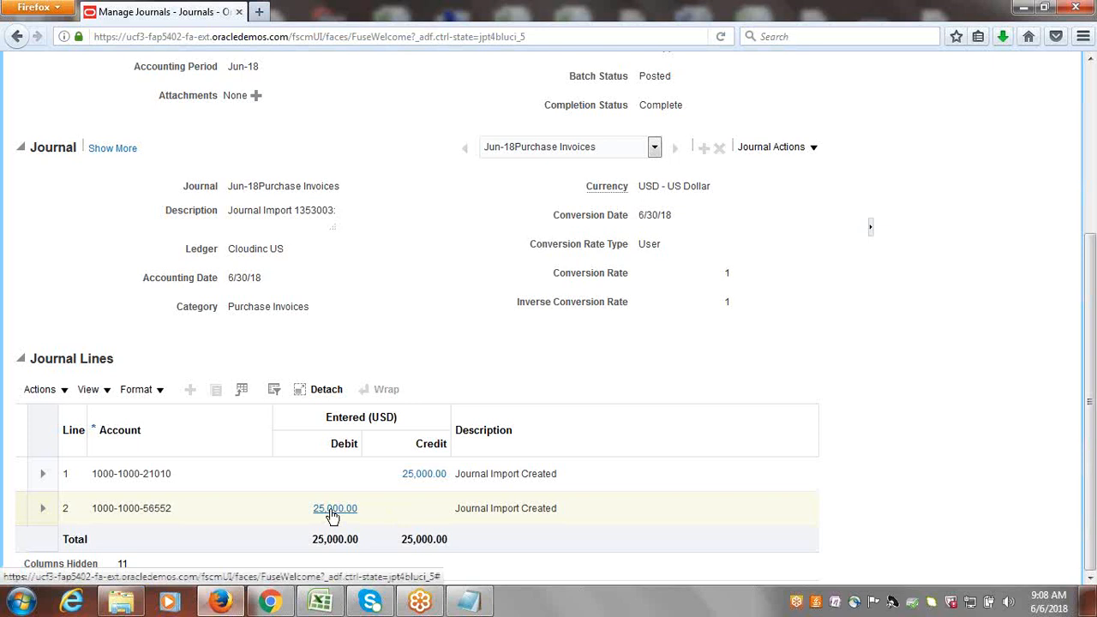
click(333, 511)
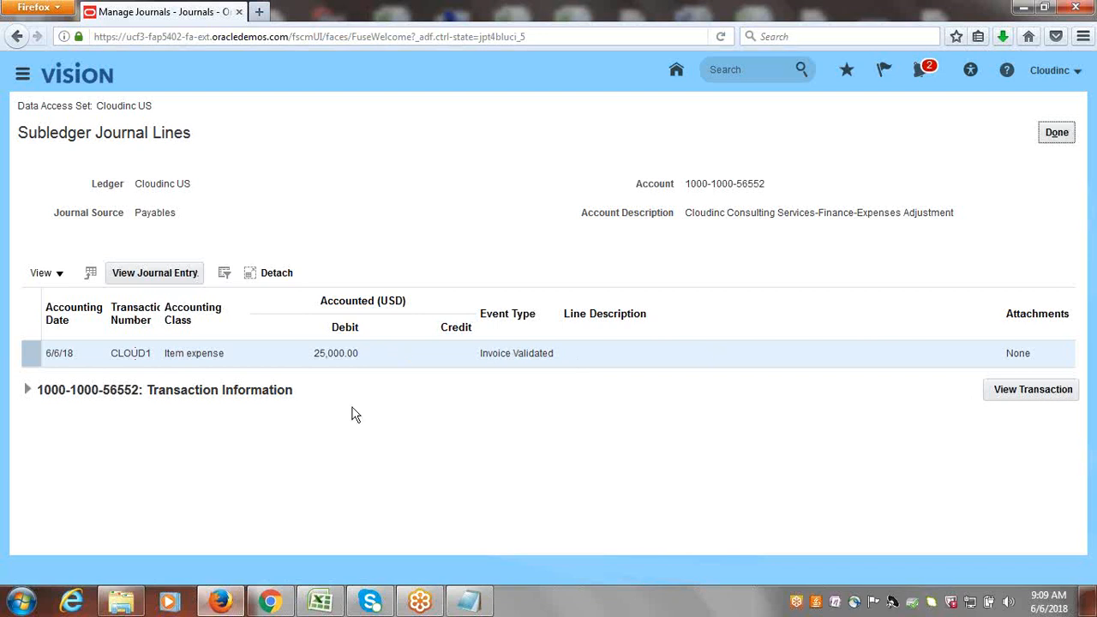
Expand the subledger line's transaction information, view the source invoice transaction, and return to the journal.
click(25, 390)
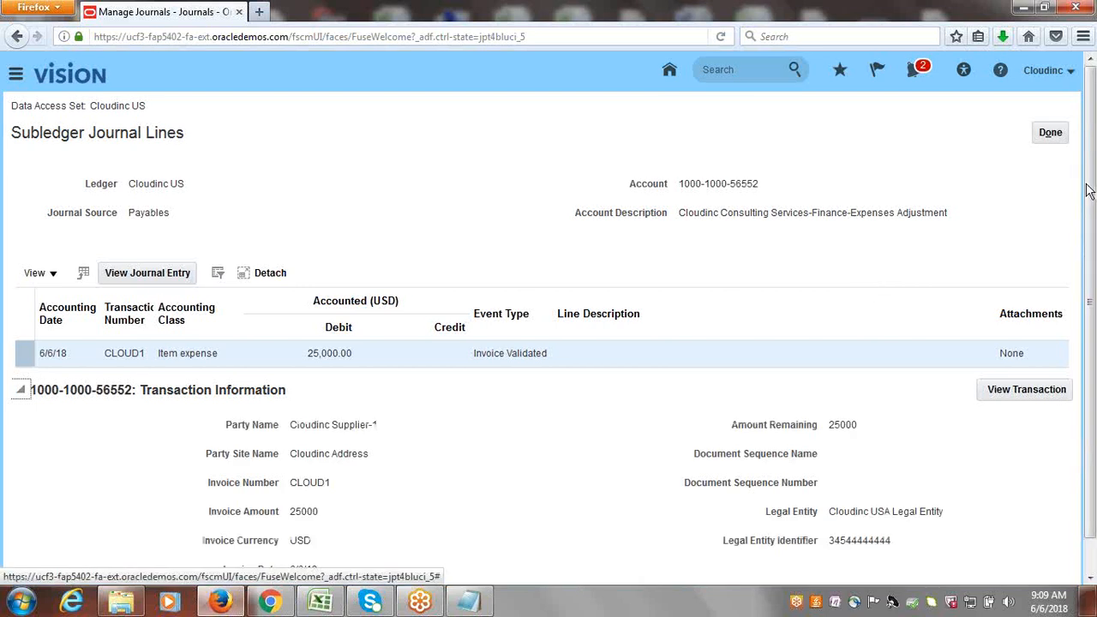
scroll(1092, 188, down, 1)
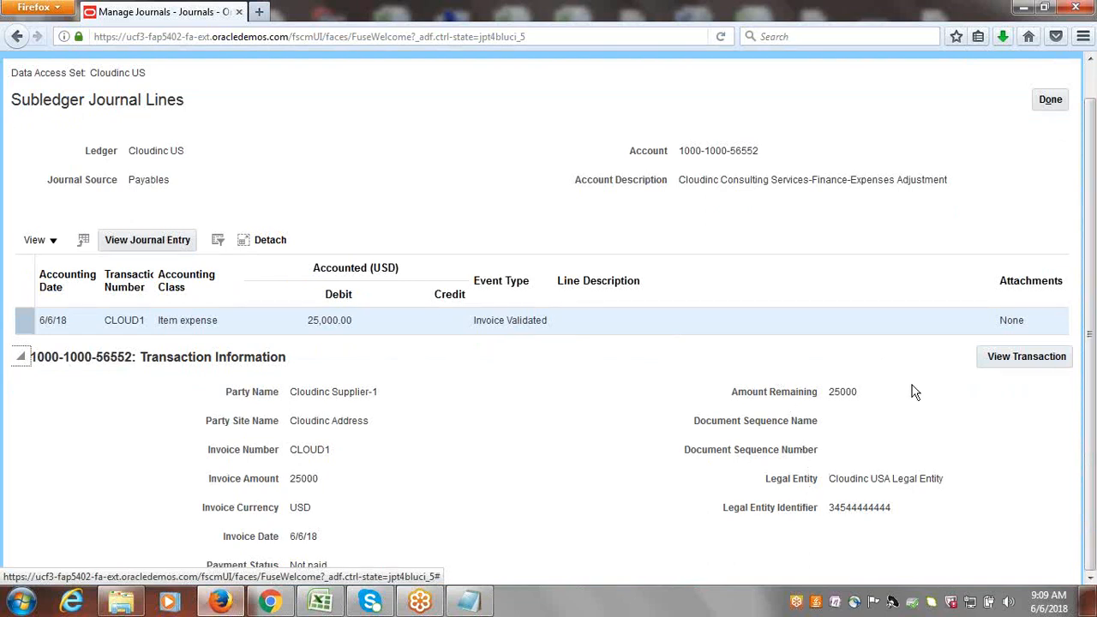
click(1008, 361)
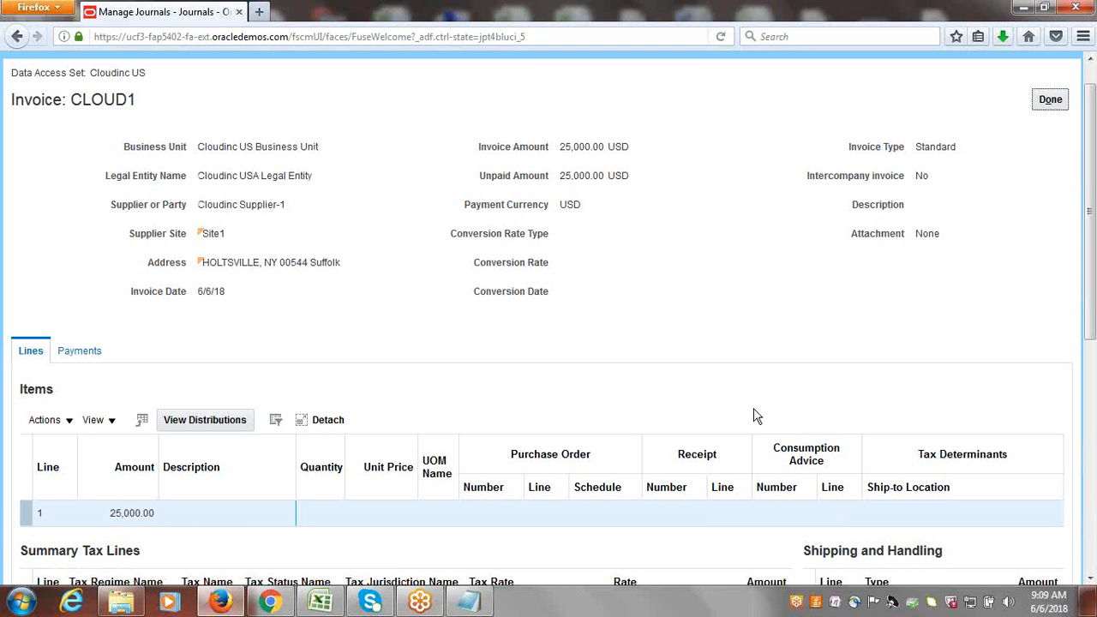
drag(1092, 230, 1093, 329)
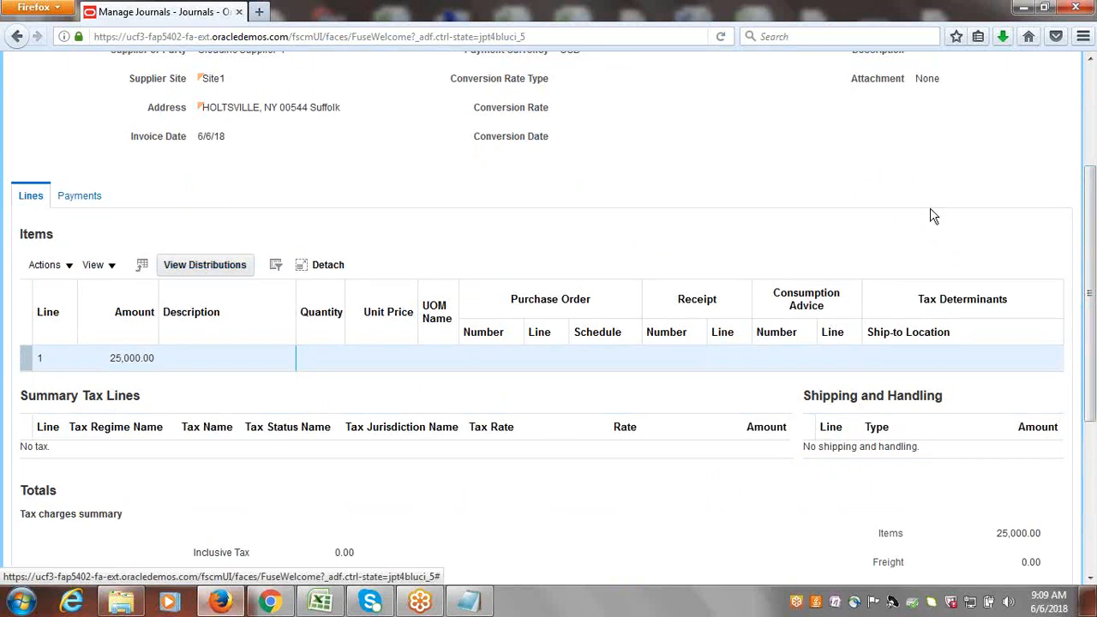
drag(1093, 230, 1095, 144)
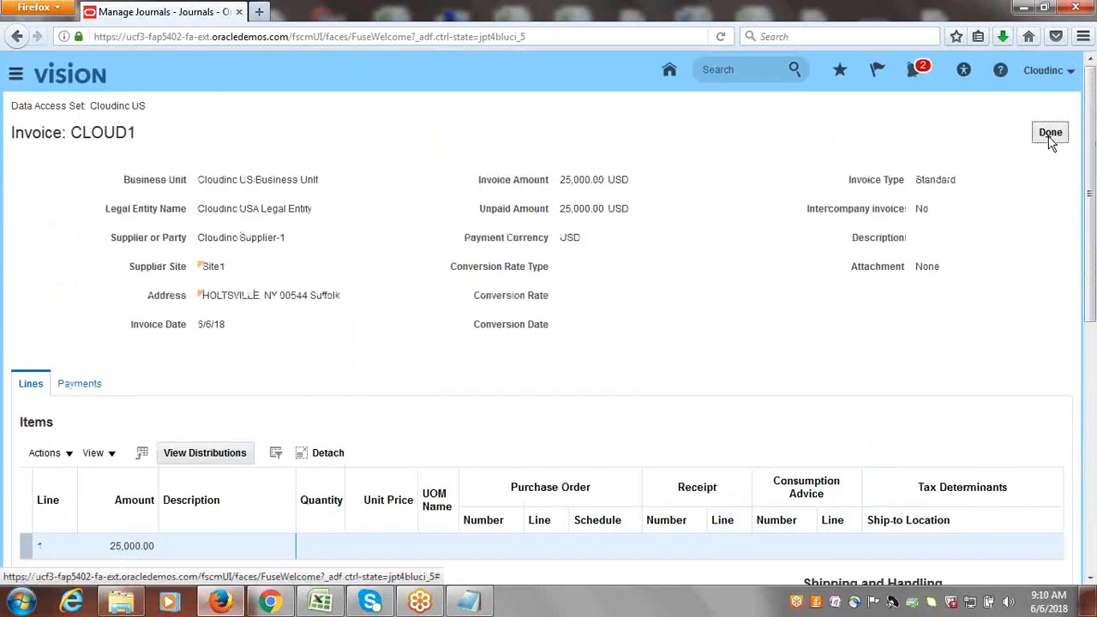
click(1051, 136)
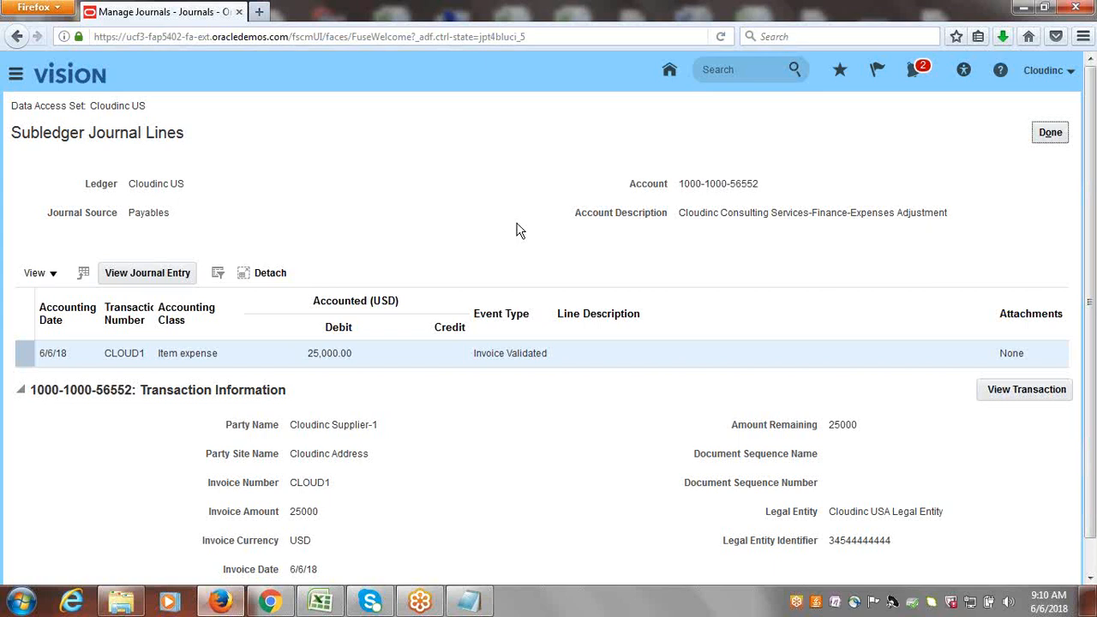
click(1056, 137)
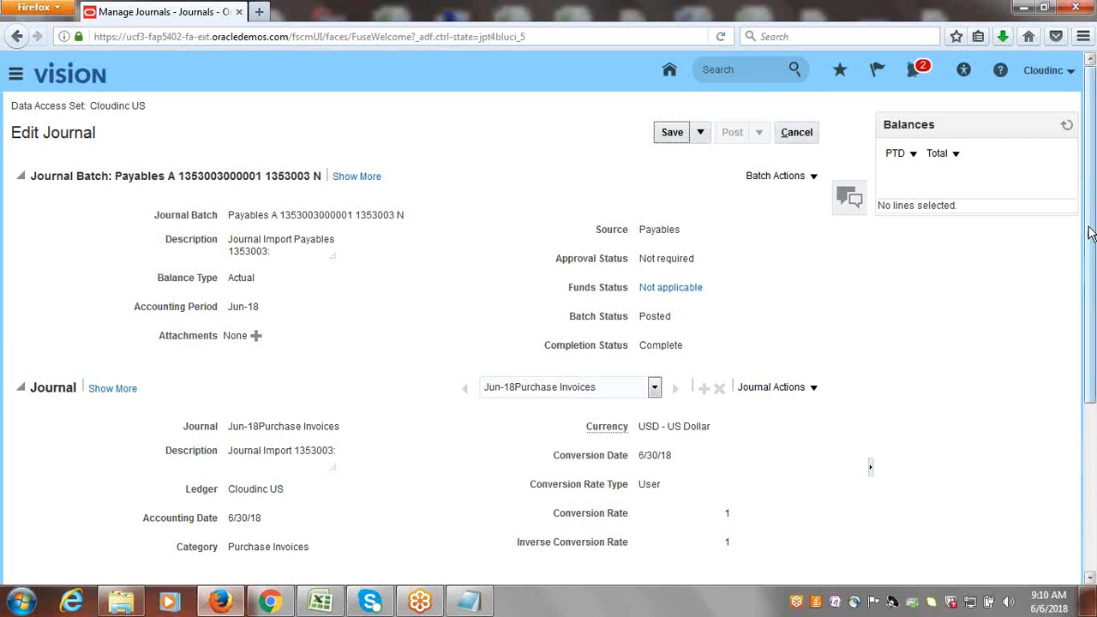
Show the segment descriptions of the account combination on journal line 2.
drag(1091, 233, 1094, 454)
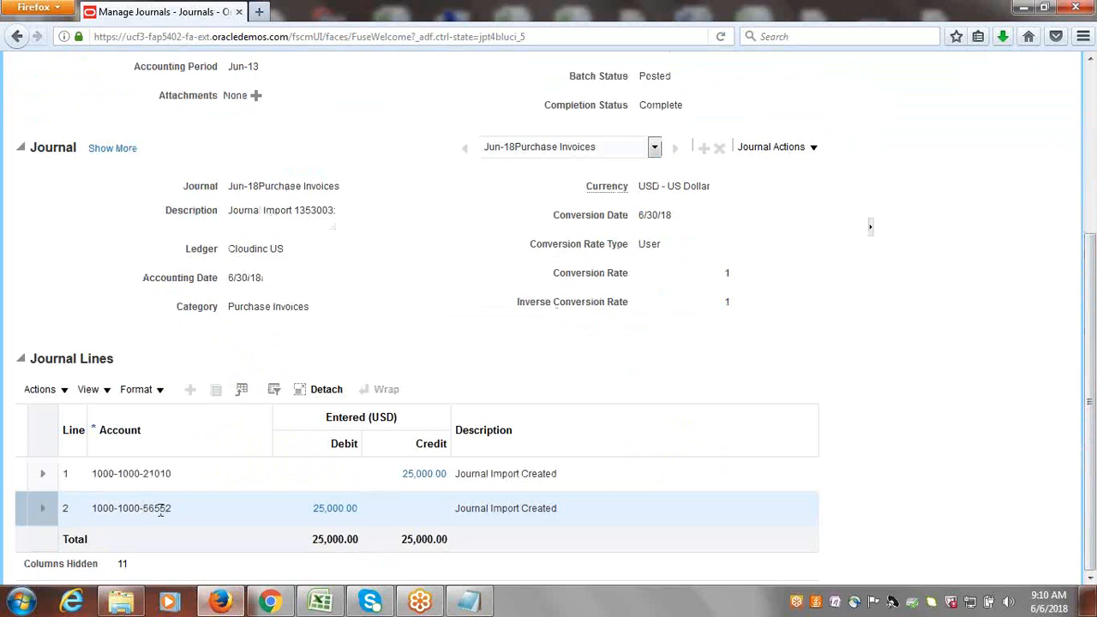
click(160, 511)
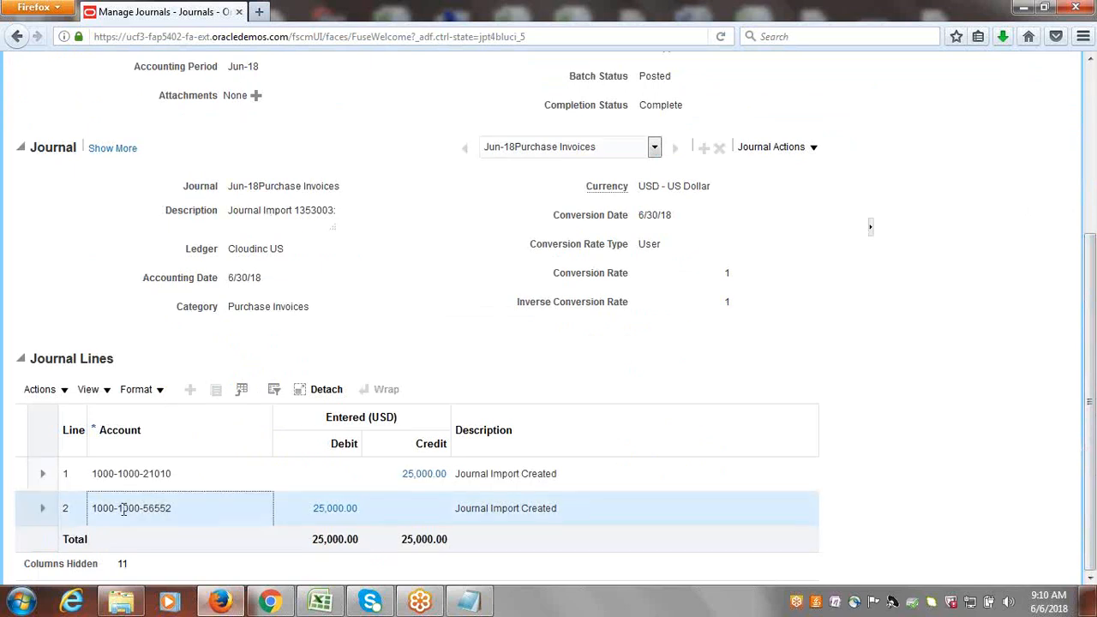
key(Tab)
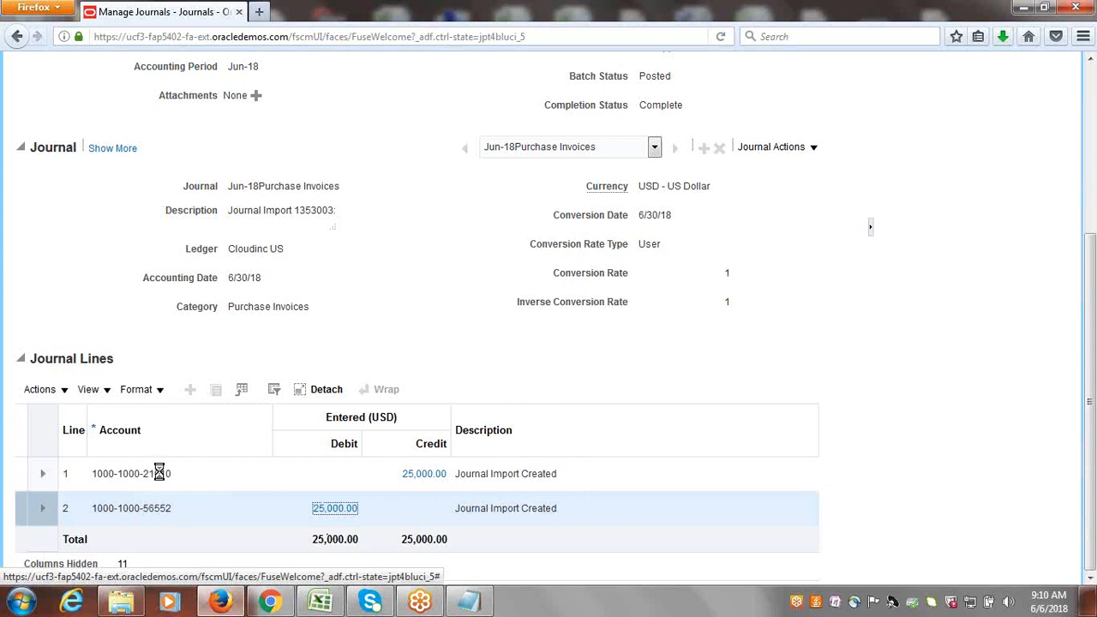
mouse_move(146, 509)
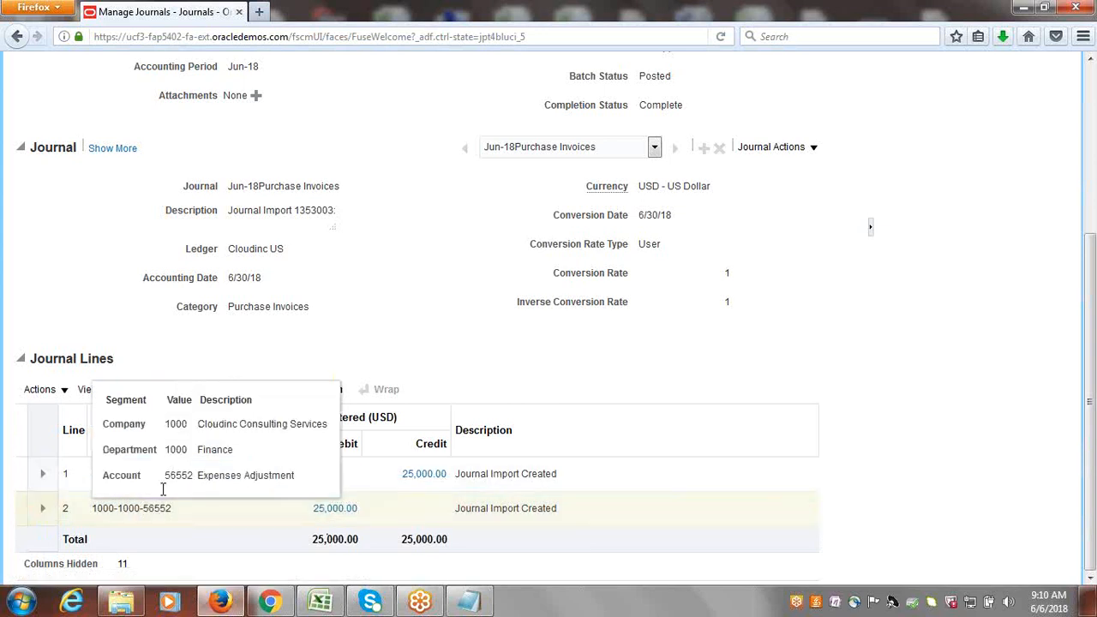
click(155, 508)
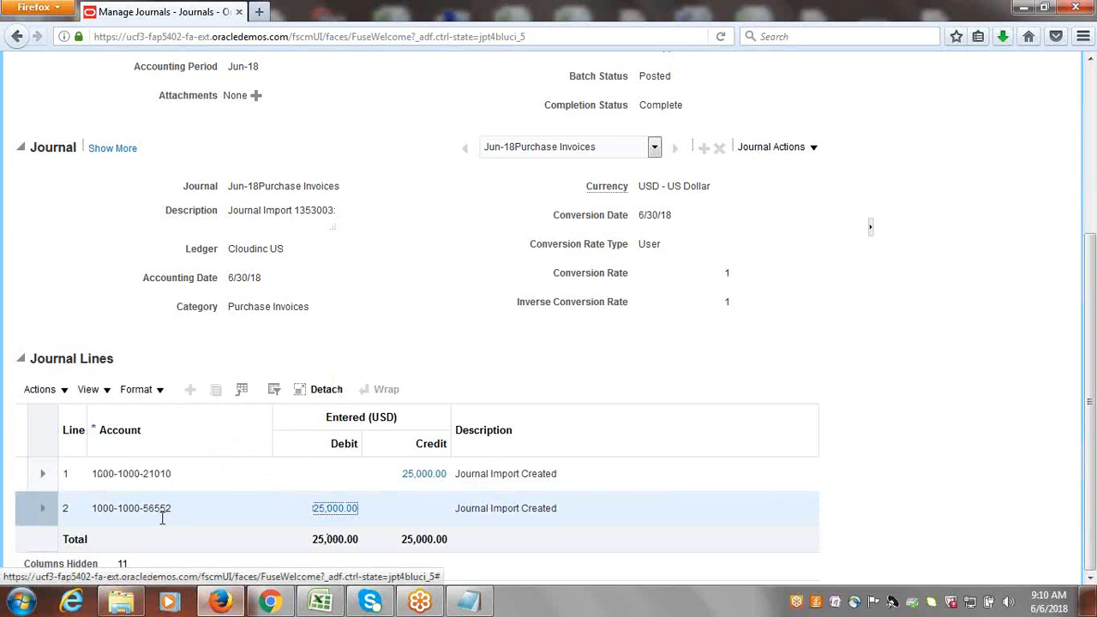
mouse_move(163, 518)
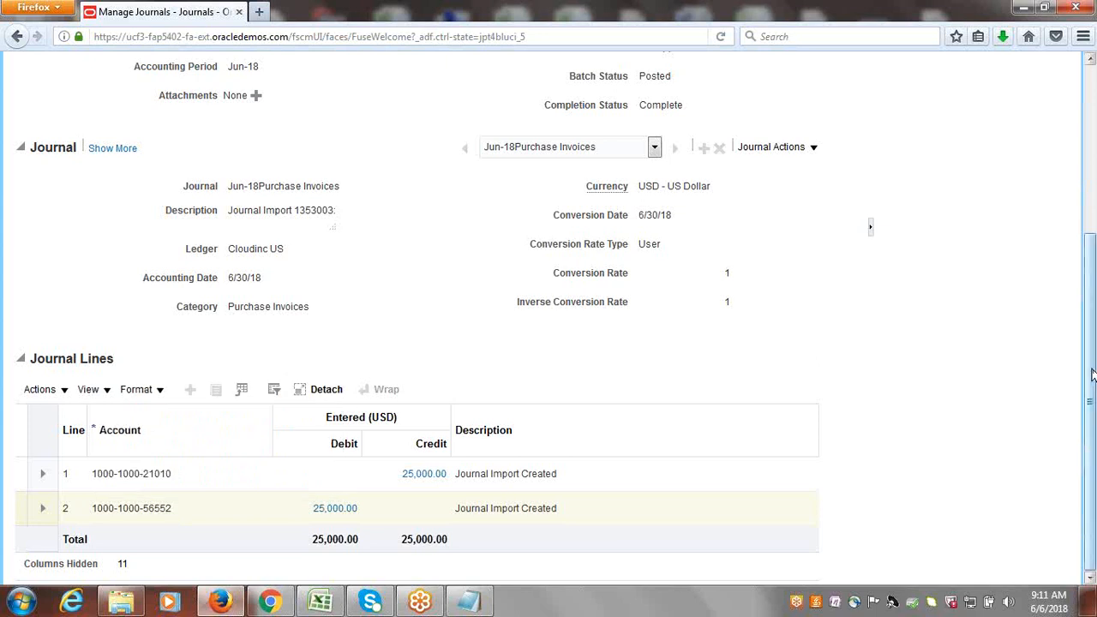
Leave the journal without saving and open invoice CLOUD1 from the recent invoices under Payables.
scroll(1094, 369, up, 5)
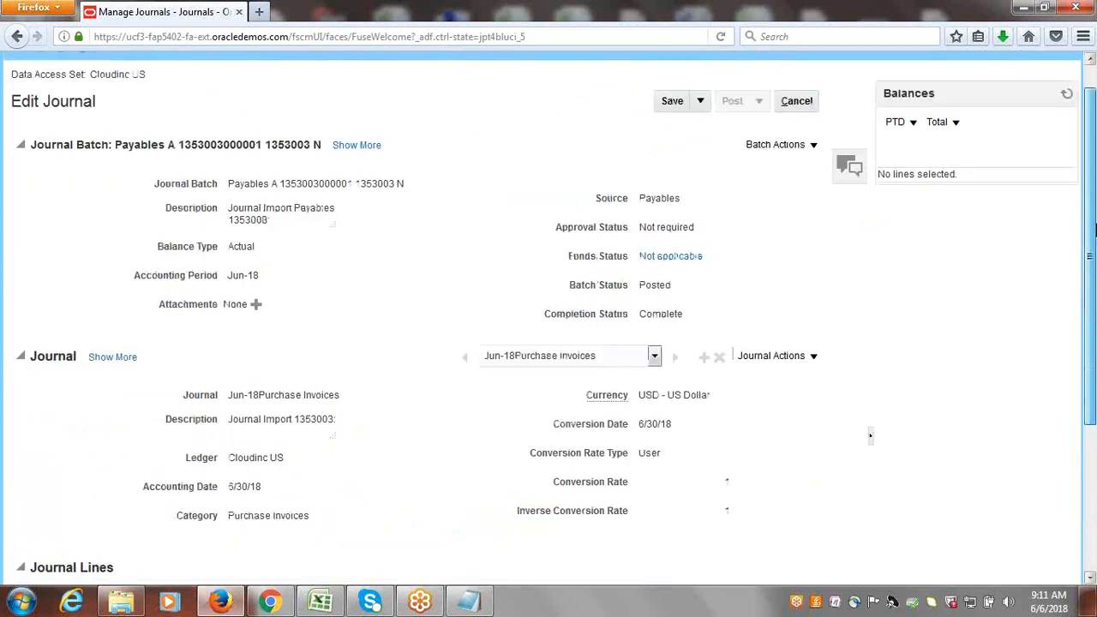
click(797, 102)
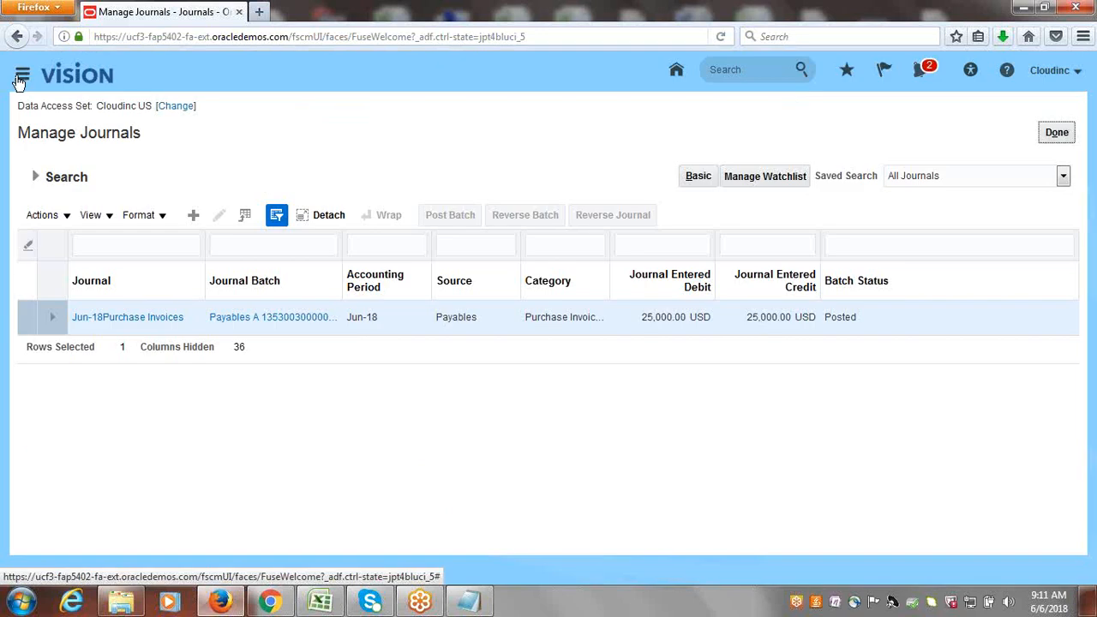
click(22, 76)
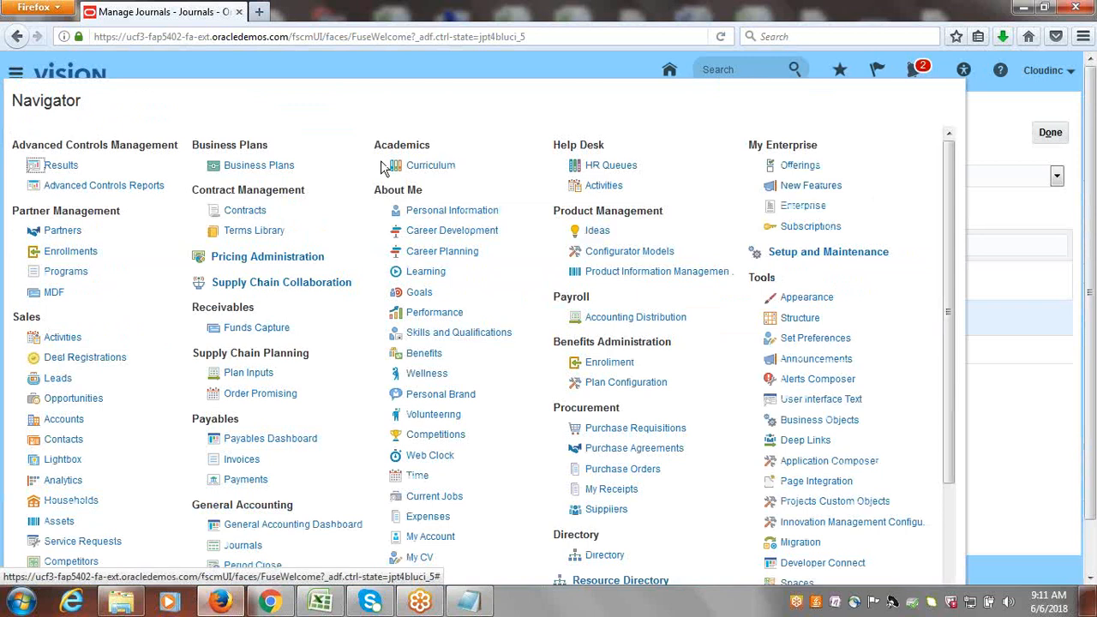
click(241, 460)
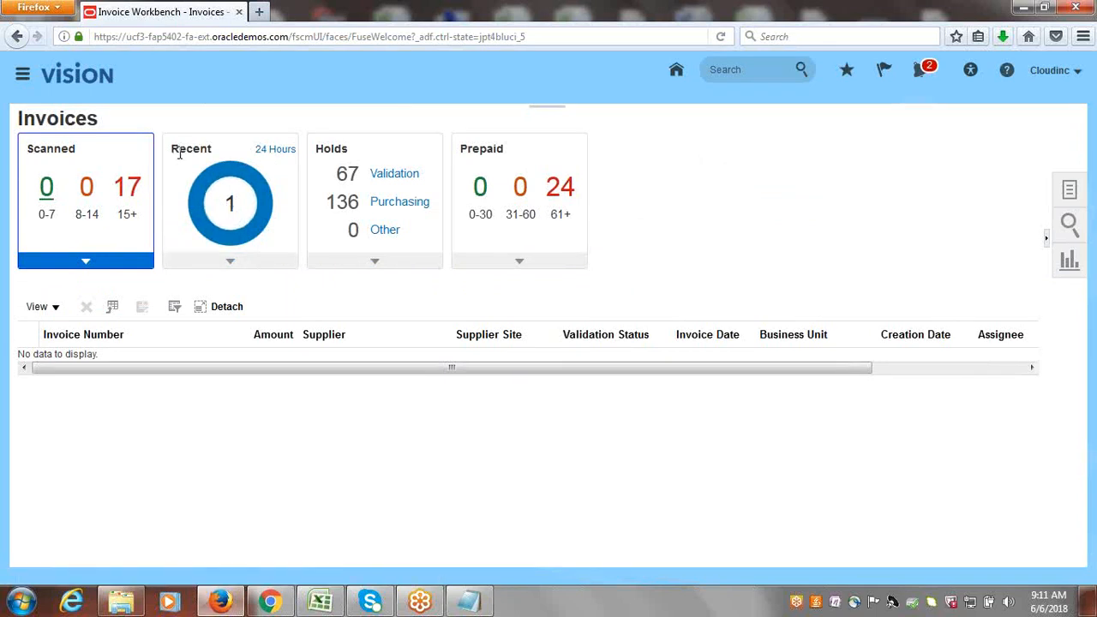
click(232, 204)
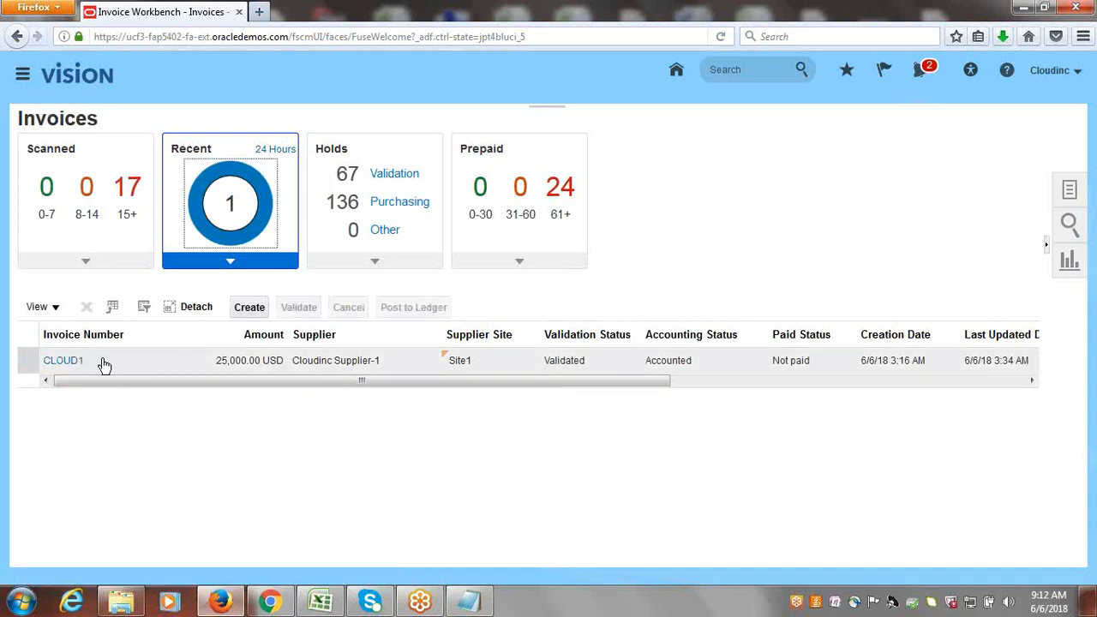
click(62, 361)
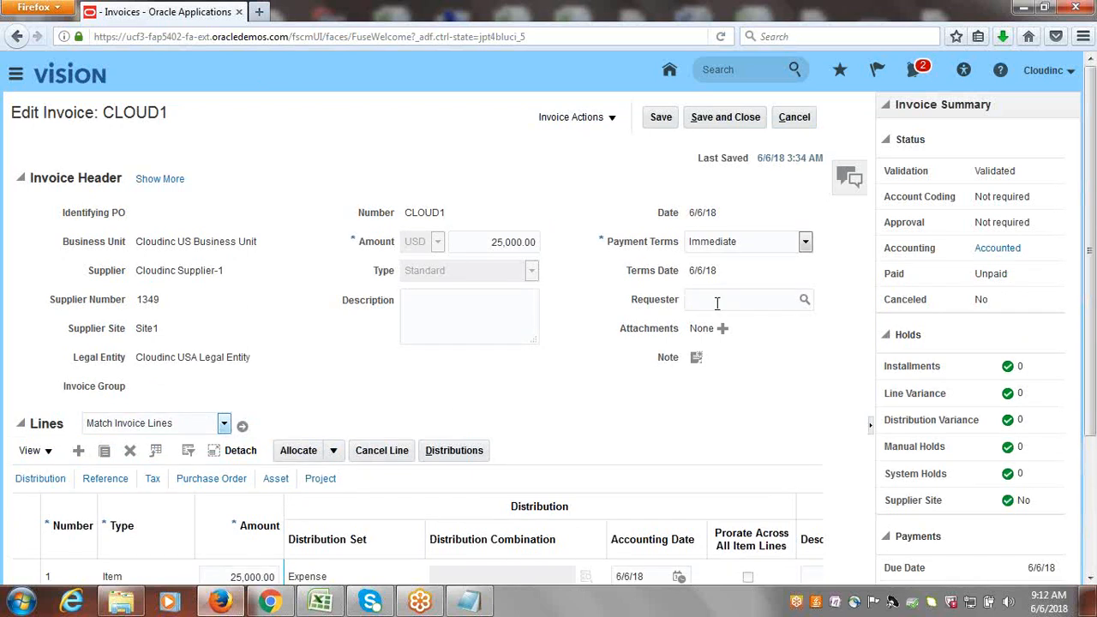
View the invoice's accounting lines from its Accounting status and show the account segments of the item expense line.
drag(884, 248, 936, 246)
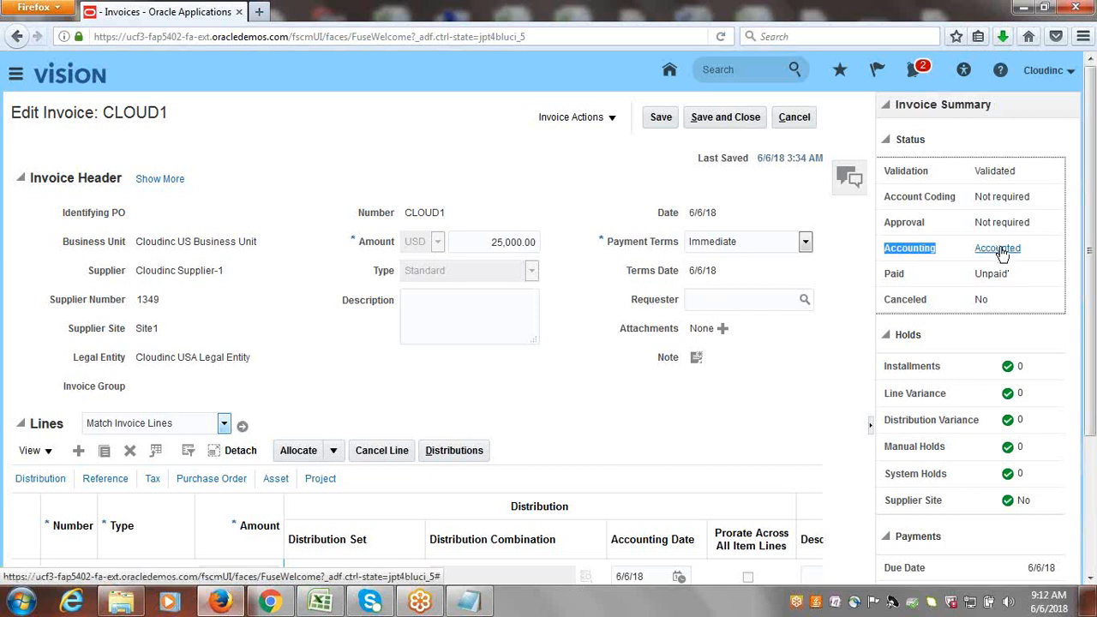
click(1000, 250)
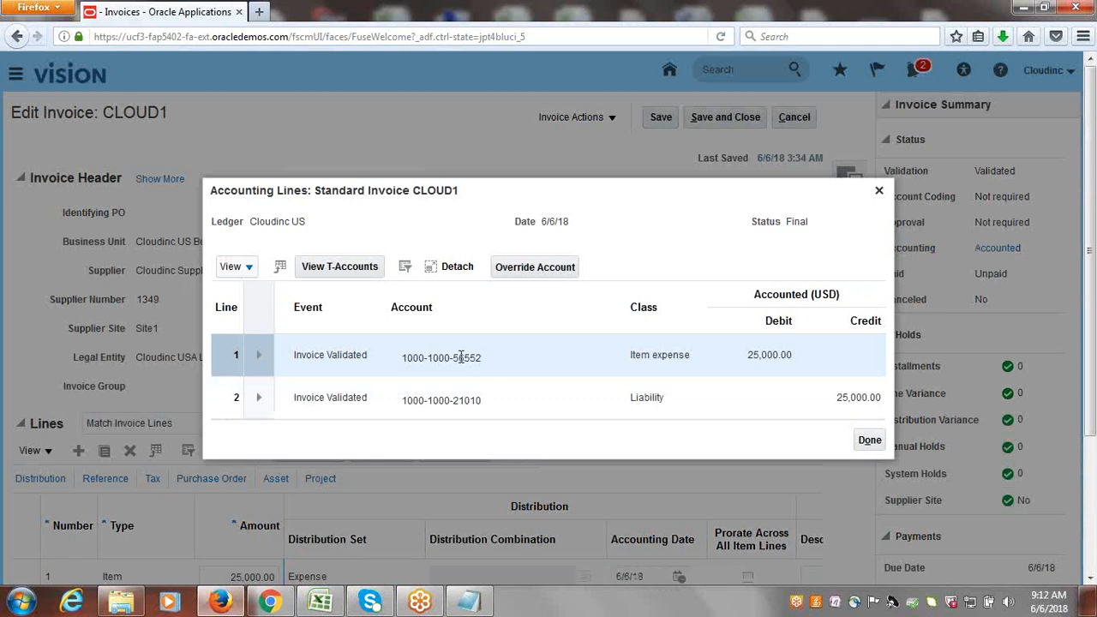
mouse_move(461, 358)
click(476, 357)
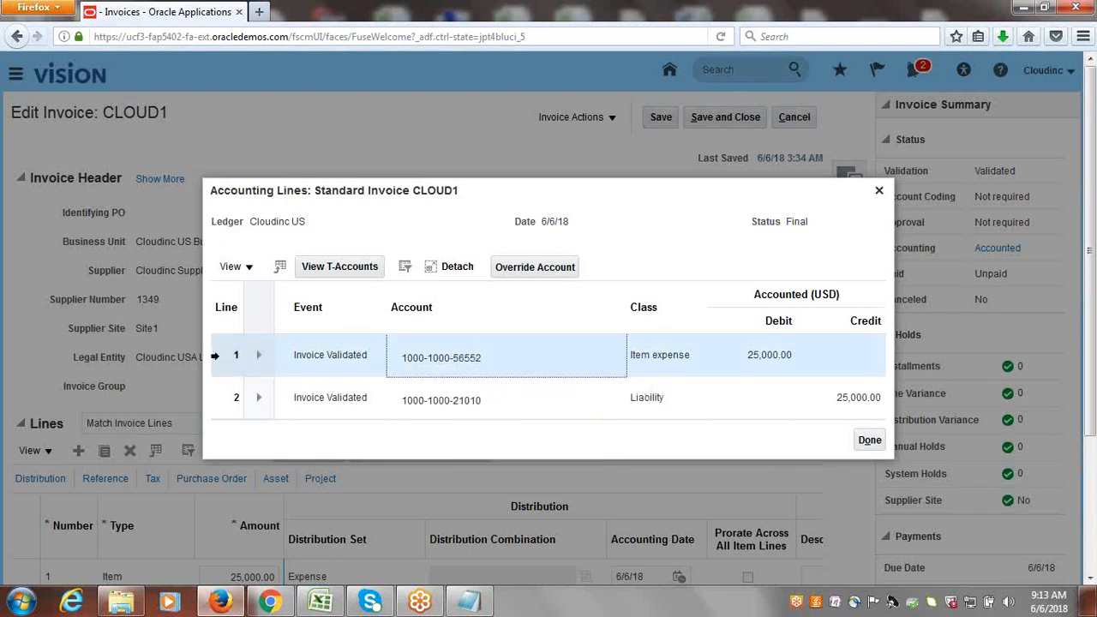
click(215, 355)
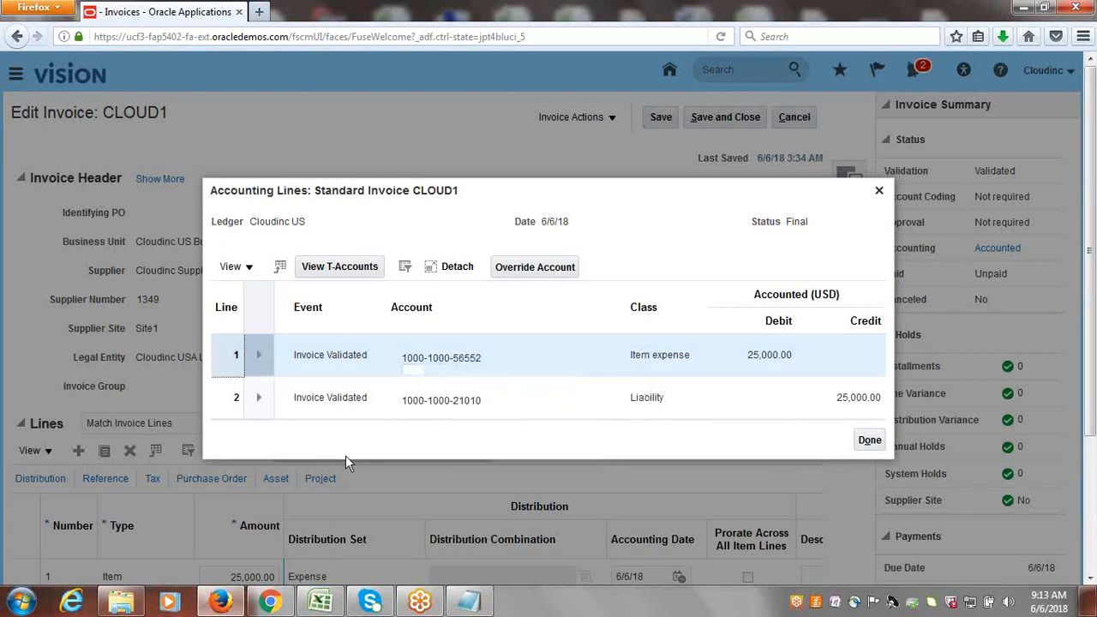
Start overriding the account of the item expense line and open the value search for the new account's Account segment.
click(527, 269)
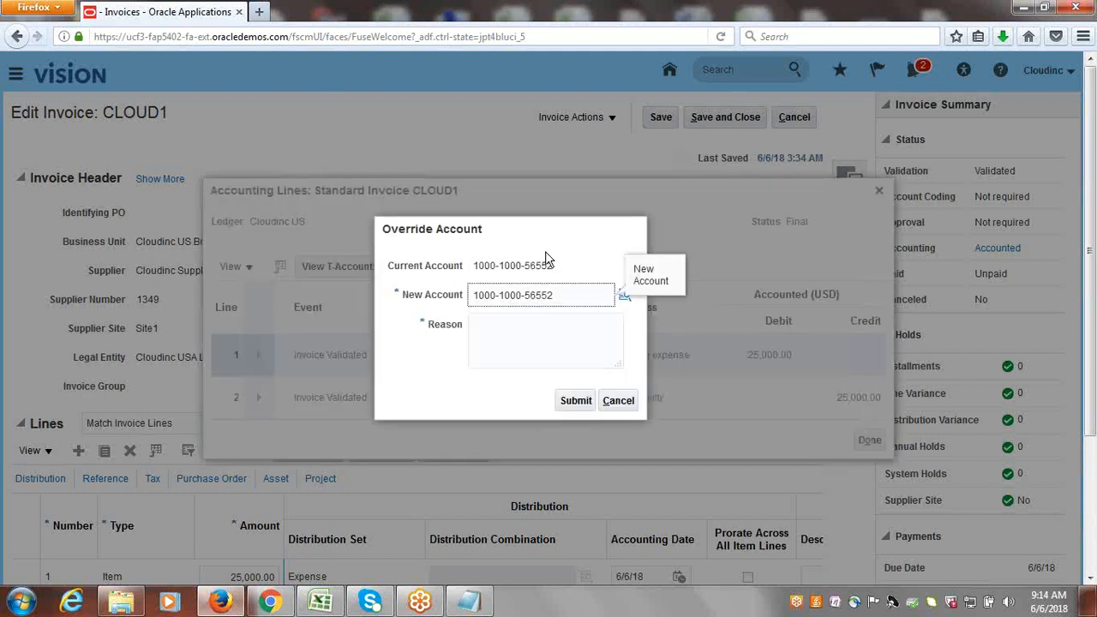
drag(474, 265, 558, 251)
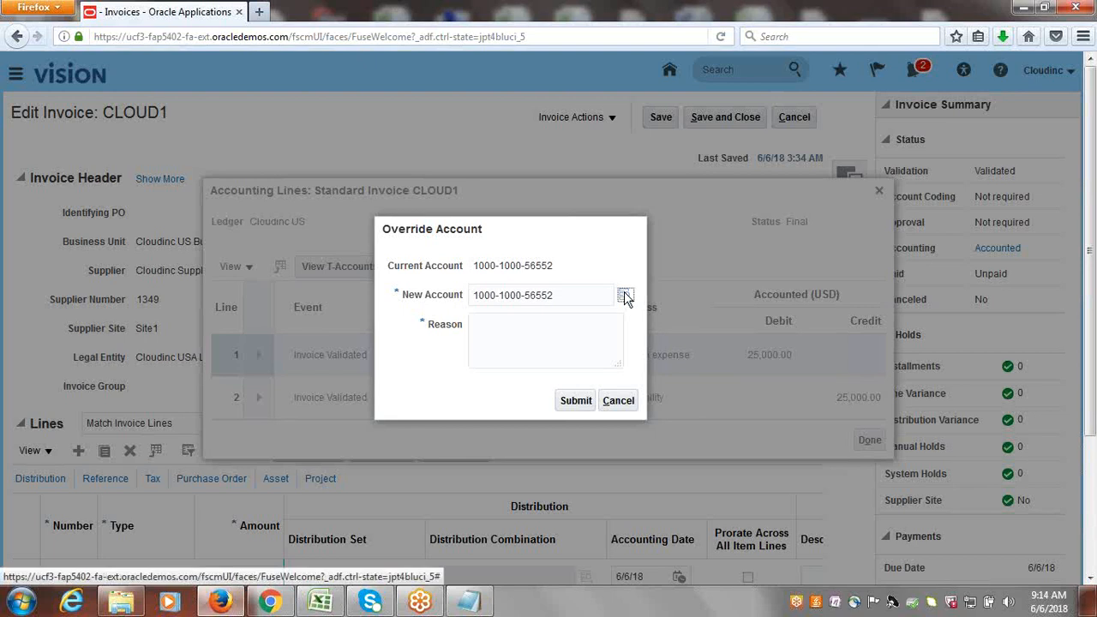
mouse_move(624, 293)
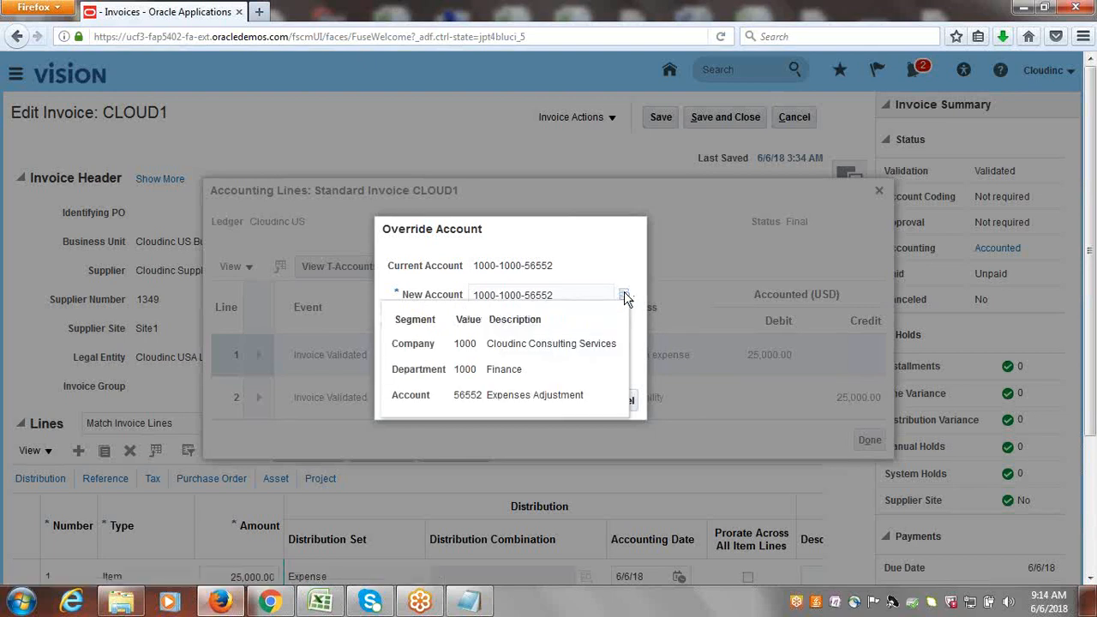
click(624, 295)
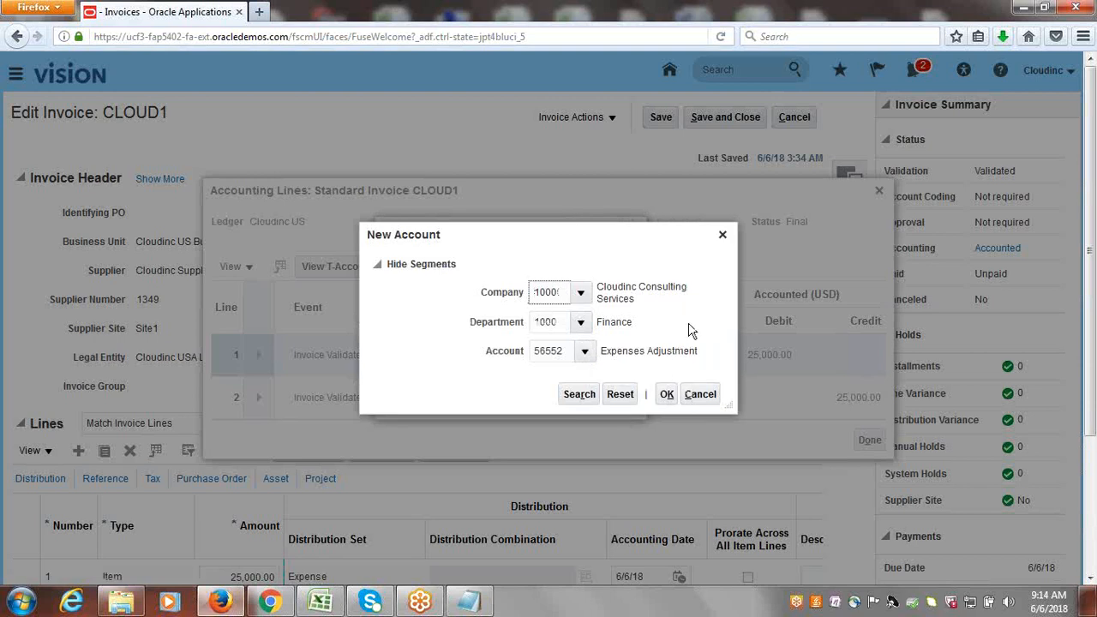
click(586, 351)
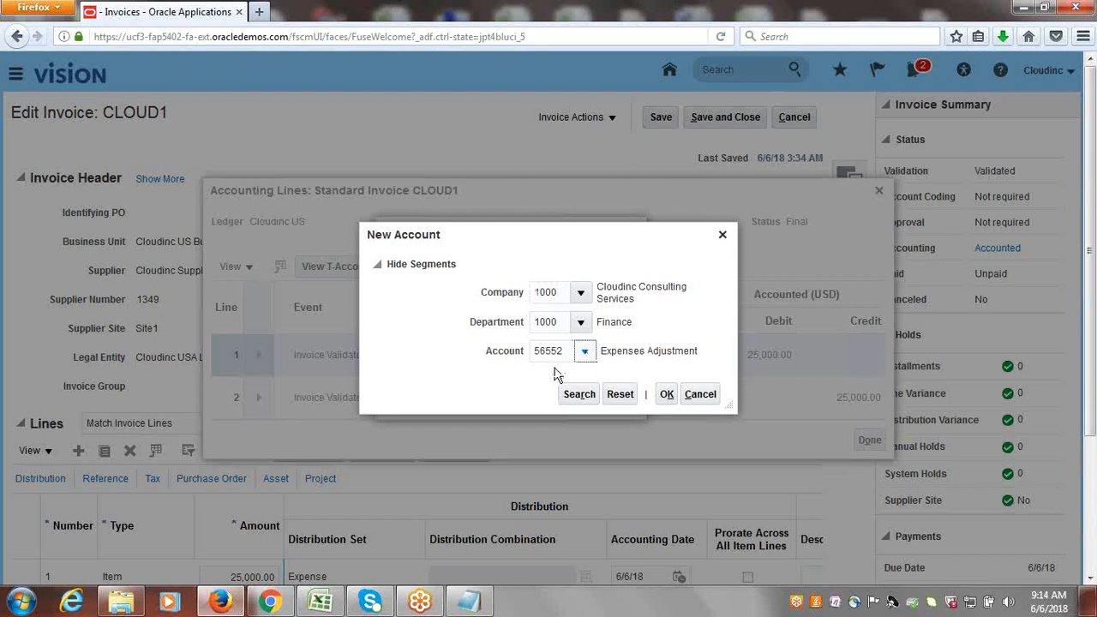
click(584, 353)
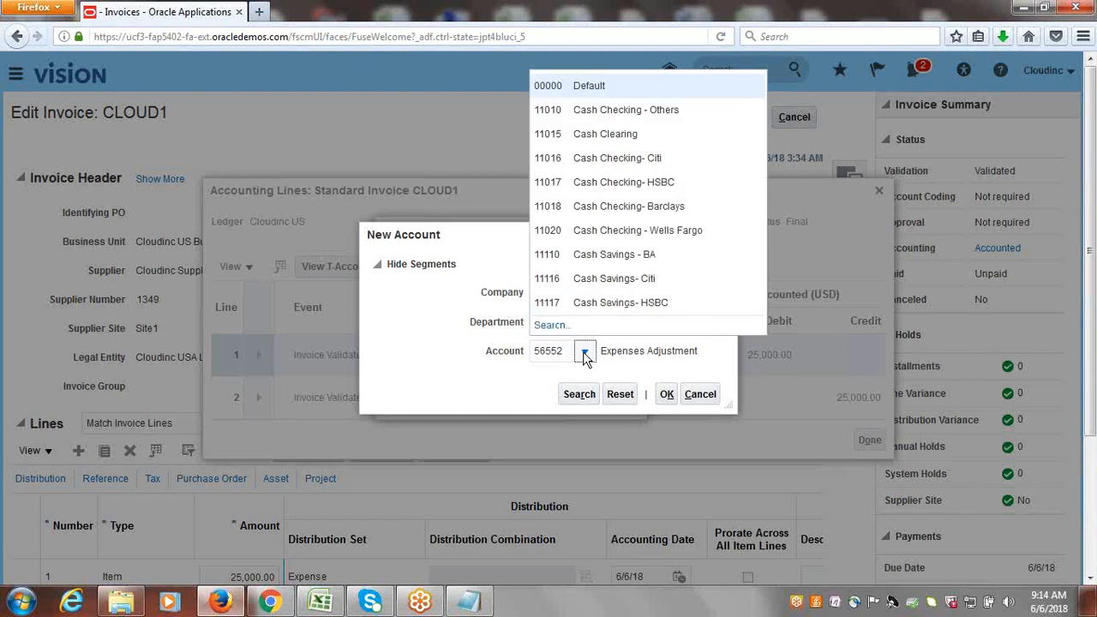
click(555, 327)
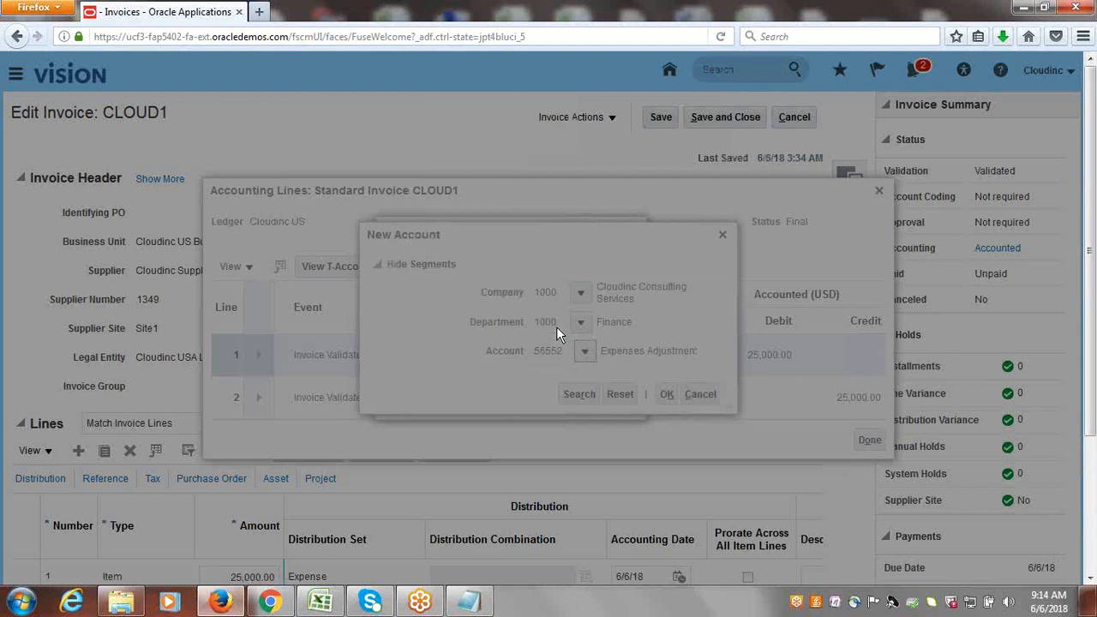
Clear the value criterion and run an advanced search for accounts whose description contains "Expense".
double_click(537, 284)
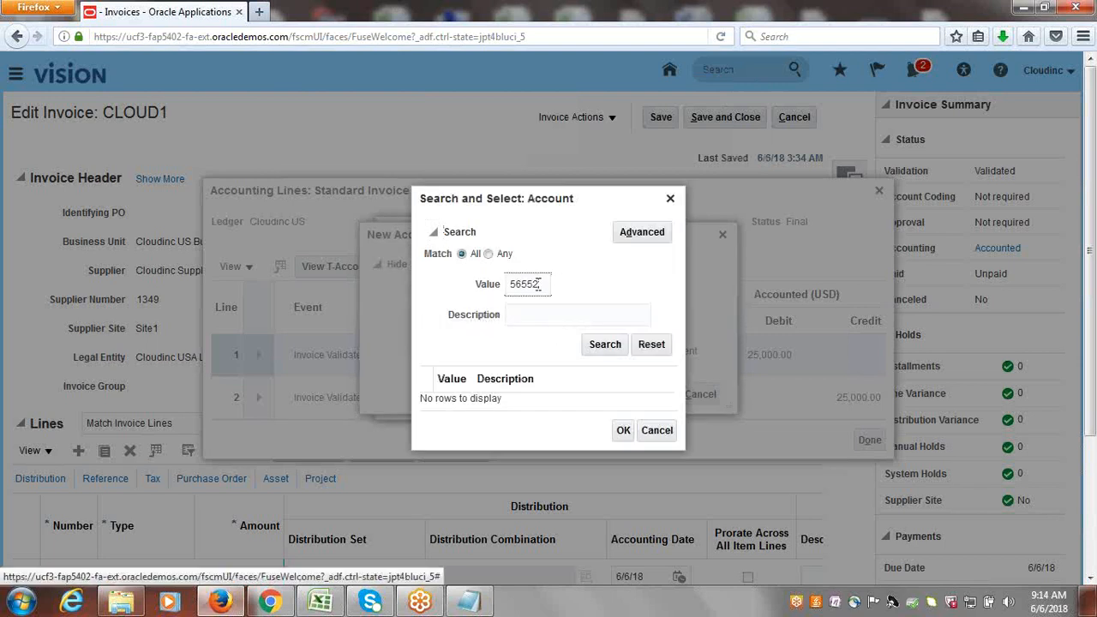
key(BackSpace)
click(632, 239)
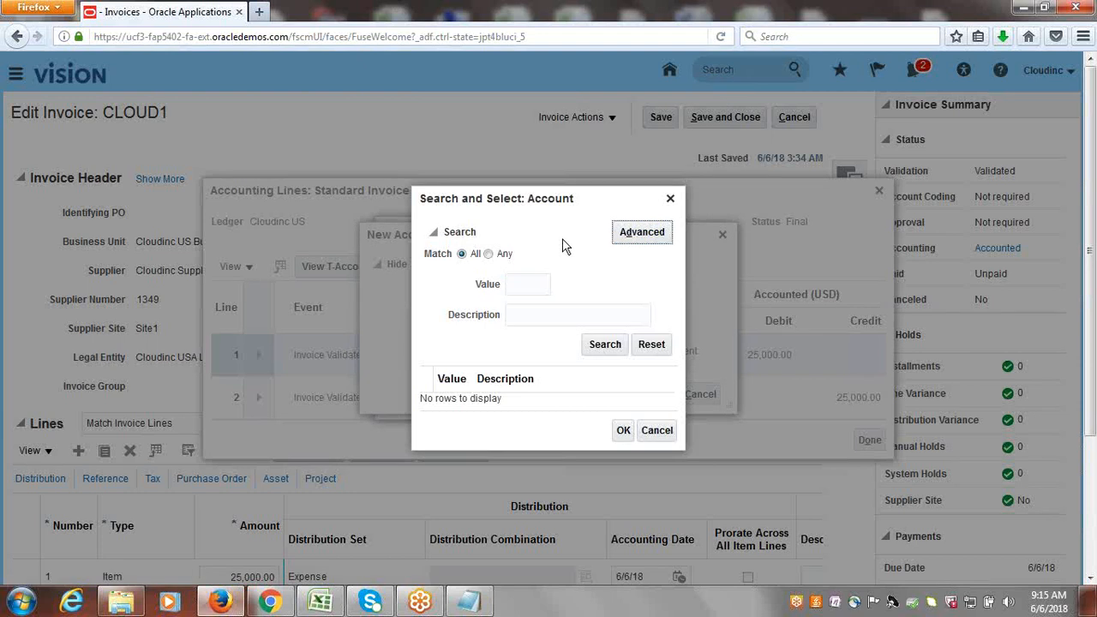
click(568, 315)
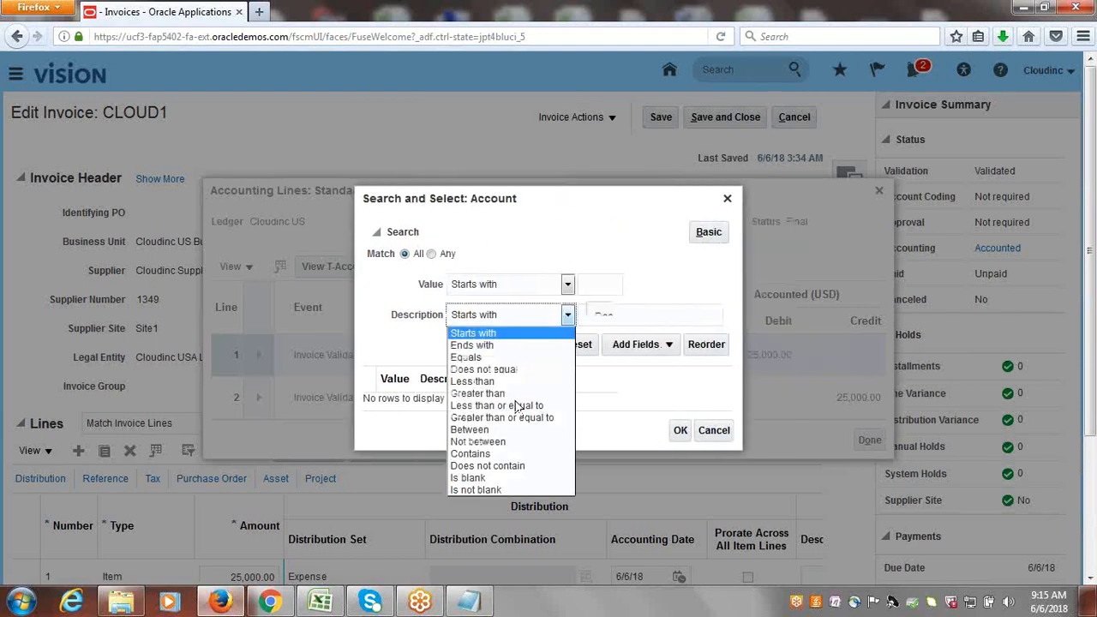
click(496, 455)
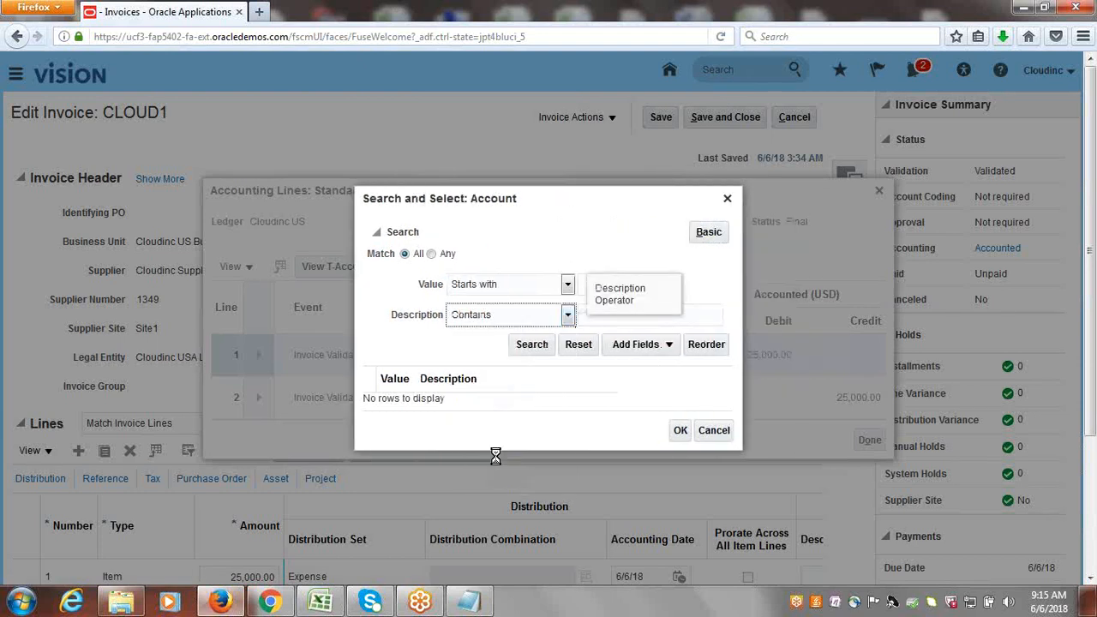
click(696, 314)
text(E)
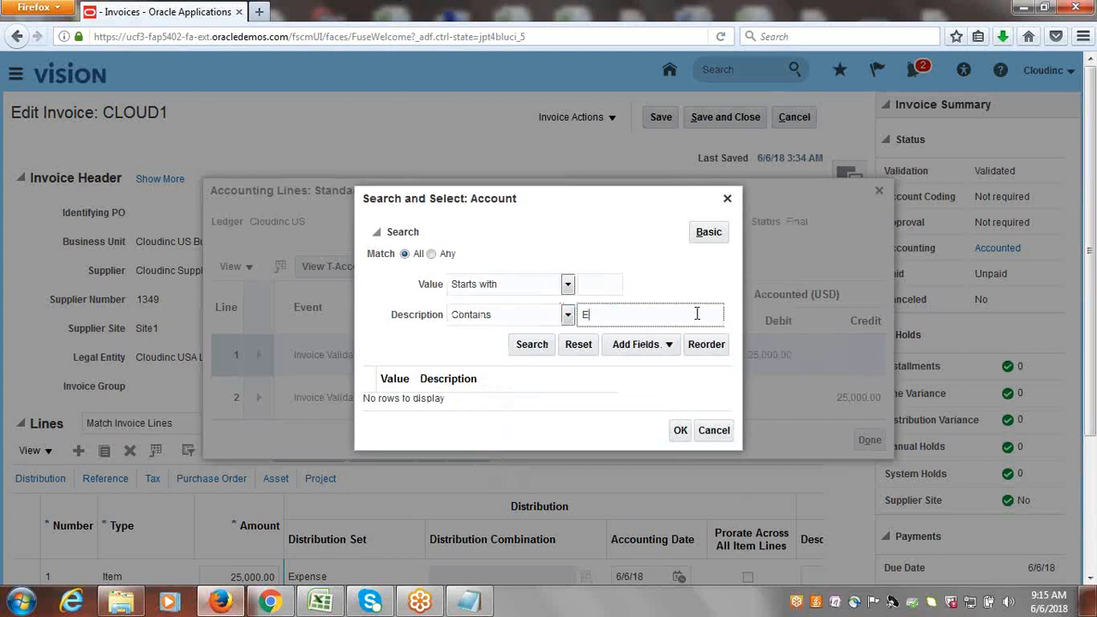
text(xpense)
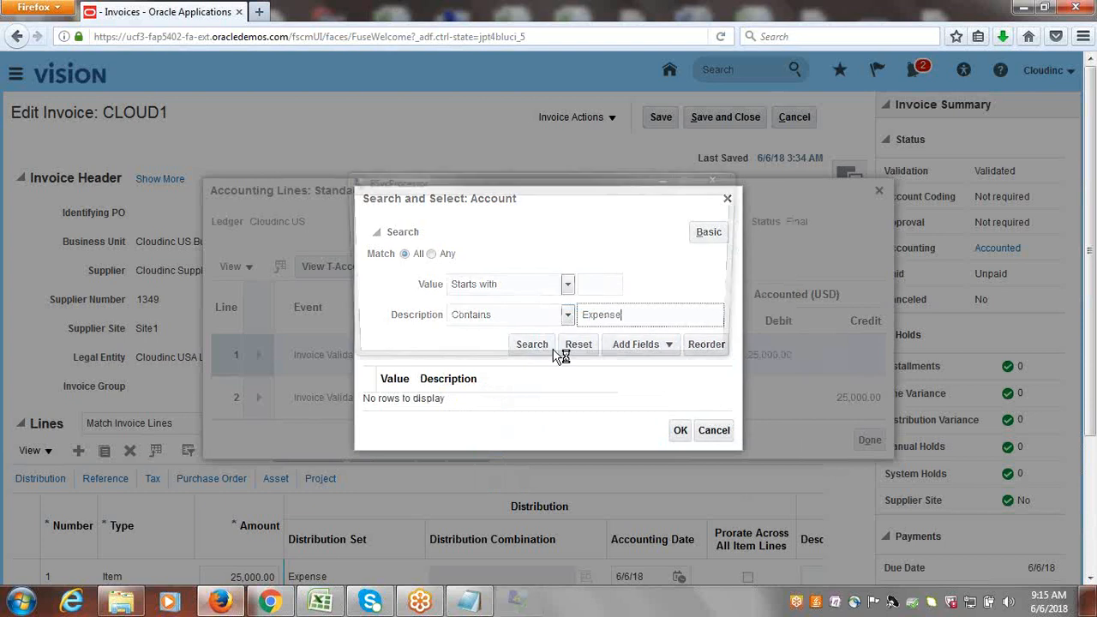
click(532, 347)
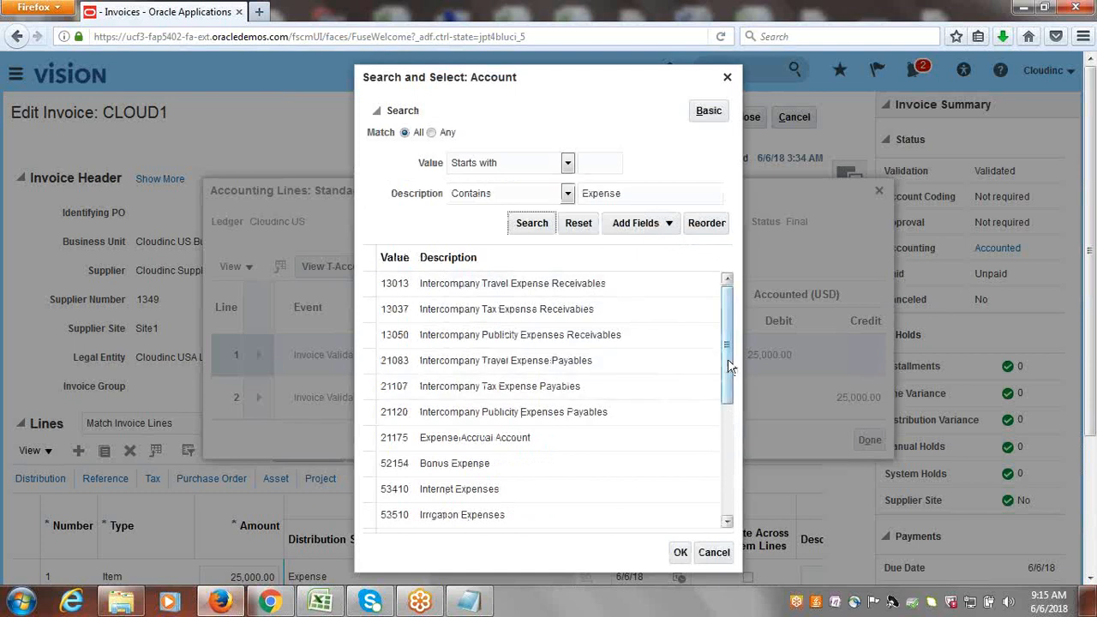
Choose 53410 Internet Expenses as the Account segment and accept the new account combination.
scroll(728, 363, down, 1)
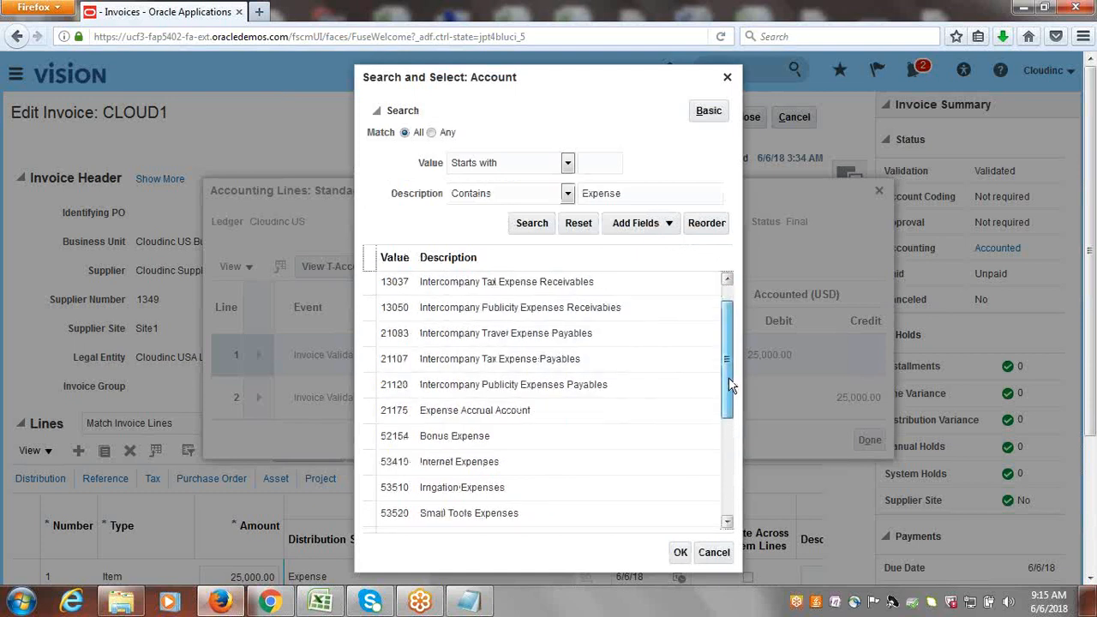
click(434, 461)
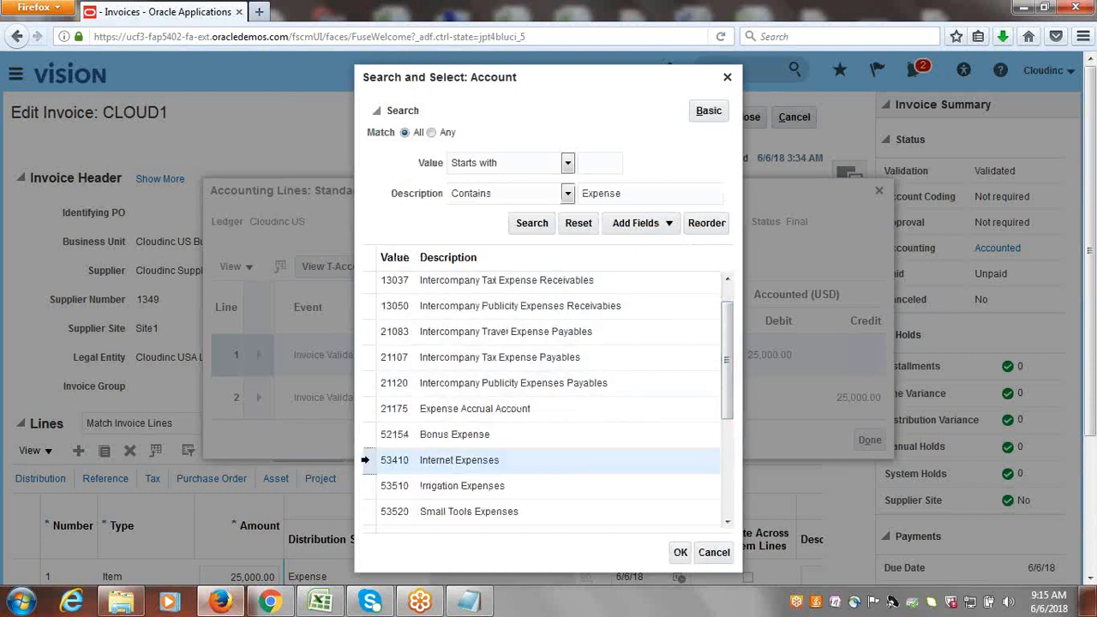
click(678, 553)
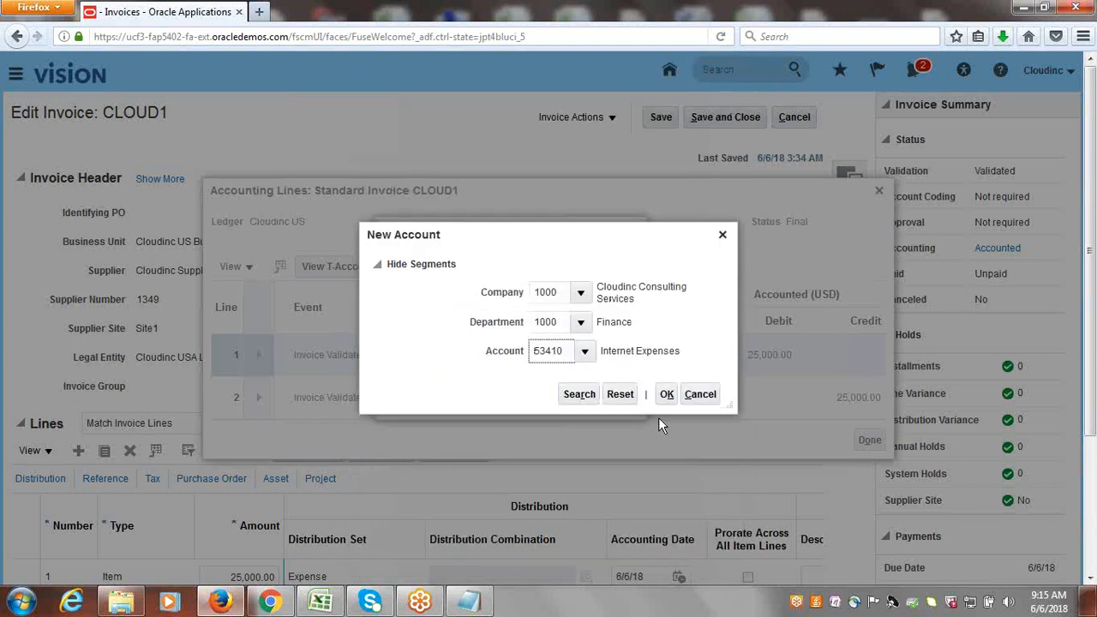
click(666, 395)
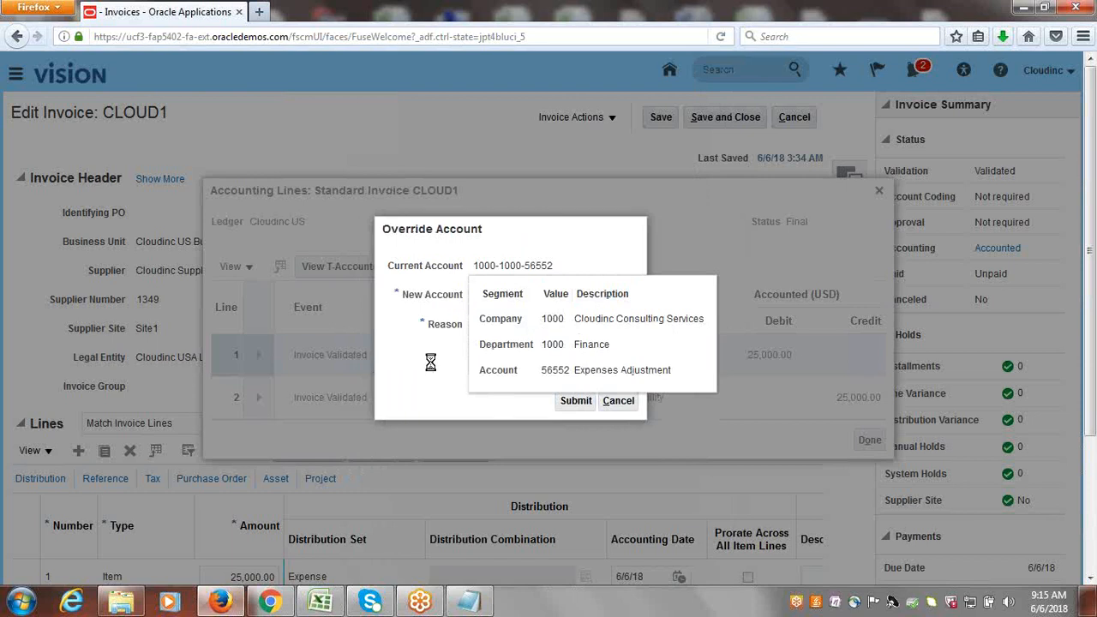
Enter "Correction" as the override reason, submit the account override and acknowledge the confirmation.
click(519, 338)
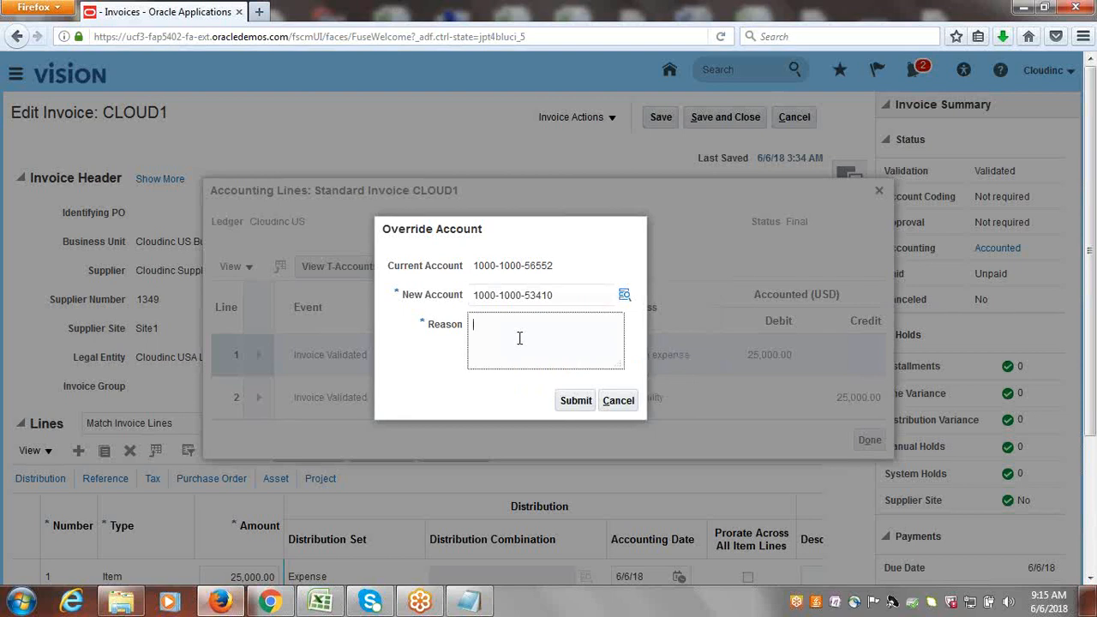
text(Correction)
click(577, 403)
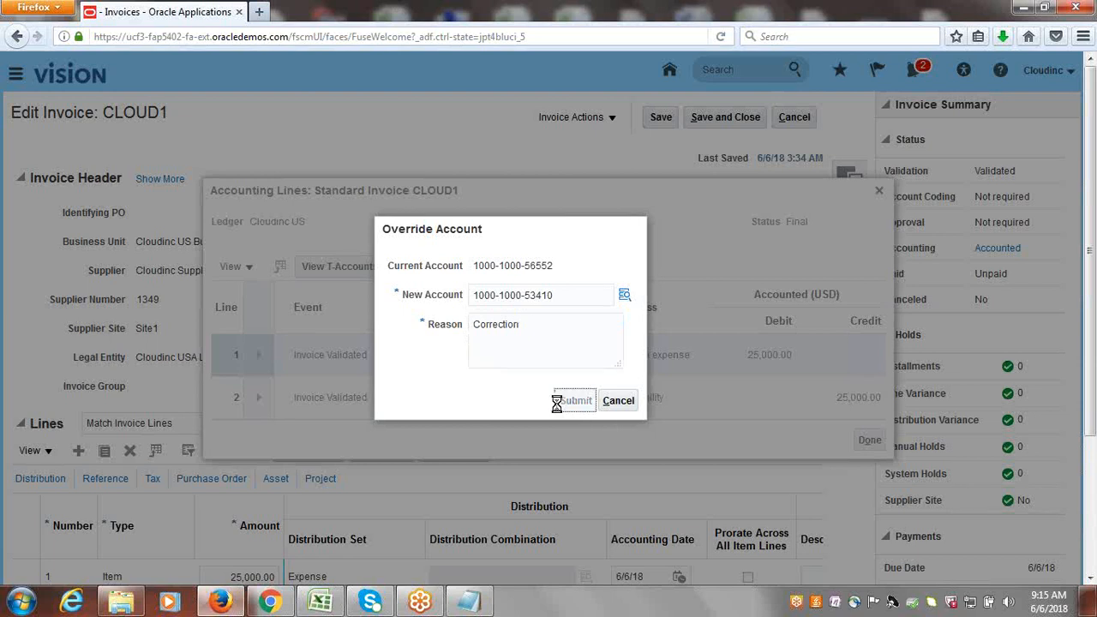
mouse_move(479, 265)
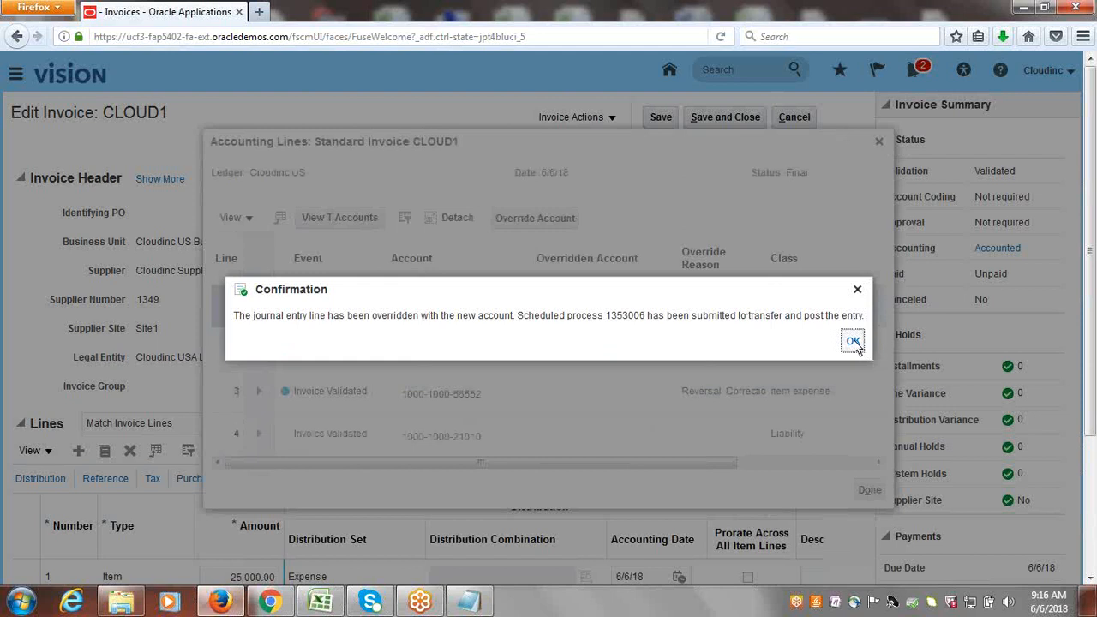
click(853, 343)
click(853, 342)
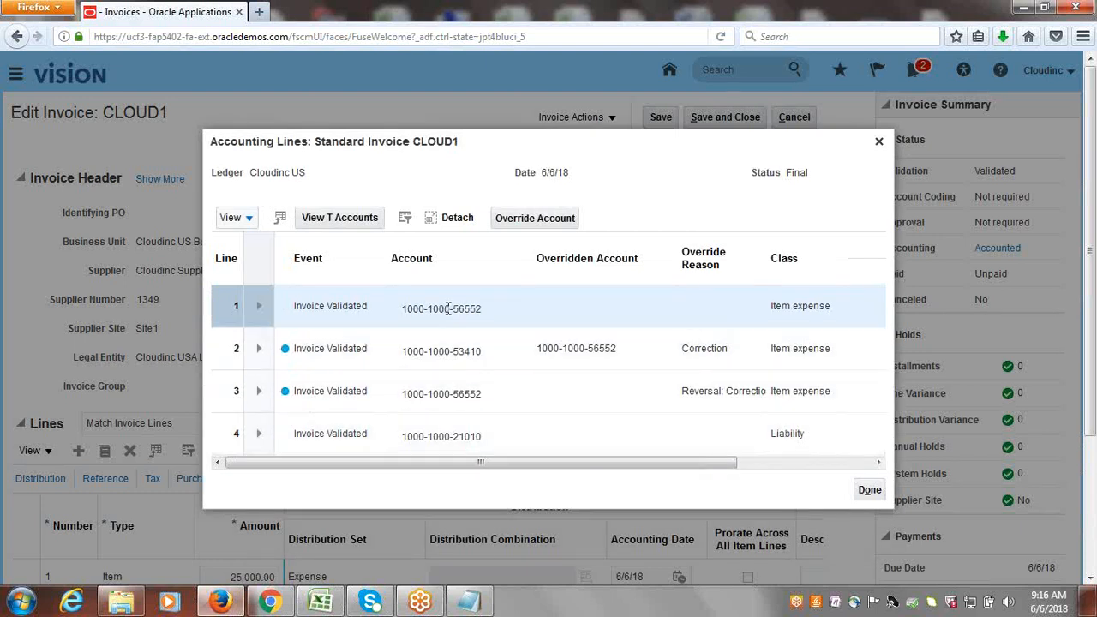
Examine the segment descriptions of the original expense, liability and overriding accounts, along with the lines' debit and credit amounts.
mouse_move(447, 309)
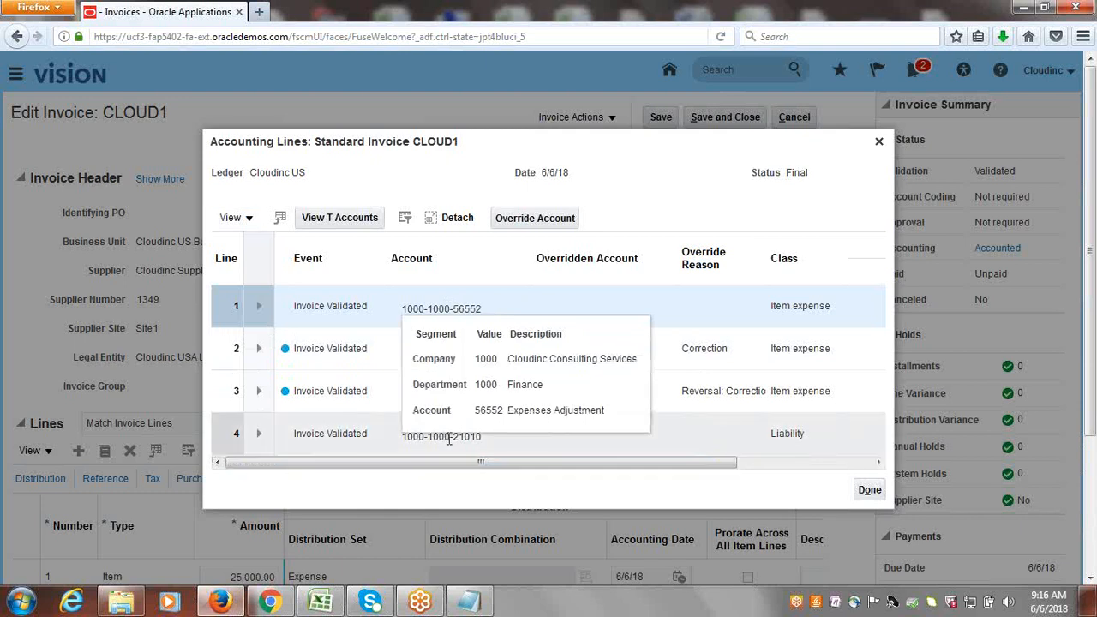
mouse_move(444, 439)
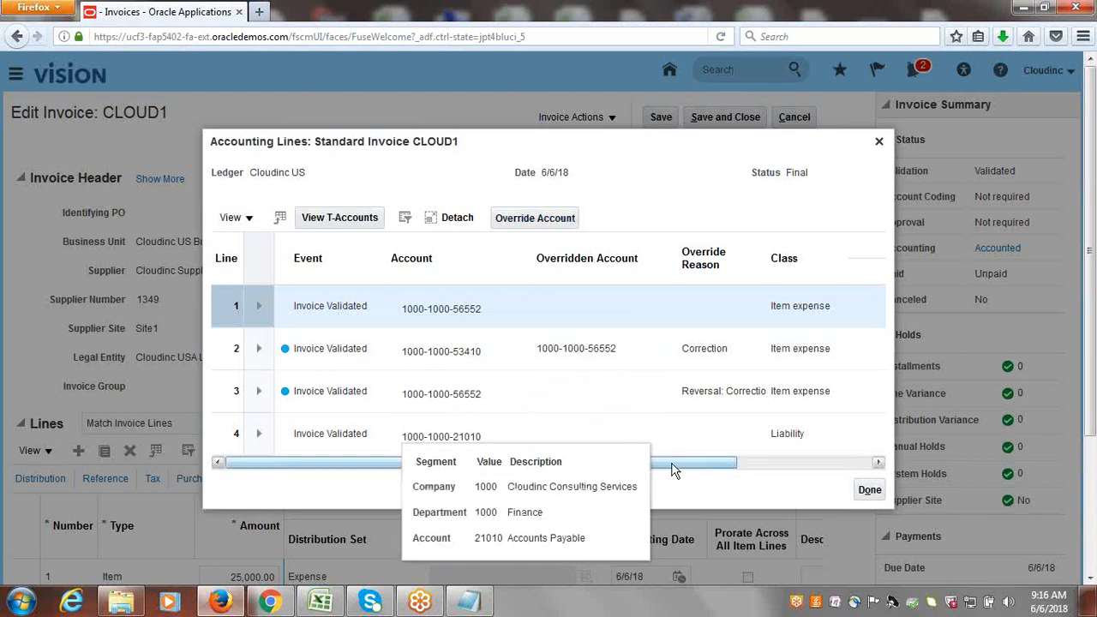
drag(678, 469, 799, 455)
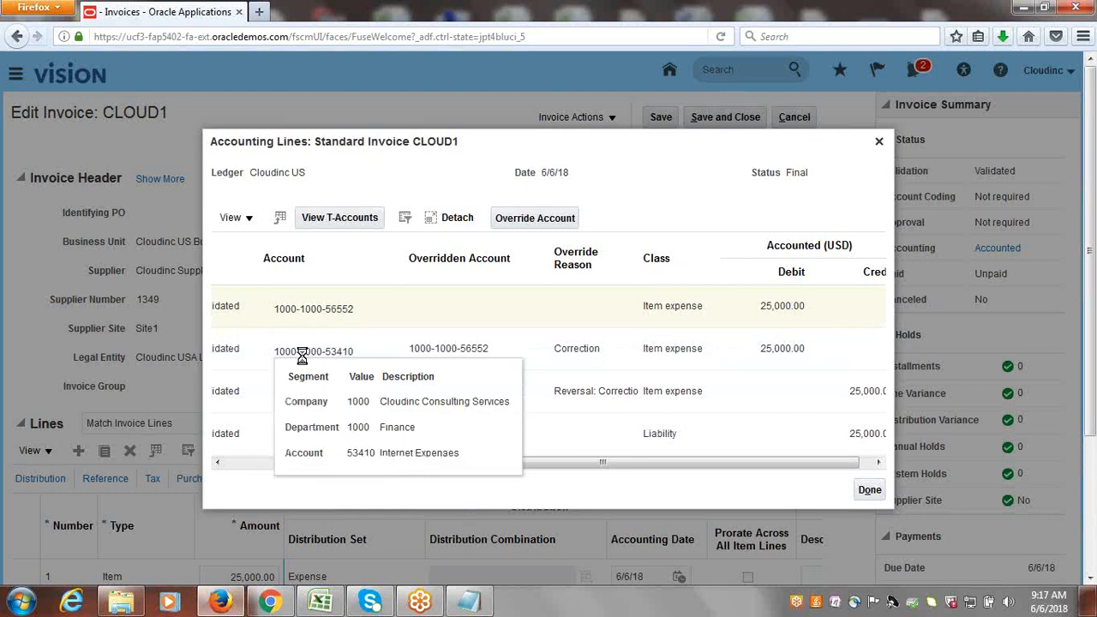
mouse_move(344, 351)
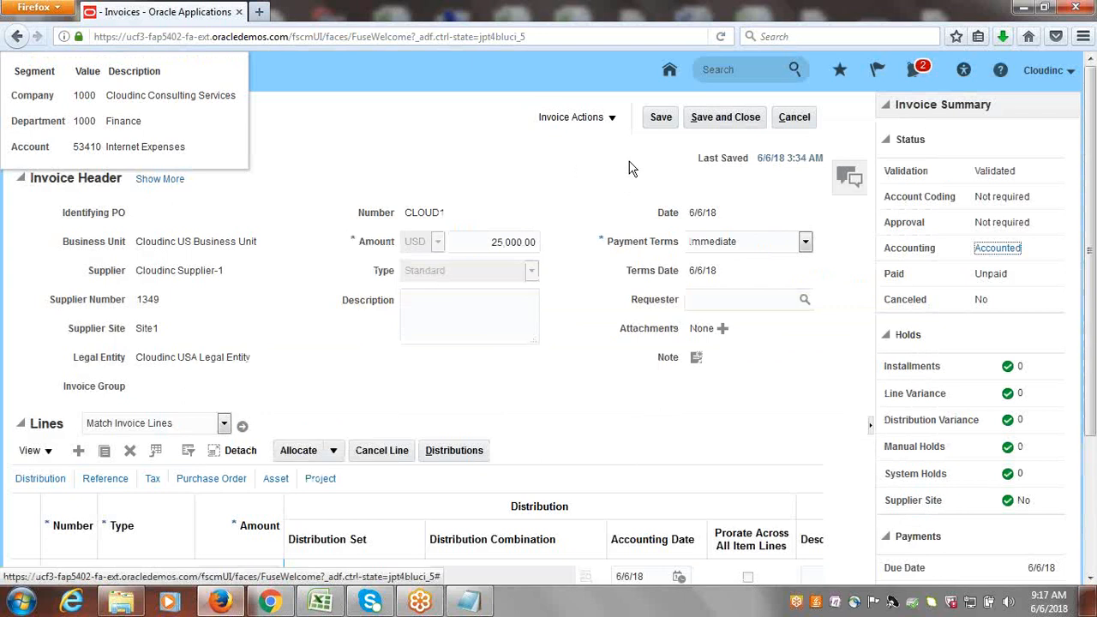
Save and close invoice CLOUD1, and go to Journals under General Accounting.
click(727, 116)
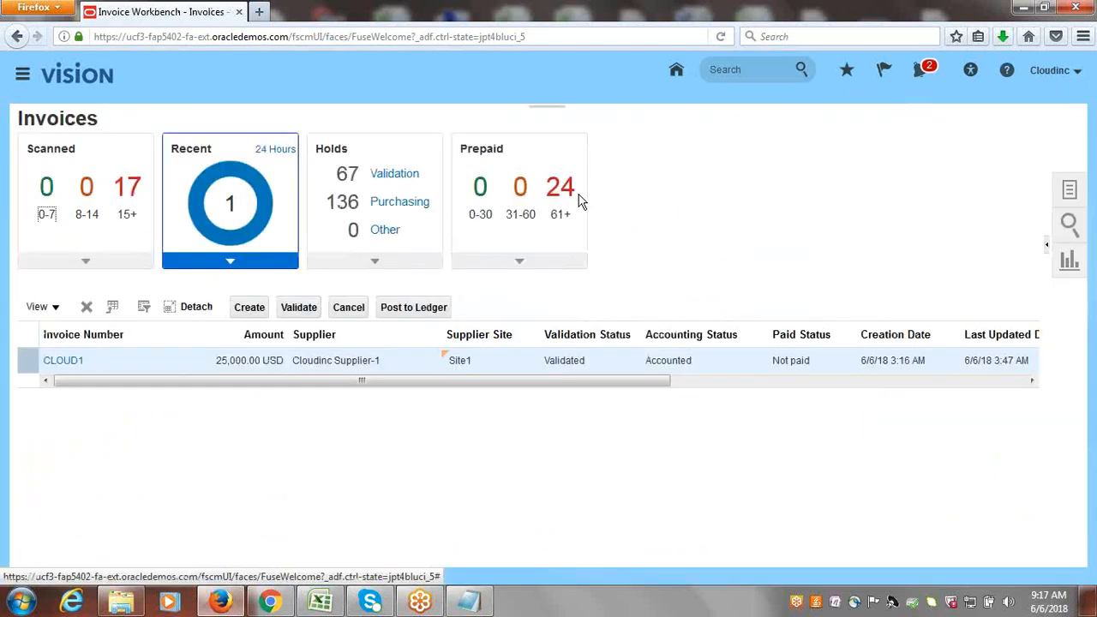
click(24, 75)
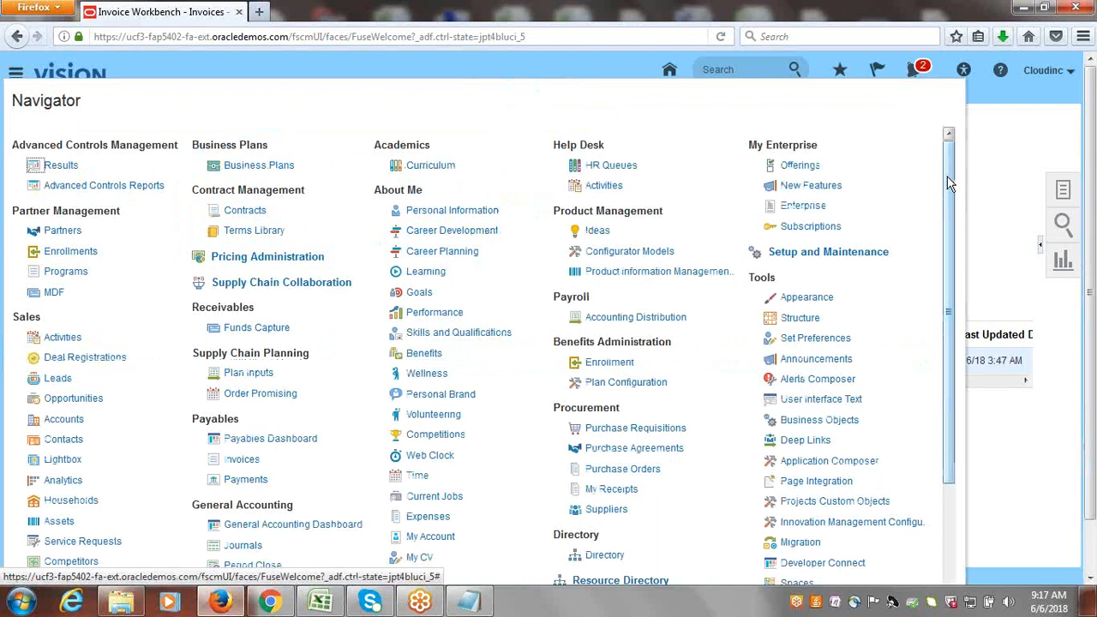
drag(949, 177, 972, 384)
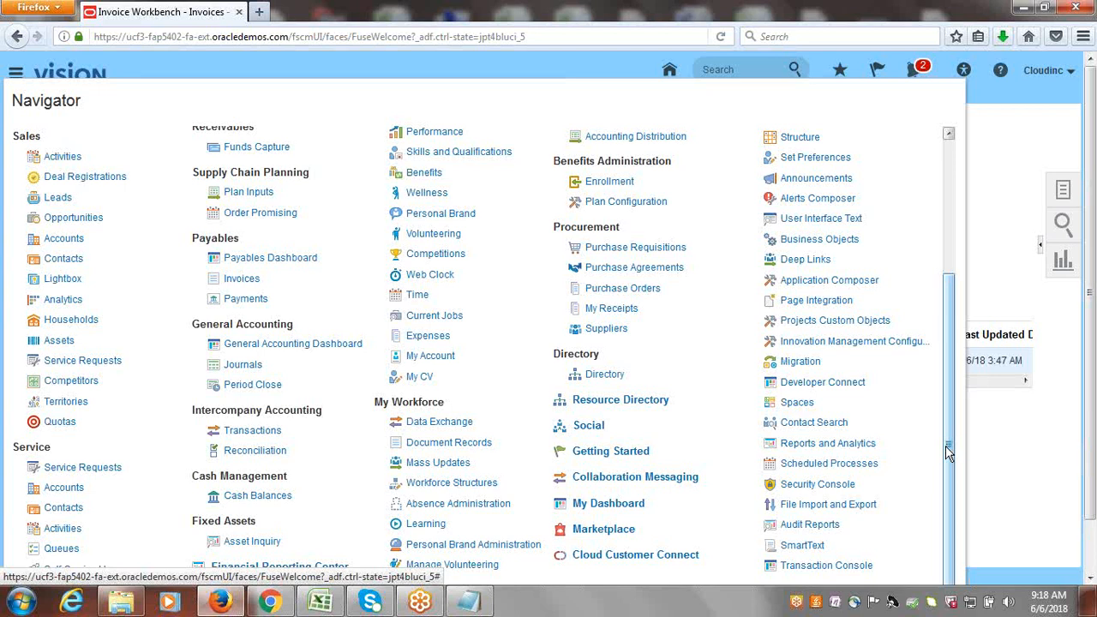
drag(949, 455, 962, 430)
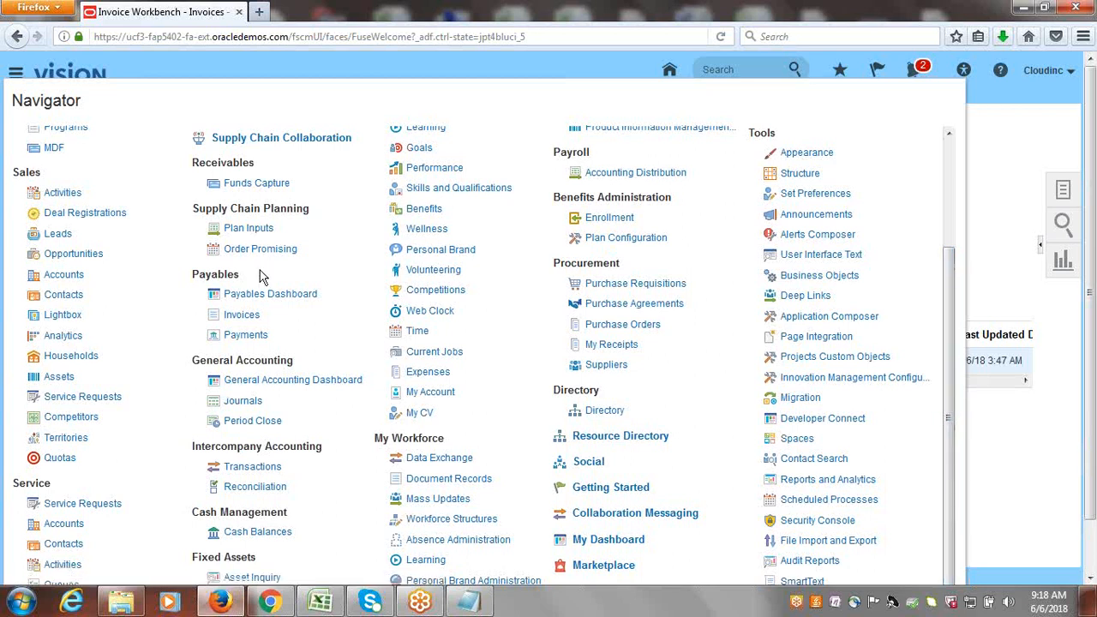
click(244, 402)
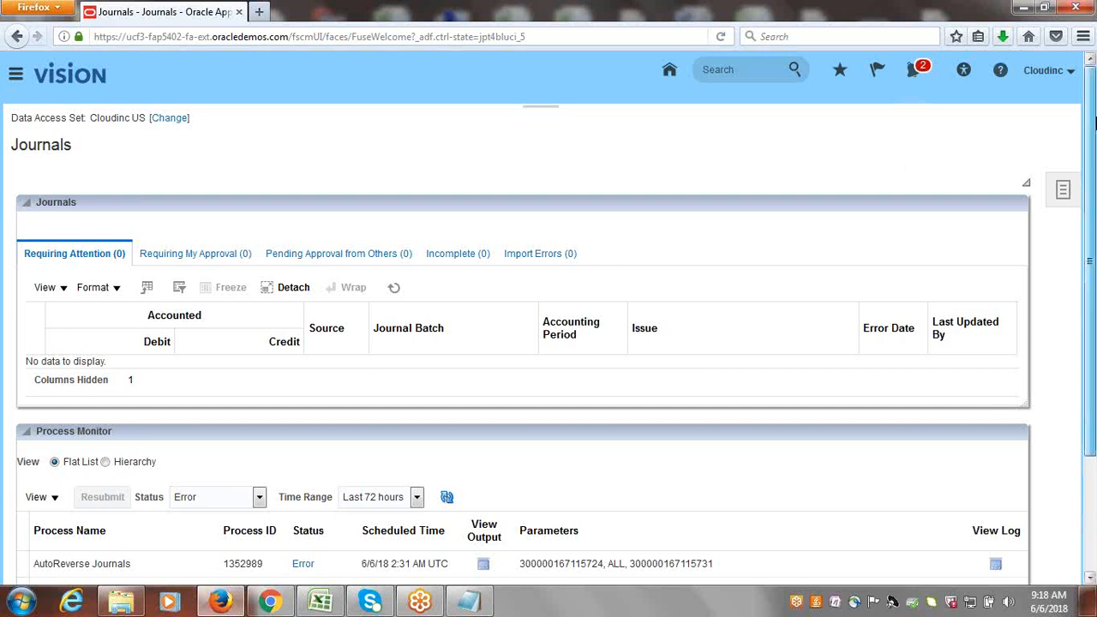
Go to Manage Journals and search for journals in the Jun-18 accounting period.
mouse_move(1096, 136)
mouse_down()
mouse_move(1096, 167)
mouse_move(1095, 134)
mouse_up()
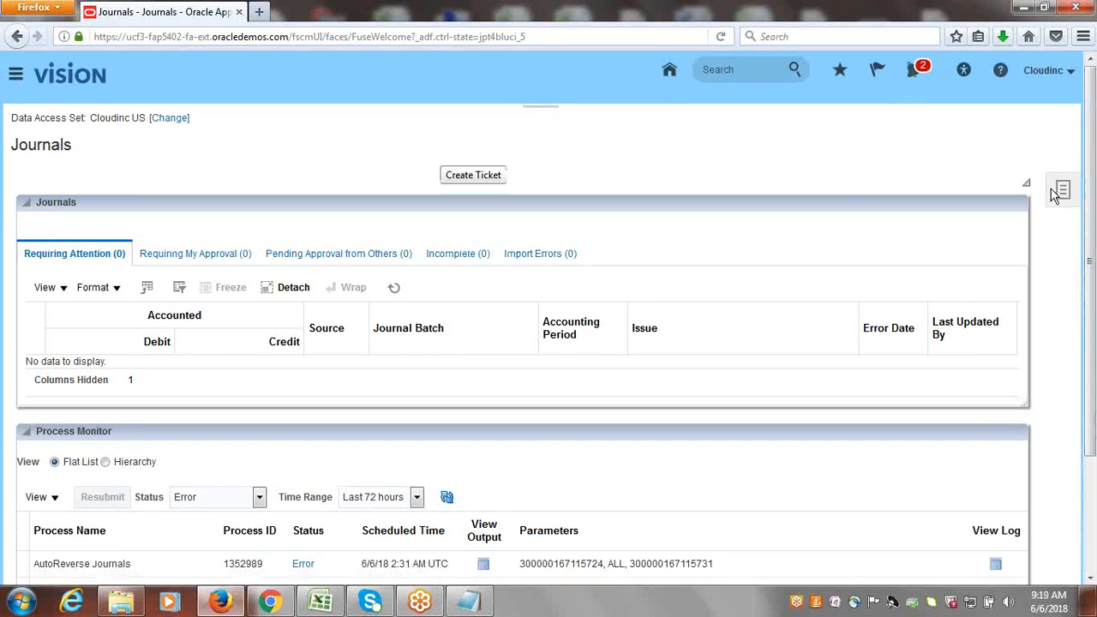
click(1063, 191)
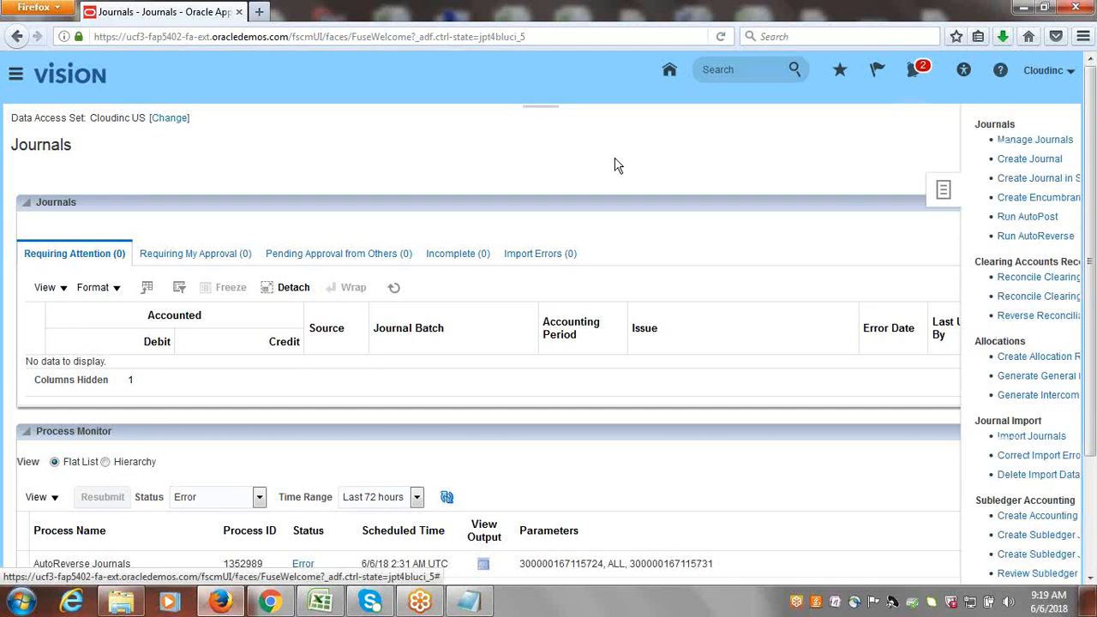
click(973, 142)
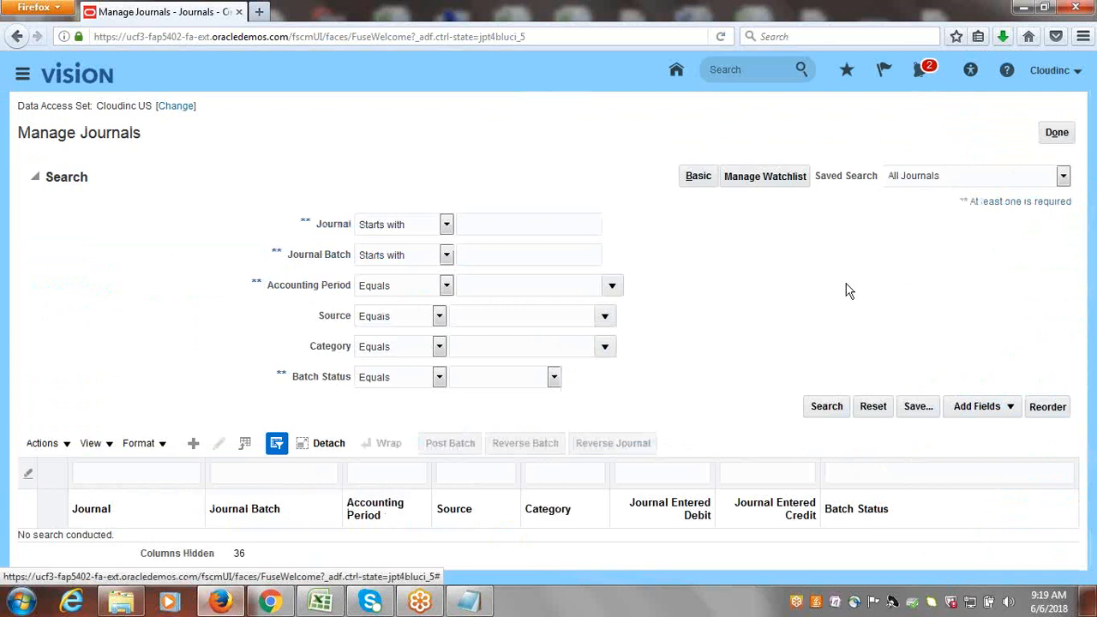
click(613, 288)
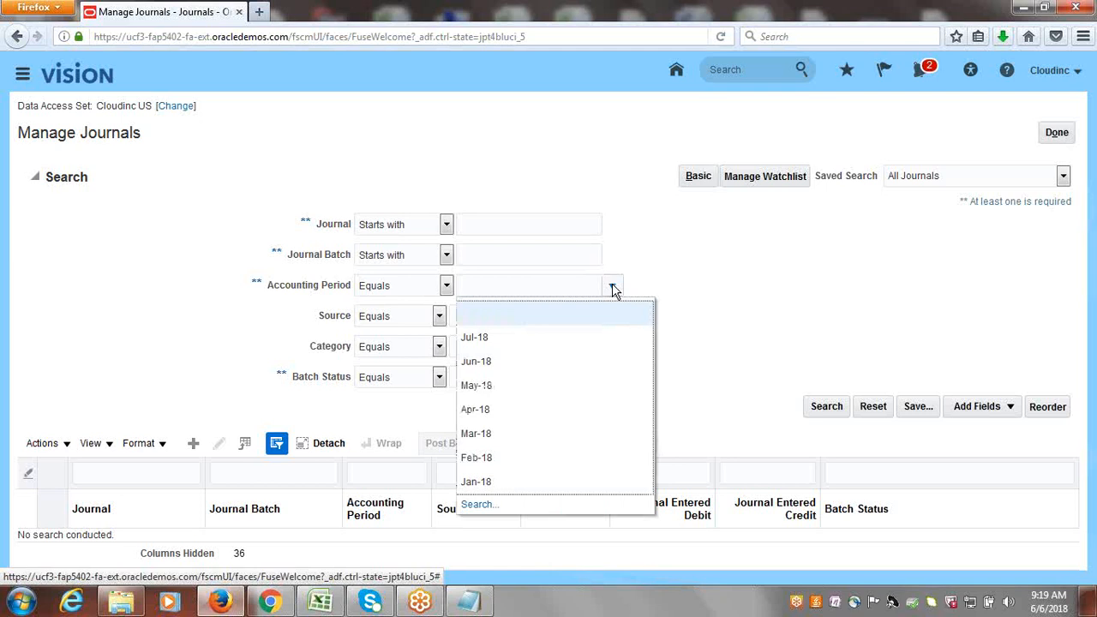
click(490, 362)
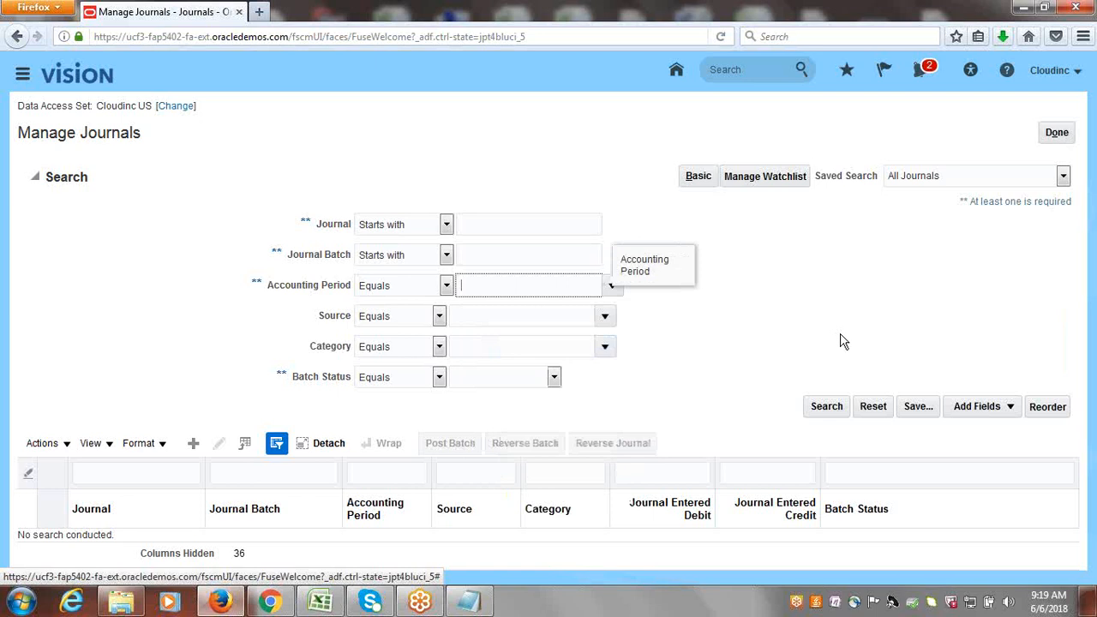
click(825, 408)
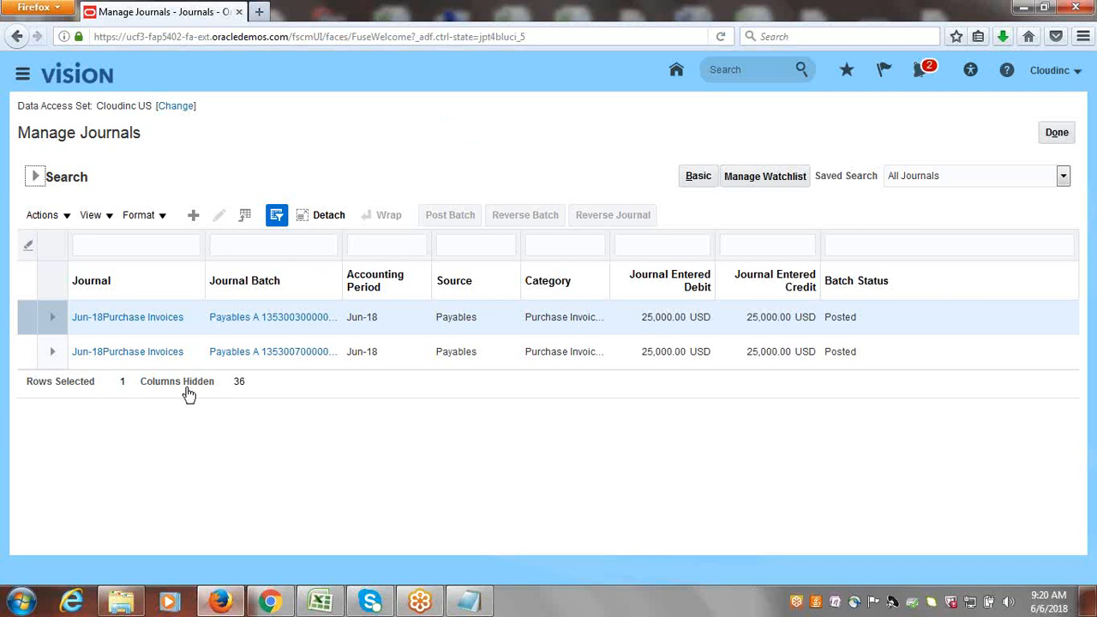
Open the first Jun-18 Purchase Invoices journal, review its journal line accounts and amounts, and return to the search results.
click(144, 319)
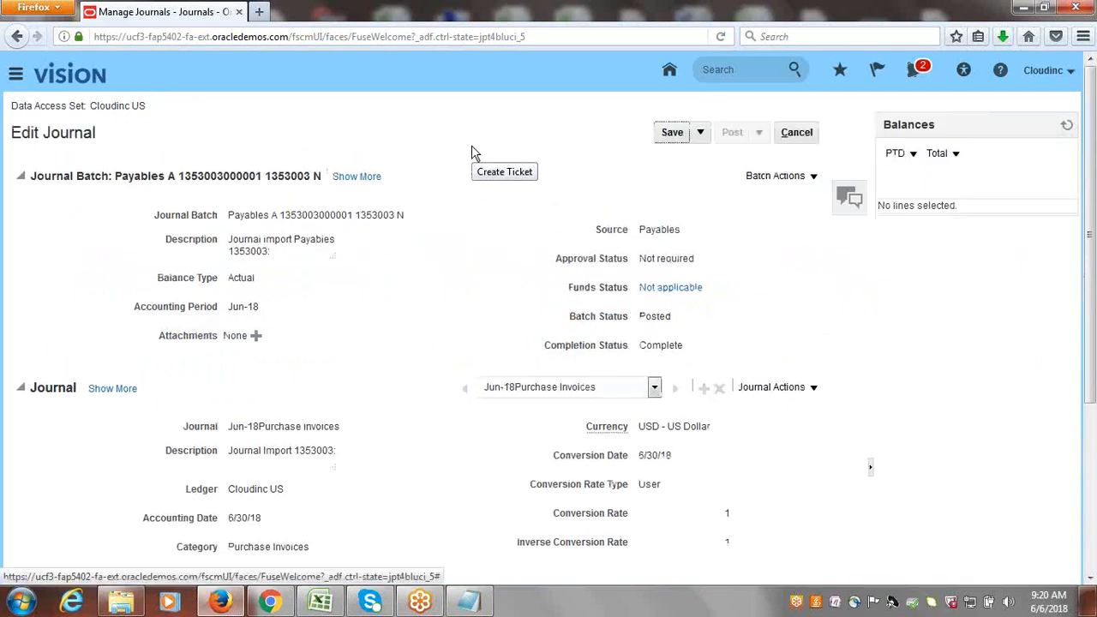
drag(1093, 164, 1092, 394)
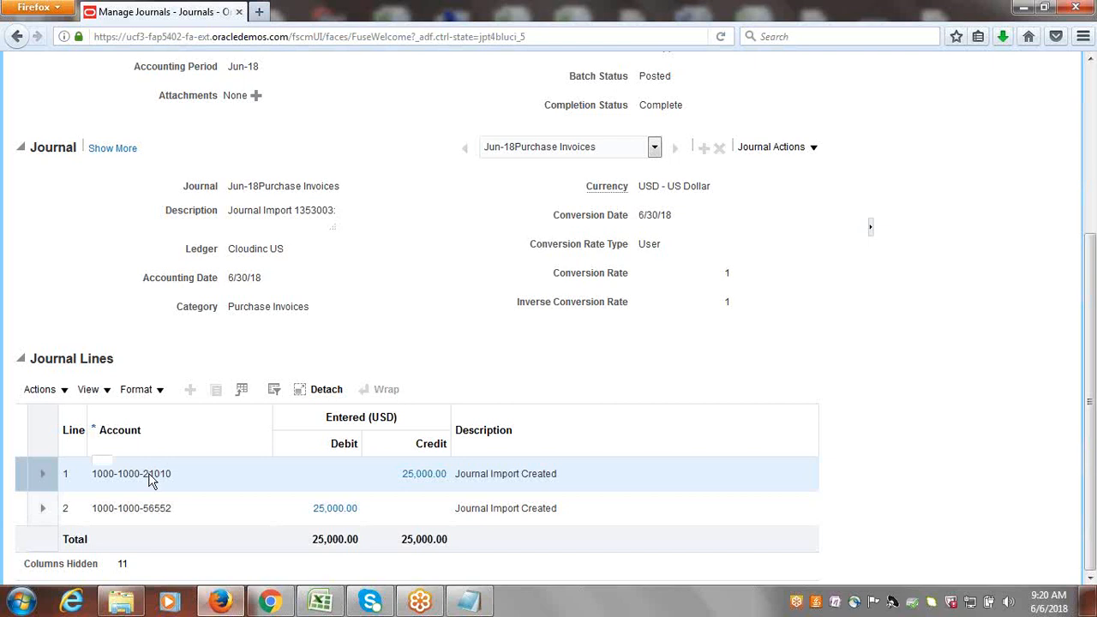
mouse_move(149, 476)
drag(1095, 274, 1094, 120)
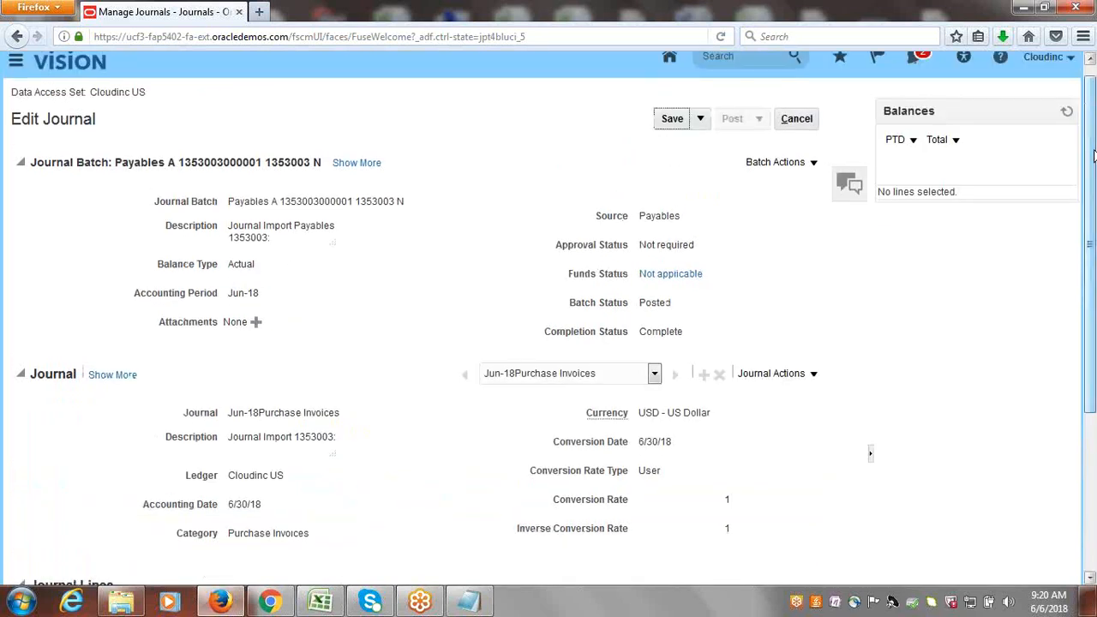
click(800, 120)
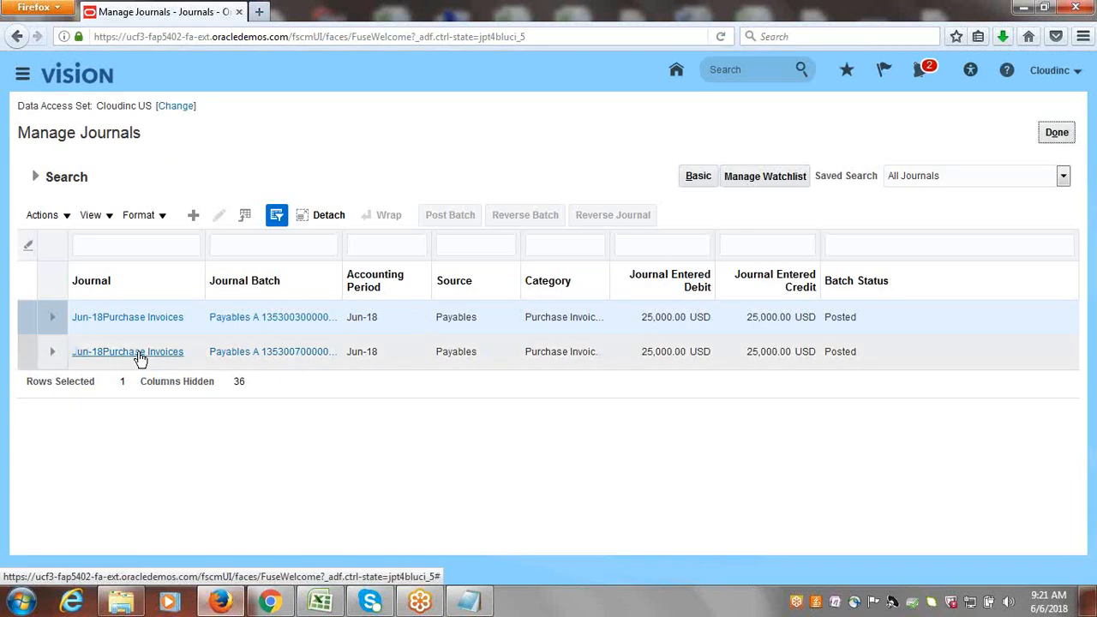
Open the second Jun-18 Purchase Invoices journal, examine its lines' account segment descriptions, and exit the journal and Manage Journals.
click(140, 355)
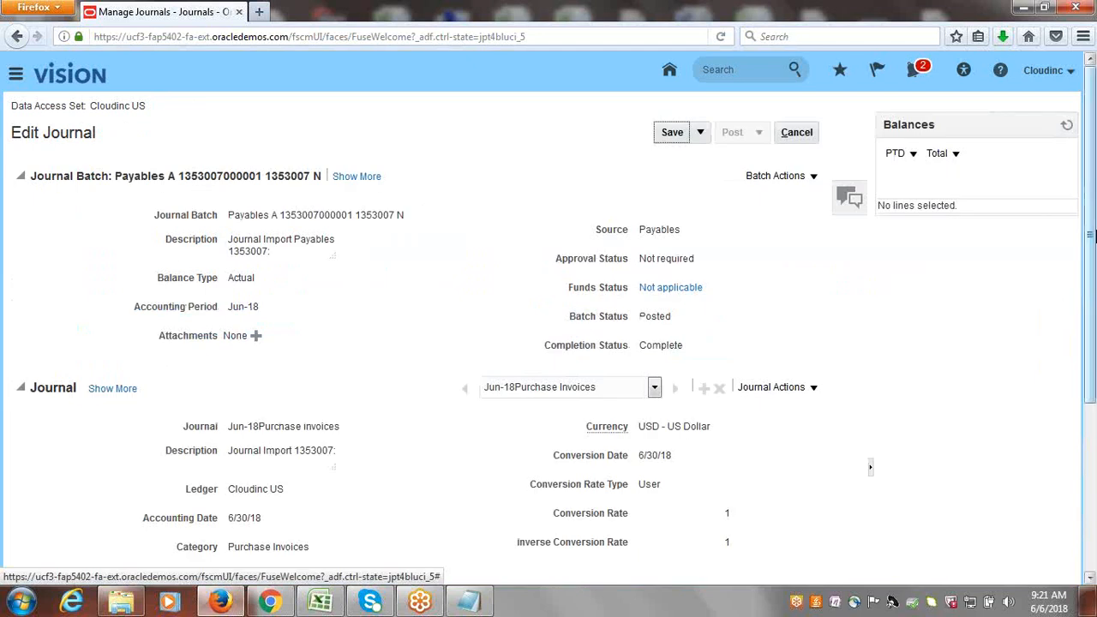
scroll(677, 386, down, 3)
mouse_move(403, 605)
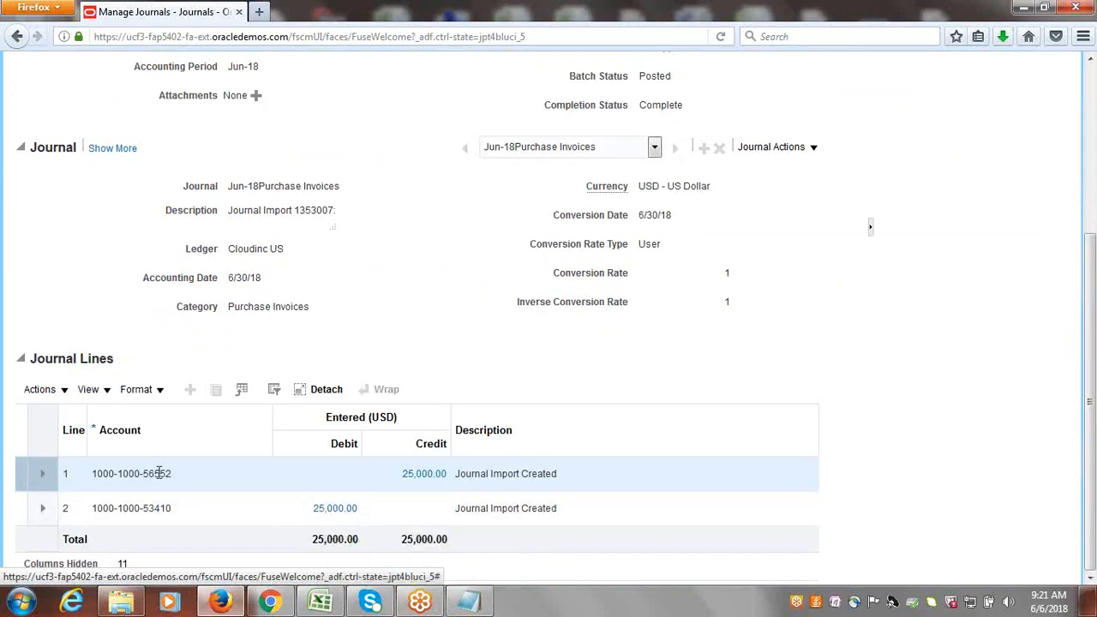
mouse_move(159, 471)
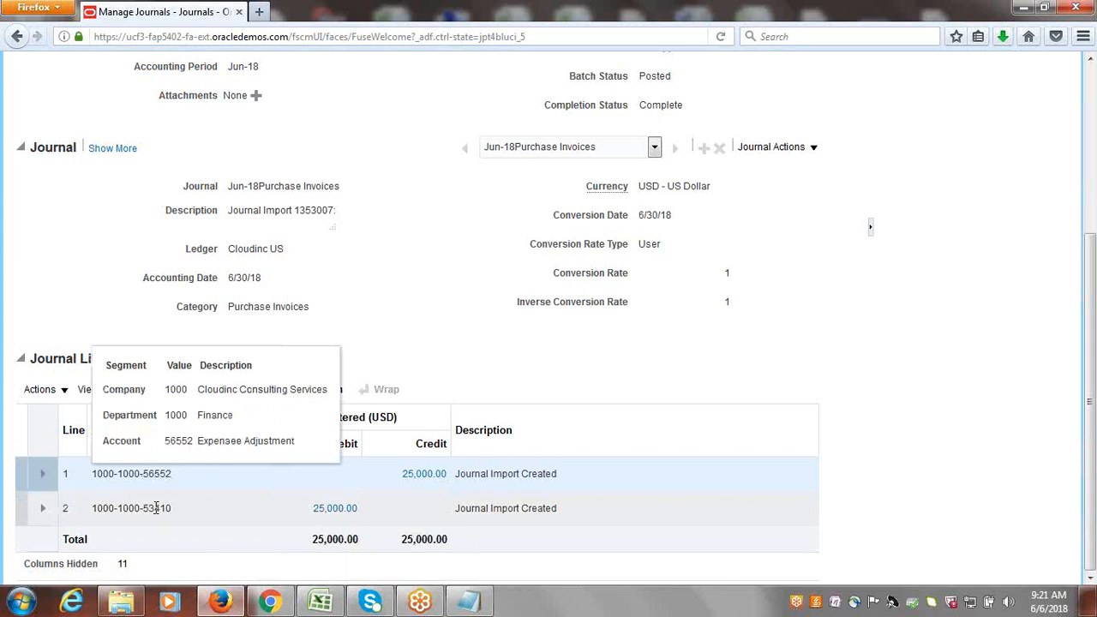
scroll(156, 508, up, 3)
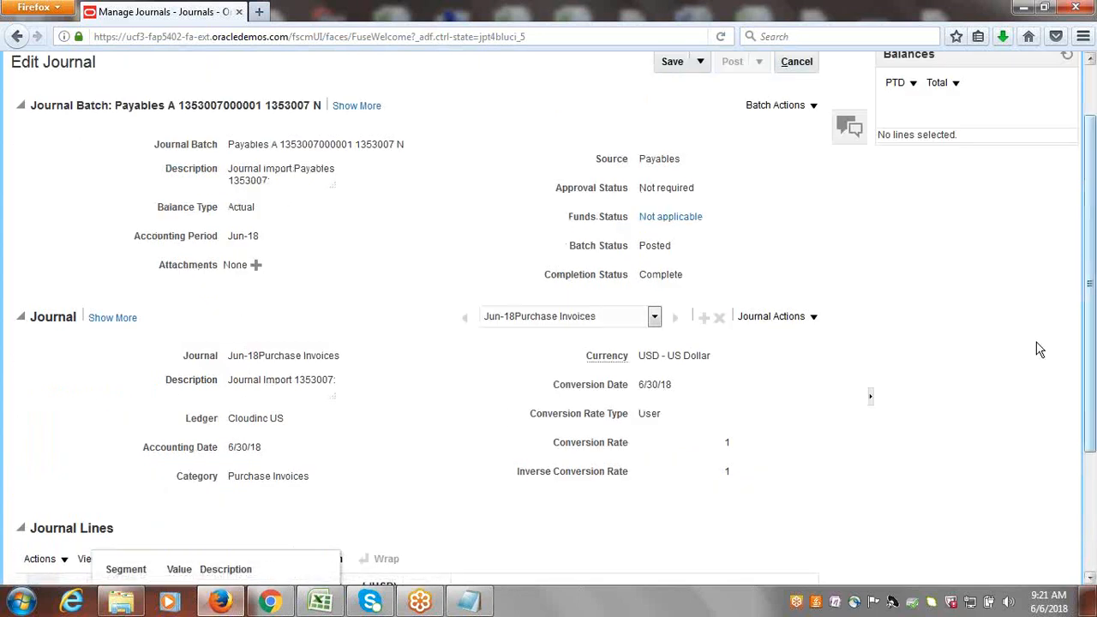
scroll(1040, 349, down, 3)
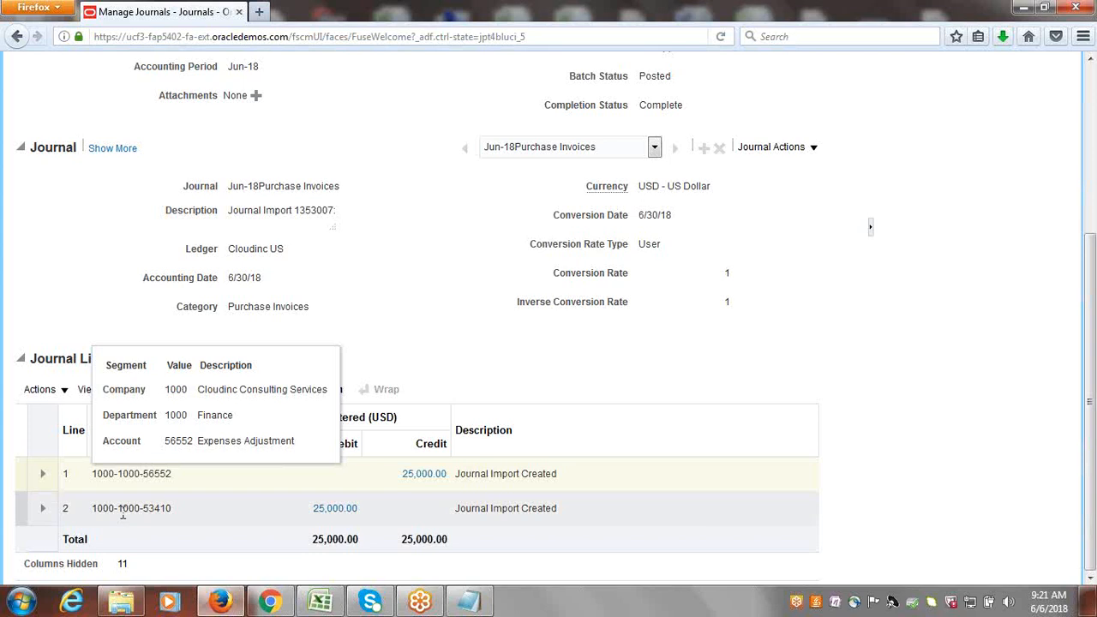
click(123, 513)
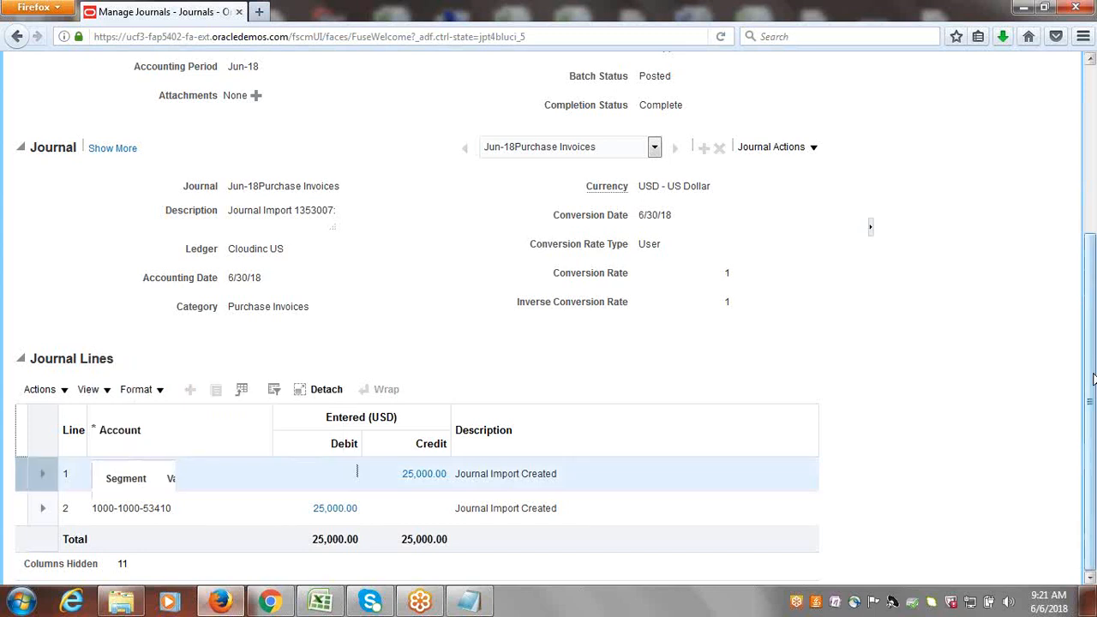
drag(1093, 322, 1092, 86)
click(799, 132)
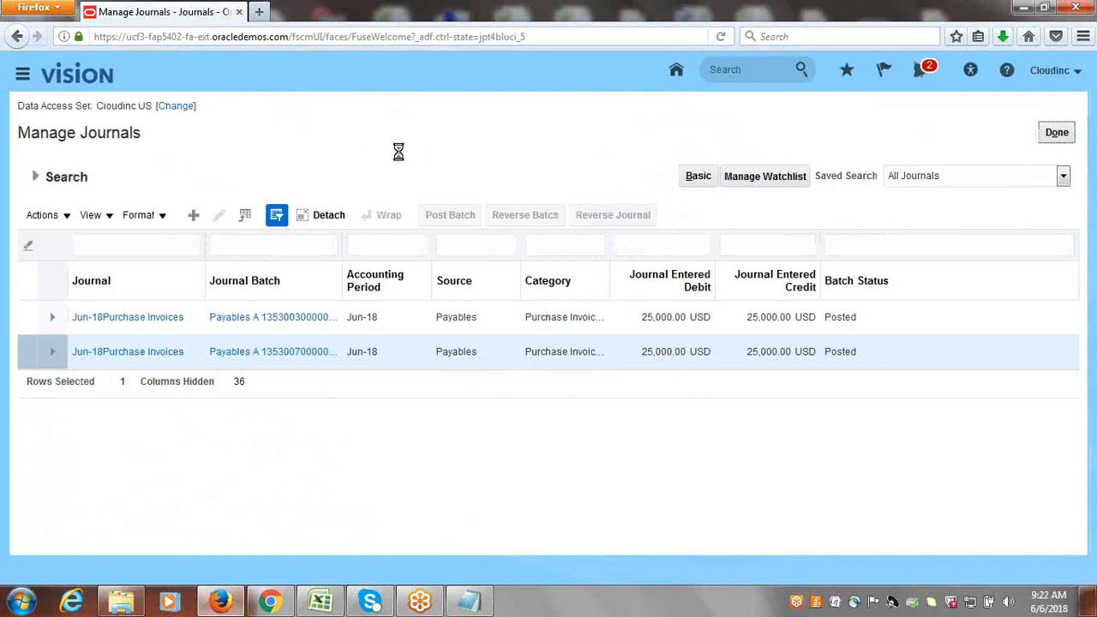
click(1055, 133)
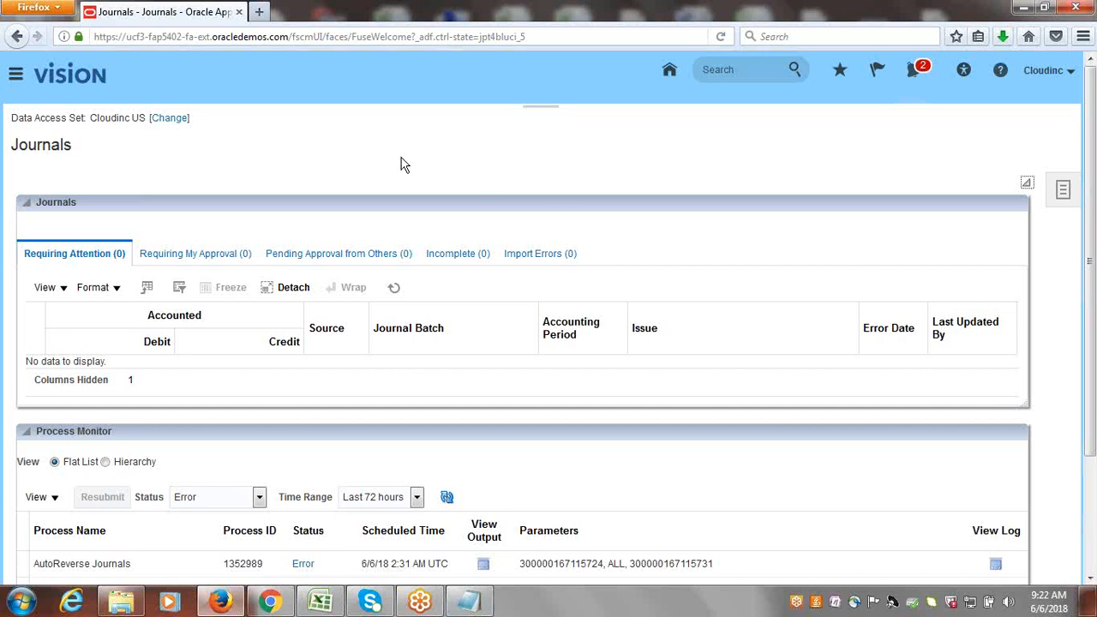
click(322, 596)
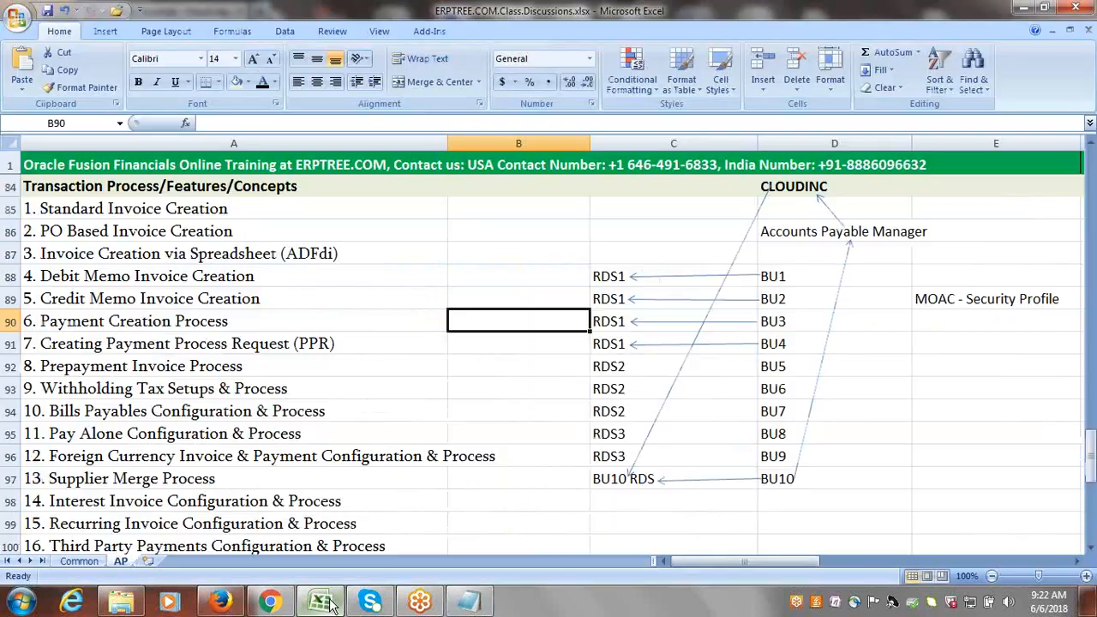
click(324, 596)
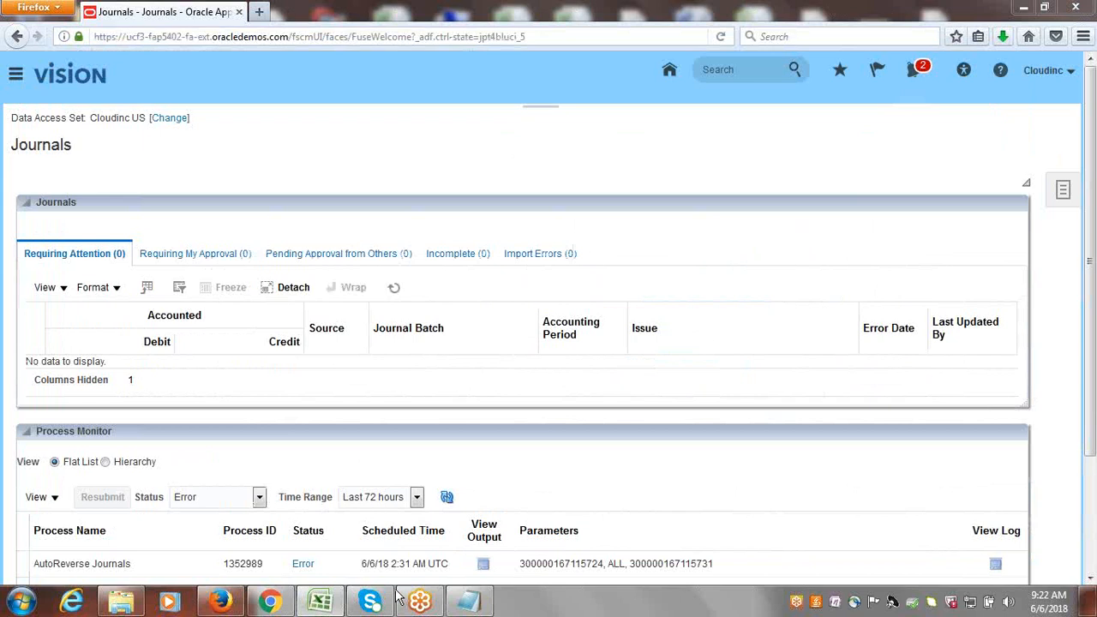
click(324, 600)
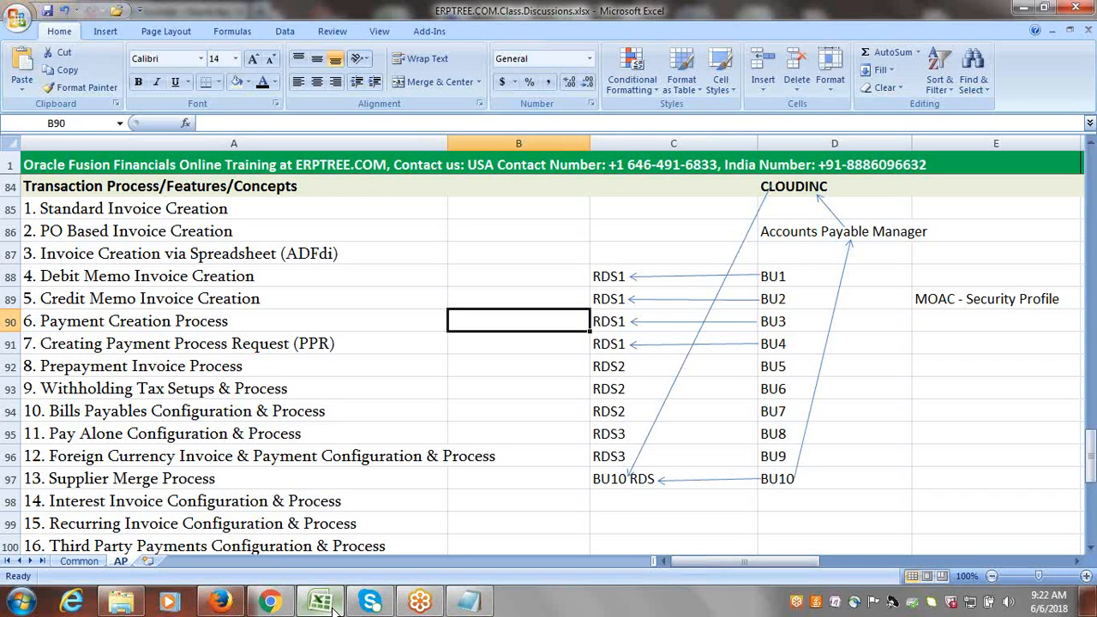
click(333, 605)
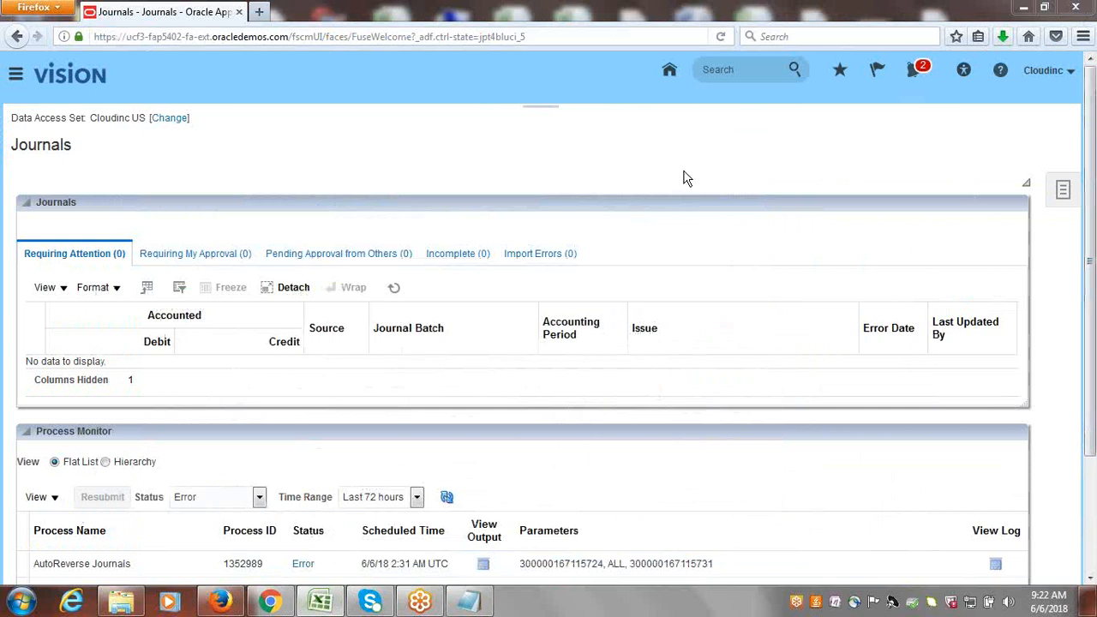
Switch to the ERPTREE.COM.Class.Discussions workbook in Excel and enter "Done" beside Standard Invoice Creation.
click(321, 602)
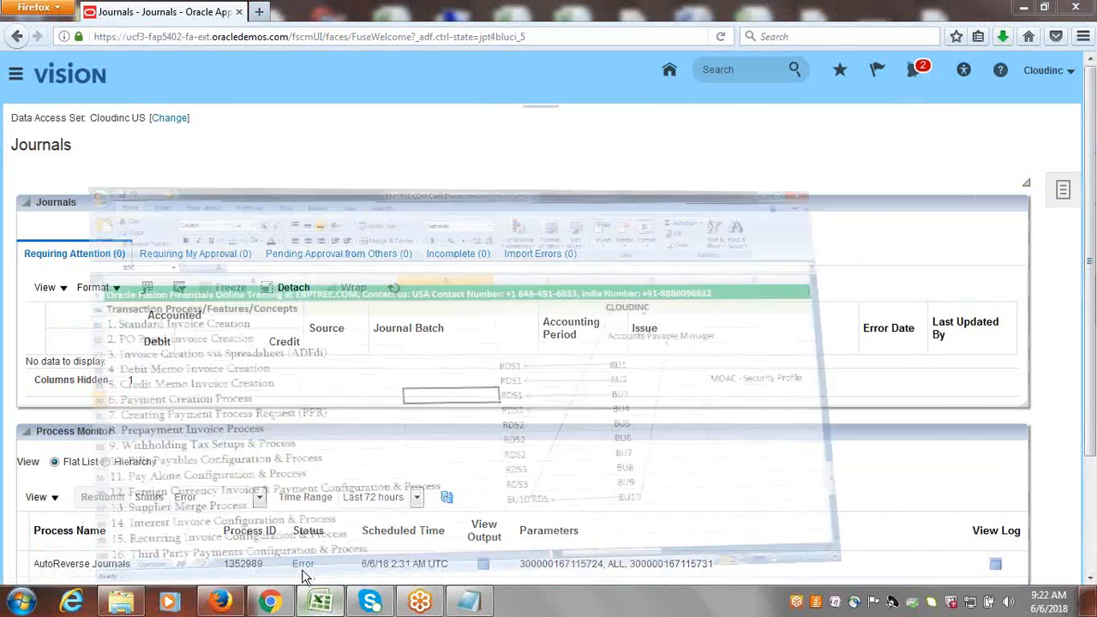
click(201, 215)
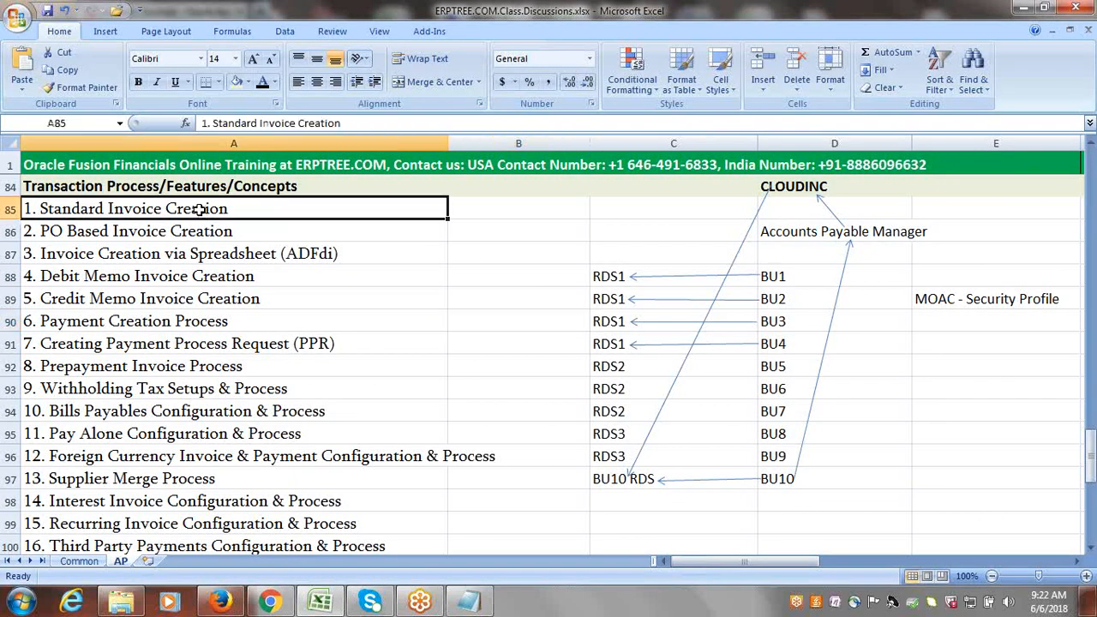
key(Right)
text(Done)
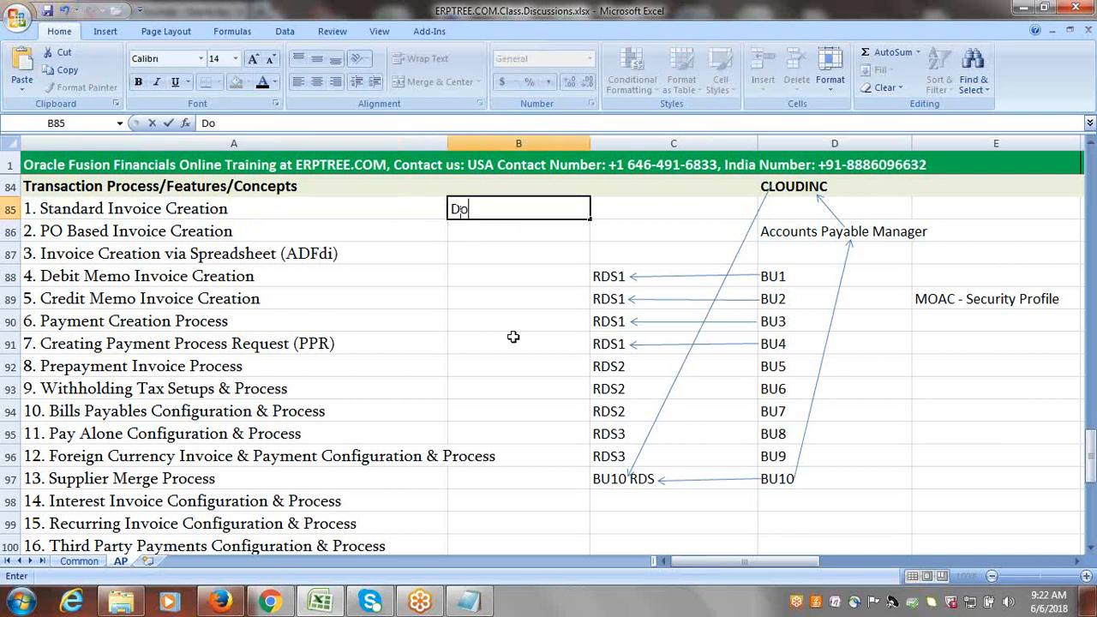
Enter "Pending" in column B beside PO Based Invoice Creation.
click(167, 236)
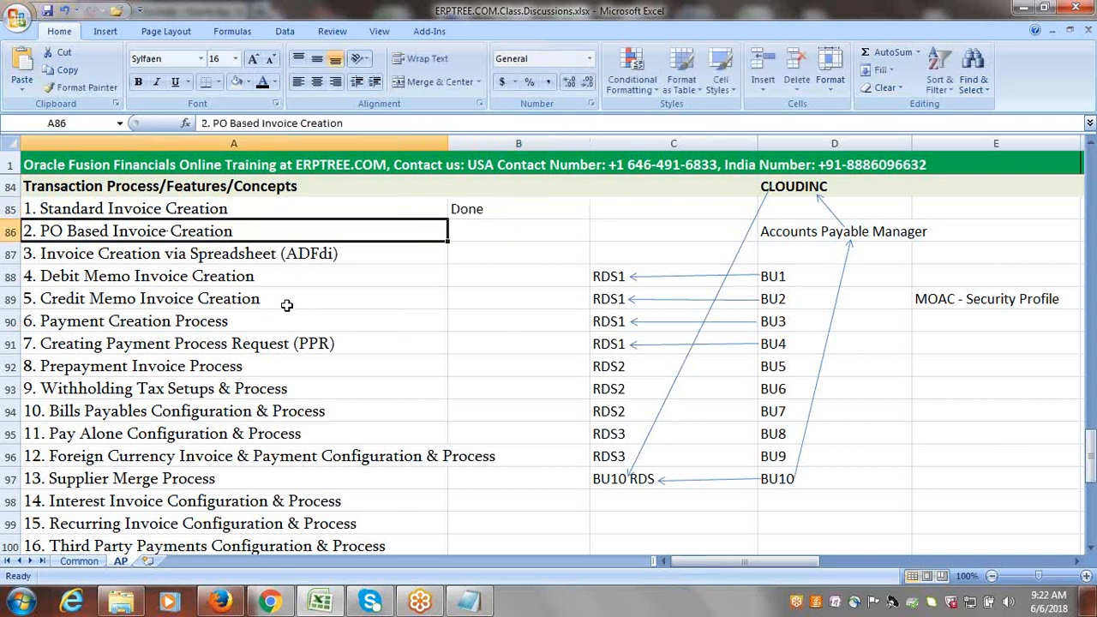
key(Right)
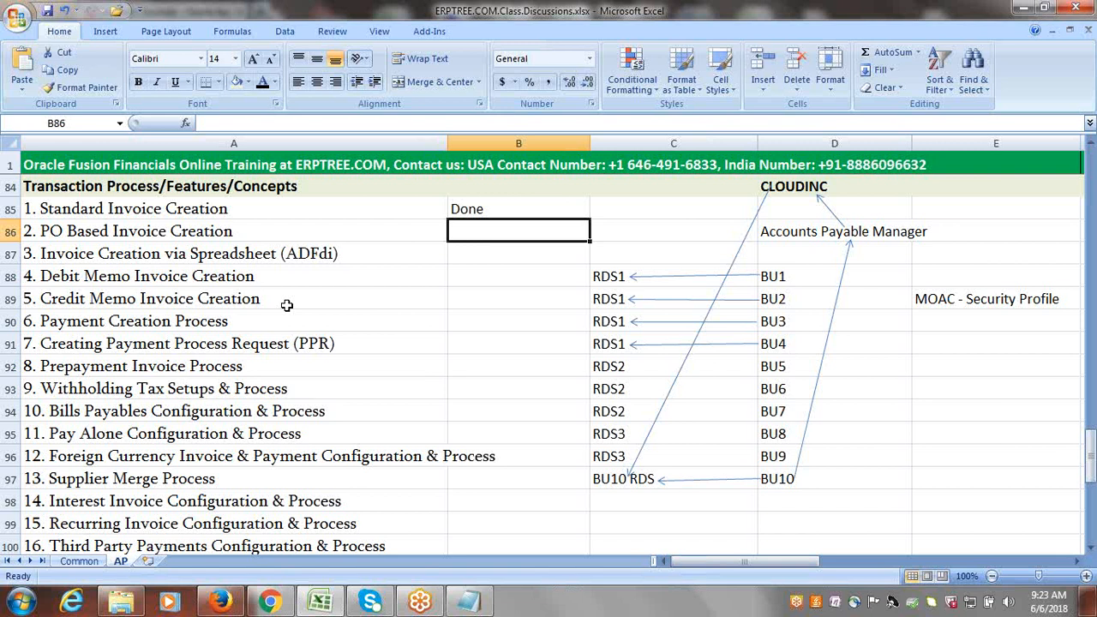
text(p)
key(BackSpace)
text(P)
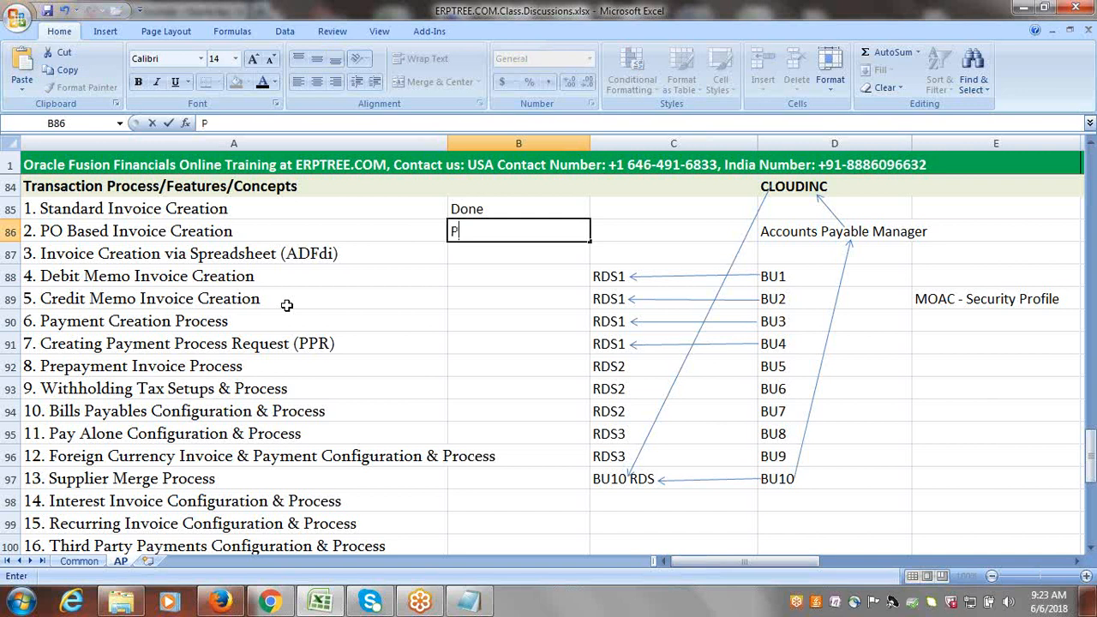
text(ending)
key(Tab)
Format the Pending status beside PO Based Invoice Creation in red, bold text.
click(463, 245)
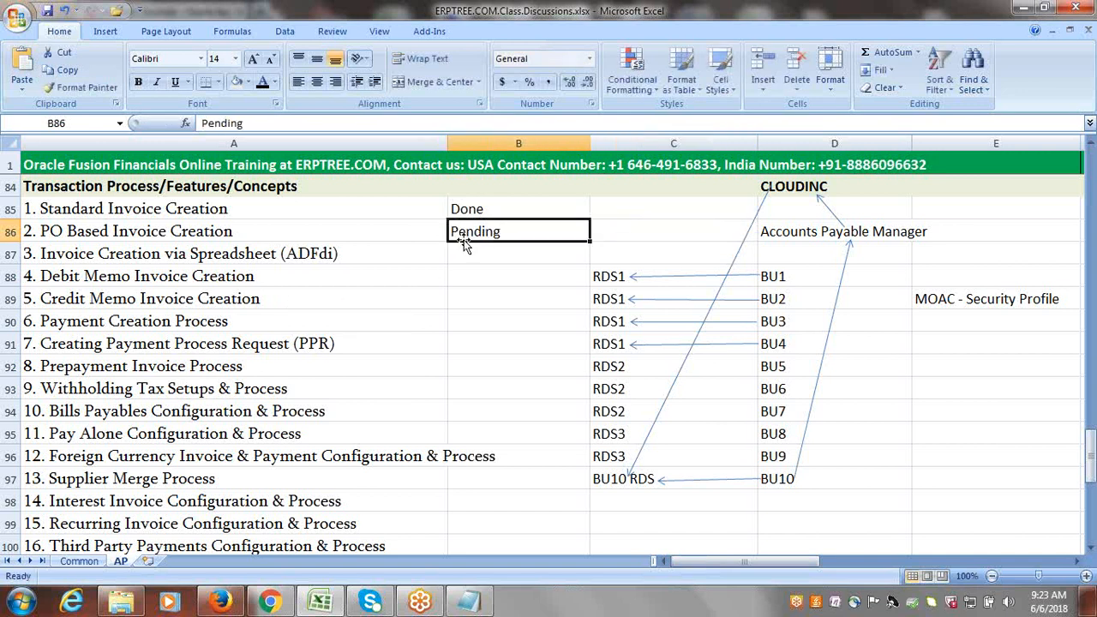
click(274, 82)
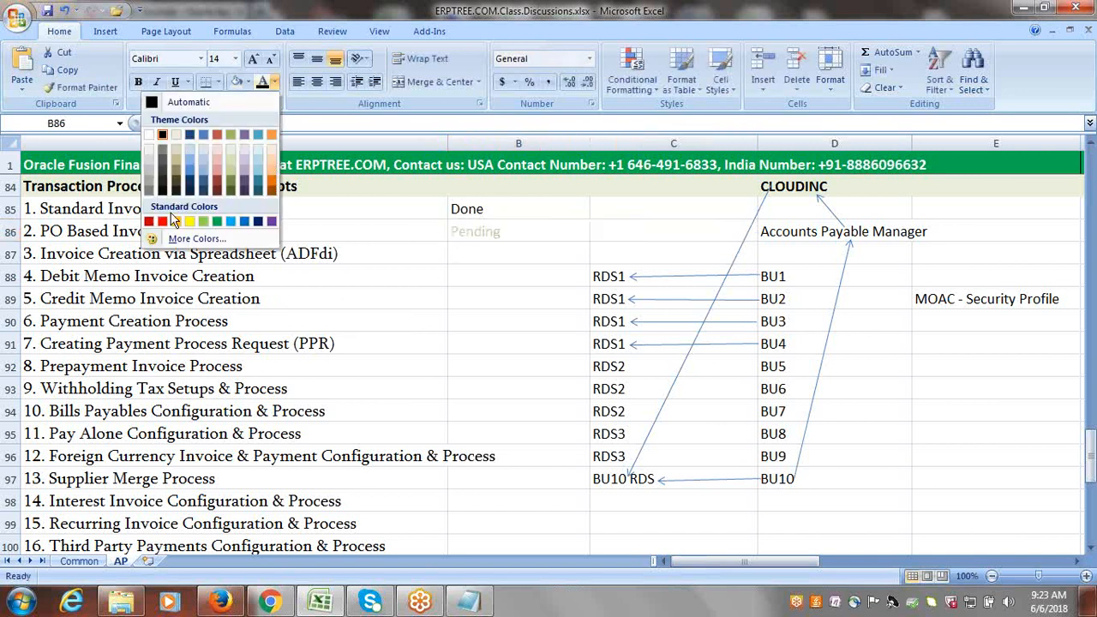
click(162, 223)
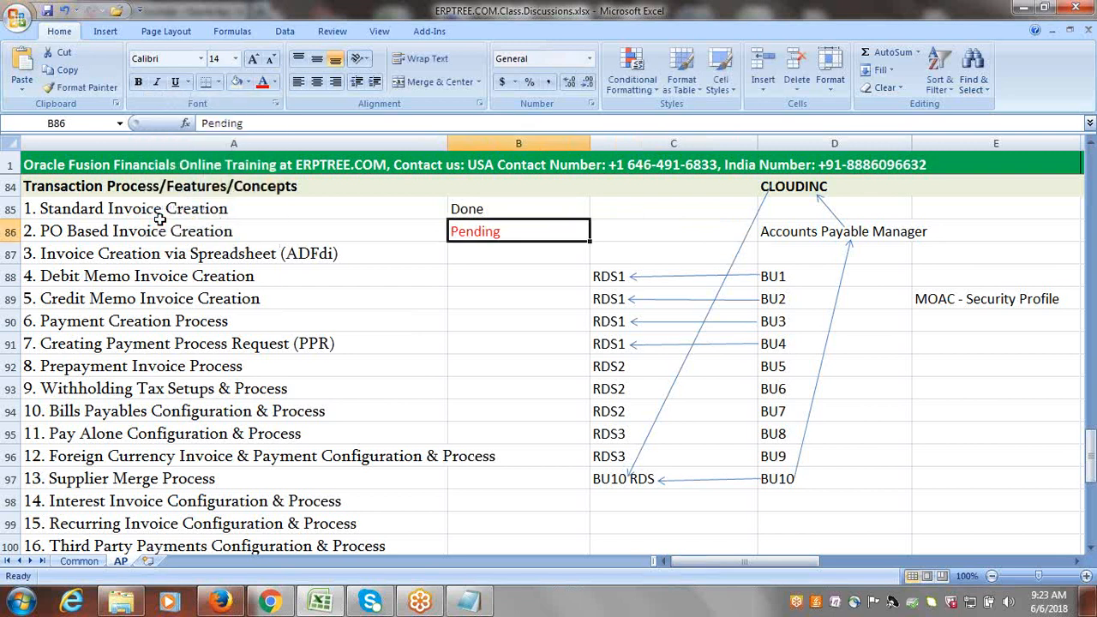
key(ctrl+b)
Enter the note "WebADI" in cell E94.
click(296, 254)
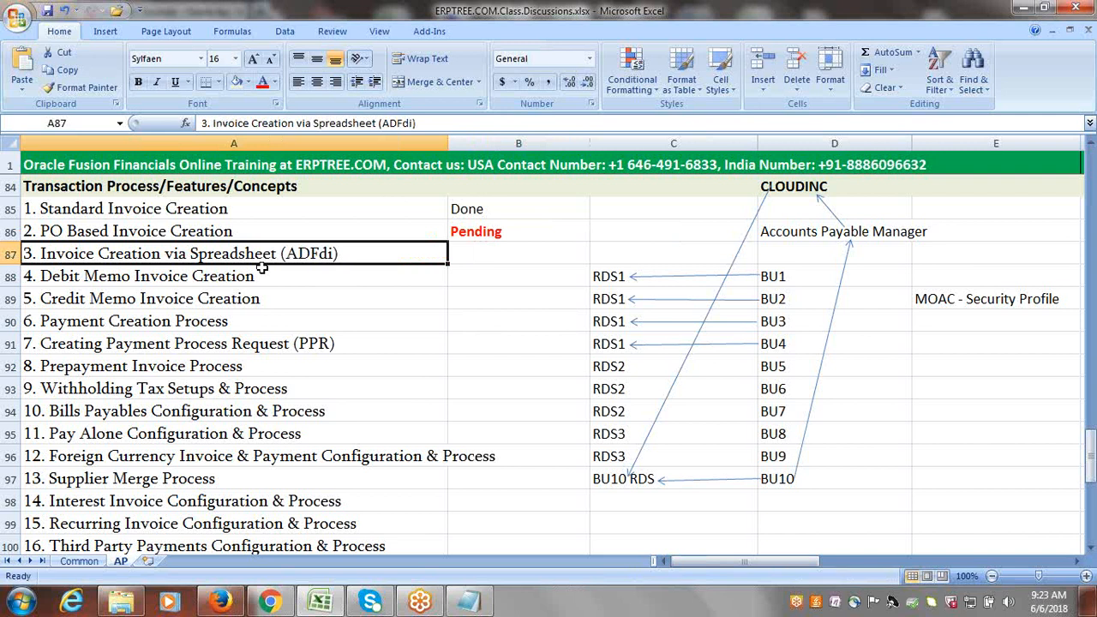
click(938, 411)
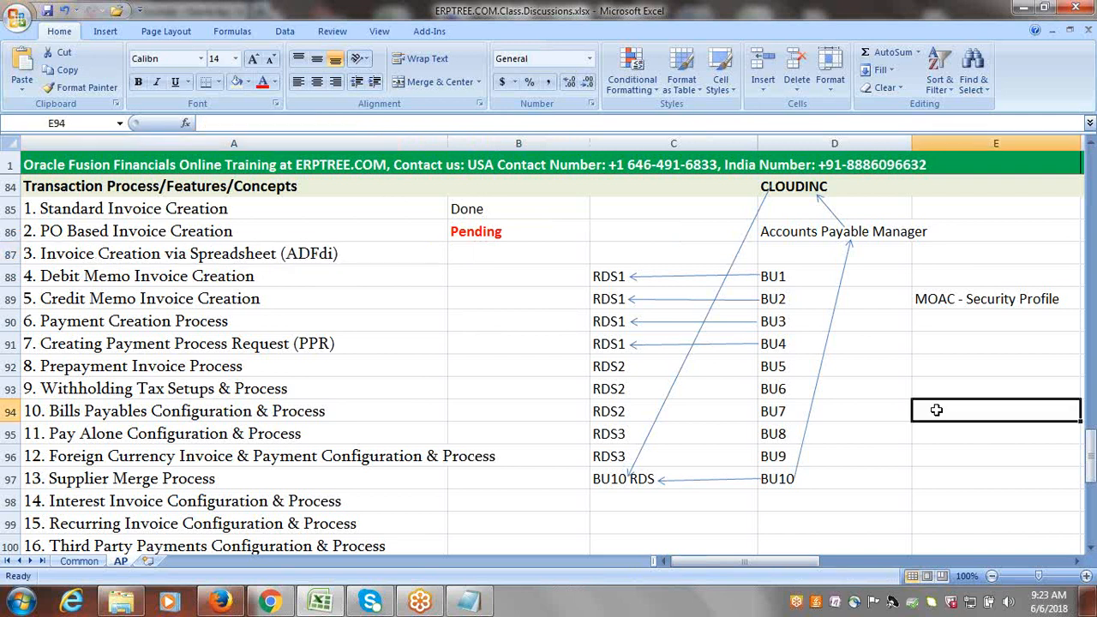
text(WEB)
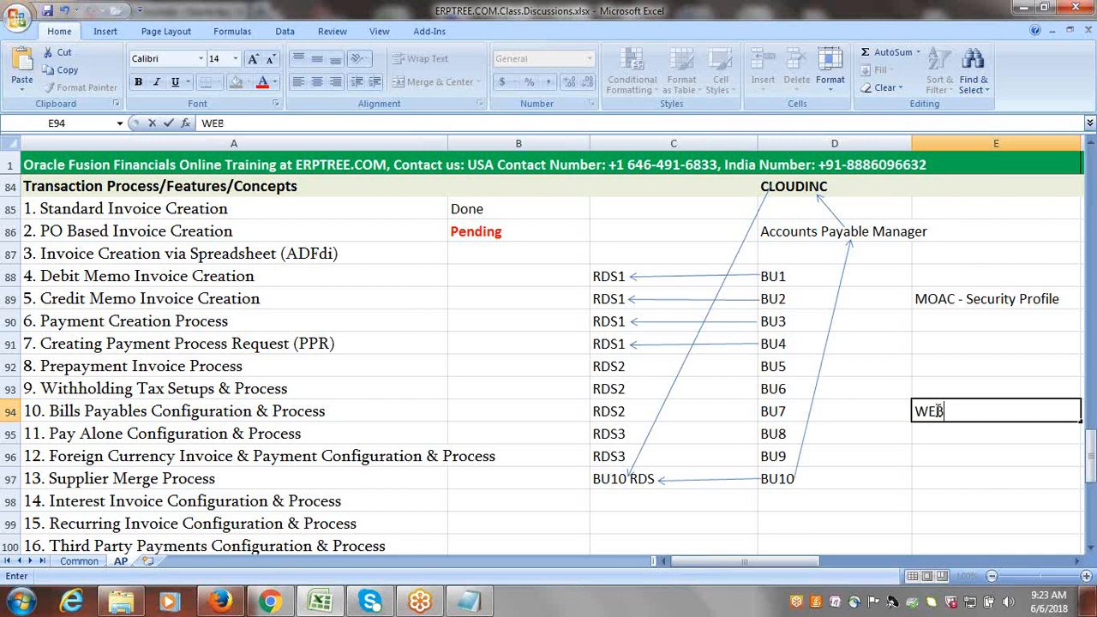
key(BackSpace)
key(BackSpace)
text(ebADI)
key(Return)
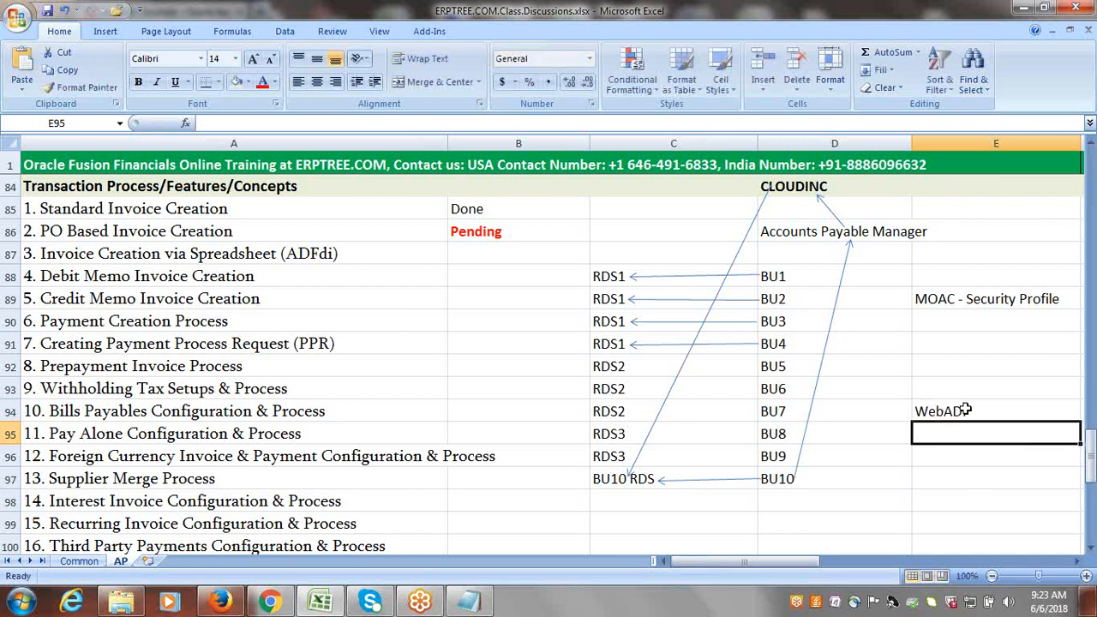
Highlight "ADI" within the WebADI note in cell E94.
click(973, 412)
double_click(980, 411)
drag(980, 411, 943, 411)
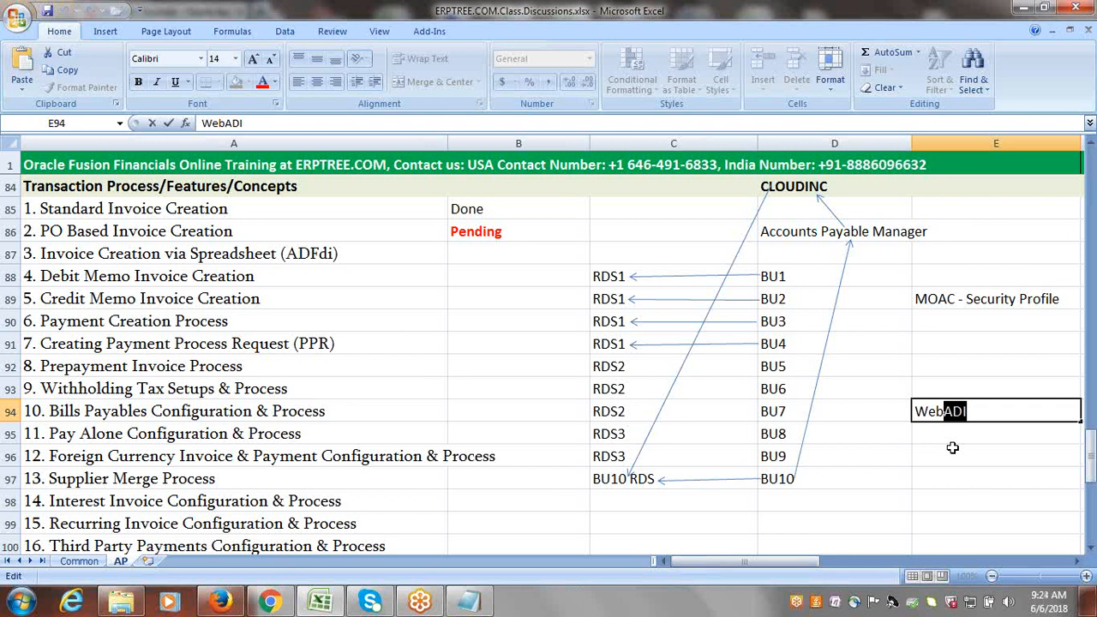
Enter the note "ADFdi" in cell E96.
click(953, 448)
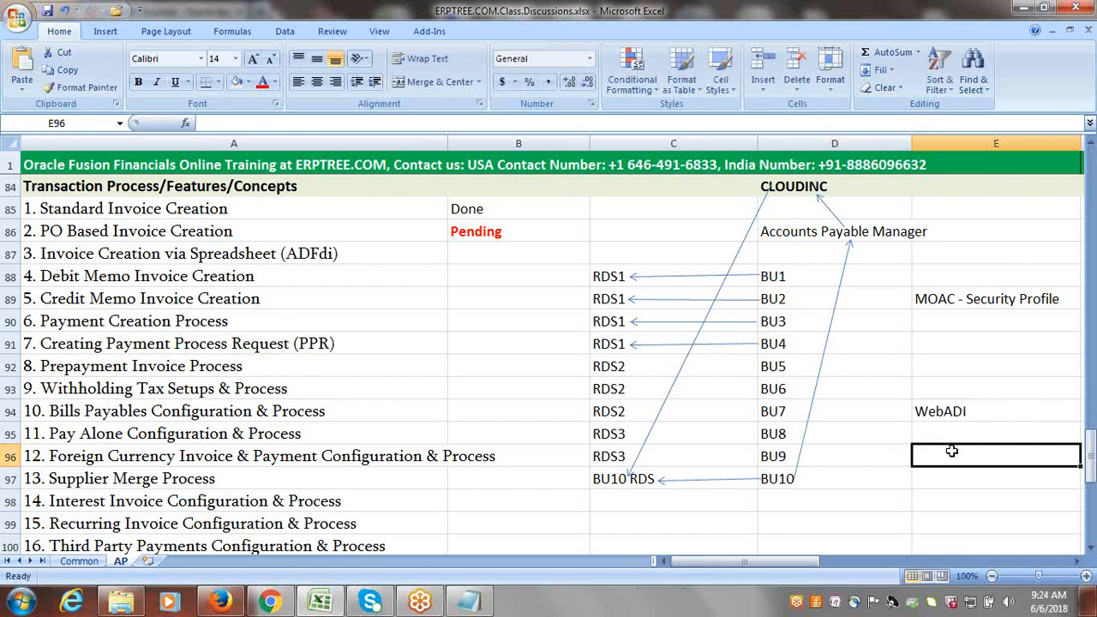
text(ADF)
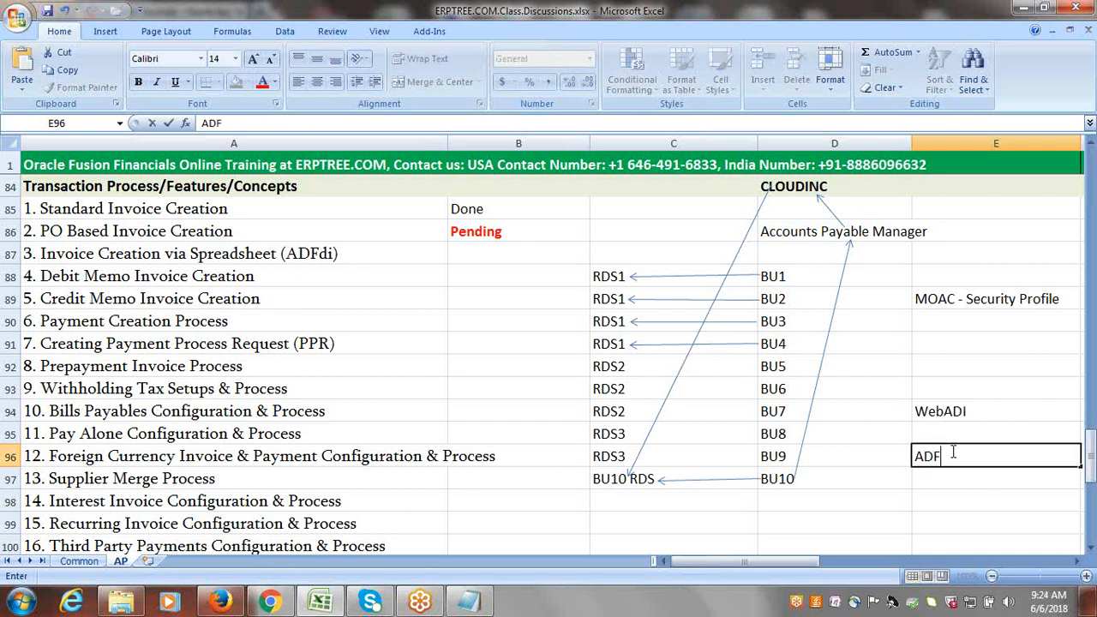
text(di)
click(914, 460)
mouse_move(915, 460)
mouse_down()
mouse_move(943, 457)
mouse_move(914, 460)
mouse_up()
drag(917, 460, 944, 460)
Compare the WebADI note in E94 with the ADFdi note in E96, highlighting "ADI" and "ADFdi".
click(964, 412)
double_click(964, 411)
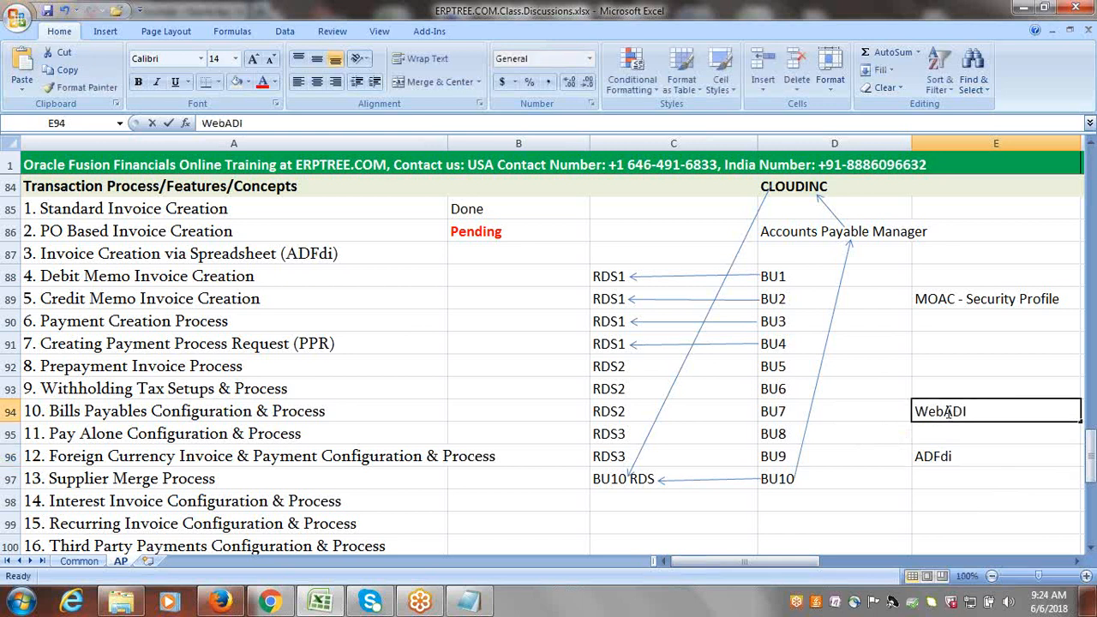
drag(944, 412, 969, 412)
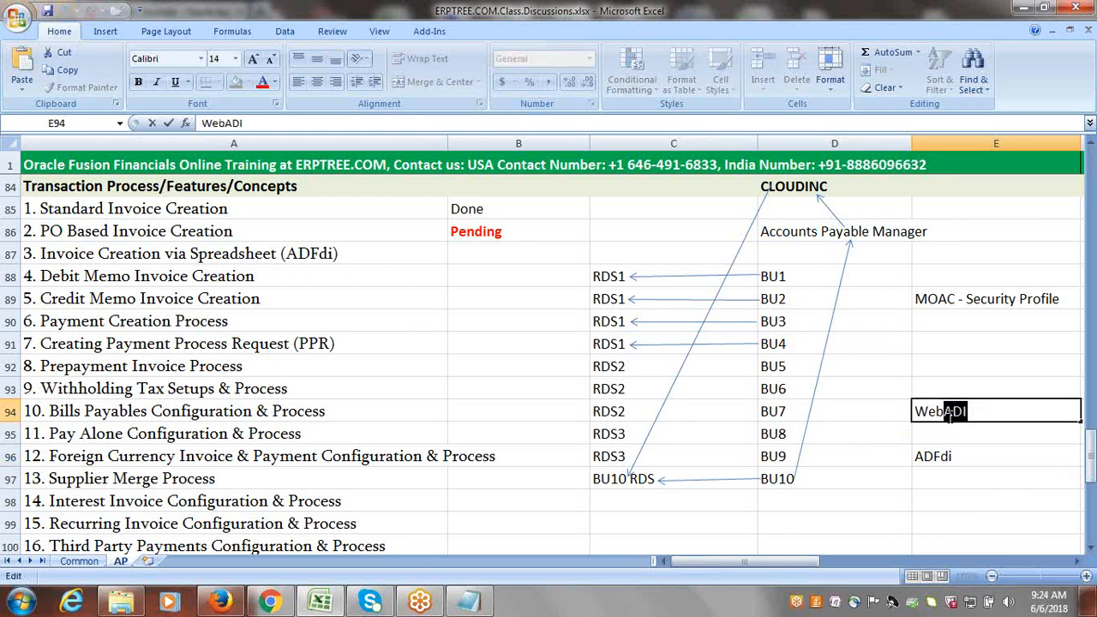
double_click(918, 457)
drag(916, 458, 952, 456)
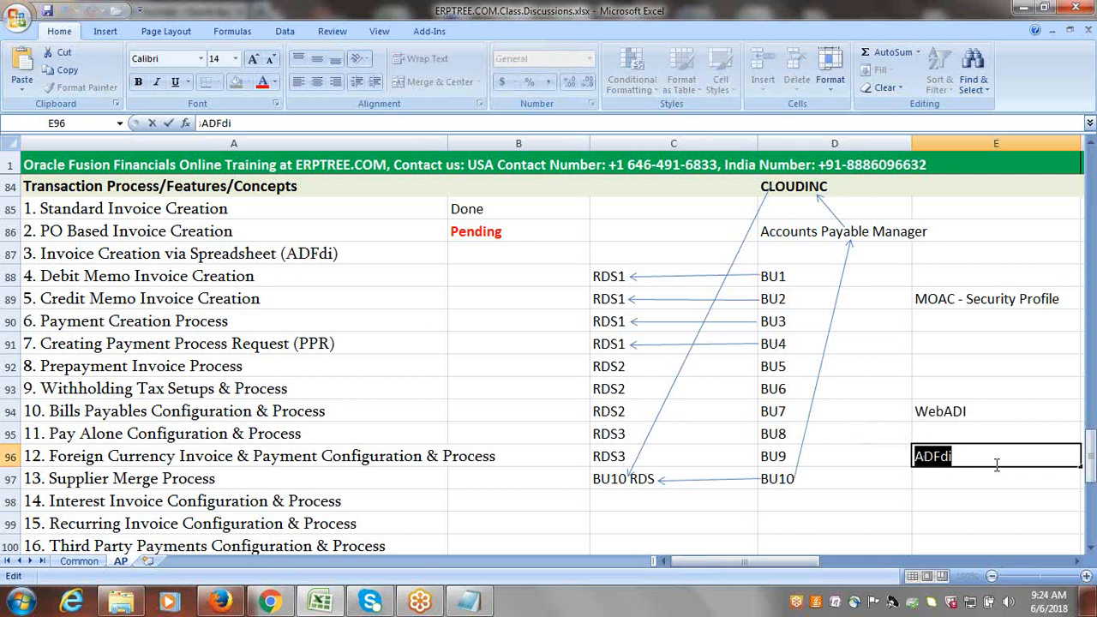
click(997, 464)
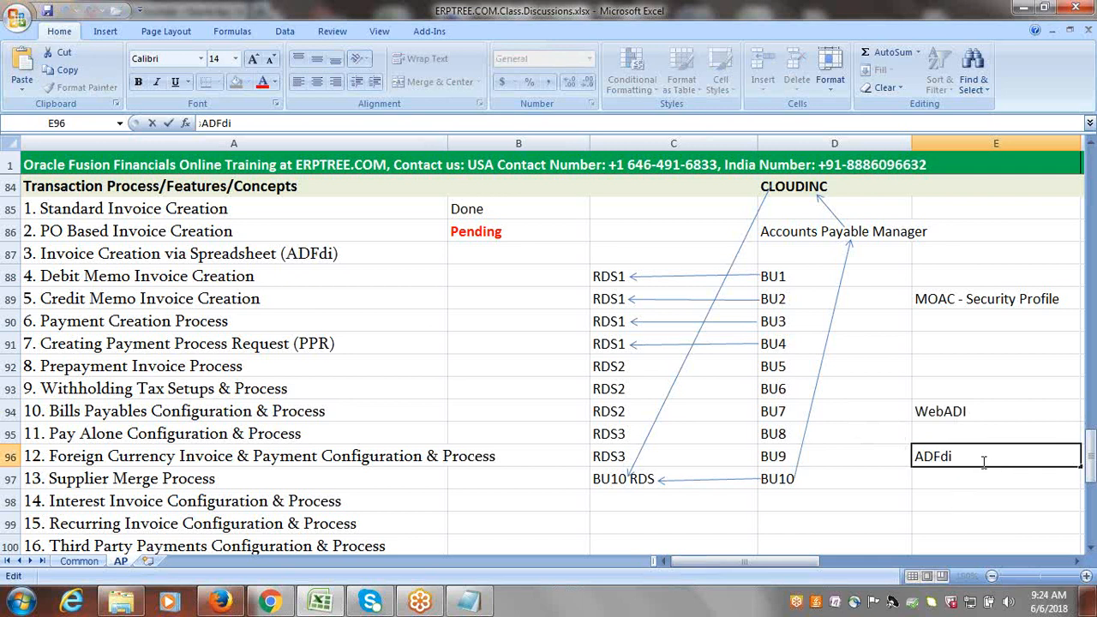
click(939, 411)
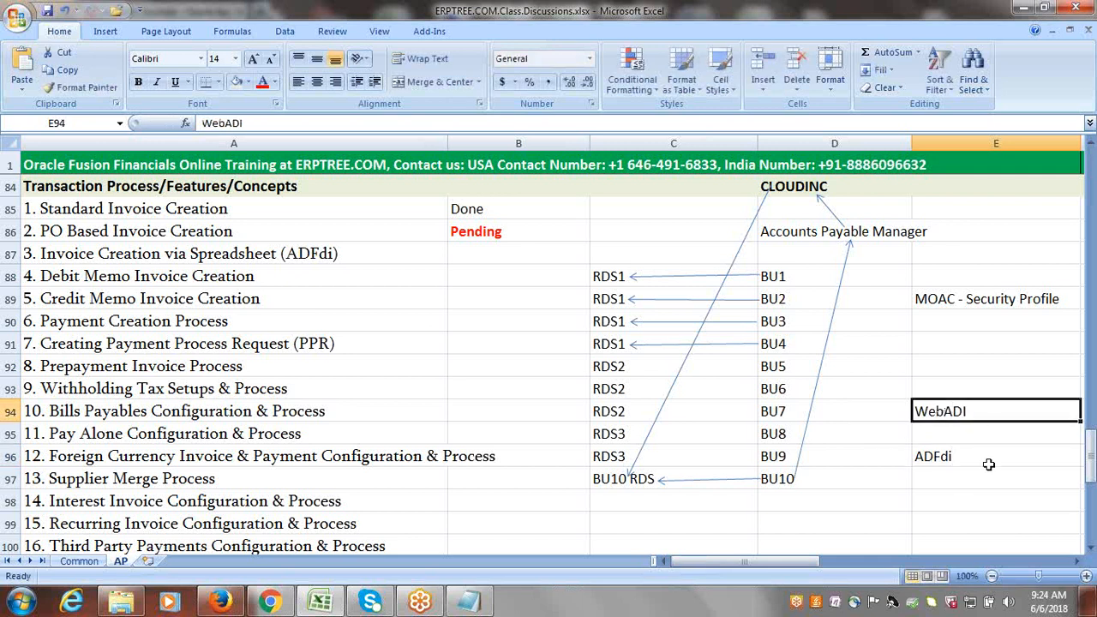
click(963, 457)
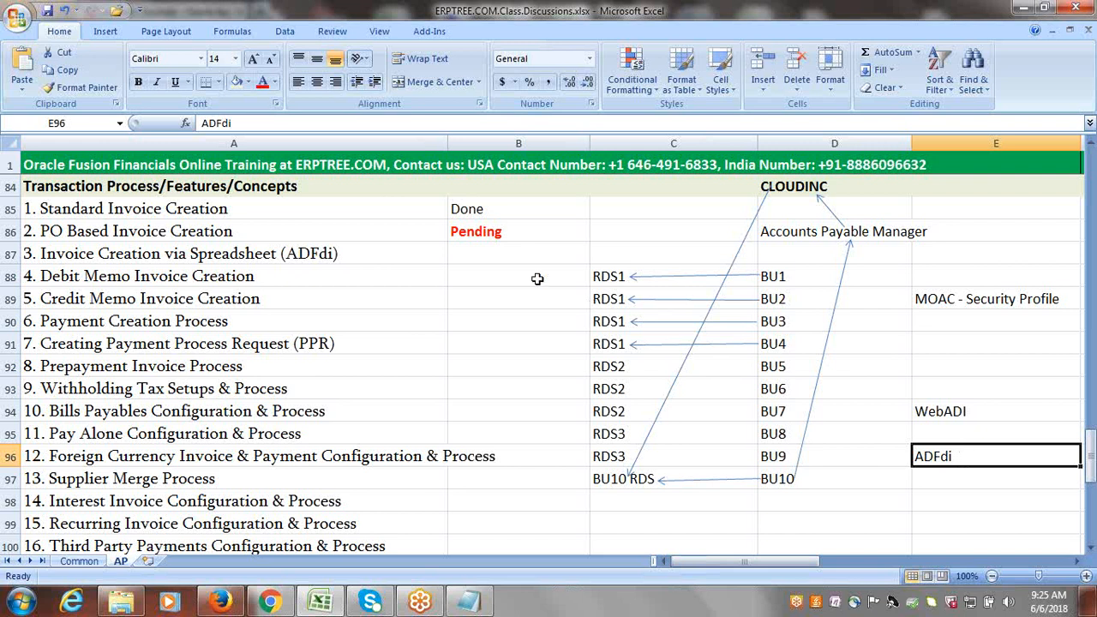
Review the Invoice Creation via Spreadsheet (ADFdi) topic and its status cell in column B.
click(318, 255)
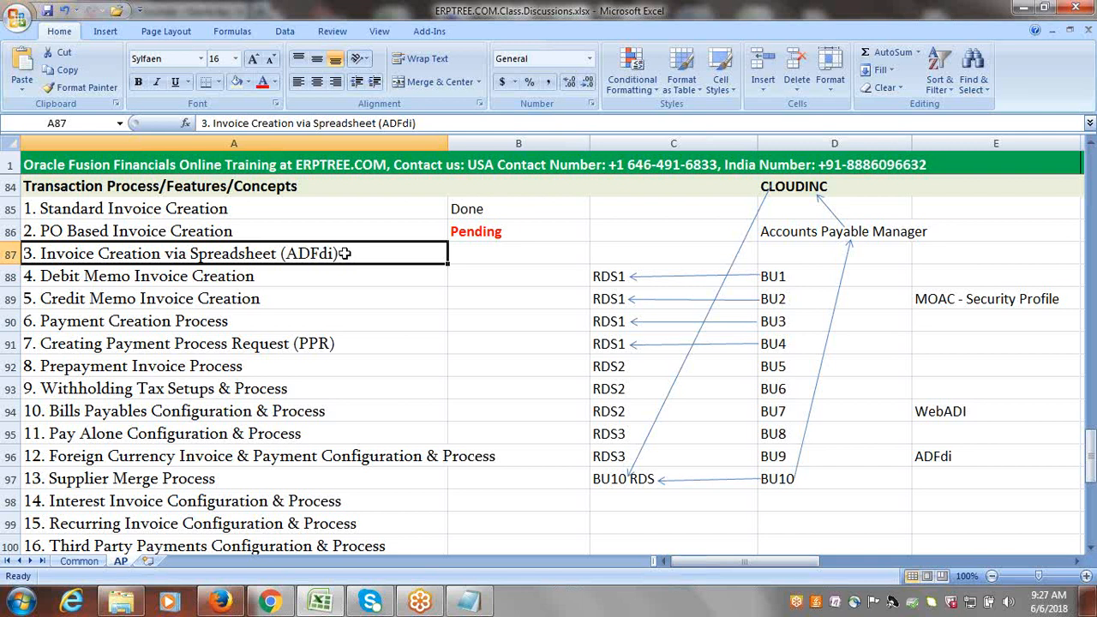
double_click(347, 255)
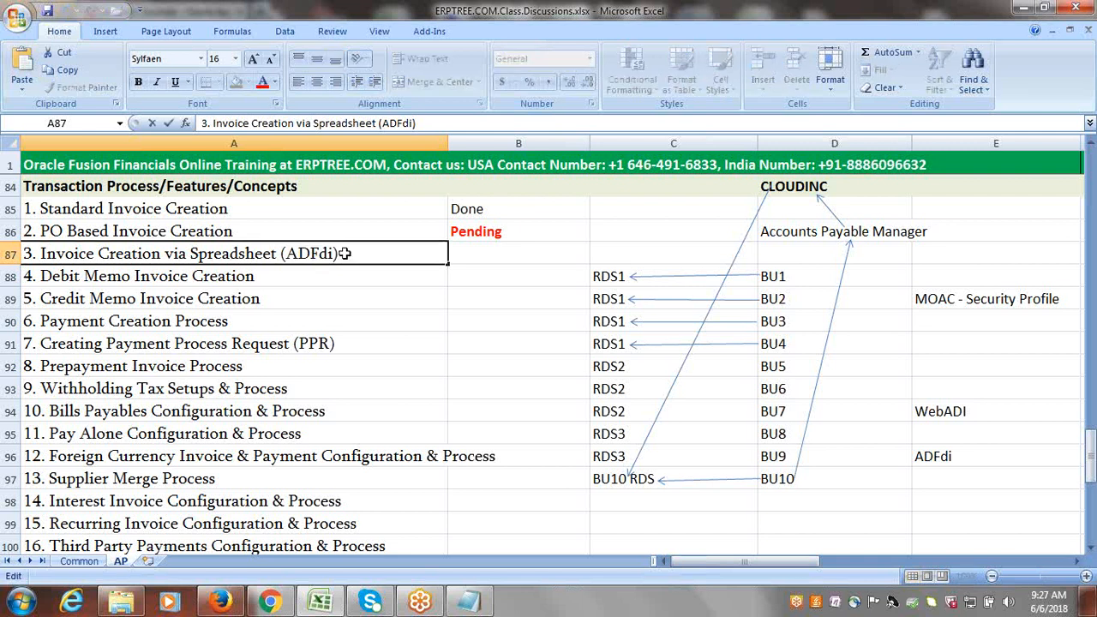
key(Return)
click(359, 253)
click(469, 252)
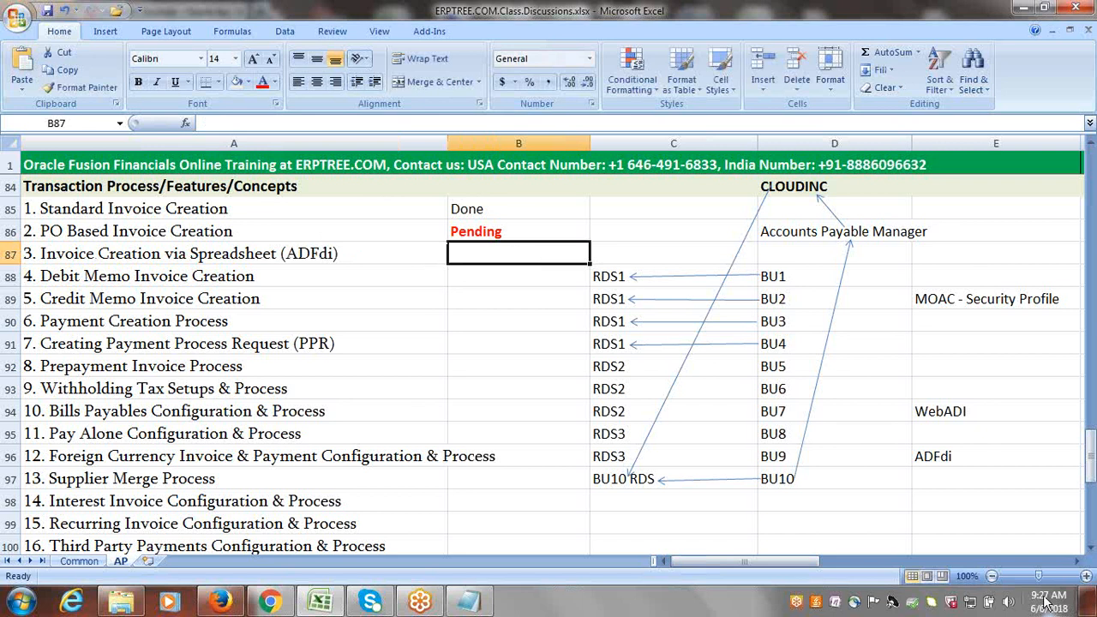
click(348, 252)
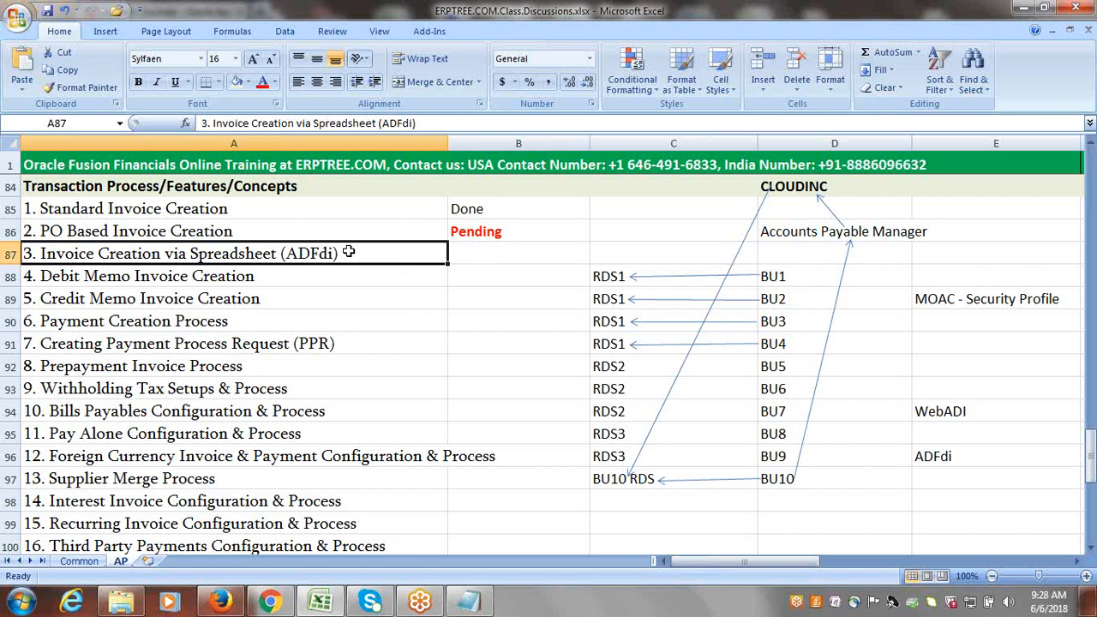
click(481, 260)
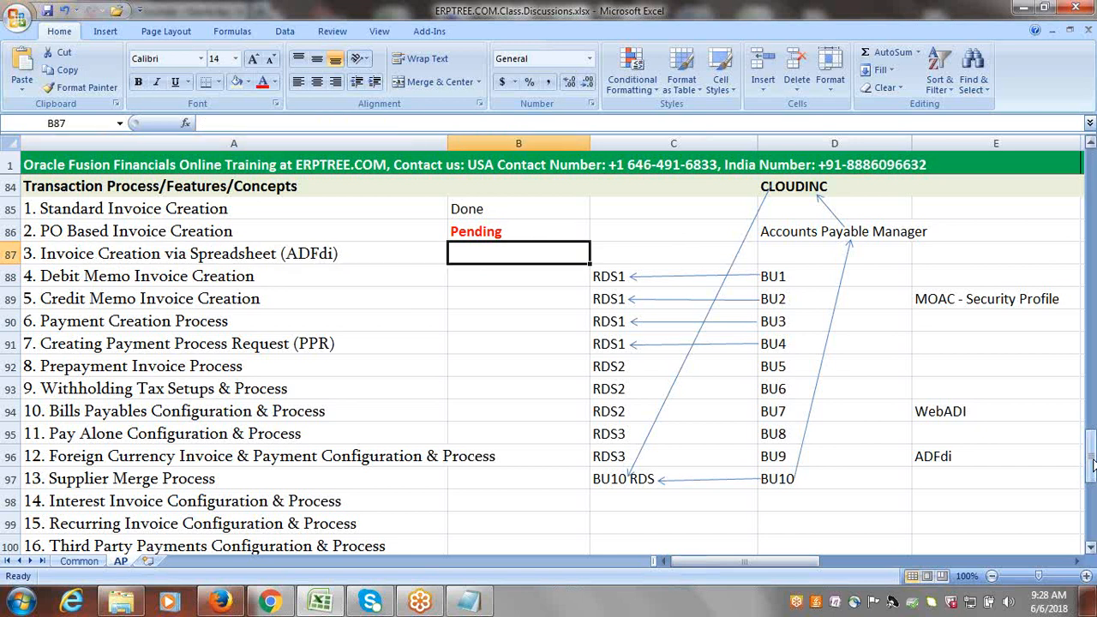
mouse_move(1092, 463)
mouse_down()
mouse_move(1093, 401)
mouse_move(1093, 457)
mouse_up()
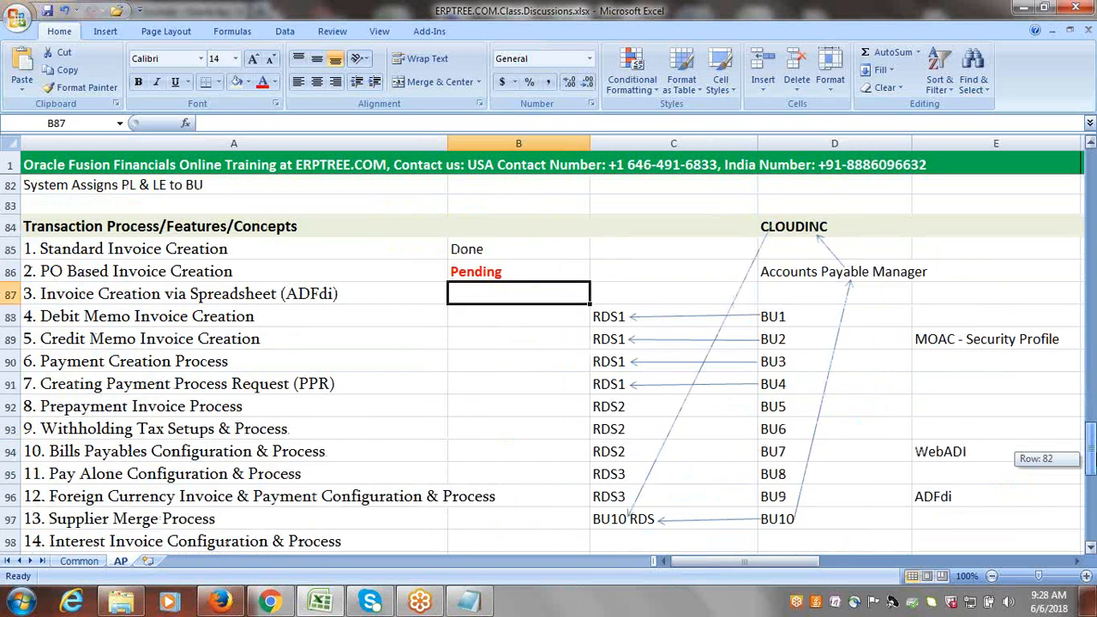
drag(1092, 458, 1093, 458)
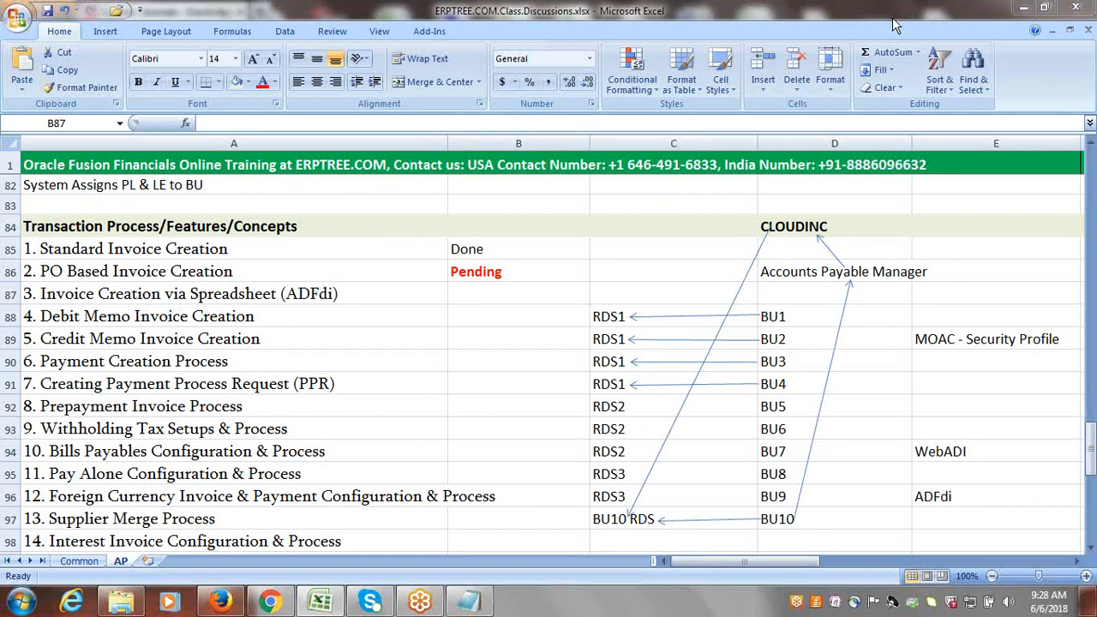
click(437, 265)
Check the data access set on the Oracle Journals page in Firefox and return to the class workbook in Excel.
mouse_move(226, 610)
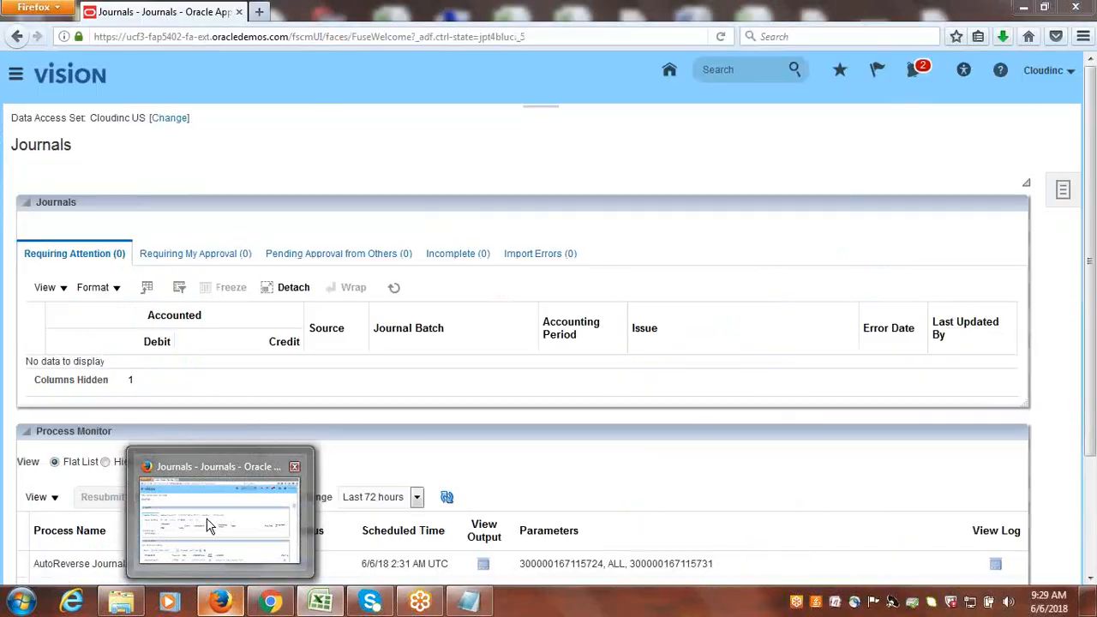
mouse_move(209, 525)
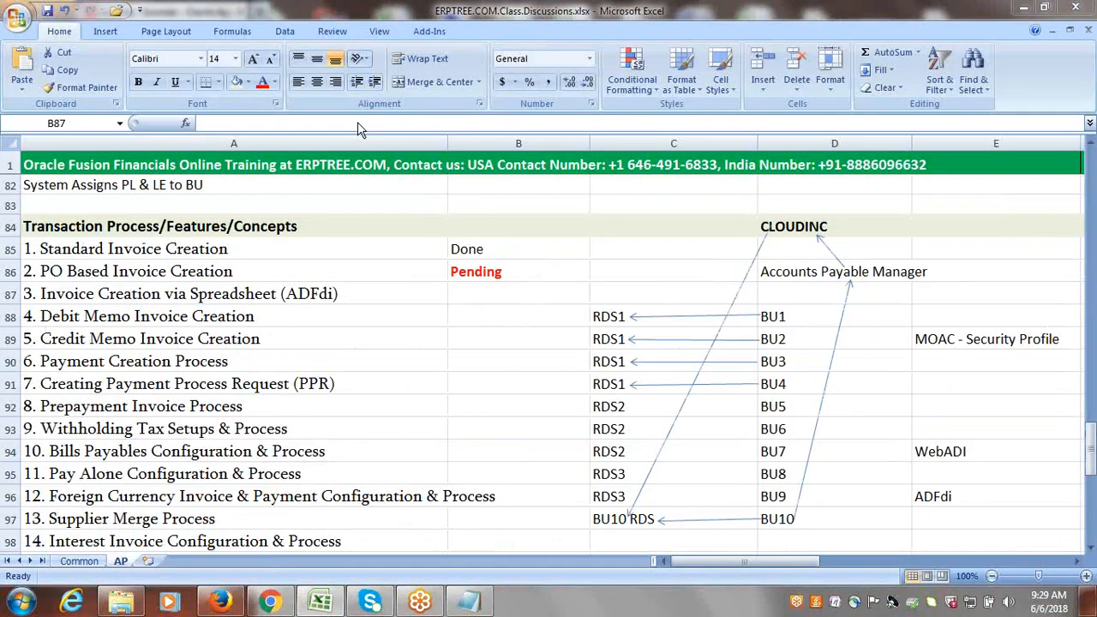
click(221, 602)
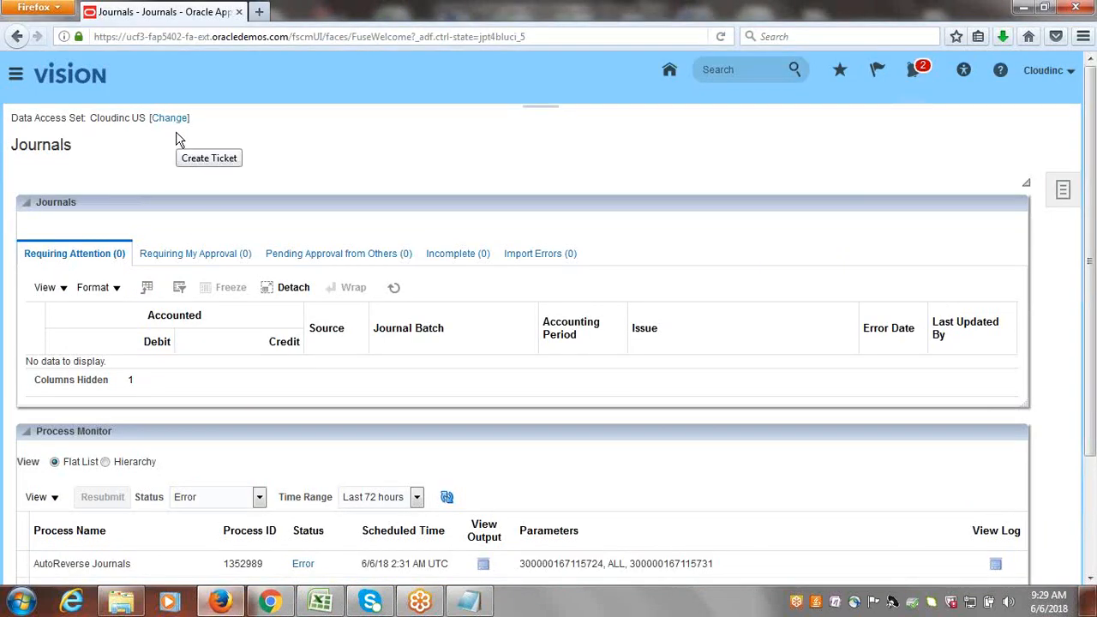
double_click(112, 120)
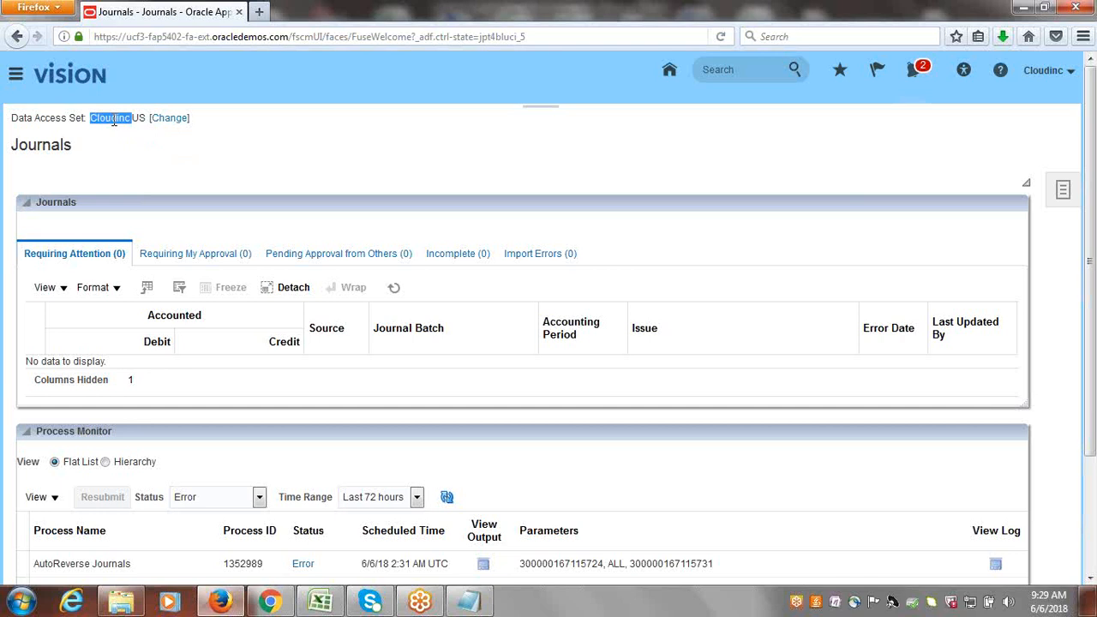
click(147, 163)
click(334, 604)
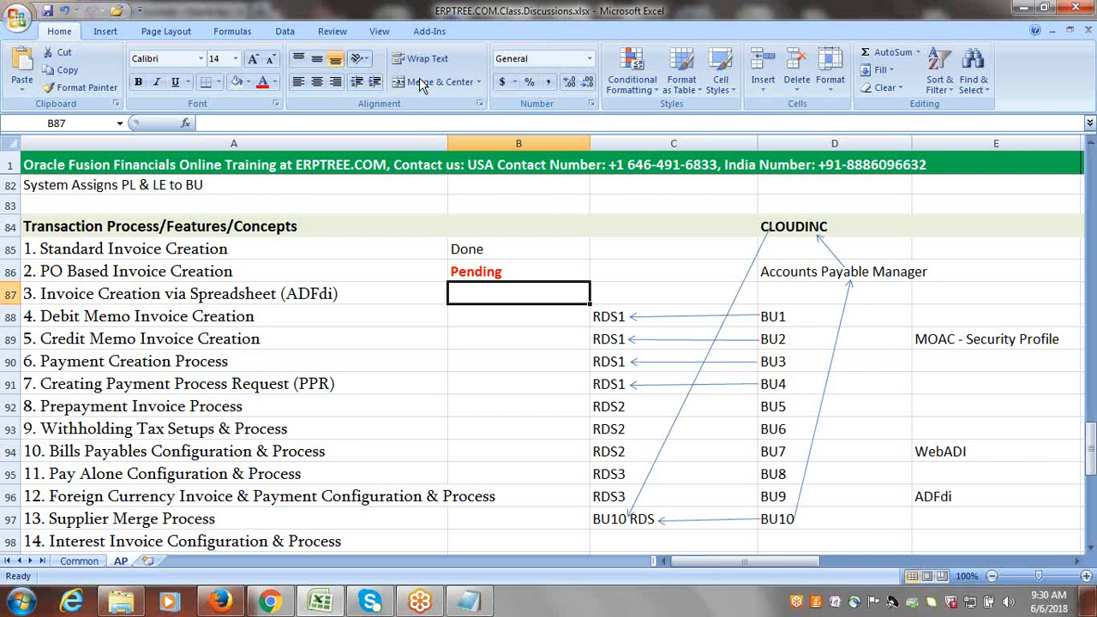
key(alt+Tab)
click(890, 19)
Review the Standard Invoice Creation topic and its status in column B.
click(623, 251)
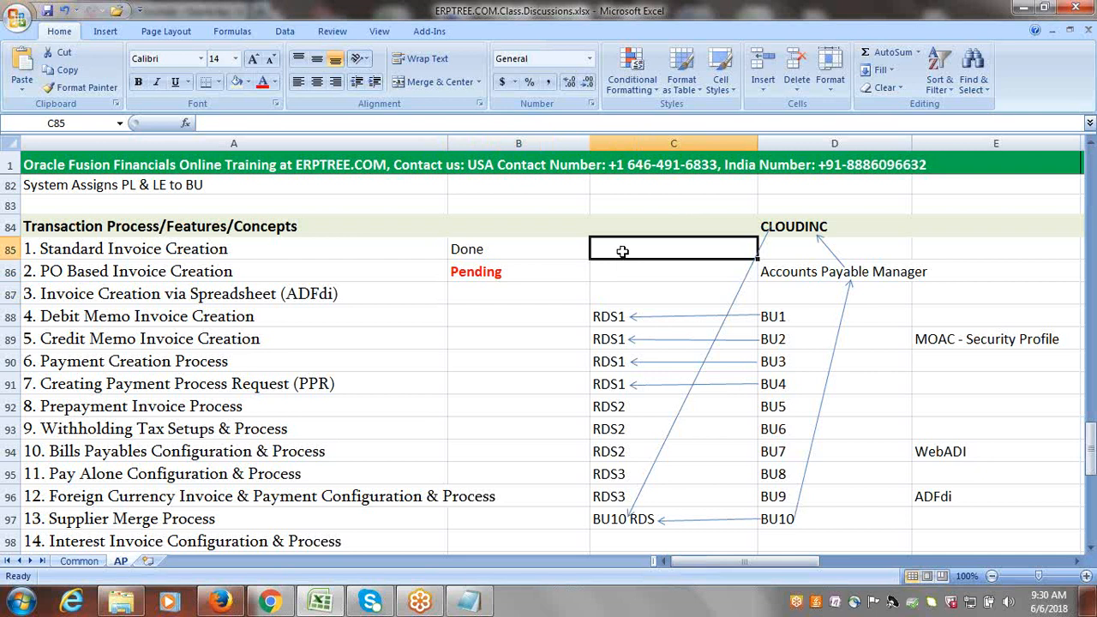
click(504, 251)
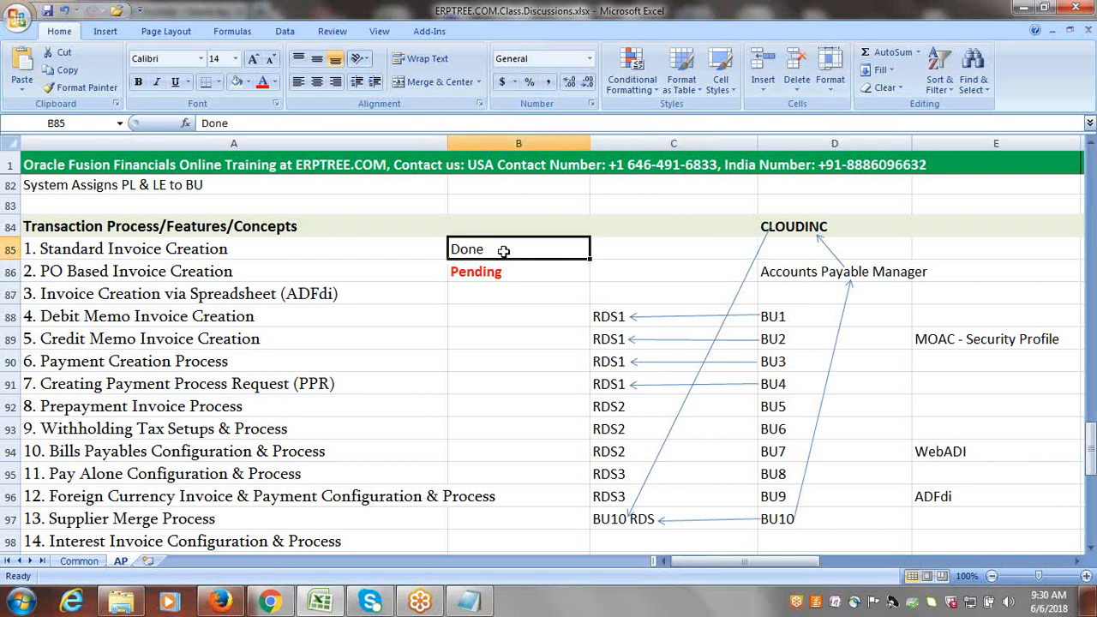
click(126, 249)
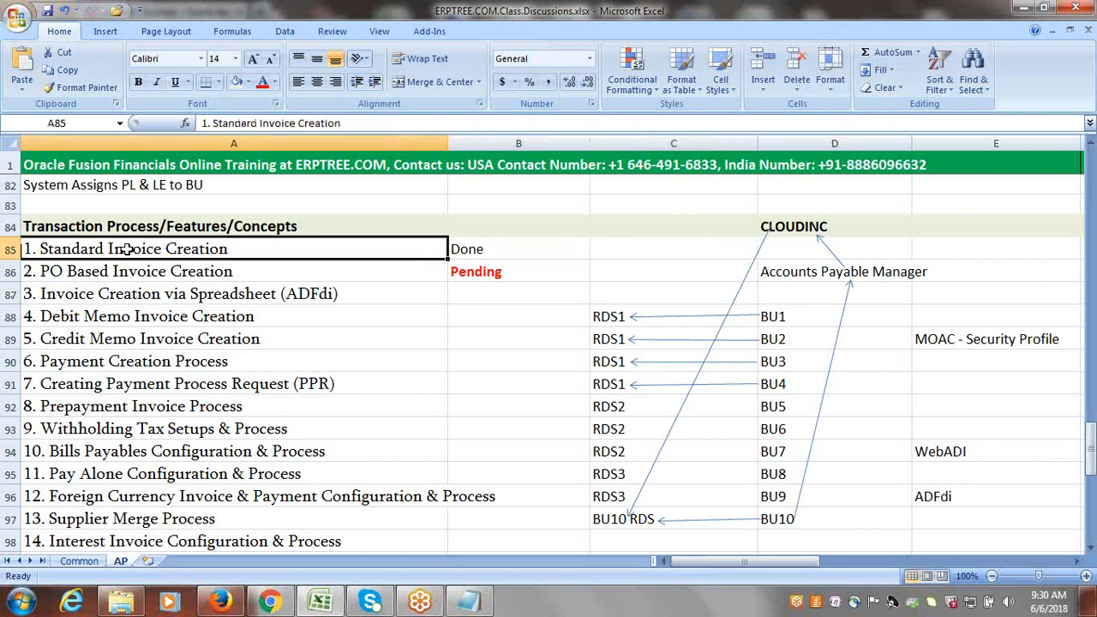
click(549, 246)
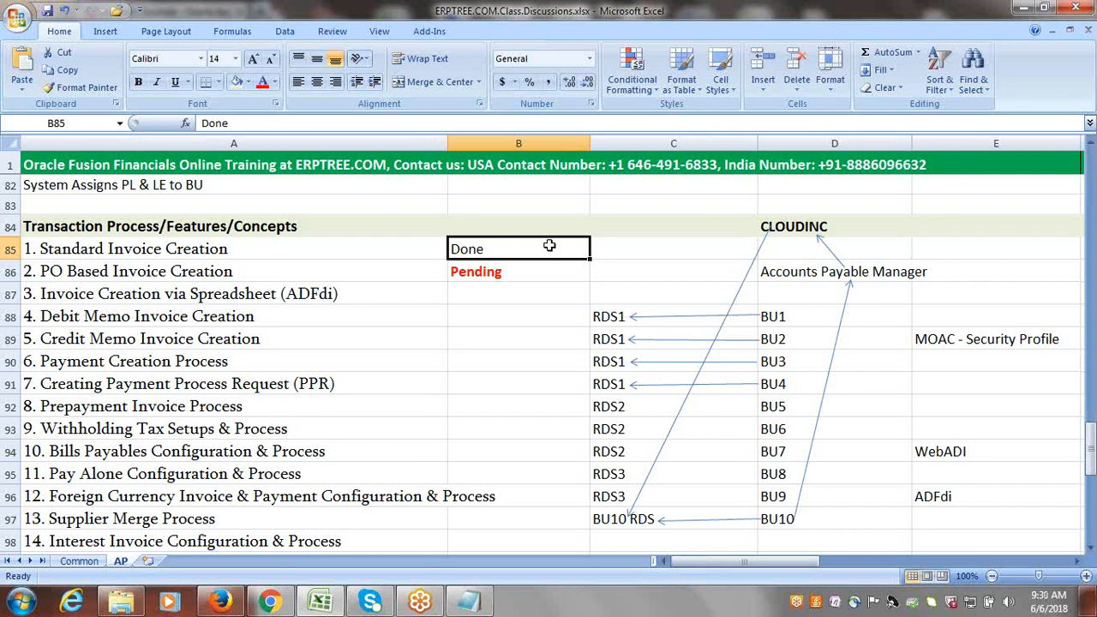
Revisit the WebADI and ADFdi notes in column E, highlighting "ADI" in E94 and "ADFdi" in E96.
click(947, 451)
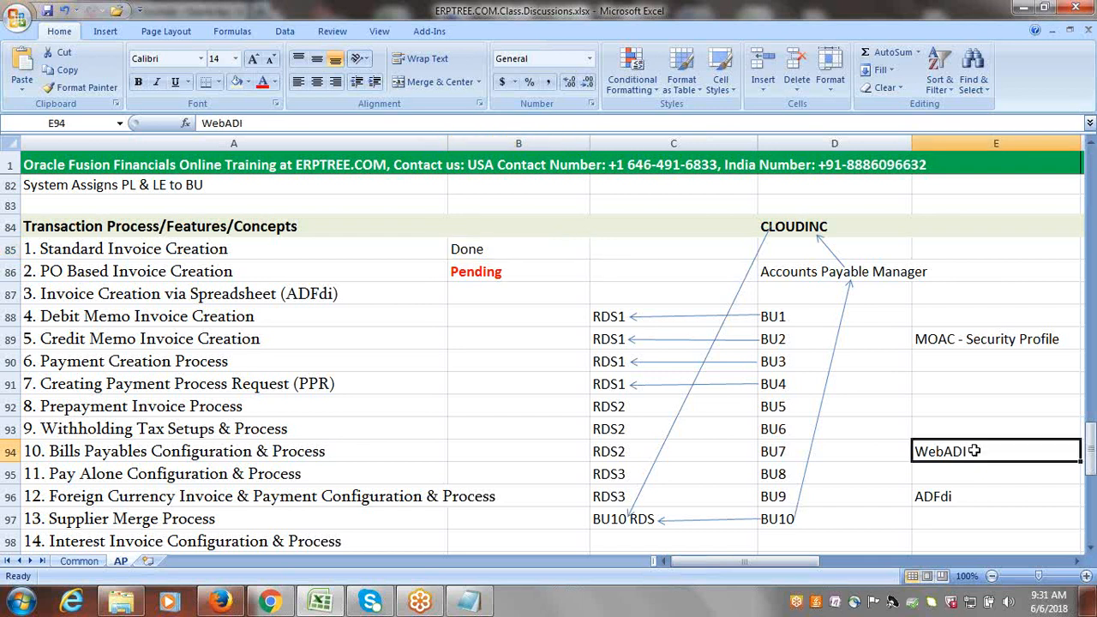
double_click(950, 451)
drag(943, 452, 970, 455)
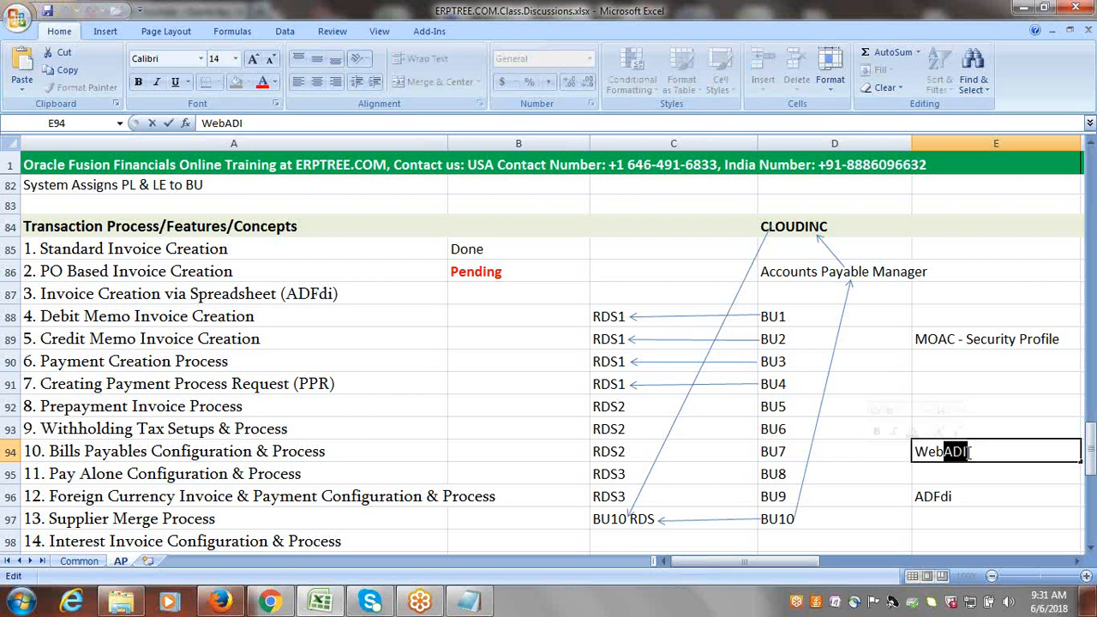
click(955, 453)
double_click(930, 501)
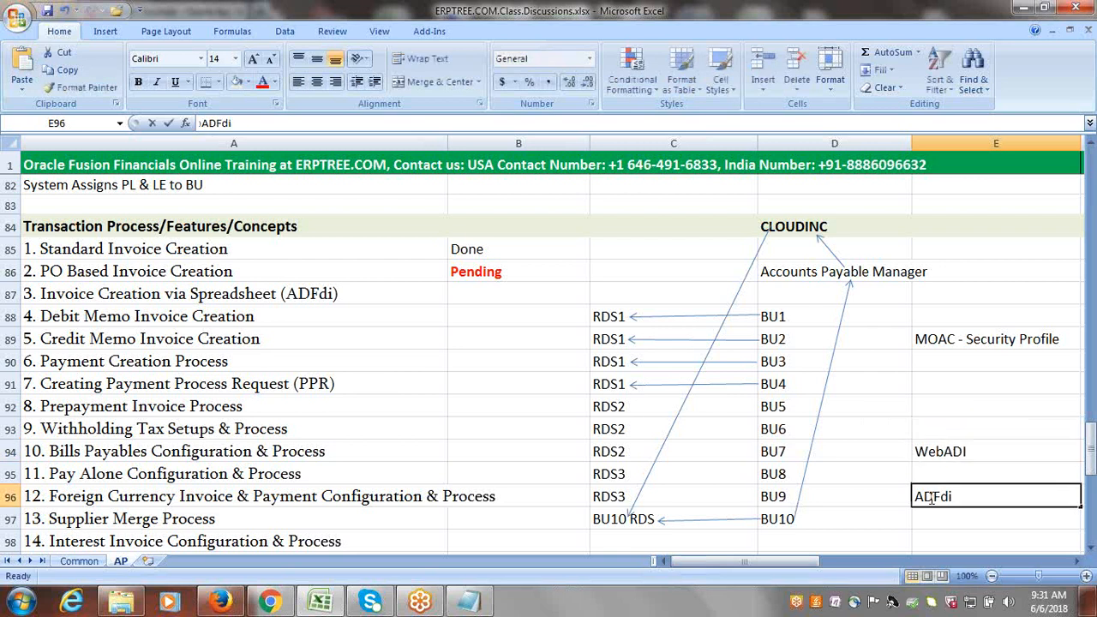
drag(918, 499, 958, 497)
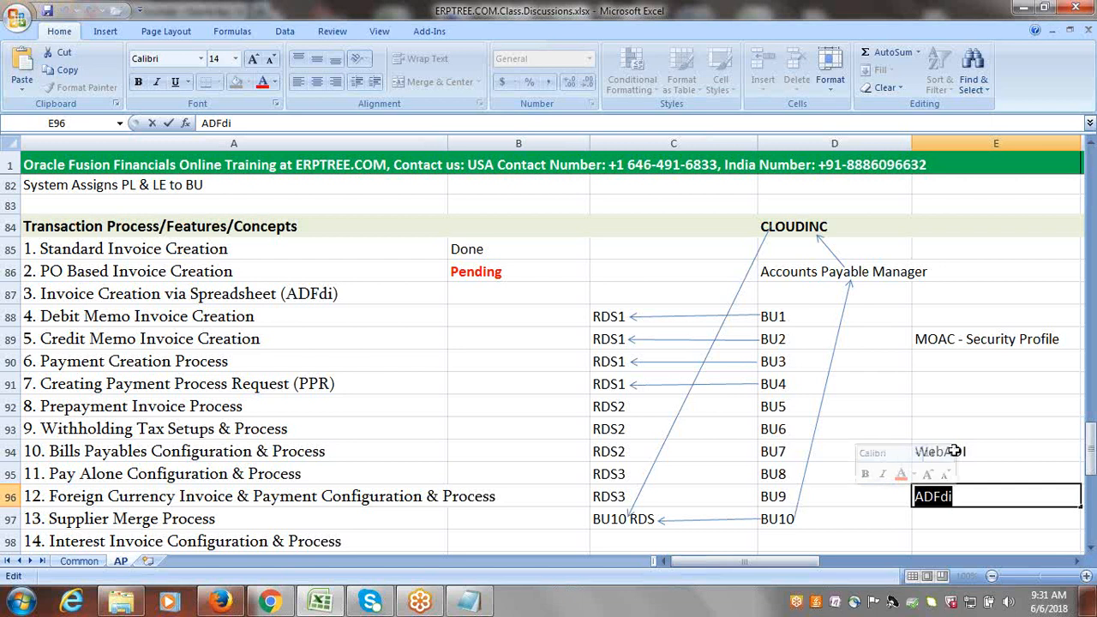
click(958, 498)
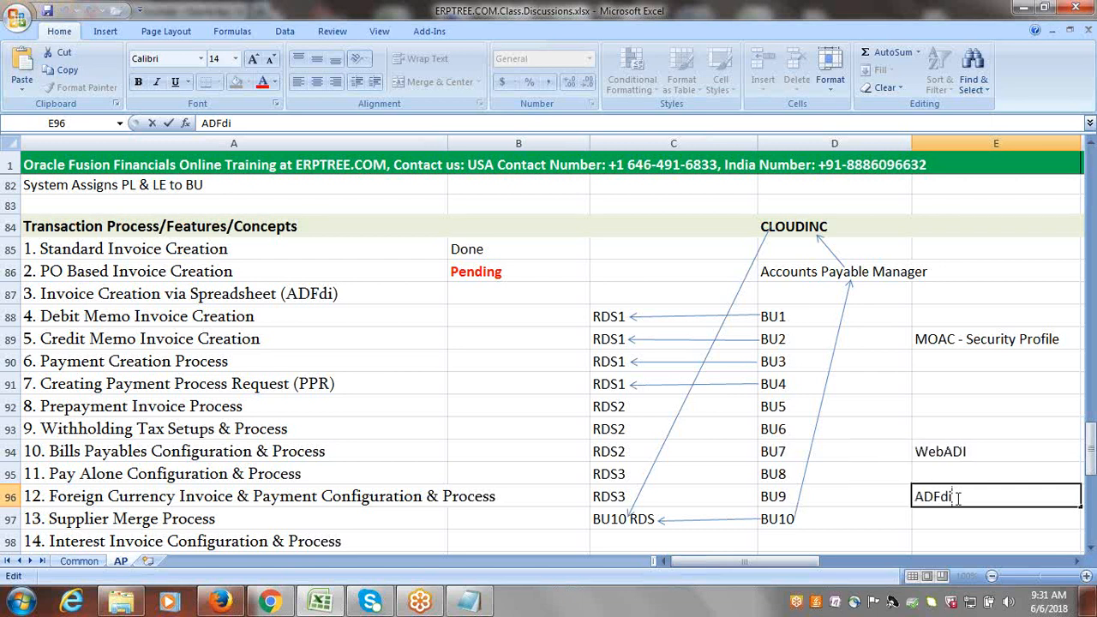
drag(923, 497, 933, 497)
drag(916, 500, 954, 500)
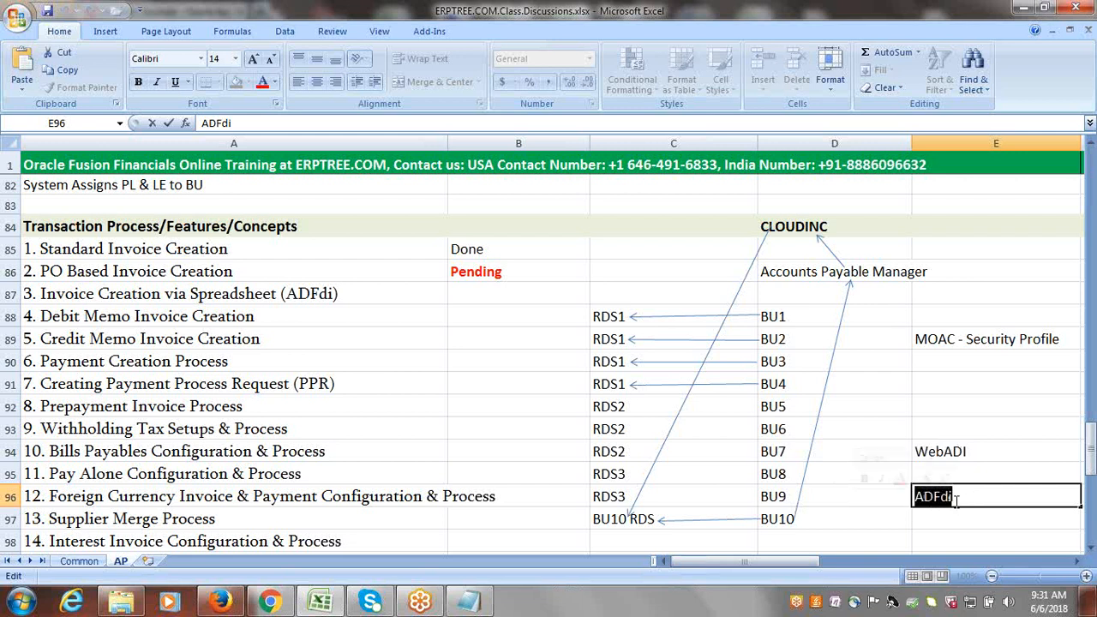
click(992, 499)
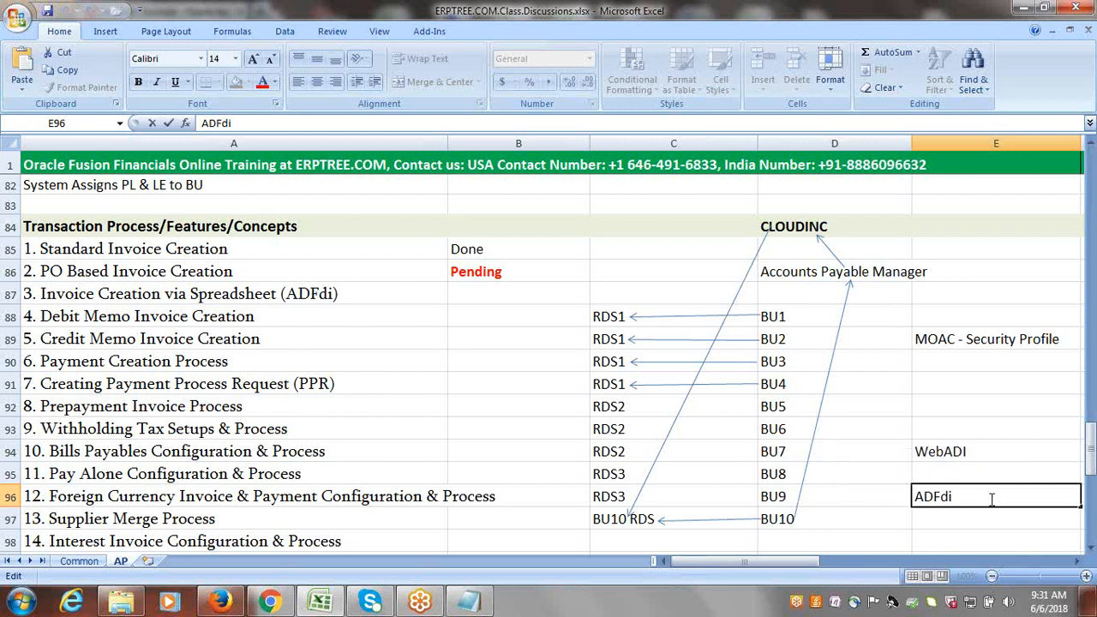
click(971, 406)
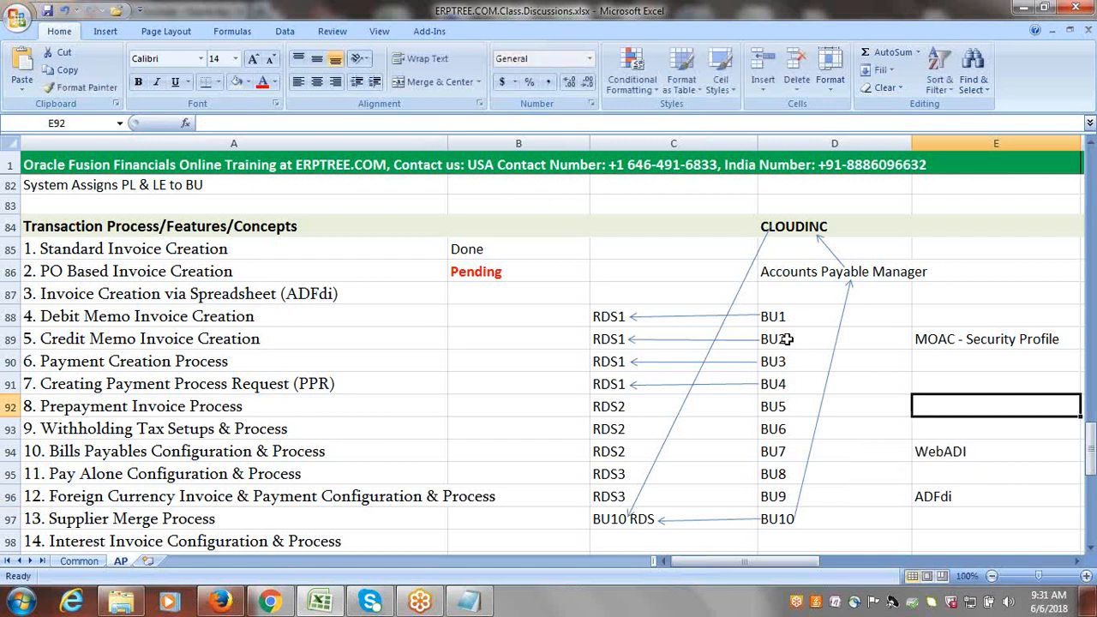
click(564, 199)
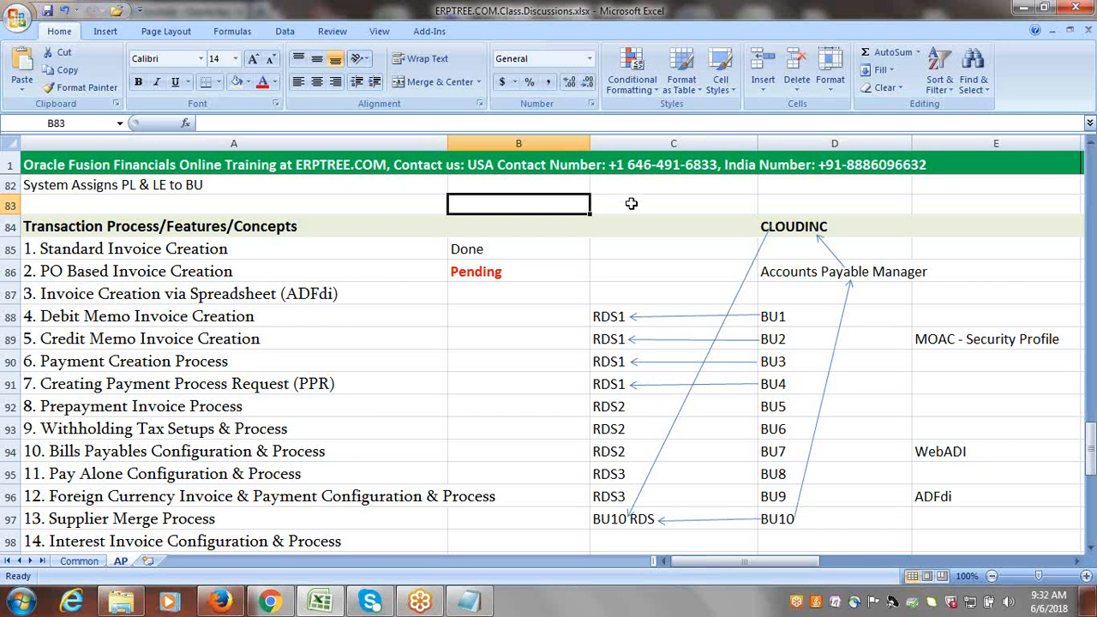
click(538, 337)
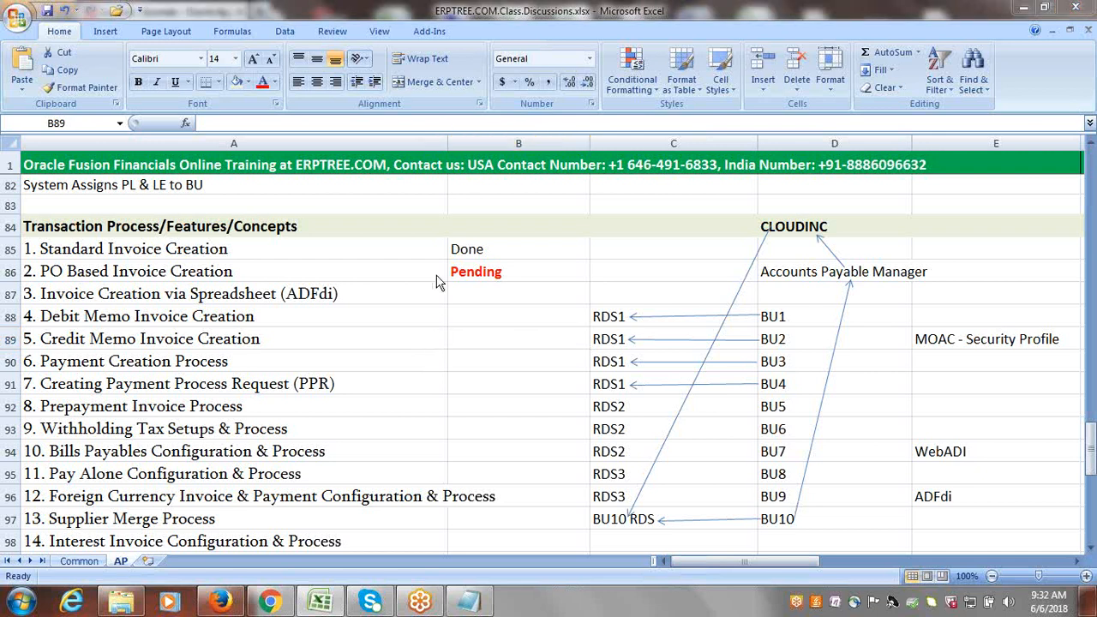
click(502, 342)
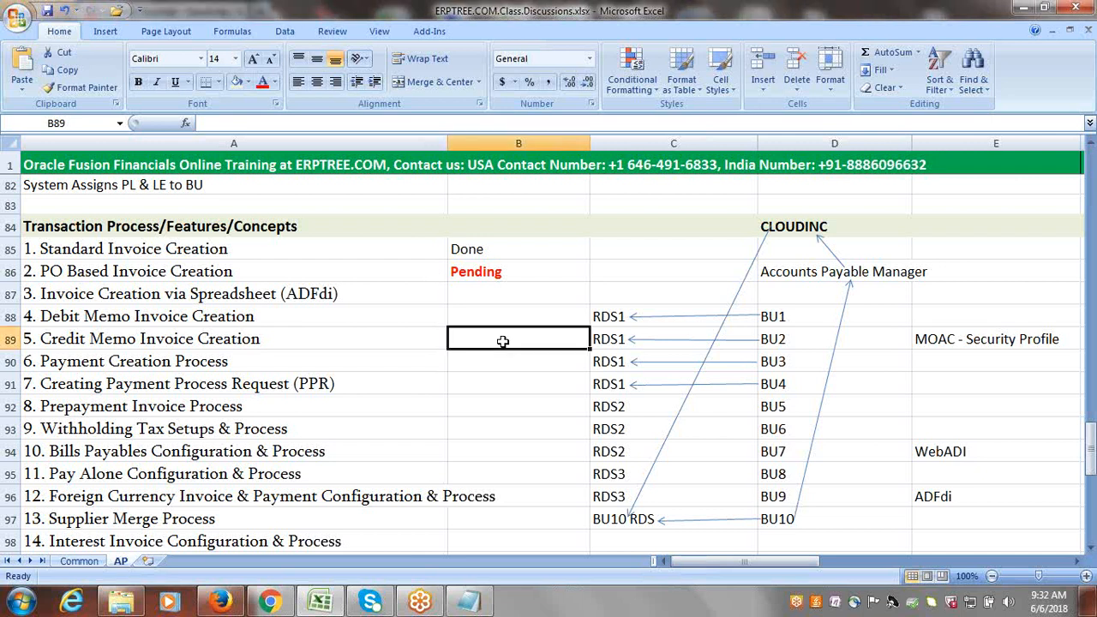